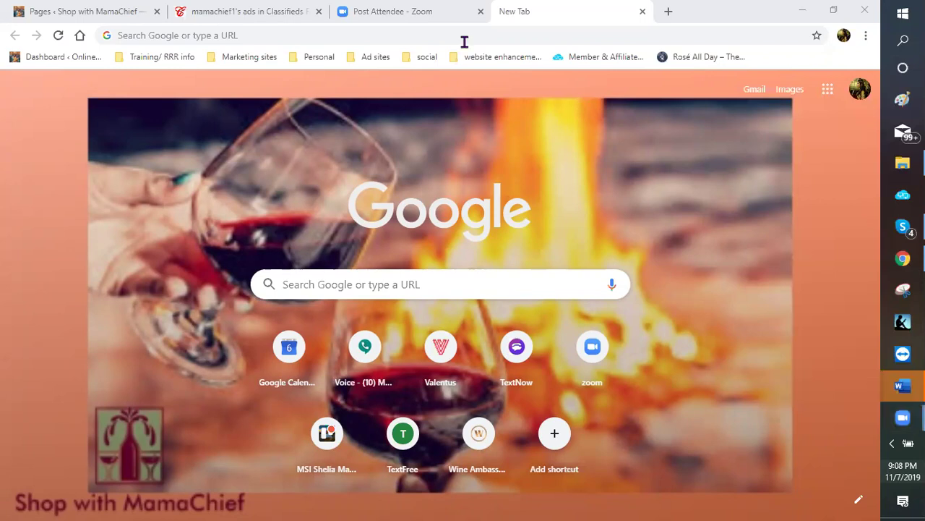
Log into the Computta Member & Affiliate account from its bookmark, passing the reCAPTCHA check
click(592, 58)
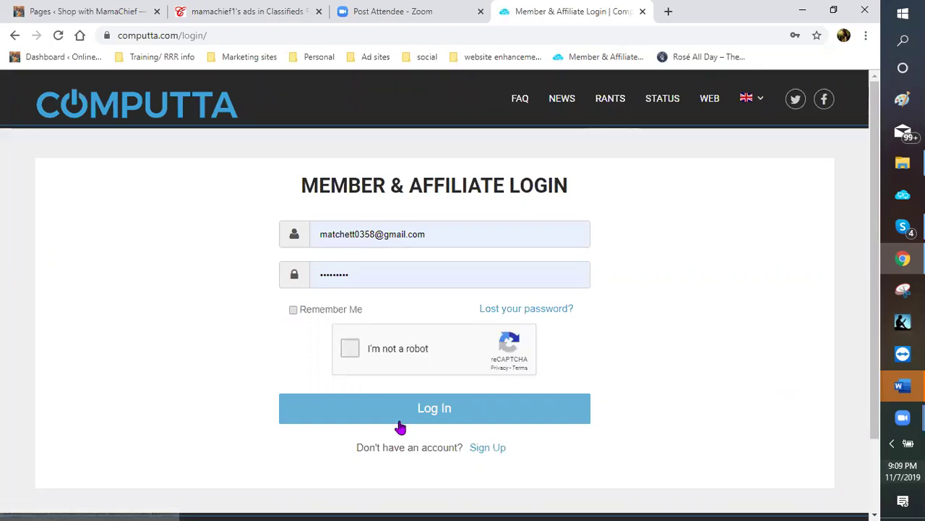
click(350, 352)
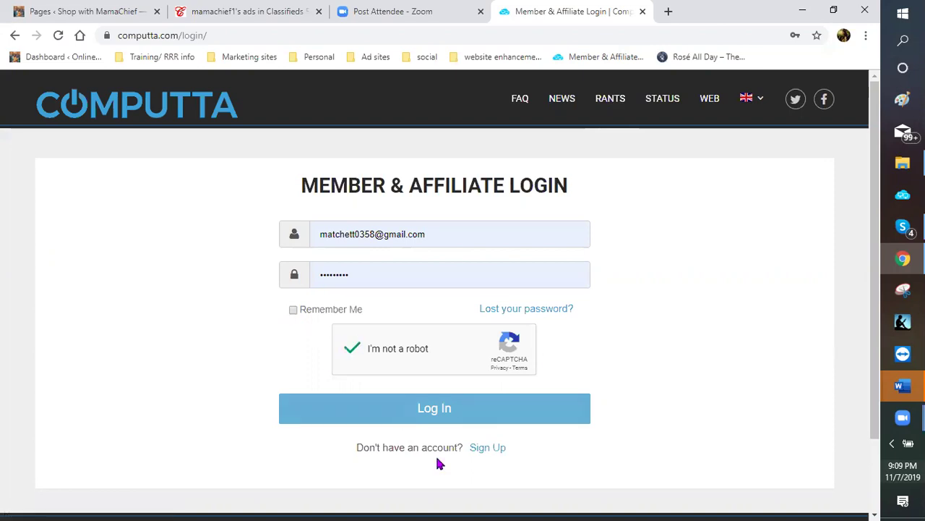
click(453, 417)
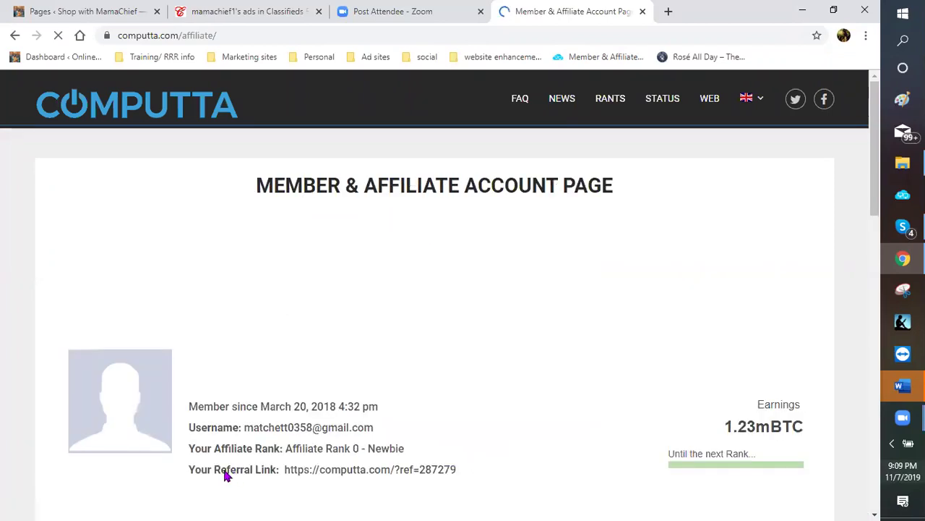
scroll(224, 475, down, 1)
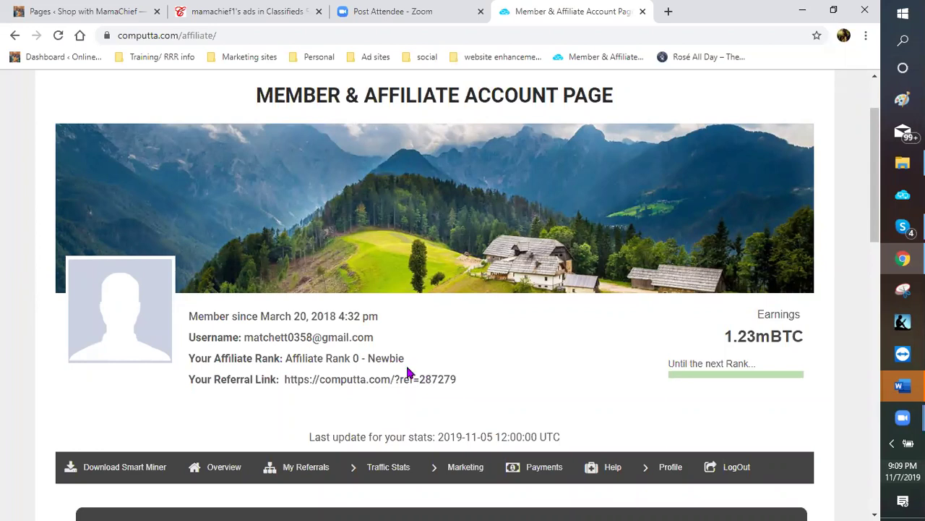
scroll(347, 325, down, 1)
scroll(301, 295, down, 1)
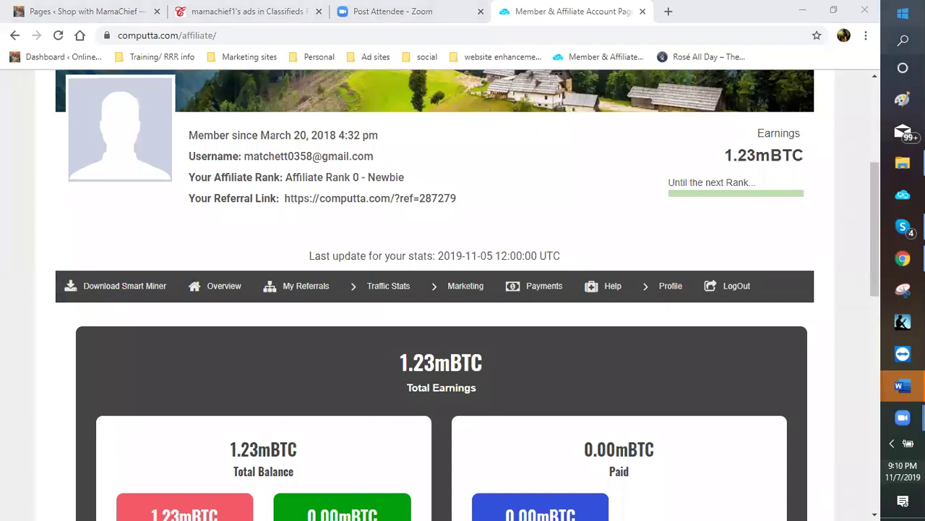
Minimize the Chrome window and the Word ad copy document to uncover the desktop
click(803, 16)
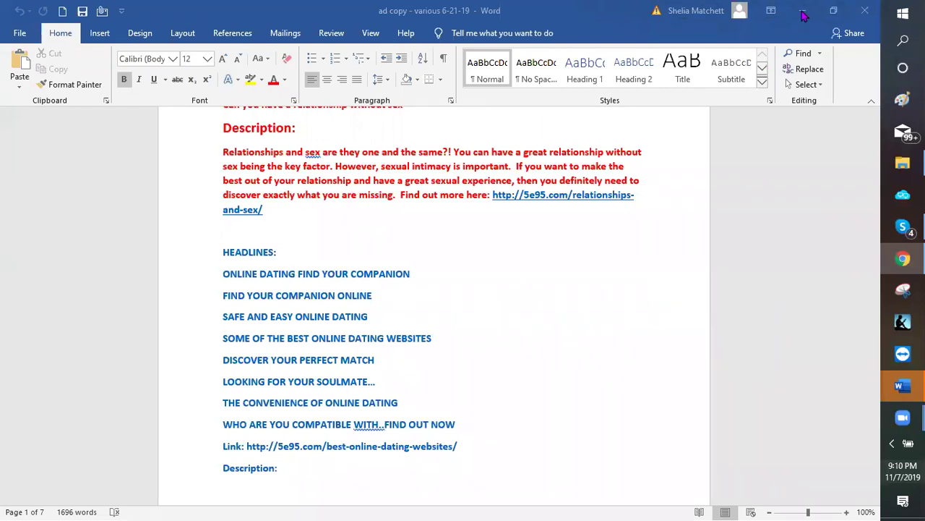
click(804, 11)
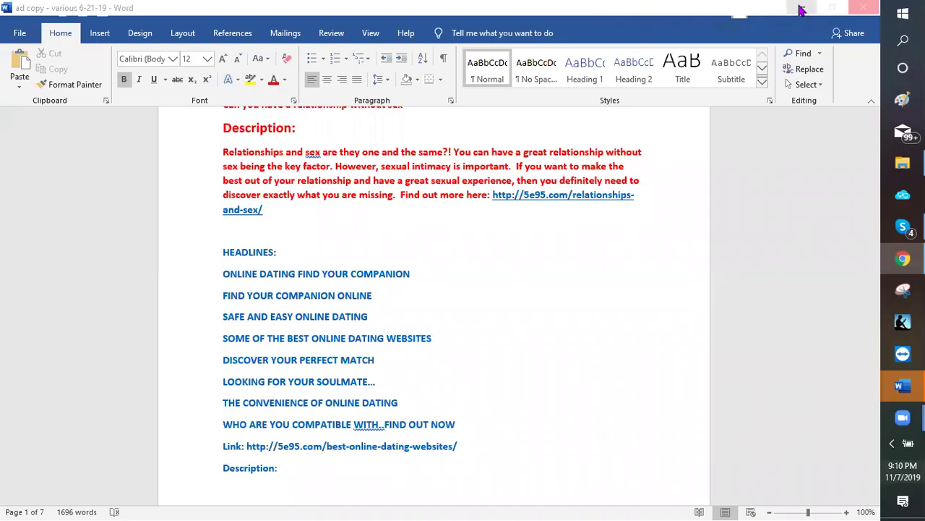
click(801, 10)
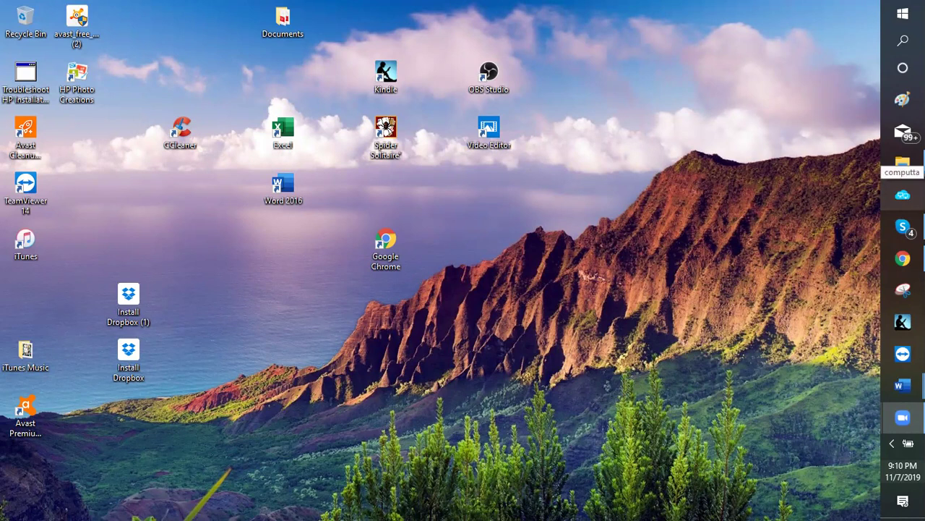
mouse_move(903, 163)
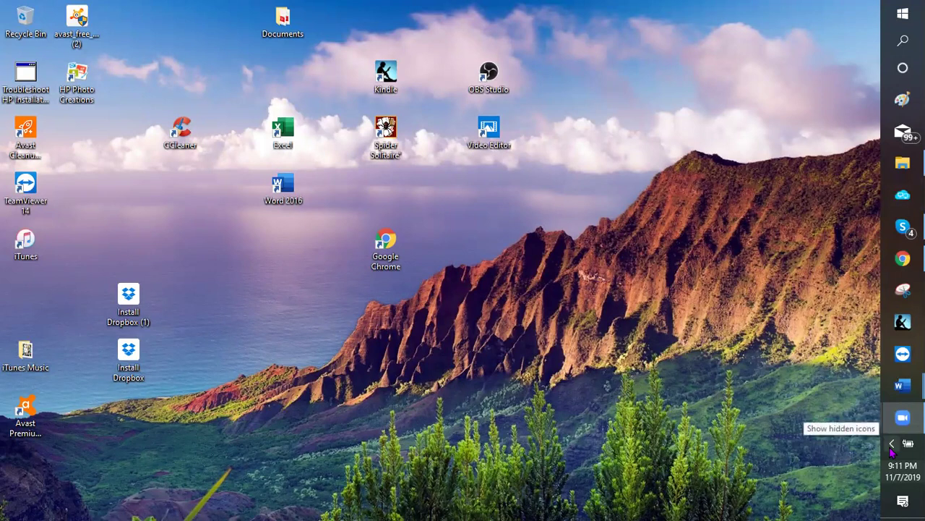
Launch the Computta app from its cloud icon among the hidden system tray icons
click(892, 448)
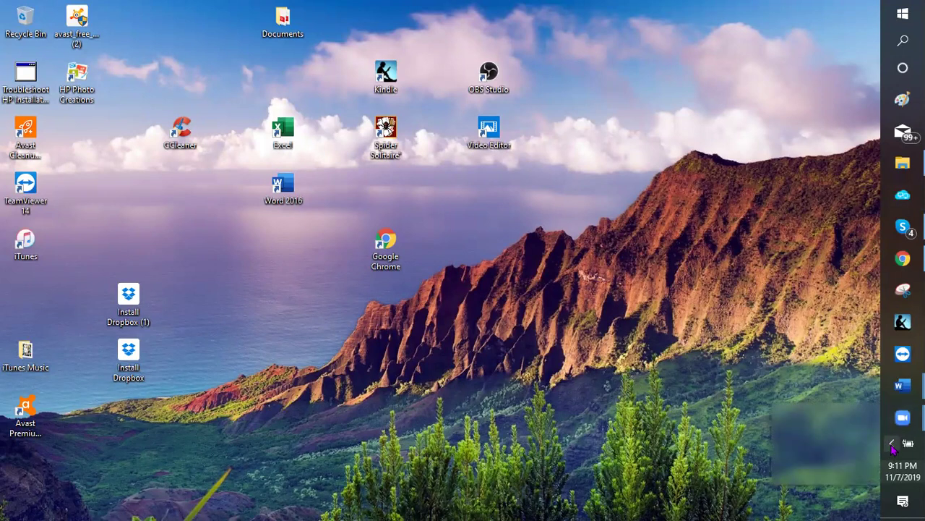
click(893, 448)
click(893, 448)
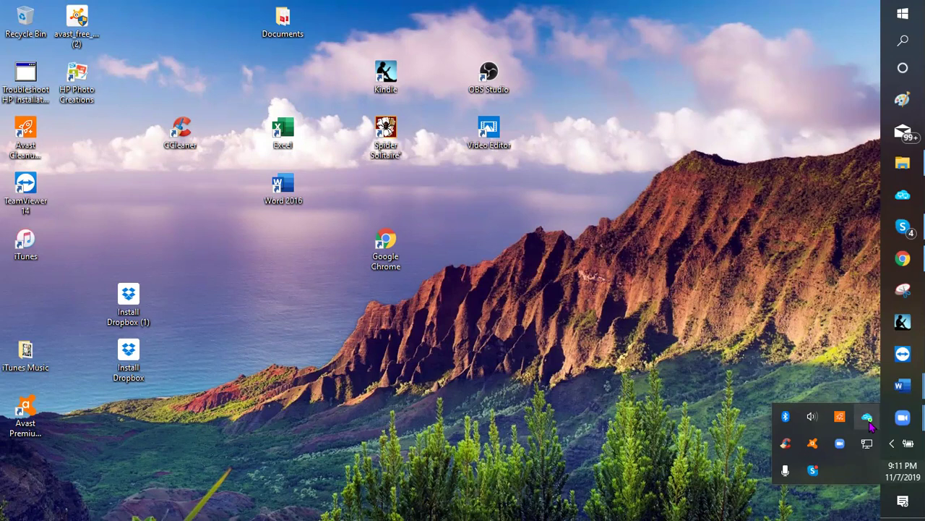
click(866, 421)
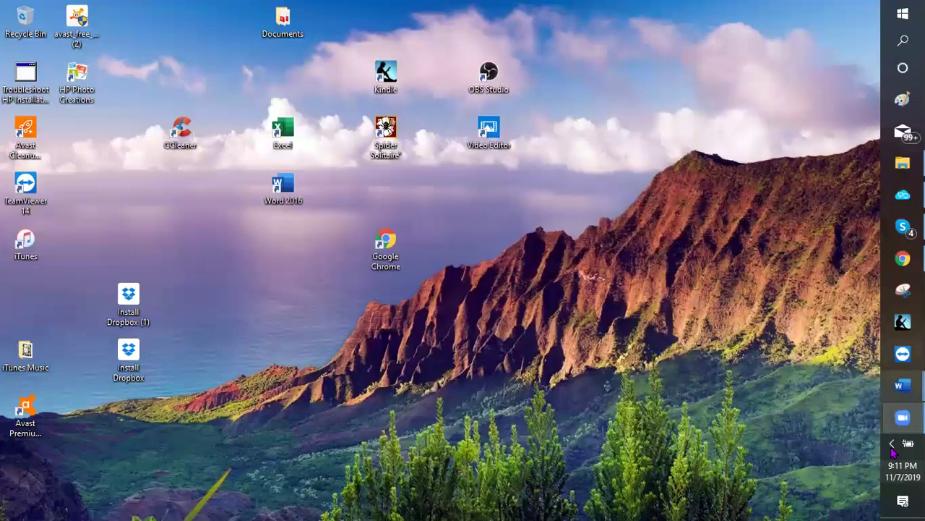
click(892, 443)
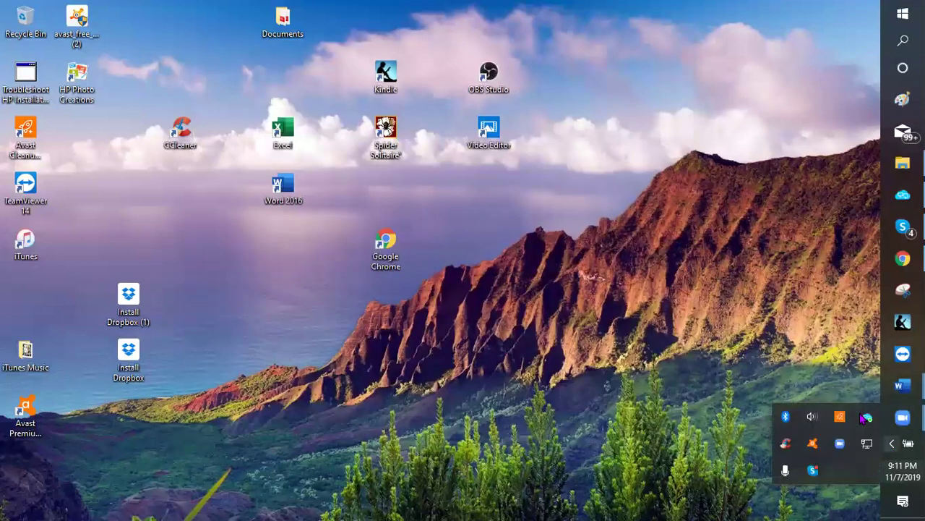
click(868, 419)
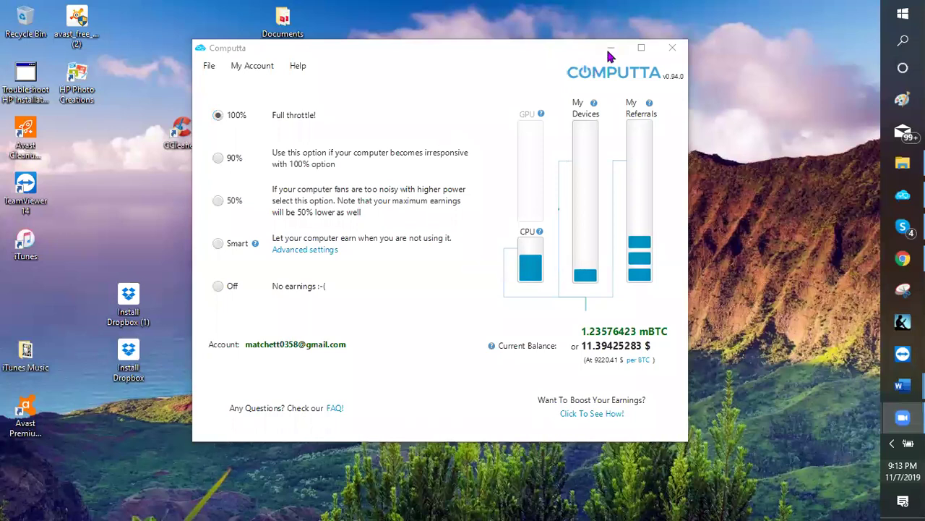
Check the 1.23576423 mBTC balance, then hide Computta with Win+D, leaving it running
key(super+d)
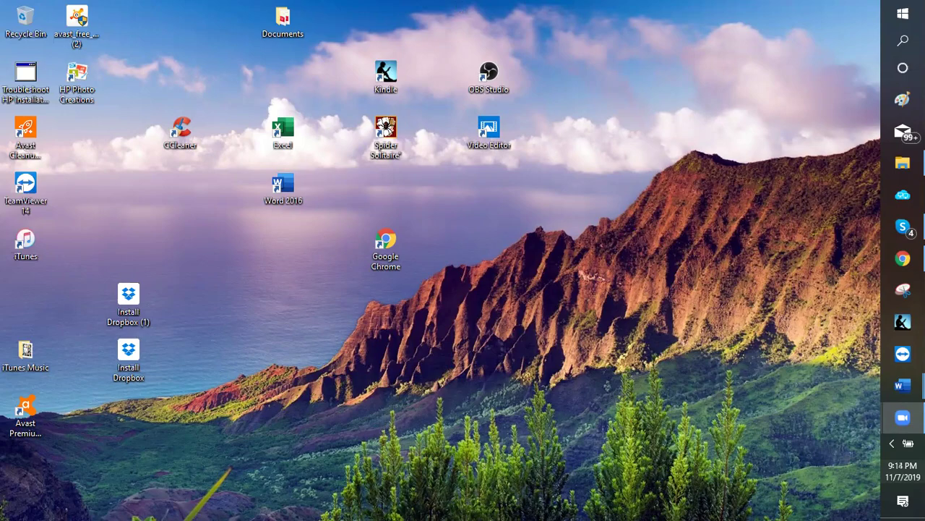
Restore Chrome, close the Computta affiliate tab, and switch to 'Pages ‹ Shop with MamaChief'
key(super+d)
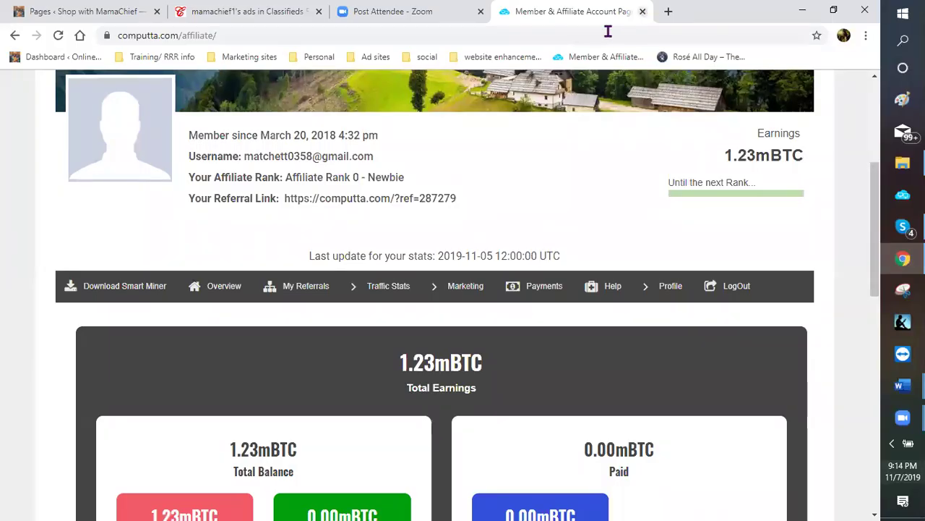
key(ctrl+w)
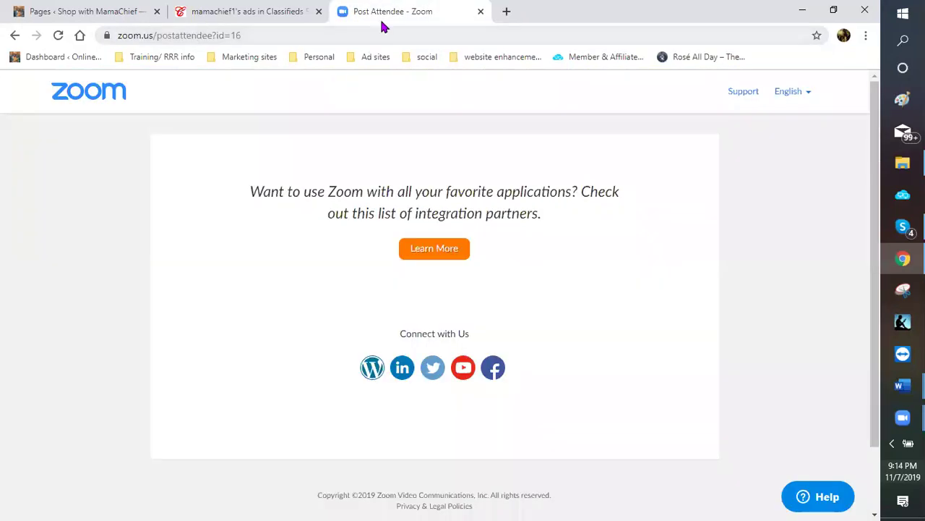
click(94, 15)
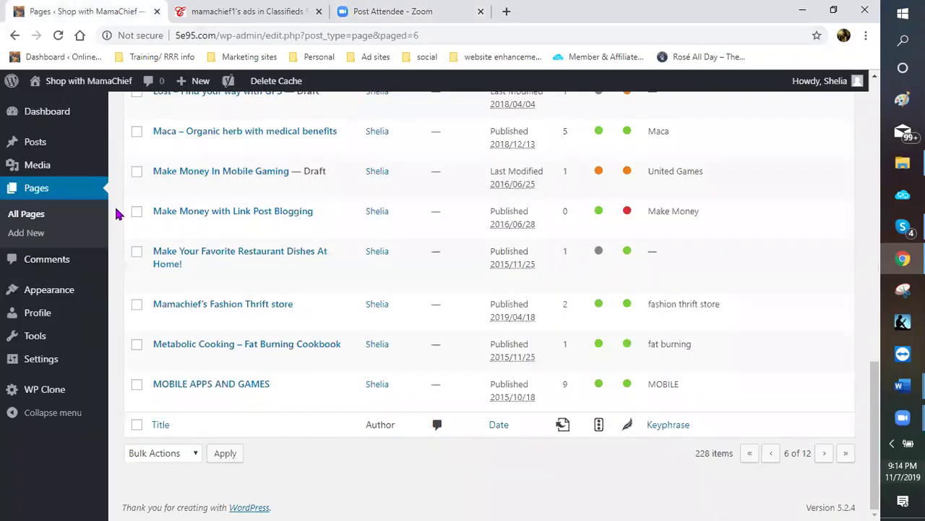
Visit the live Shop with MamaChief site and show the Dashboard link's context menu
scroll(80, 139, up, 4)
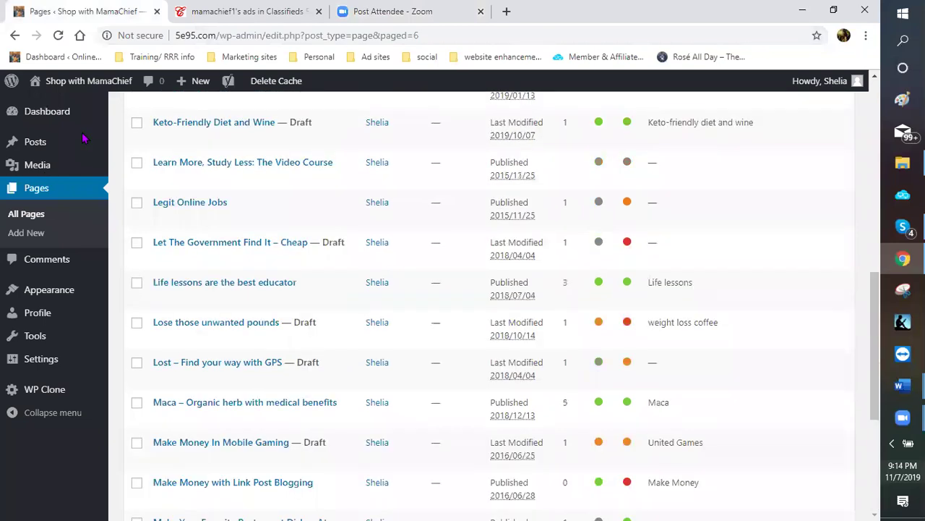
click(54, 83)
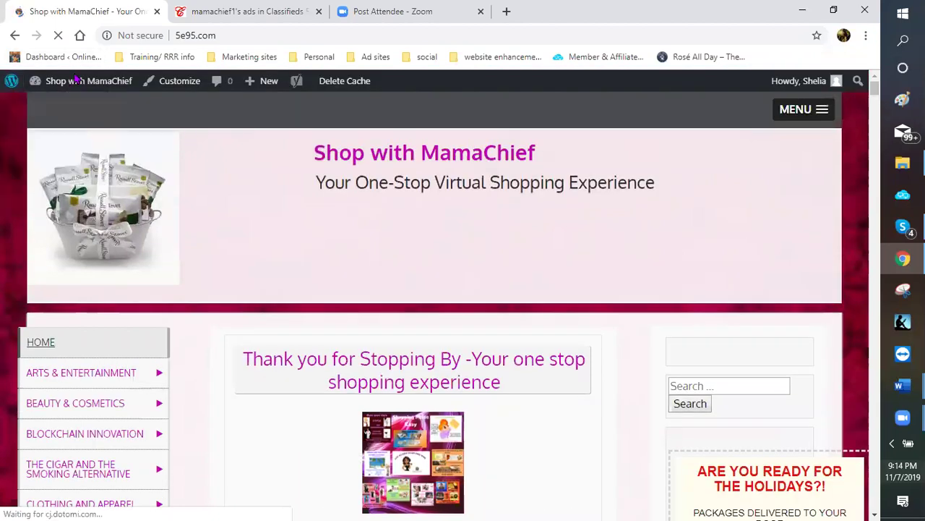
mouse_move(72, 81)
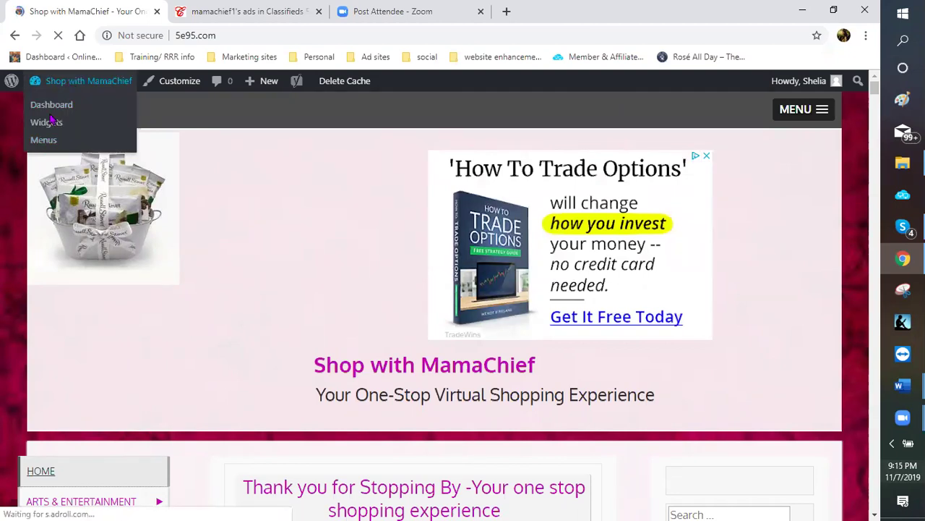
right_click(56, 111)
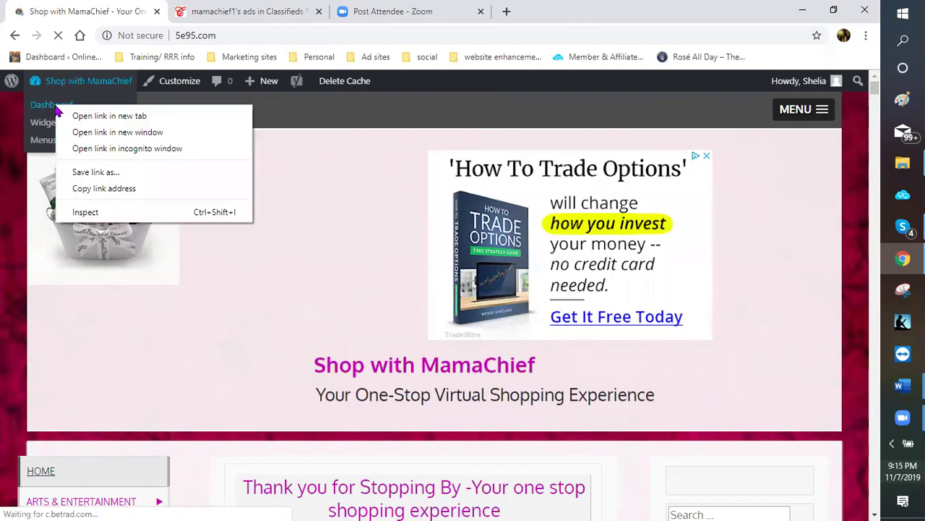
click(45, 112)
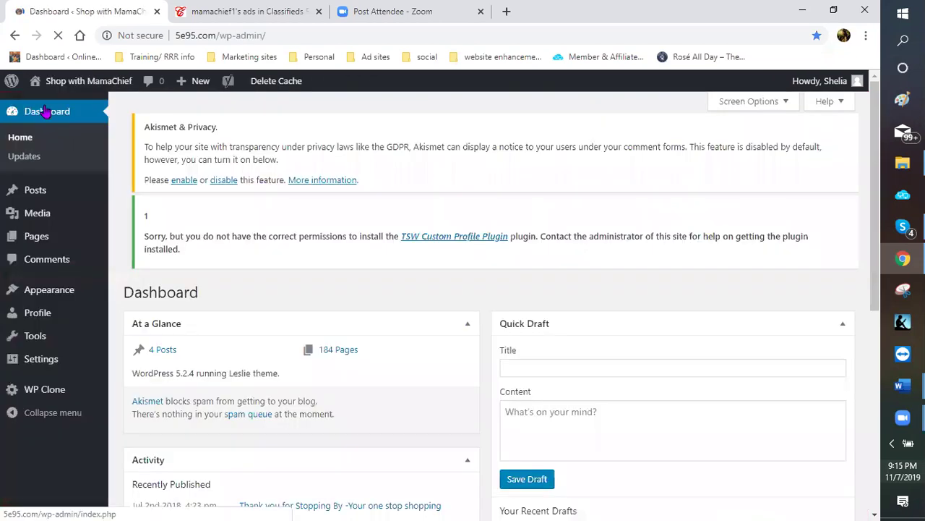
mouse_move(132, 362)
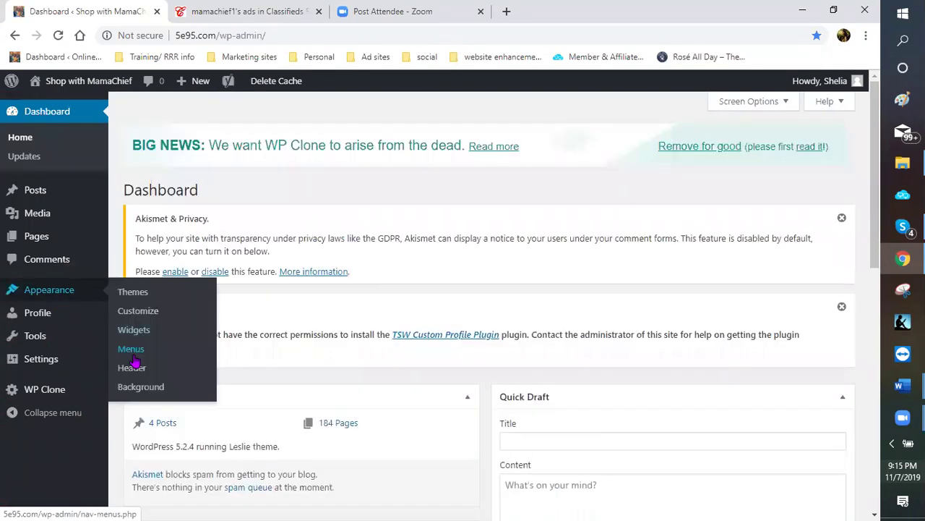
click(135, 351)
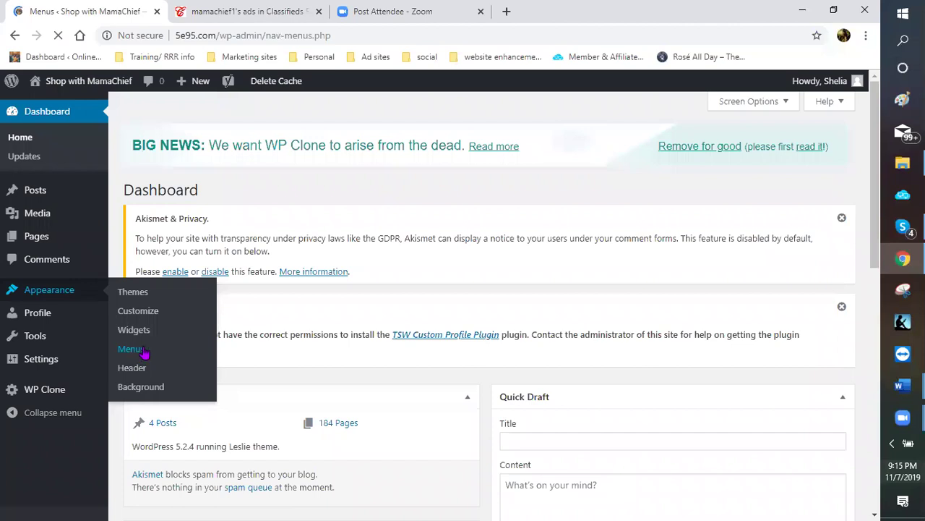
scroll(557, 290, down, 1)
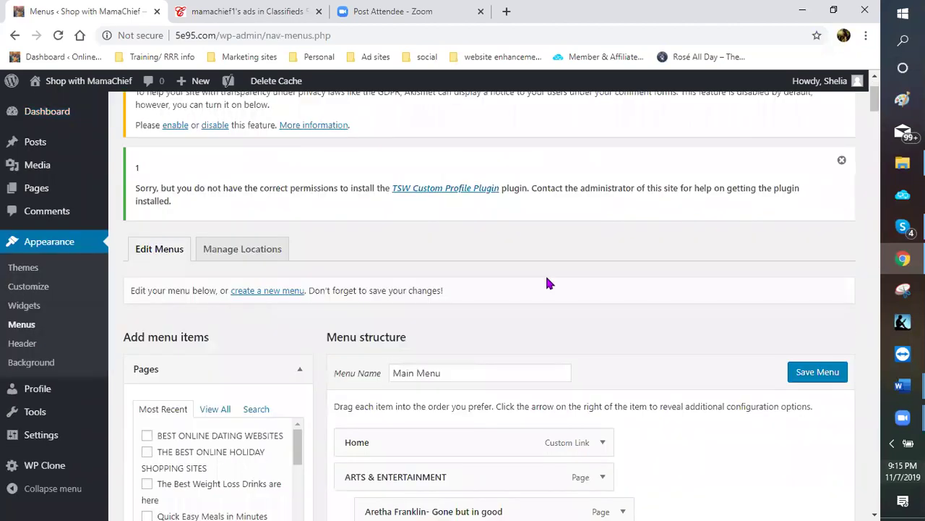
scroll(547, 275, down, 2)
scroll(534, 186, down, 1)
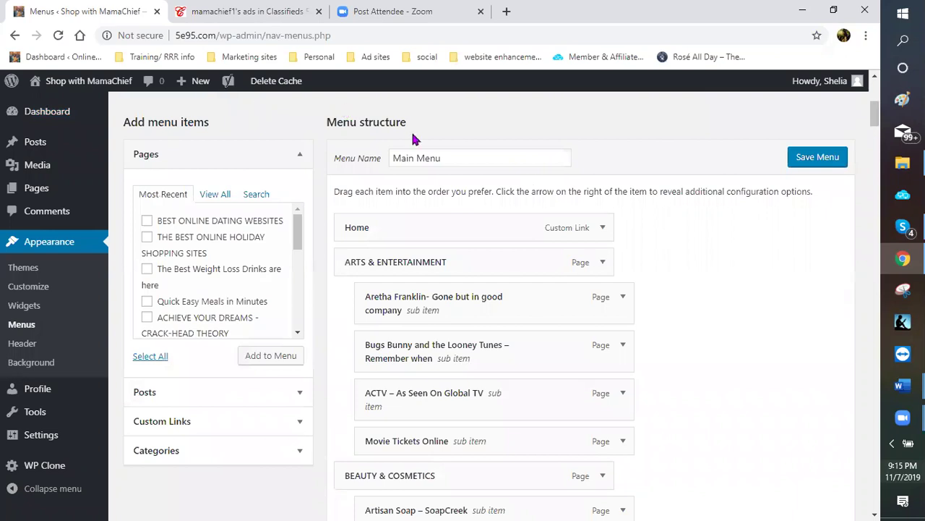
click(464, 234)
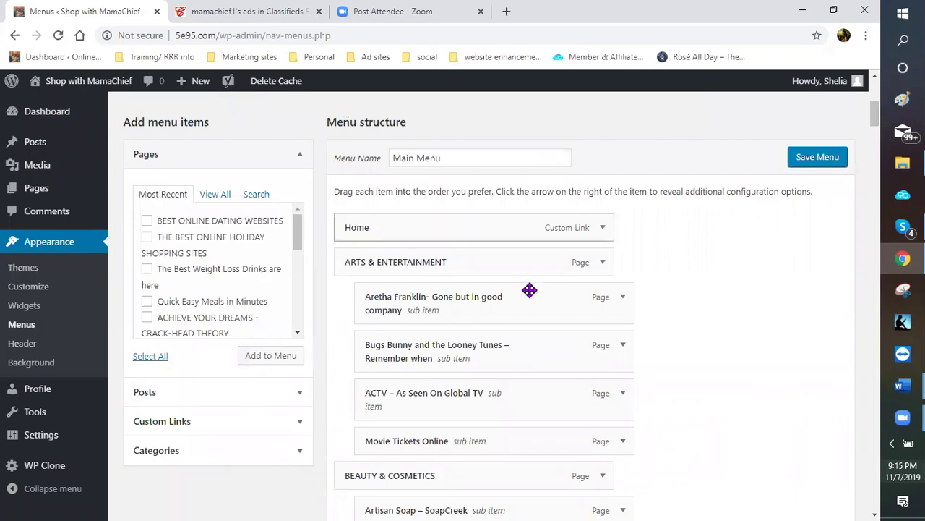
scroll(519, 304, down, 2)
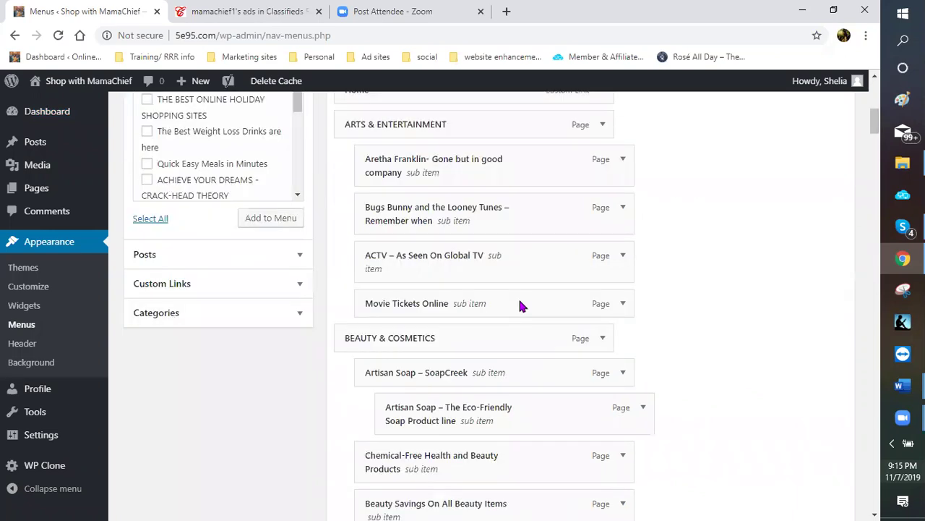
scroll(444, 308, down, 3)
scroll(436, 310, up, 4)
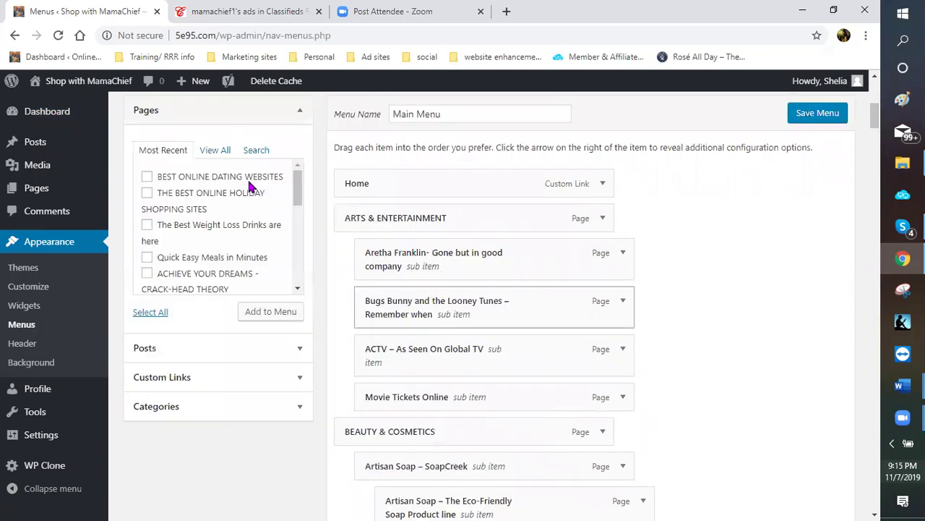
scroll(130, 149, up, 1)
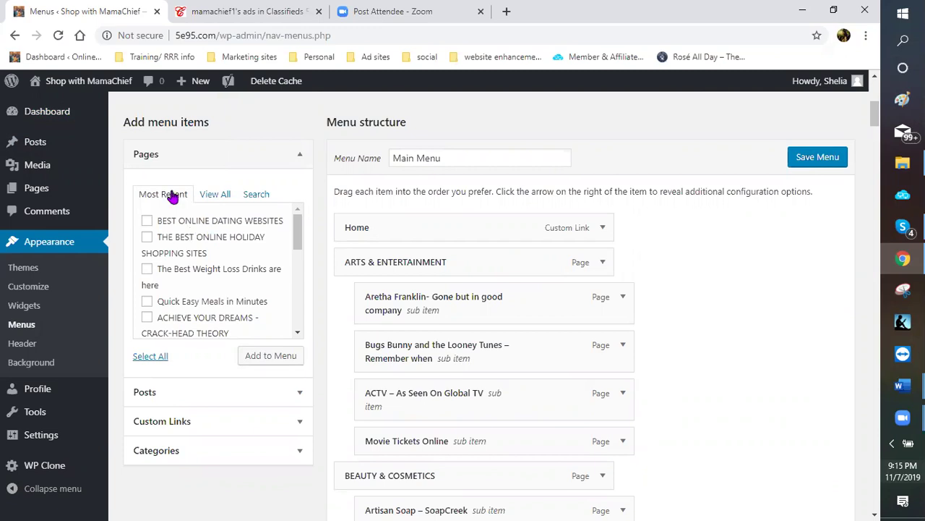
Switch the Pages box from View All to the Search tab for finding pages by name
click(217, 195)
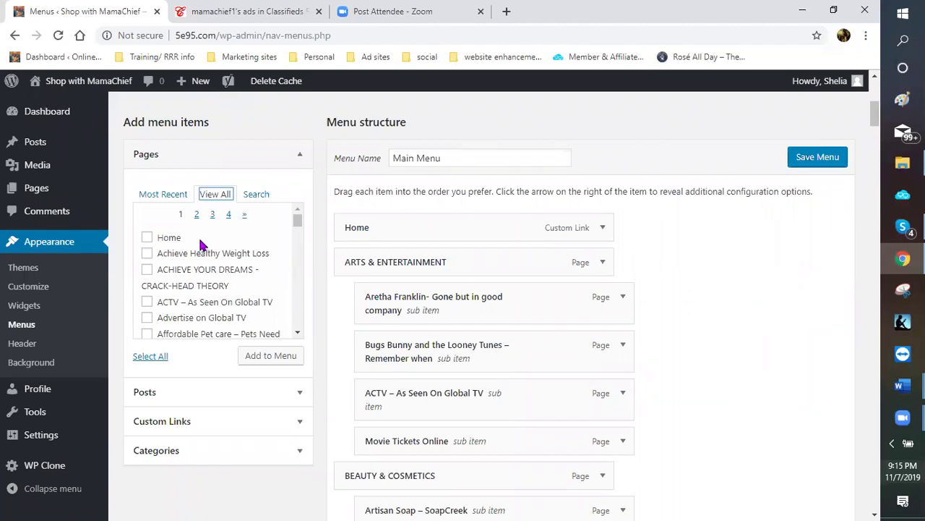
click(256, 195)
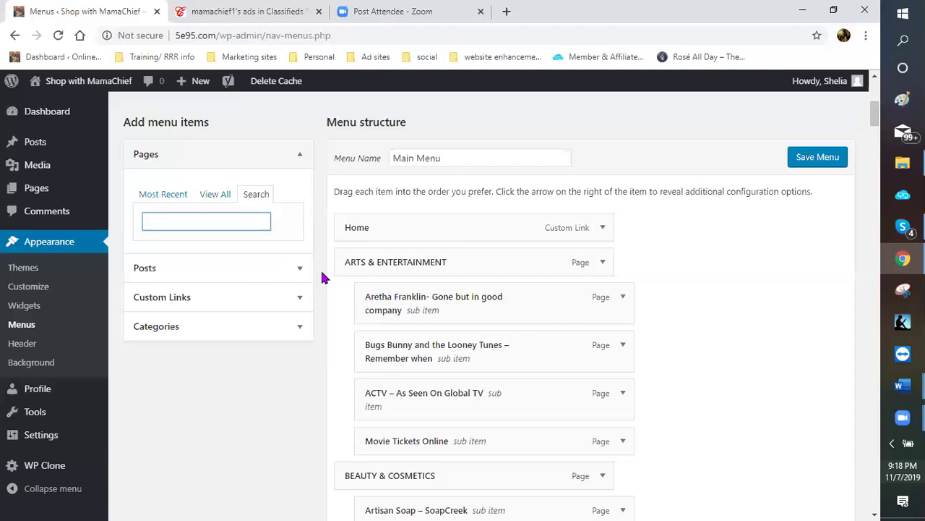
Add BEST ONLINE DATING WEBSITES from Most Recent to the Main Menu, after TRAVEL
click(170, 196)
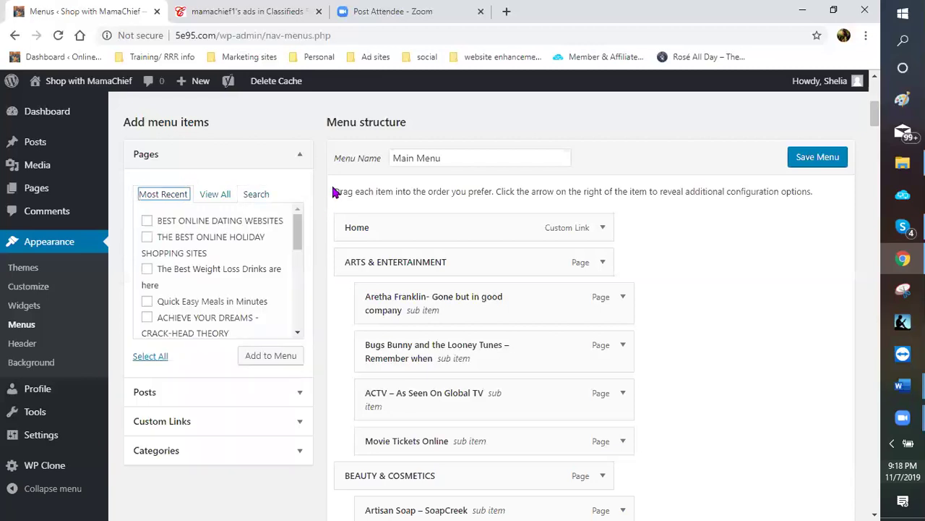
scroll(326, 185, down, 1)
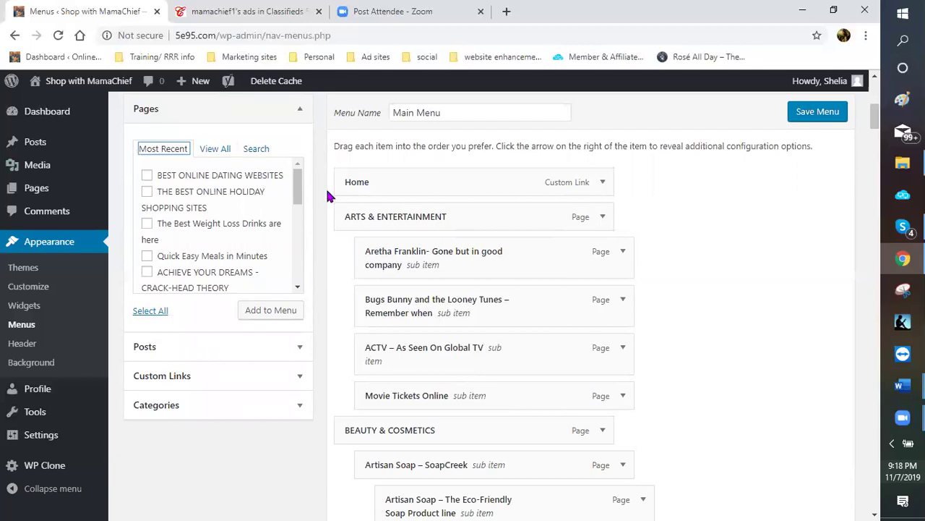
click(147, 177)
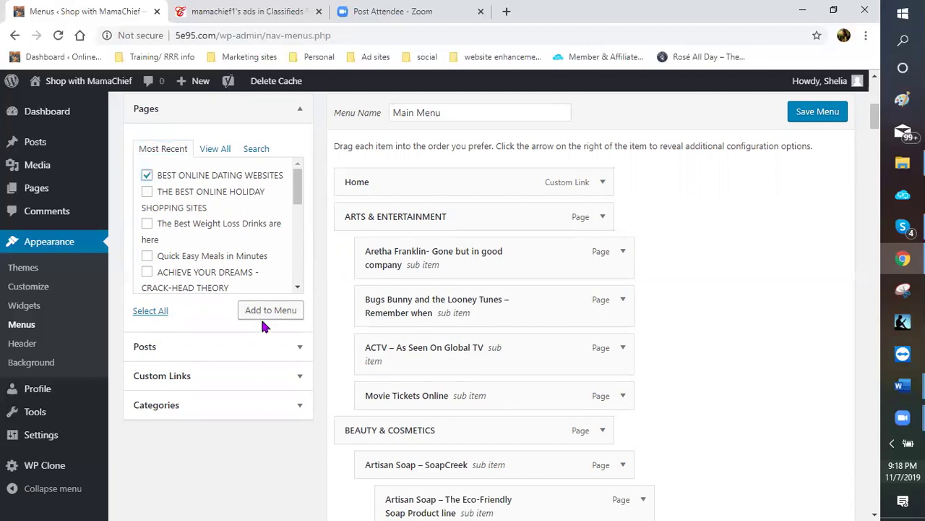
click(268, 313)
scroll(716, 297, down, 5)
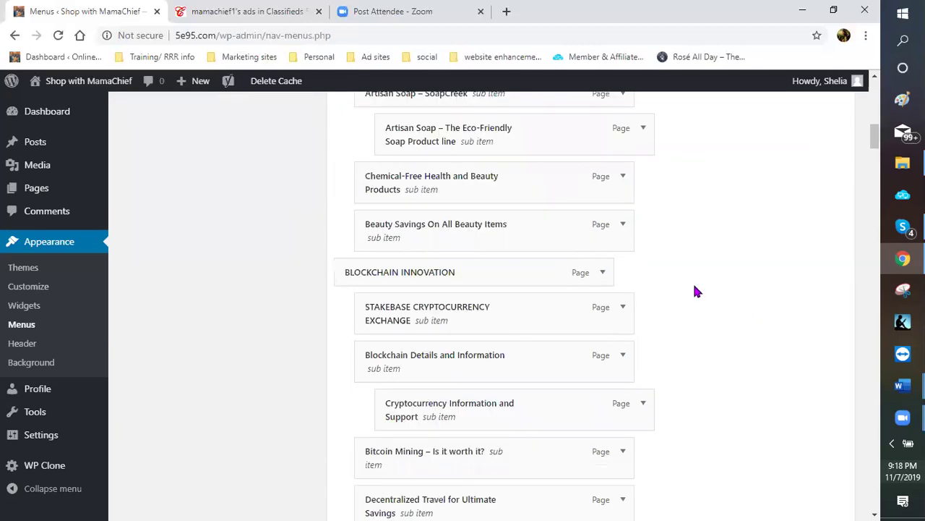
scroll(690, 302, down, 3)
scroll(685, 303, down, 5)
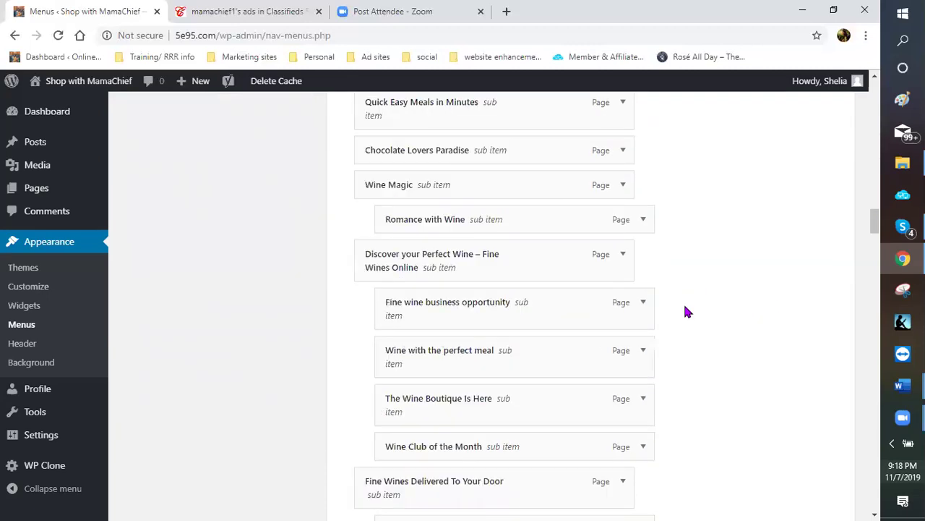
scroll(683, 315, down, 5)
scroll(669, 326, down, 5)
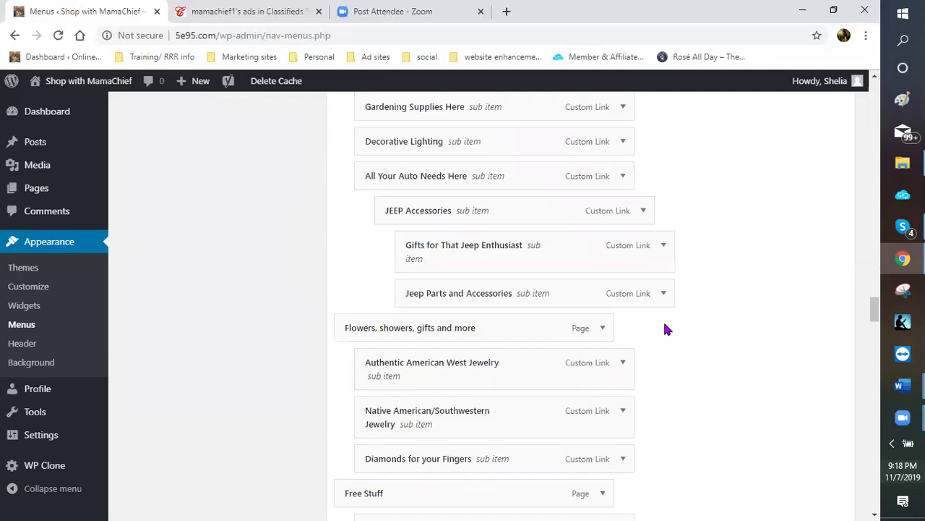
scroll(663, 318, down, 3)
scroll(663, 316, down, 5)
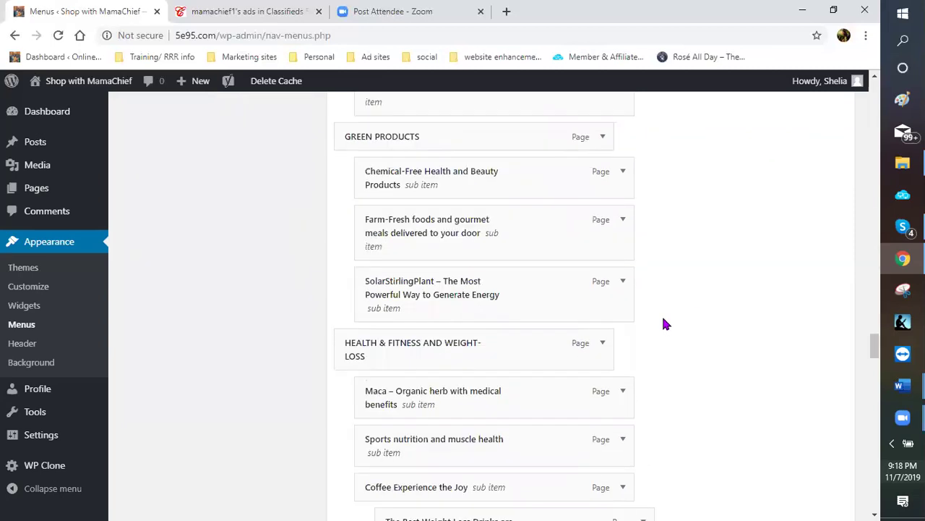
scroll(662, 318, down, 5)
scroll(660, 316, down, 3)
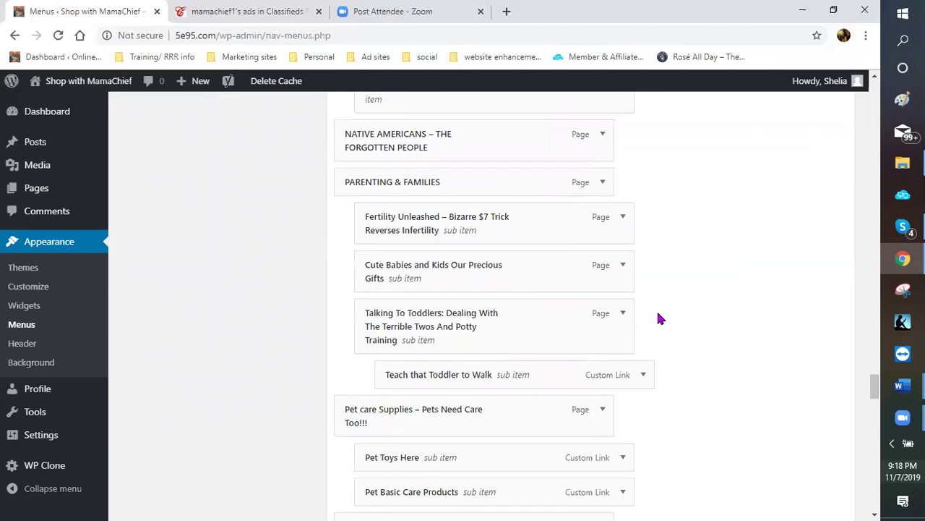
scroll(659, 318, down, 5)
scroll(660, 318, down, 5)
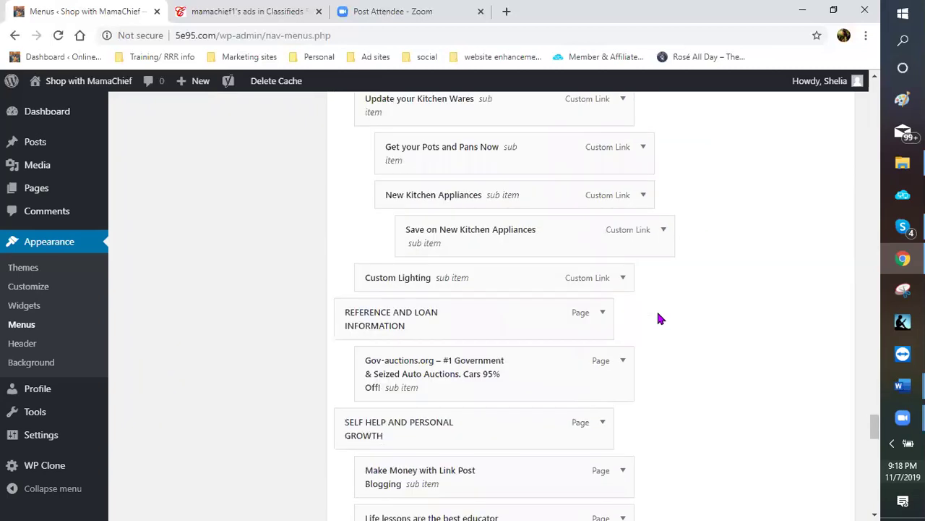
scroll(657, 315, down, 3)
scroll(655, 312, down, 2)
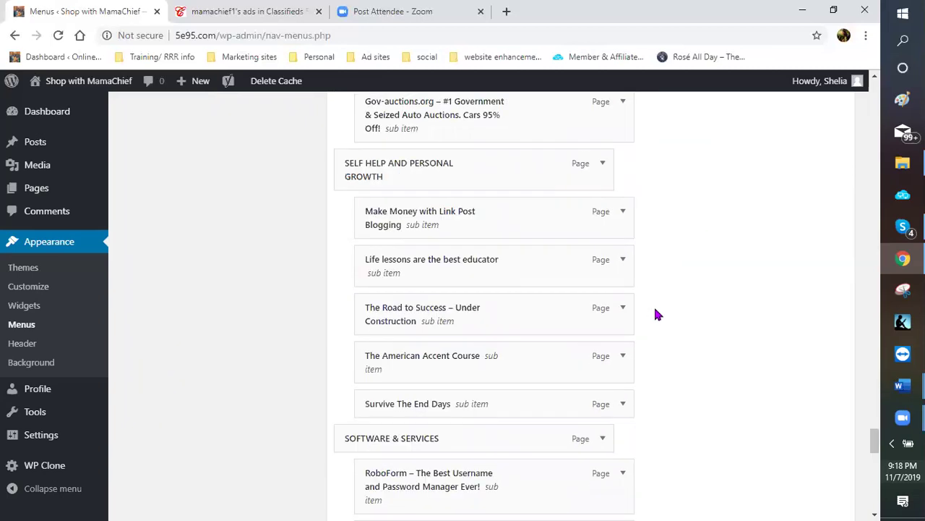
scroll(656, 313, down, 3)
scroll(656, 314, down, 3)
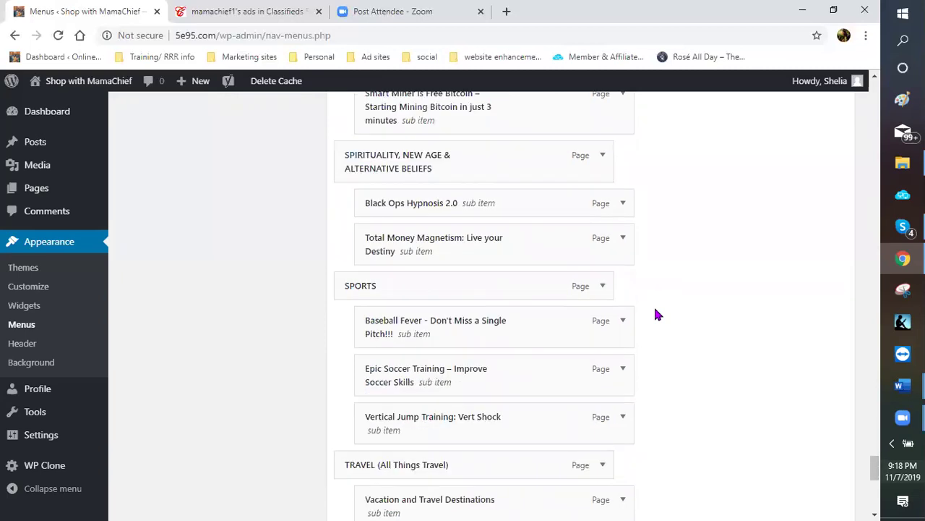
scroll(655, 314, down, 2)
scroll(655, 314, down, 4)
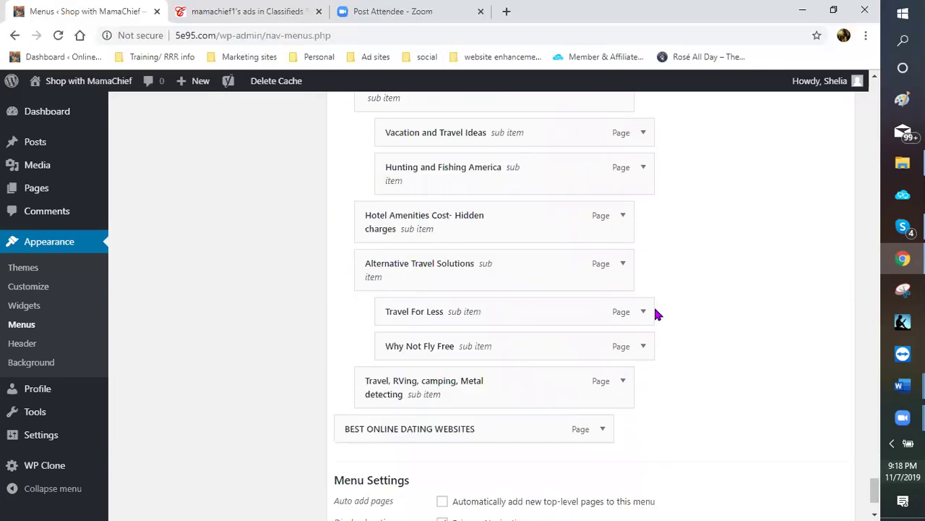
scroll(293, 343, down, 2)
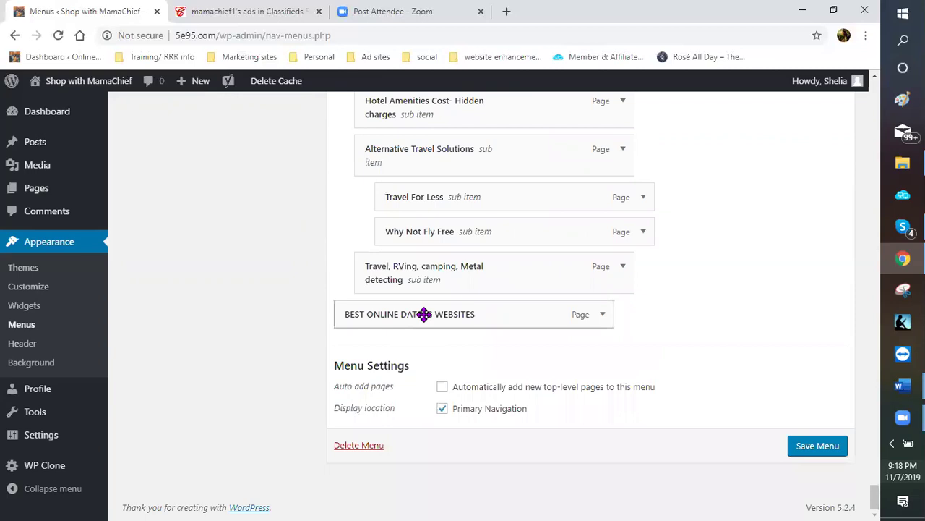
Drag BEST ONLINE DATING WEBSITES up into the Dating & Relationships section
drag(428, 321, 471, 16)
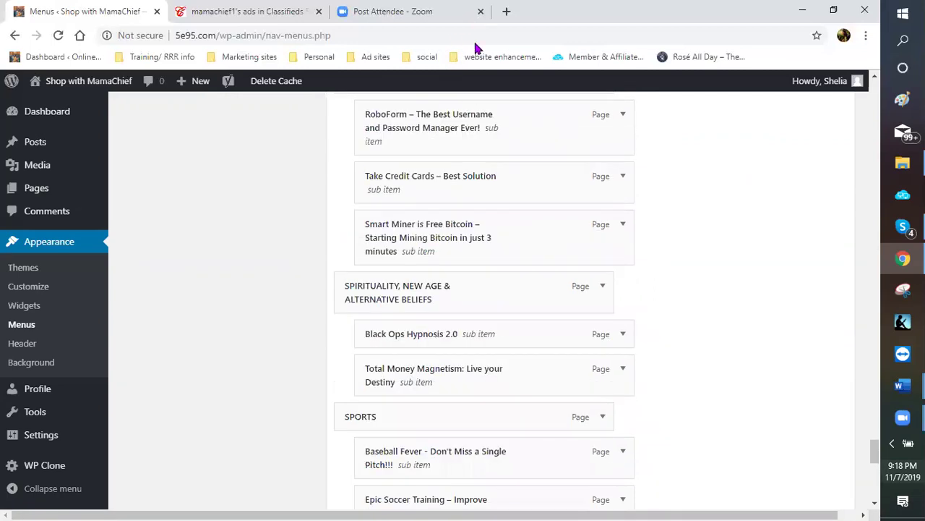
drag(469, 59, 463, 38)
drag(465, 24, 443, 196)
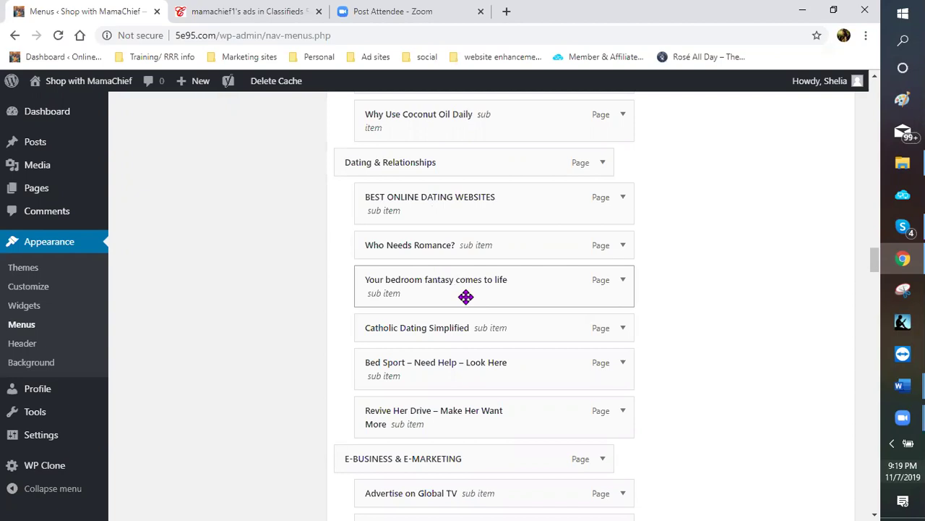
Nest Catholic Dating Simplified and Bed Sport, and put Who Needs Romance? first
drag(443, 334, 463, 250)
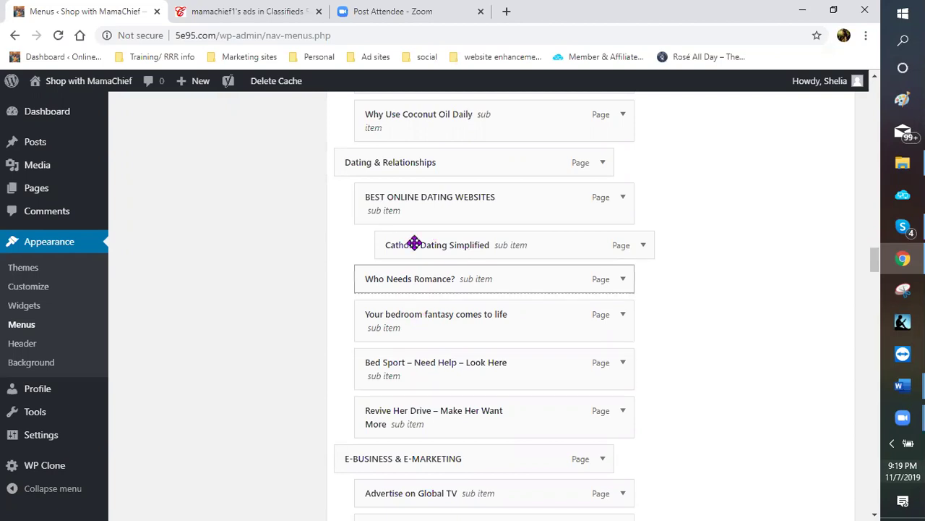
drag(410, 193, 415, 202)
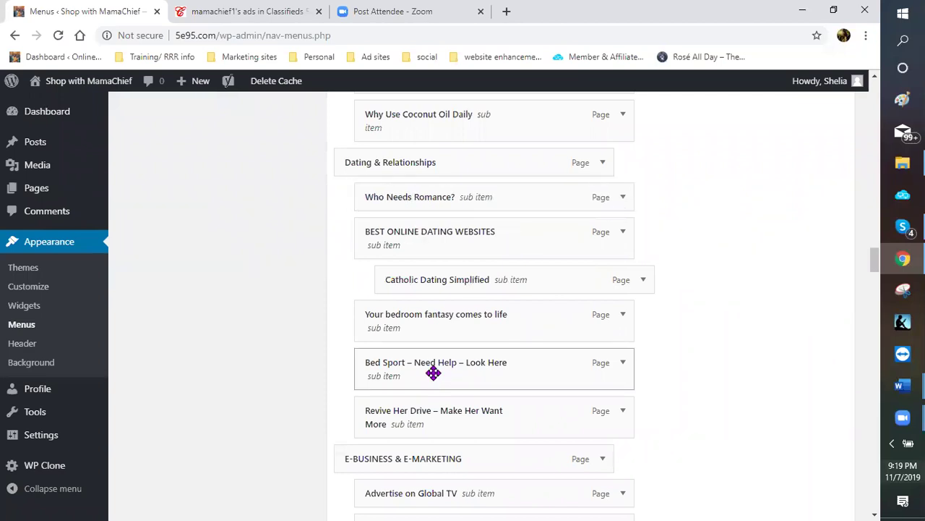
drag(473, 366, 448, 410)
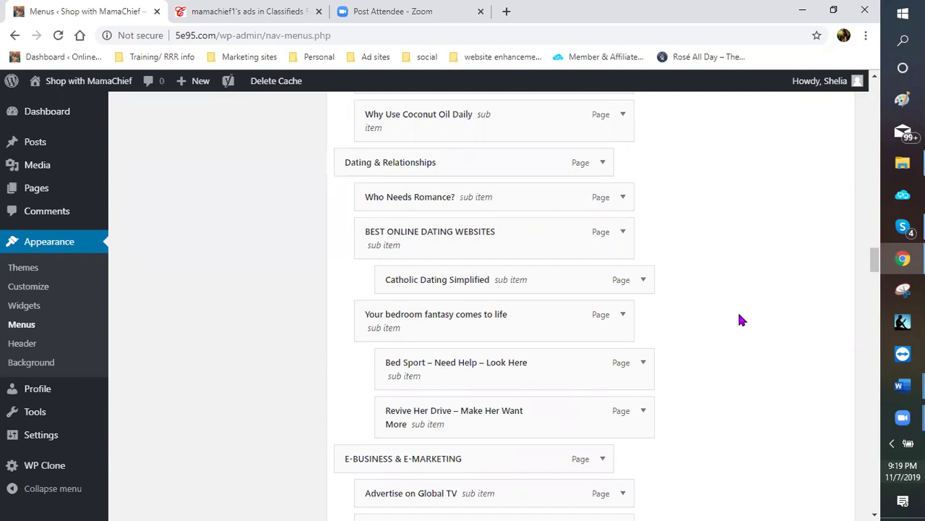
Save the reorganized Main Menu so WordPress reports "Main Menu has been updated"
scroll(754, 295, up, 4)
scroll(758, 291, up, 5)
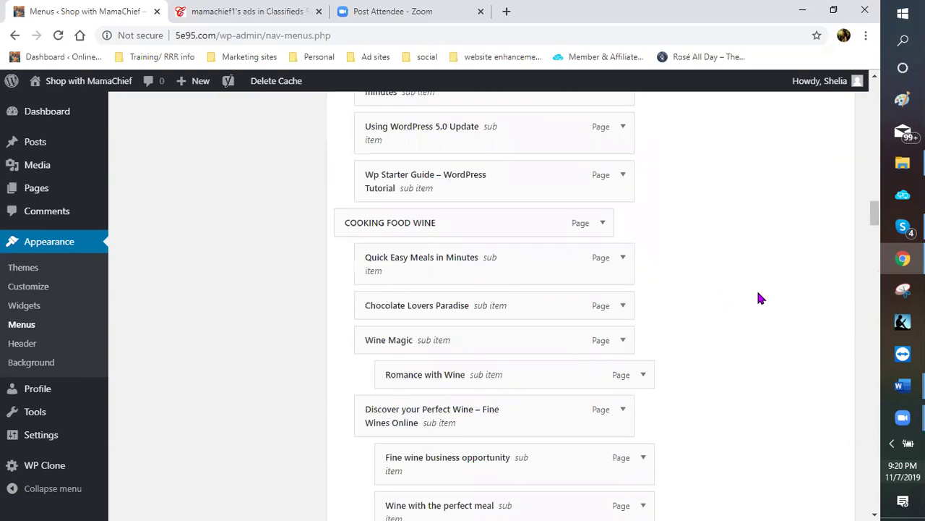
scroll(760, 292, up, 5)
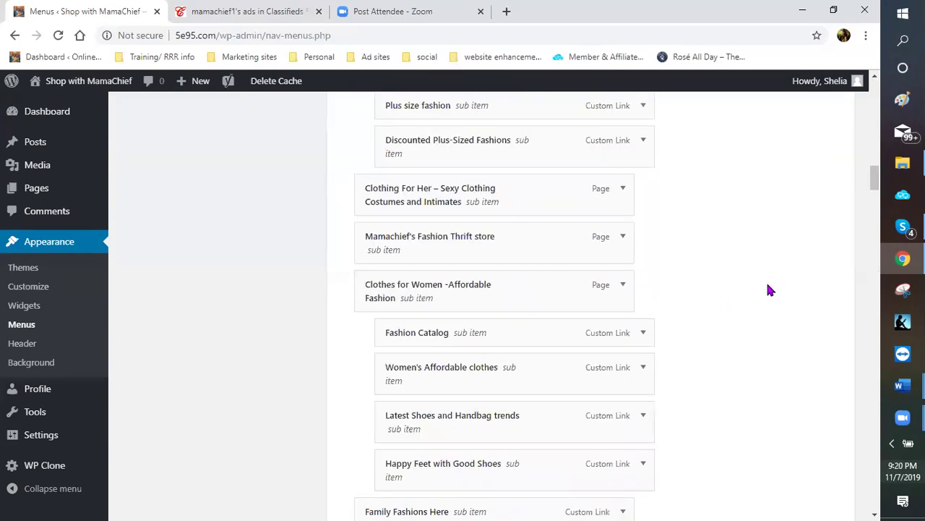
scroll(759, 289, up, 5)
scroll(827, 335, up, 5)
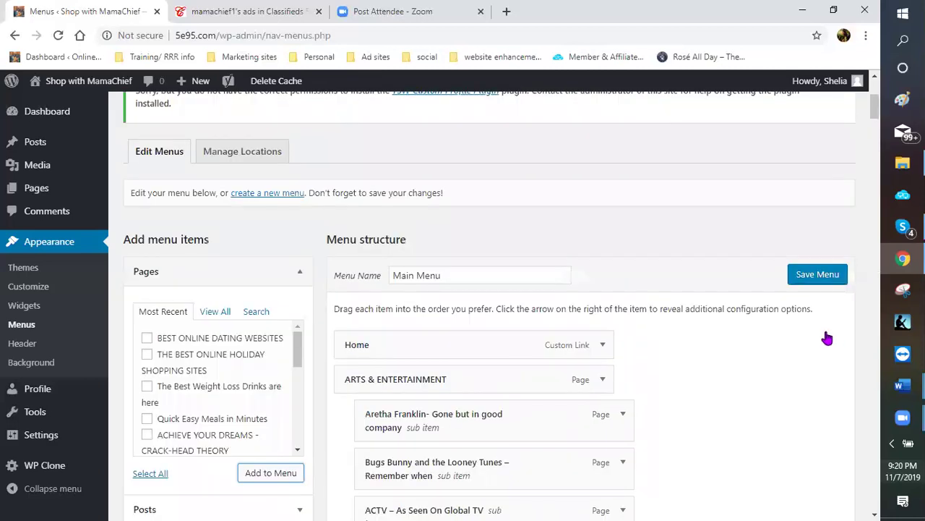
scroll(827, 337, up, 1)
click(824, 335)
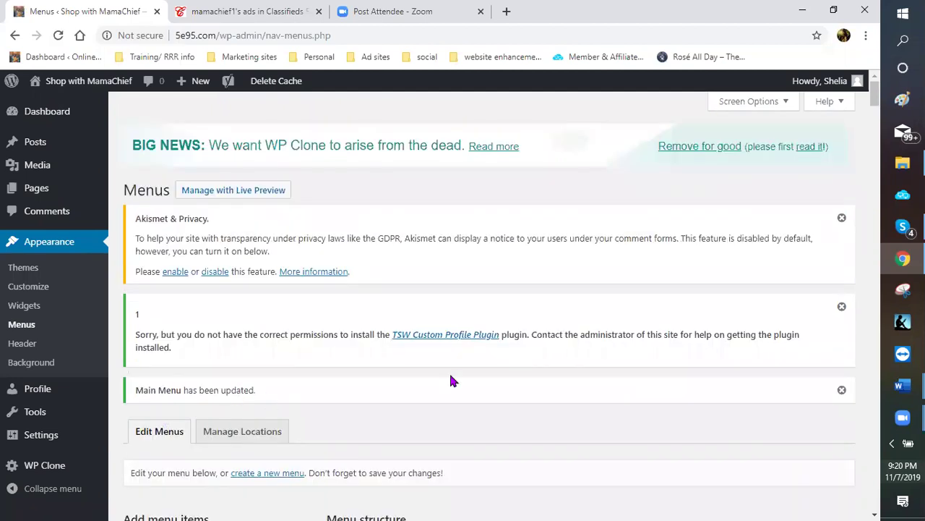
Tick Quick Easy Meals in Minutes in the Pages box and add it to the Main Menu
scroll(437, 341, down, 3)
scroll(428, 340, down, 2)
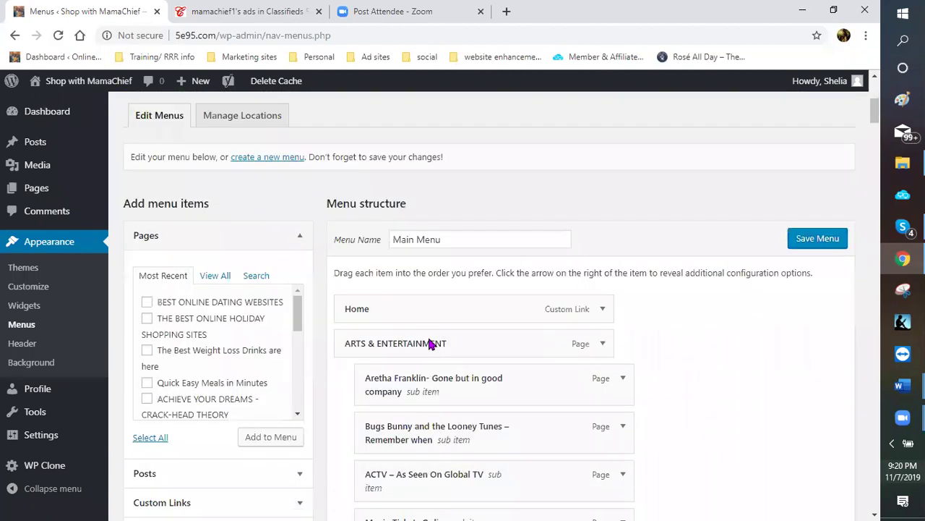
scroll(427, 337, down, 1)
scroll(304, 293, down, 2)
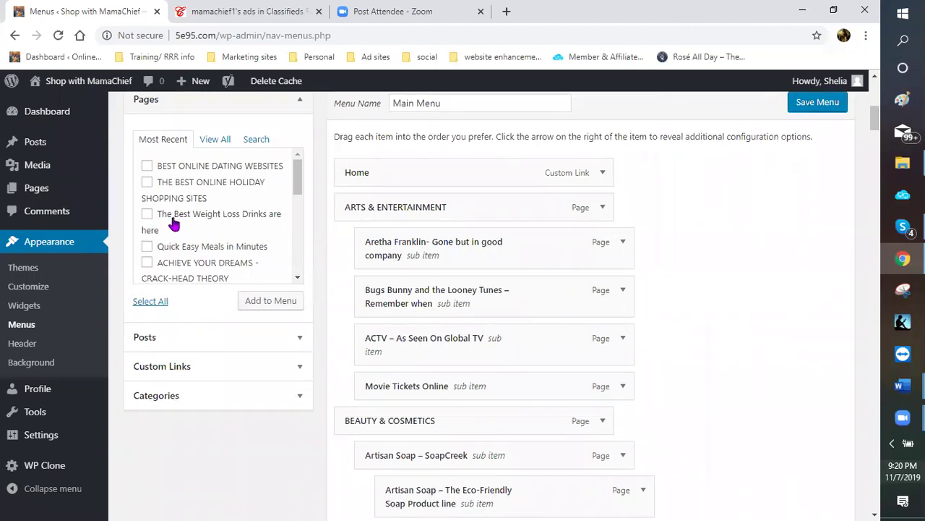
scroll(177, 224, down, 1)
scroll(243, 219, up, 1)
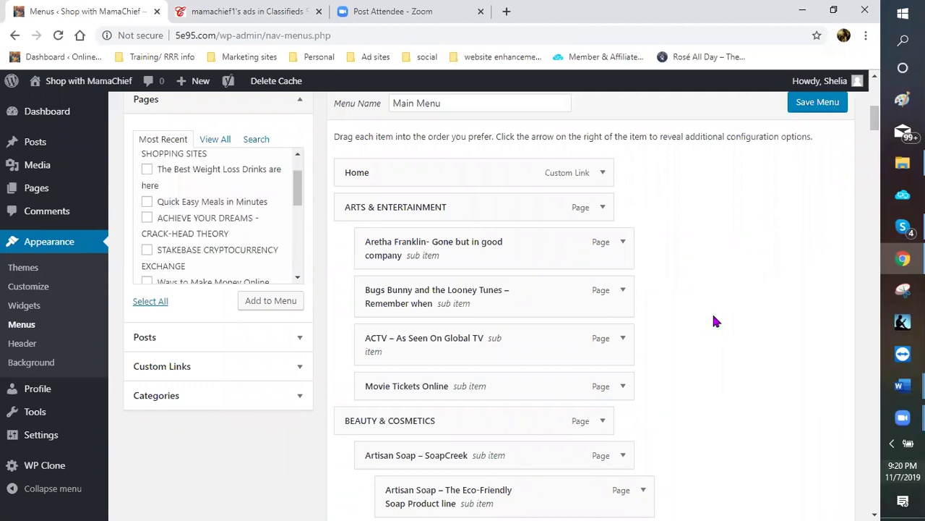
scroll(709, 323, down, 2)
scroll(708, 323, down, 2)
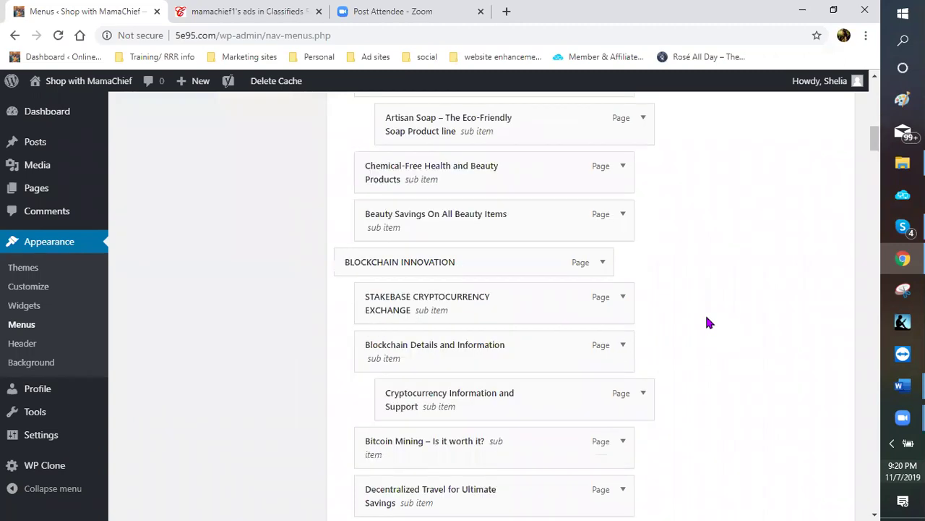
scroll(709, 322, down, 3)
scroll(702, 323, down, 4)
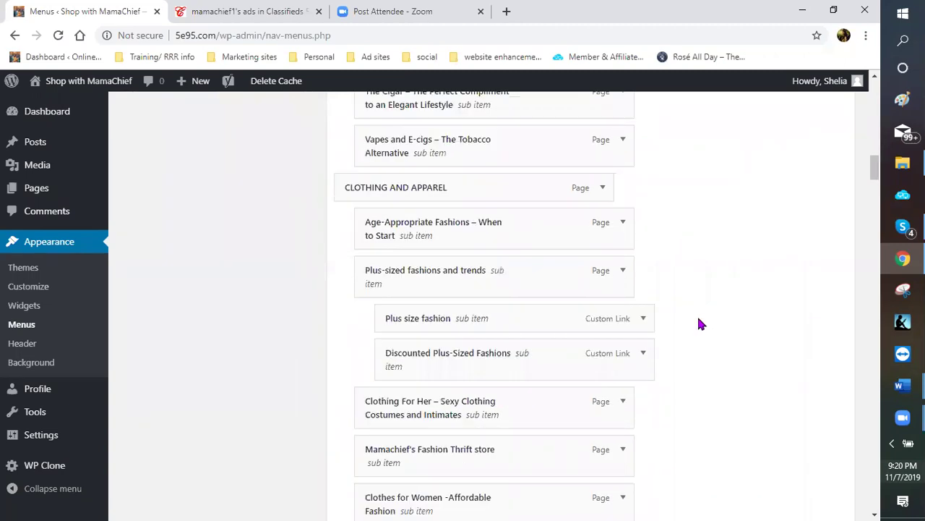
scroll(694, 319, down, 2)
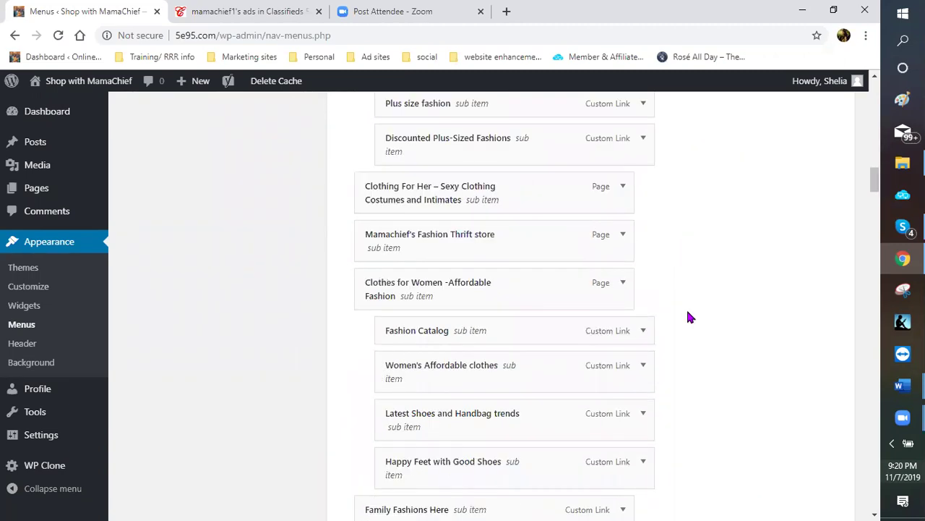
scroll(673, 308, up, 2)
scroll(268, 322, up, 4)
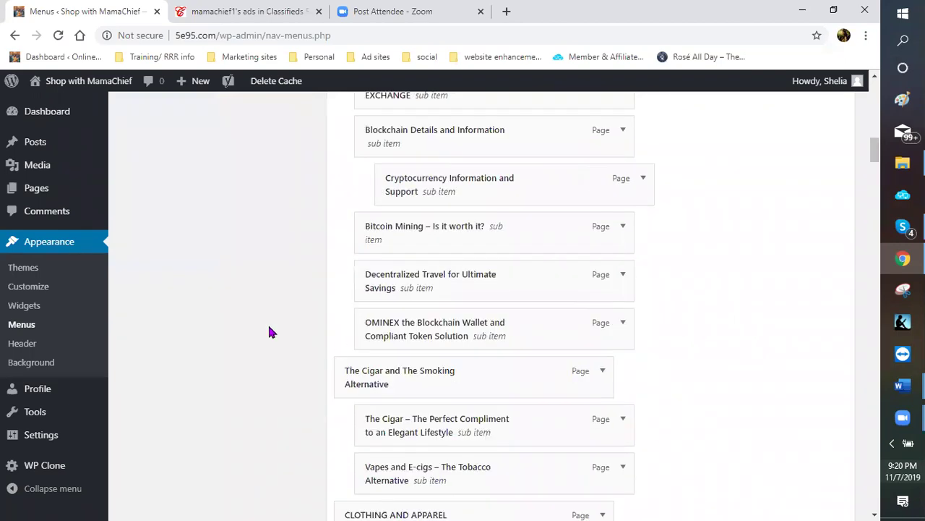
scroll(264, 321, up, 3)
scroll(256, 333, up, 4)
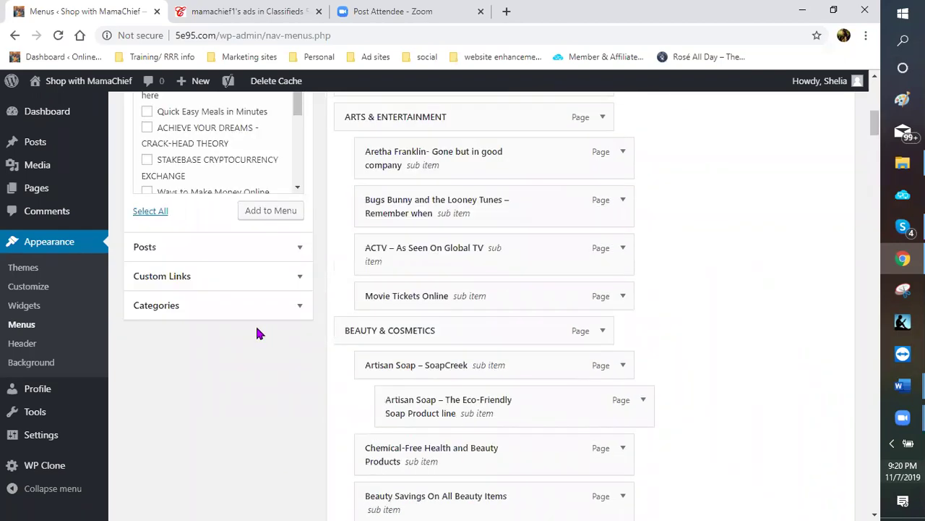
scroll(213, 341, up, 2)
click(145, 249)
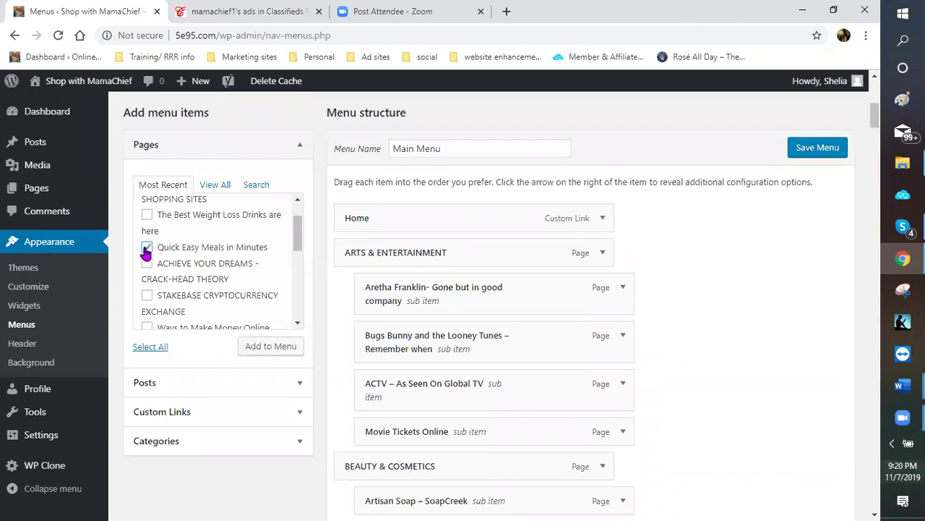
click(260, 350)
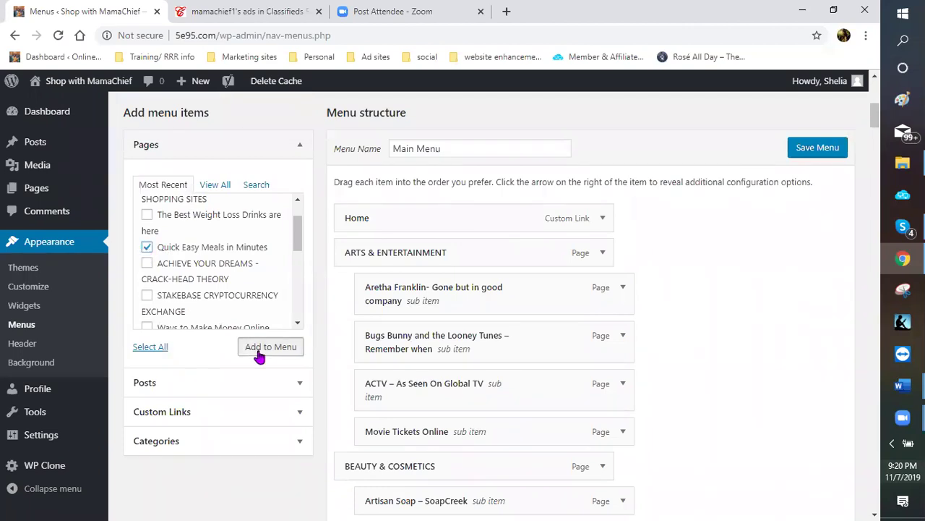
Confirm Quick Easy Meals in Minutes now appears as the last menu item
scroll(790, 324, down, 3)
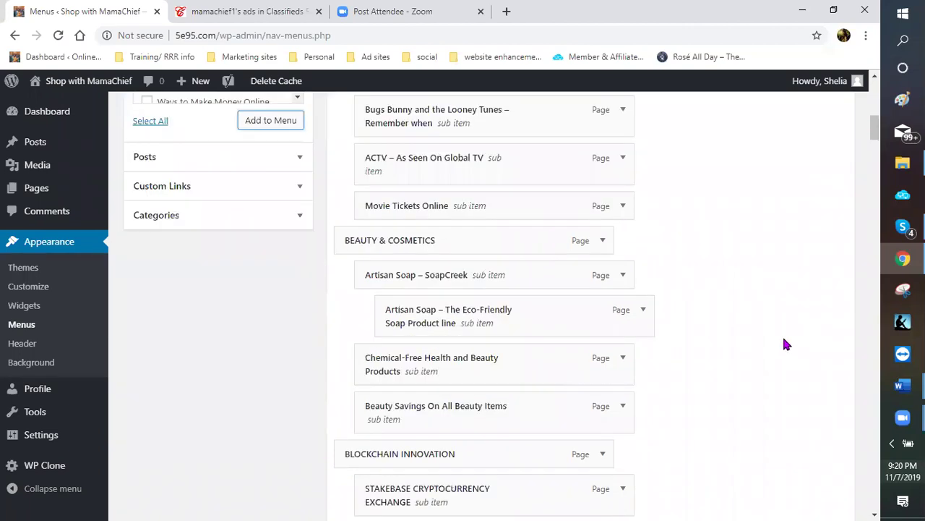
scroll(778, 347, down, 5)
scroll(731, 337, down, 5)
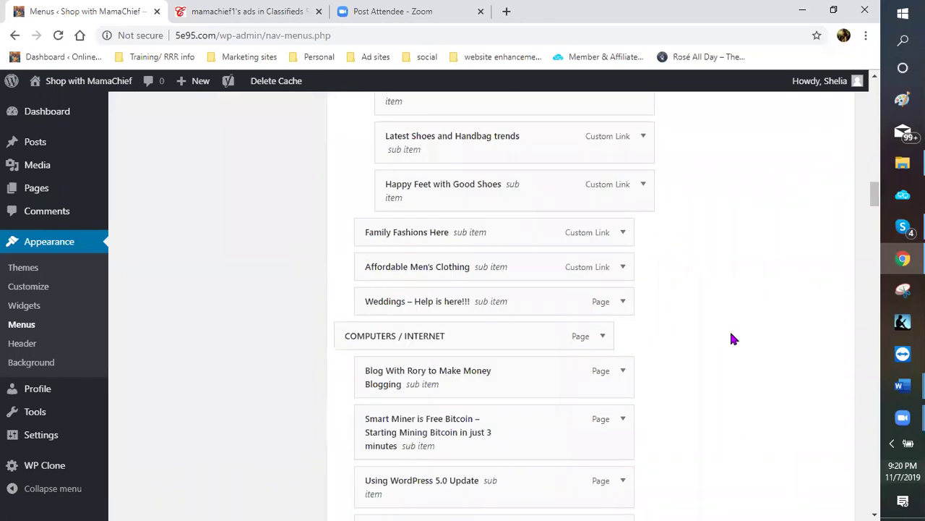
scroll(726, 335, down, 5)
scroll(722, 337, down, 5)
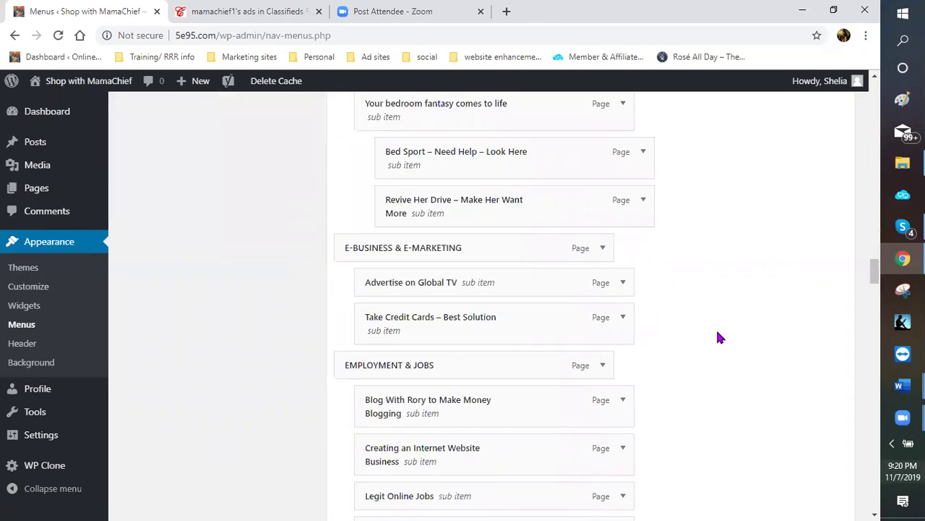
scroll(701, 332, down, 5)
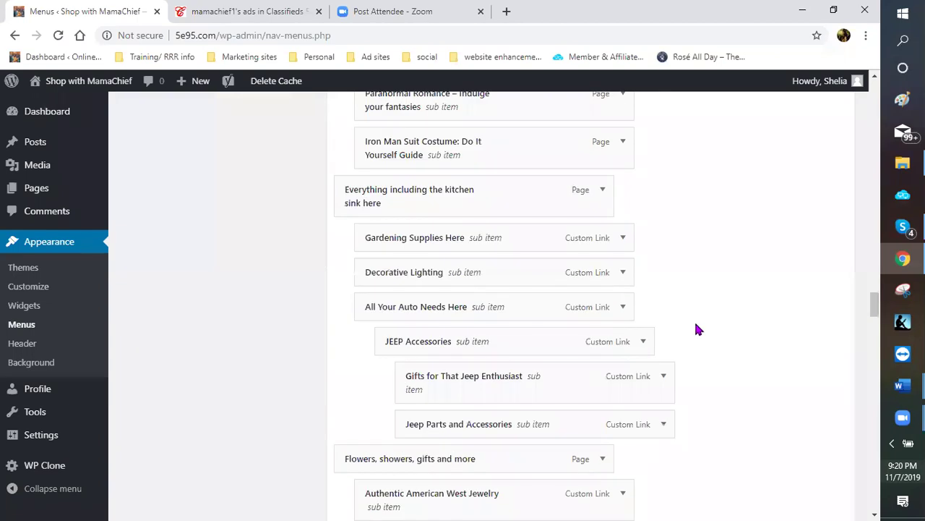
scroll(694, 330, down, 5)
scroll(694, 331, down, 5)
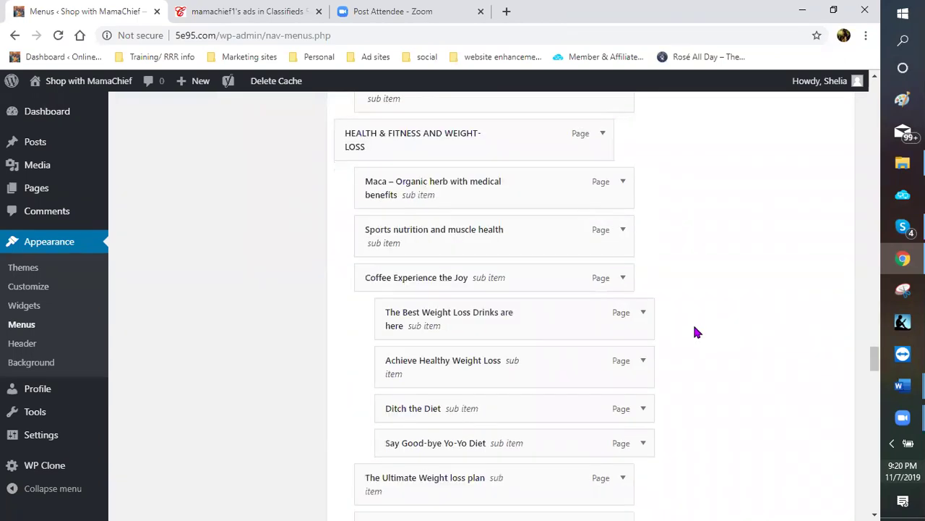
scroll(692, 332, down, 5)
scroll(692, 335, down, 5)
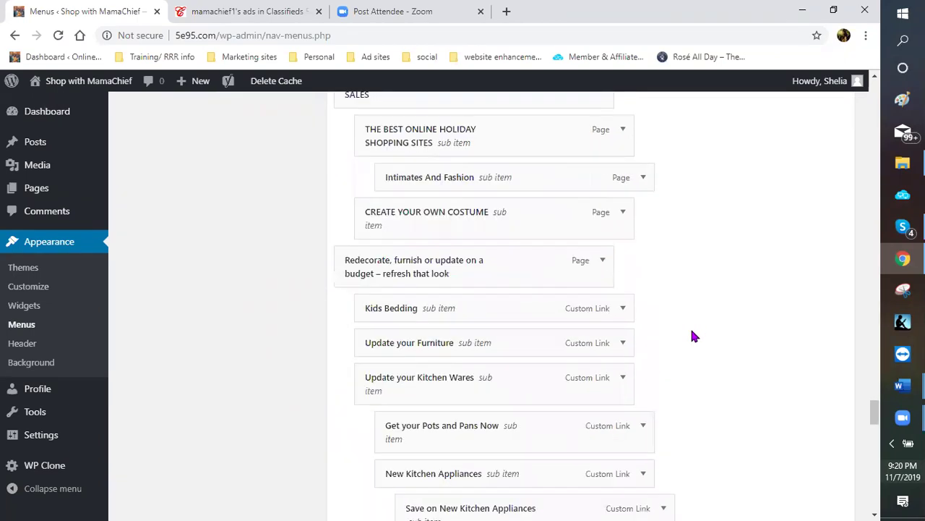
scroll(689, 336, down, 5)
scroll(689, 336, down, 5)
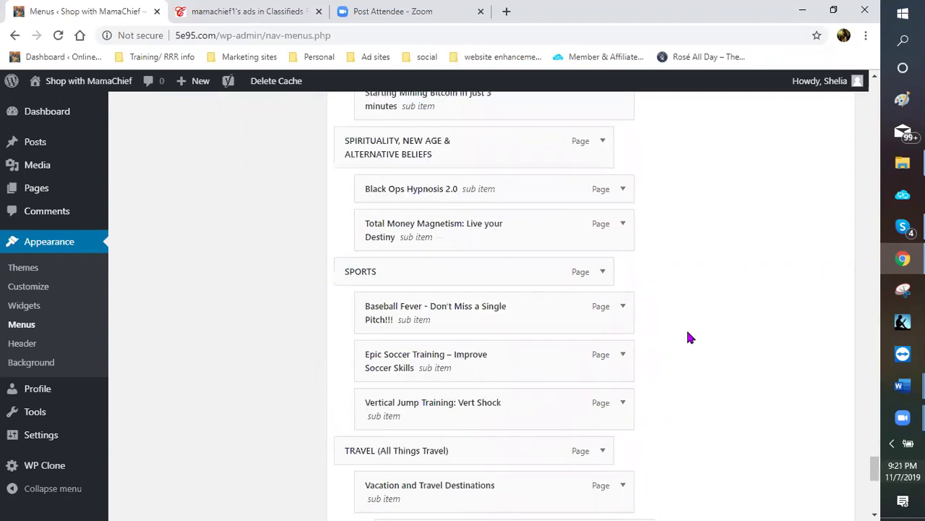
scroll(687, 337, down, 5)
scroll(412, 325, down, 3)
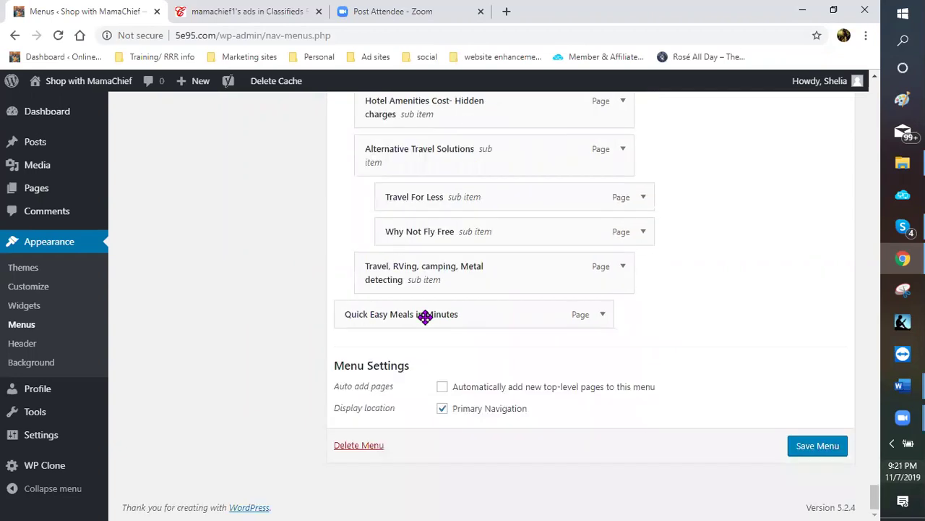
Drag Quick Easy Meals in Minutes up and indent it under PROMOTIONS AND SEASONAL SALES
drag(462, 139, 421, 331)
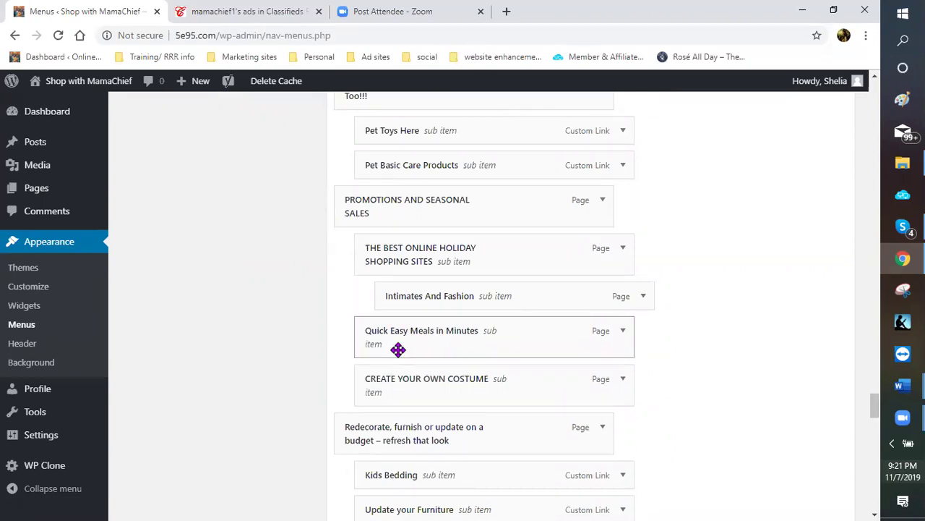
drag(433, 340, 399, 337)
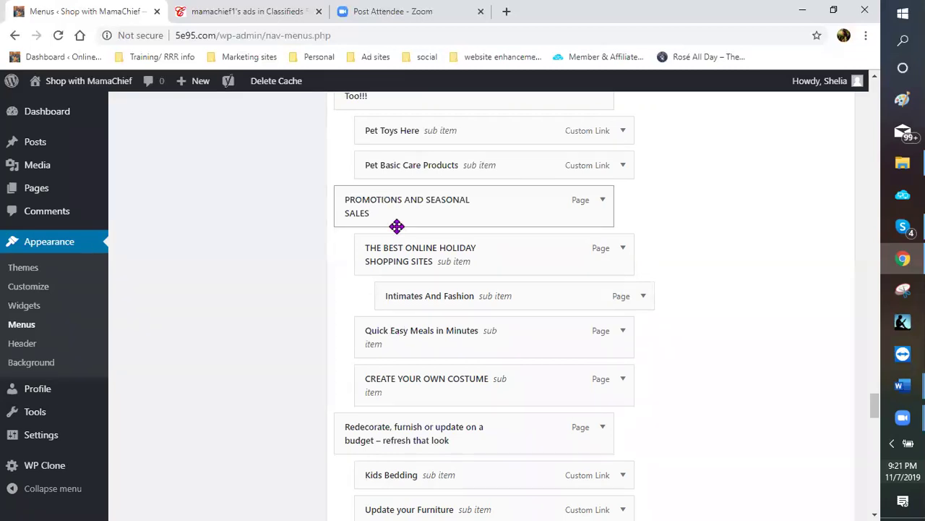
click(448, 335)
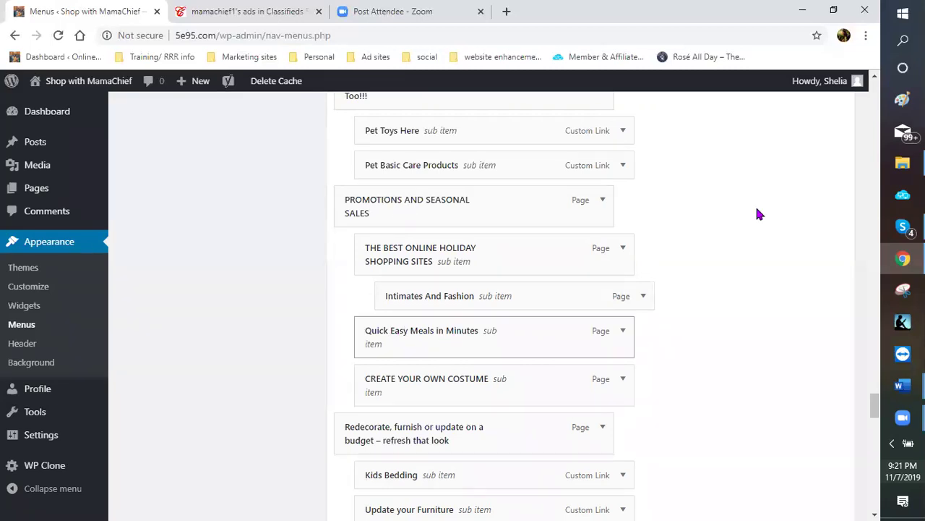
scroll(808, 345, down, 1)
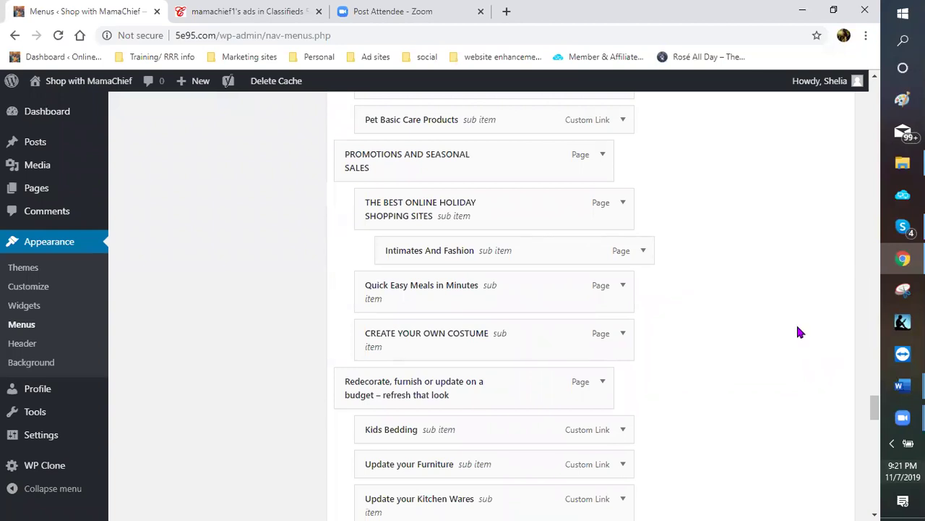
scroll(804, 338, down, 3)
scroll(807, 344, down, 4)
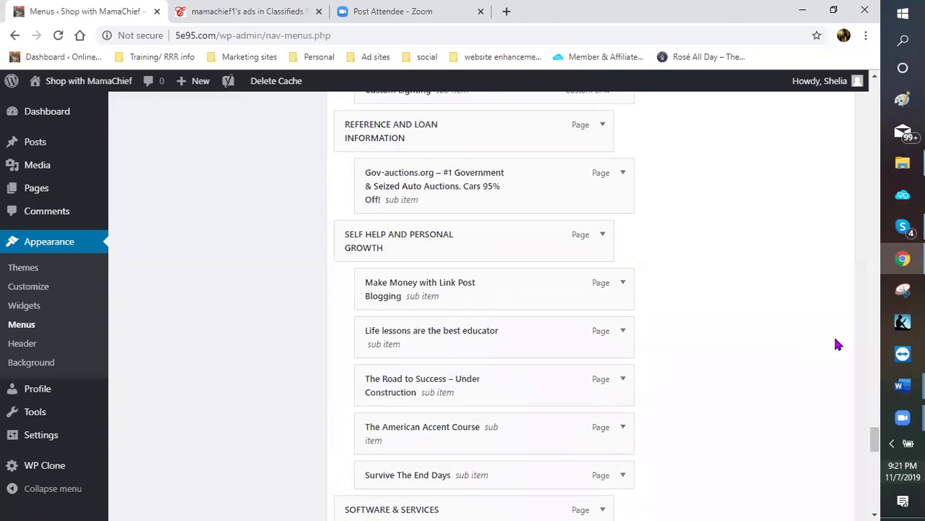
scroll(812, 366, down, 5)
scroll(807, 376, down, 5)
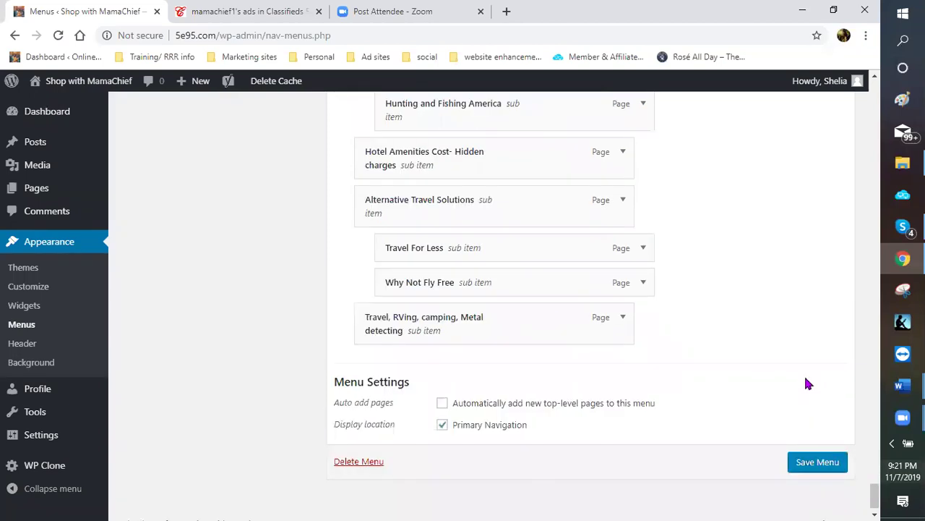
scroll(822, 452, down, 1)
Save the Main Menu and scroll back down to its menu items
click(825, 453)
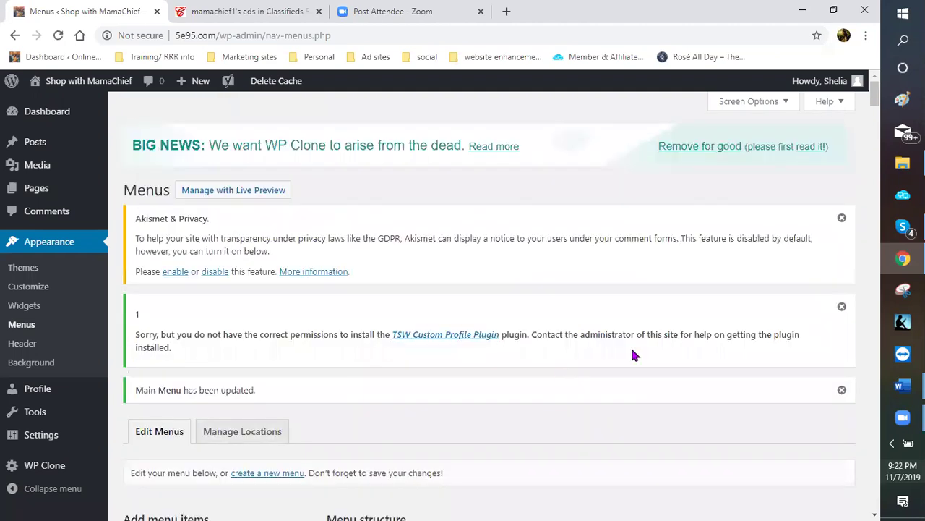
scroll(641, 334, down, 4)
scroll(734, 318, down, 4)
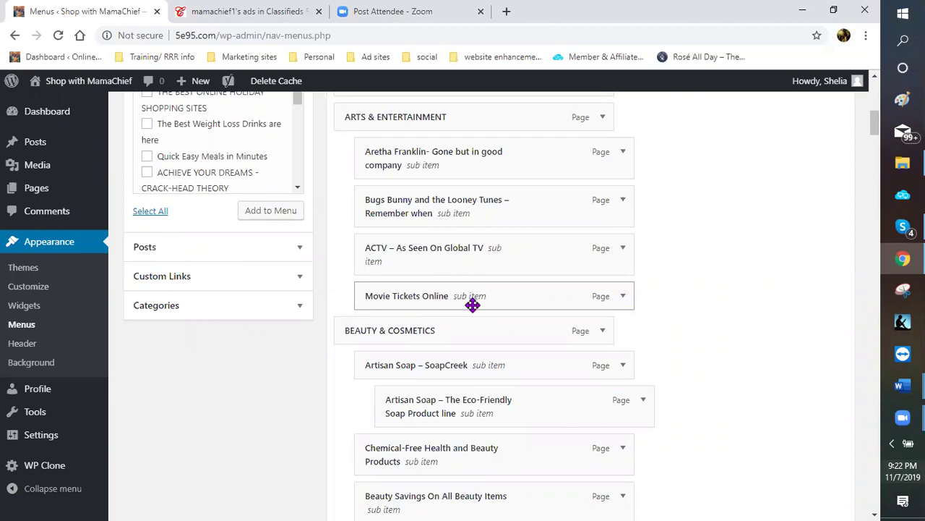
Remove the Movie Tickets Online item from the Main Menu and save the menu
click(624, 298)
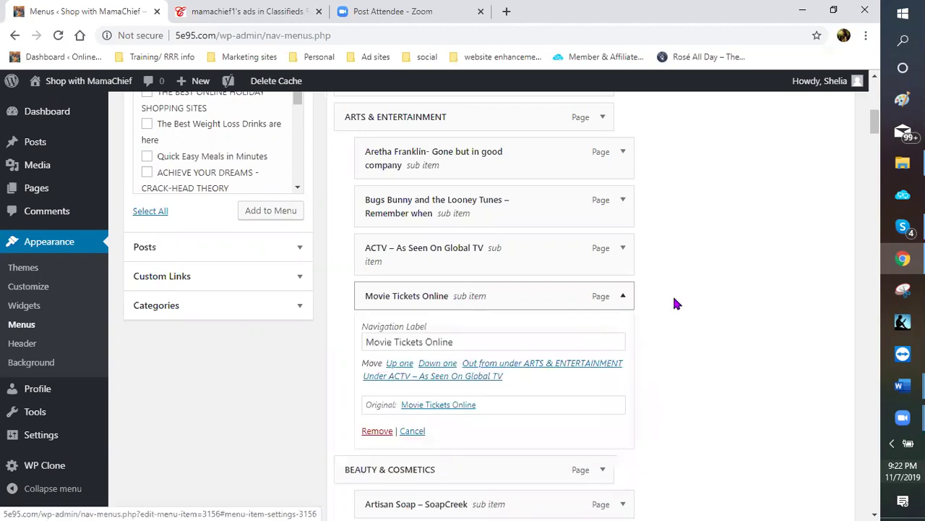
scroll(374, 371, down, 3)
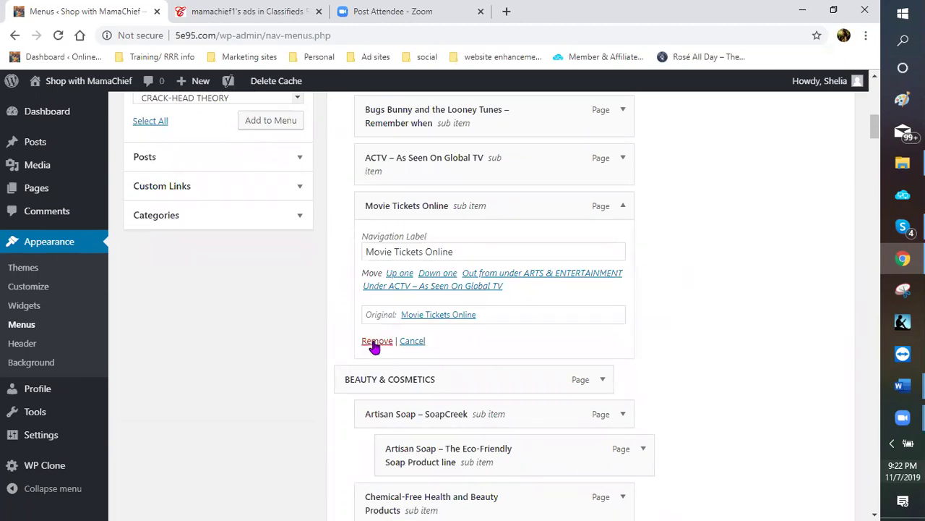
click(374, 340)
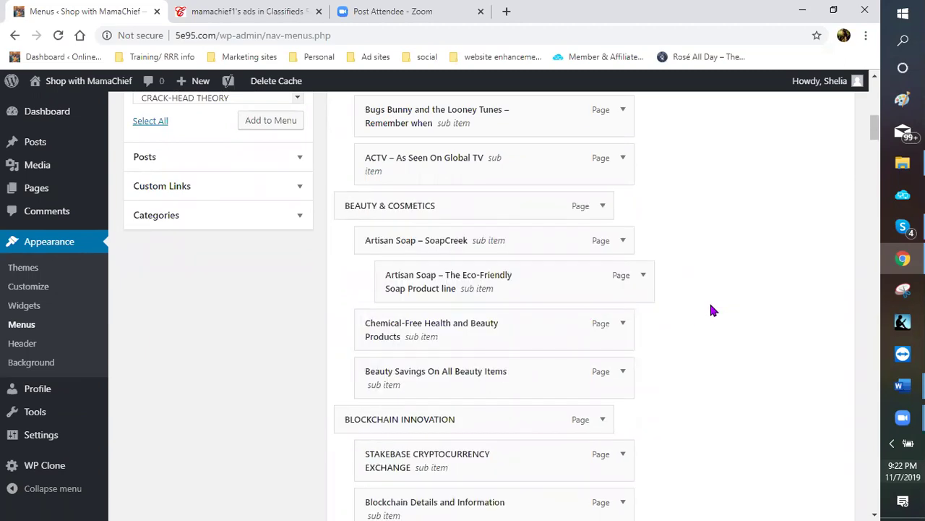
scroll(709, 306, up, 10)
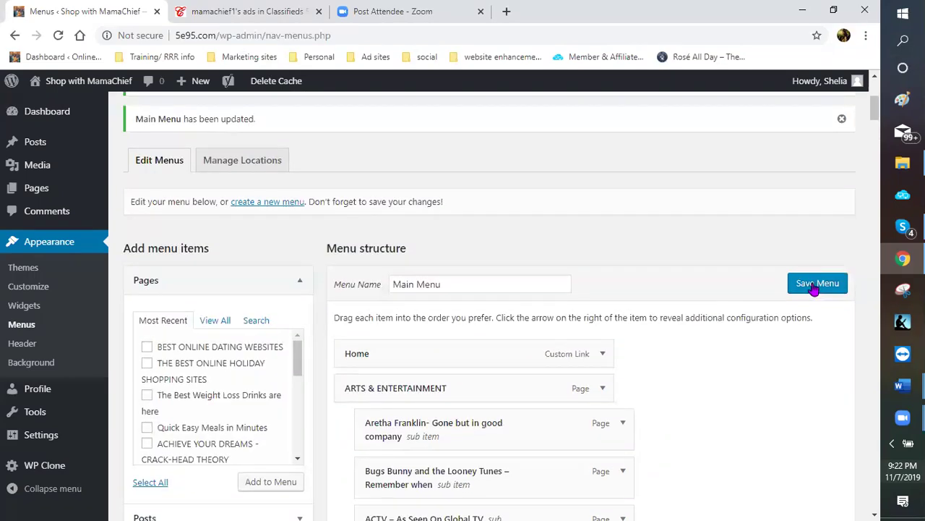
click(814, 289)
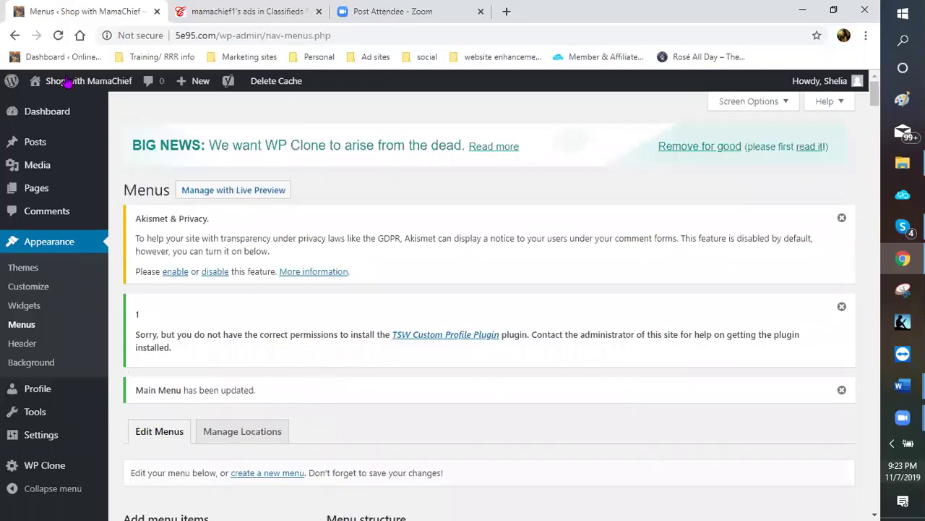
Visit the live Shop with MamaChief site and browse the sidebar category submenus
mouse_move(66, 81)
click(53, 107)
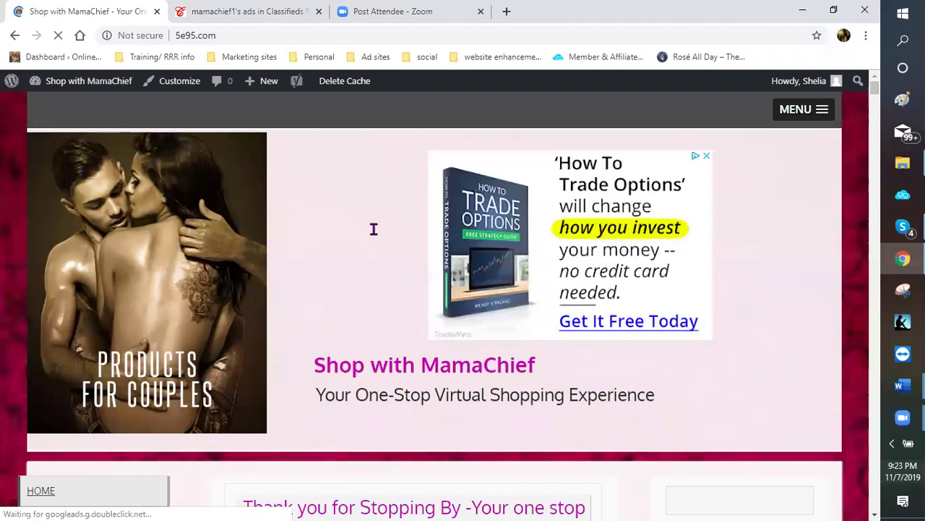
scroll(334, 269, down, 3)
scroll(90, 198, down, 3)
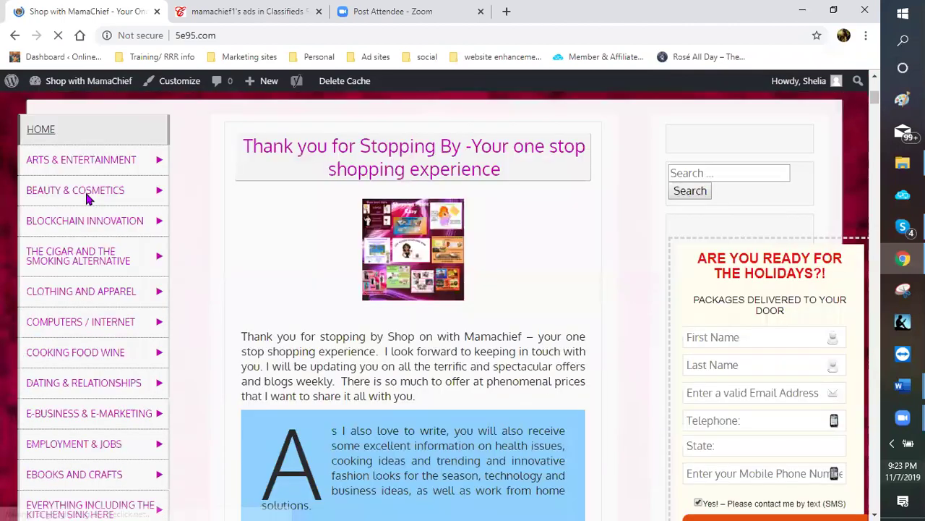
mouse_move(82, 166)
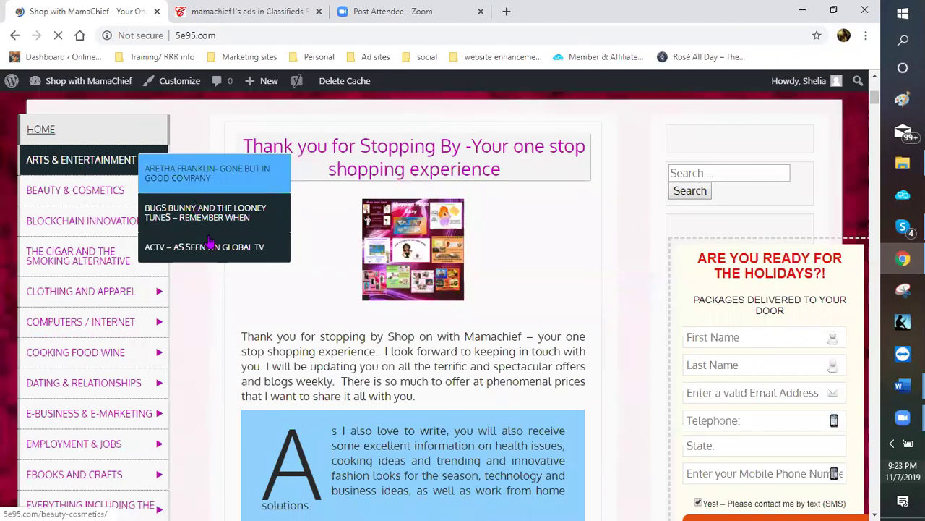
mouse_move(72, 230)
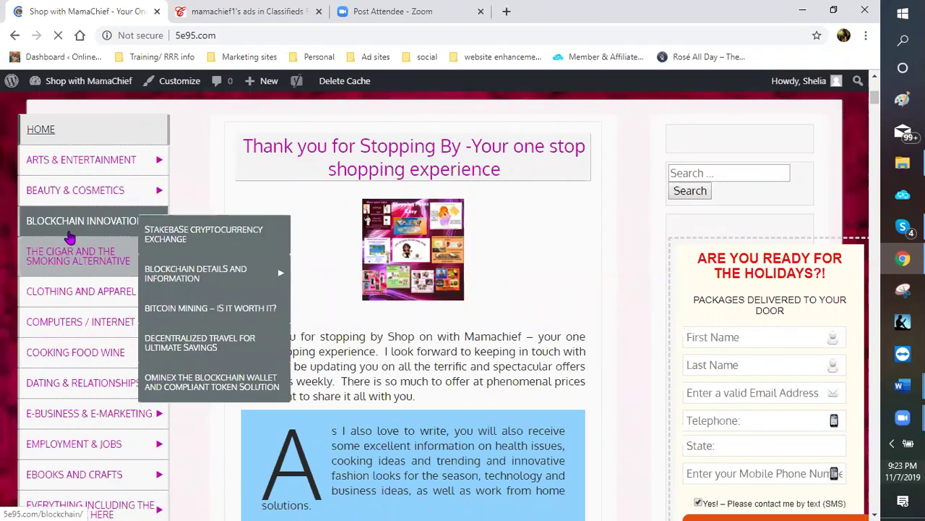
scroll(77, 228, down, 2)
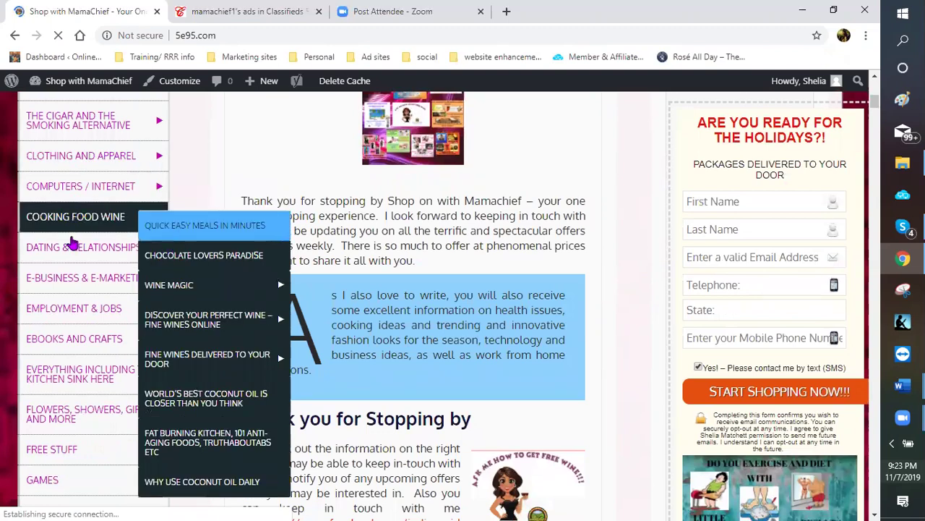
scroll(92, 272, down, 3)
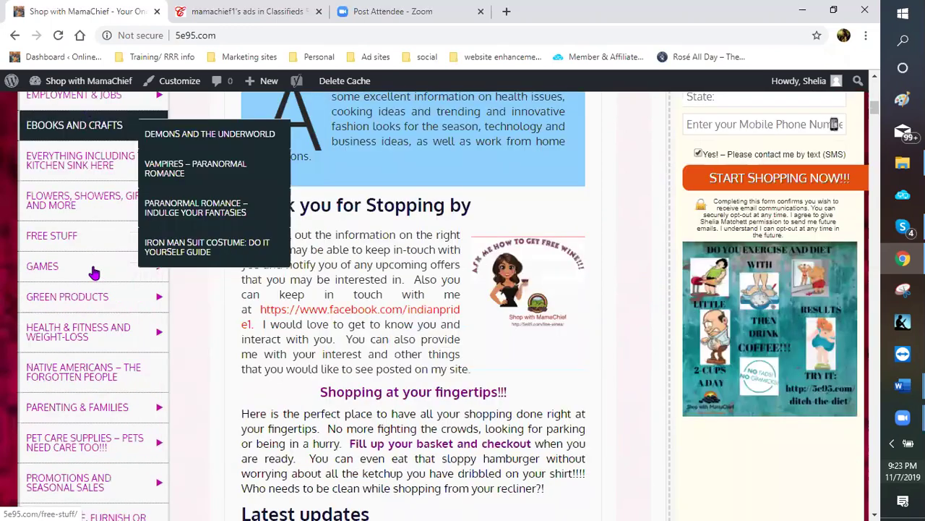
scroll(112, 354, down, 1)
mouse_move(114, 374)
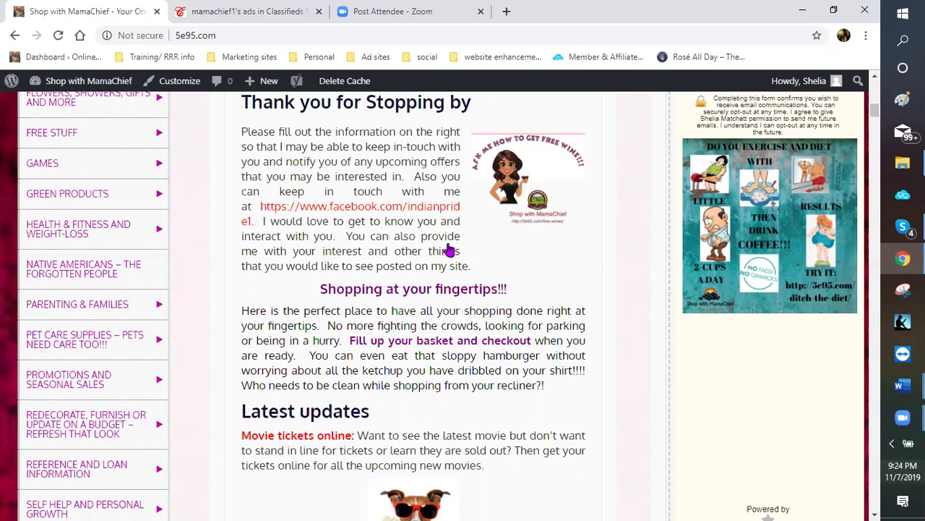
Go to Menus from the admin bar and scroll through the Main Menu structure
mouse_move(72, 83)
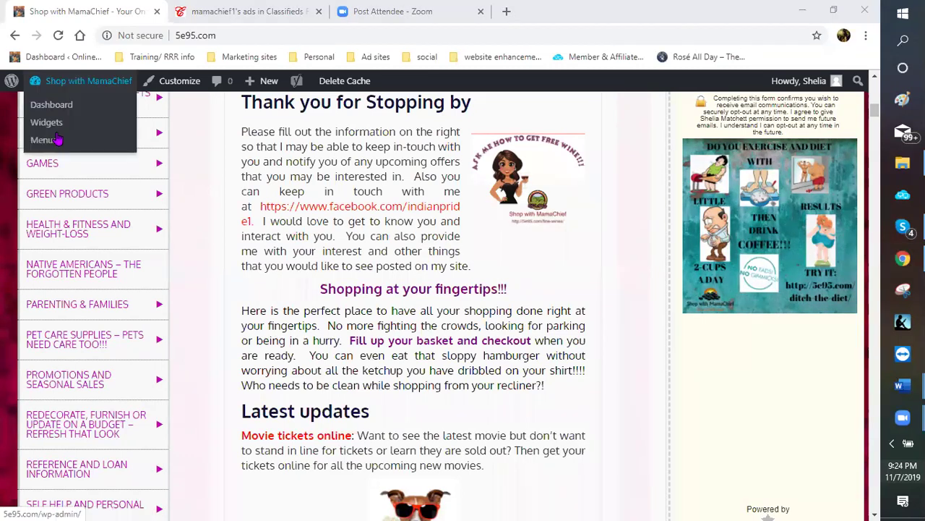
click(56, 142)
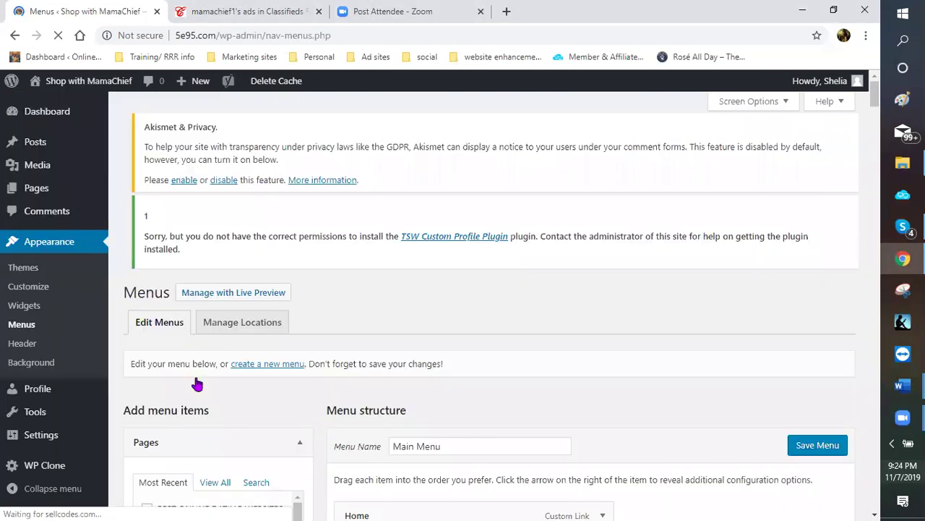
scroll(217, 376, down, 2)
scroll(265, 438, down, 3)
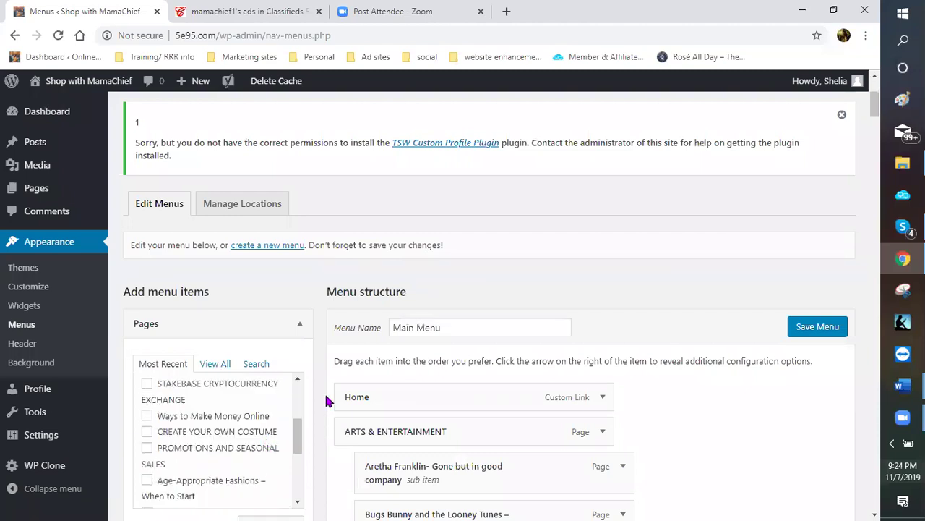
scroll(325, 400, down, 2)
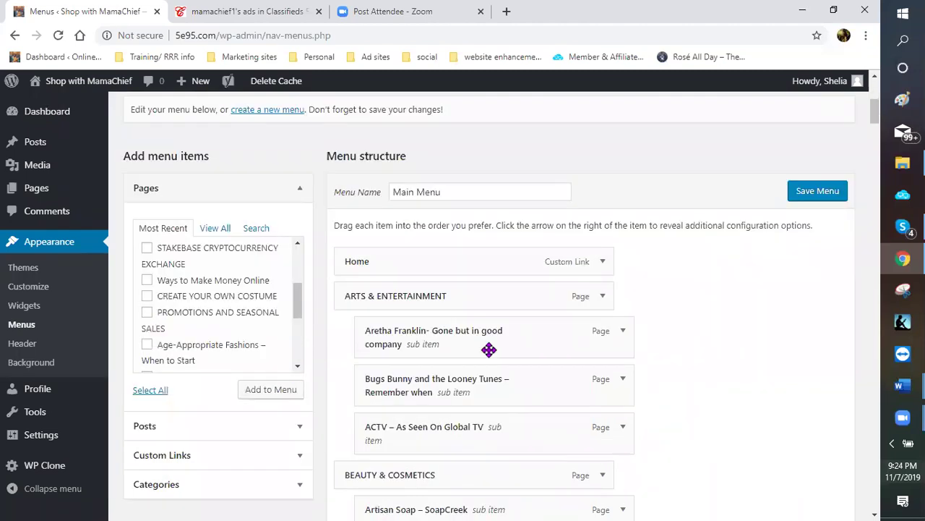
scroll(467, 334, down, 1)
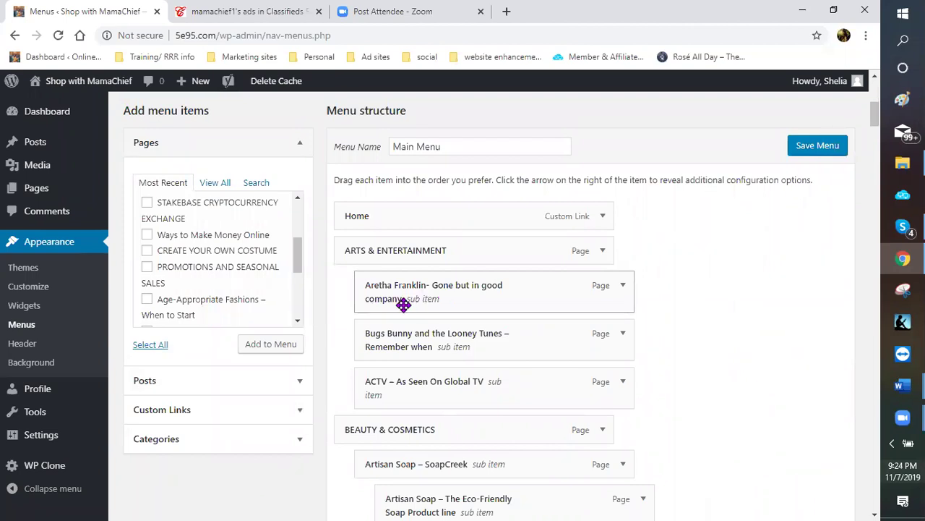
scroll(56, 163, up, 1)
scroll(45, 119, up, 3)
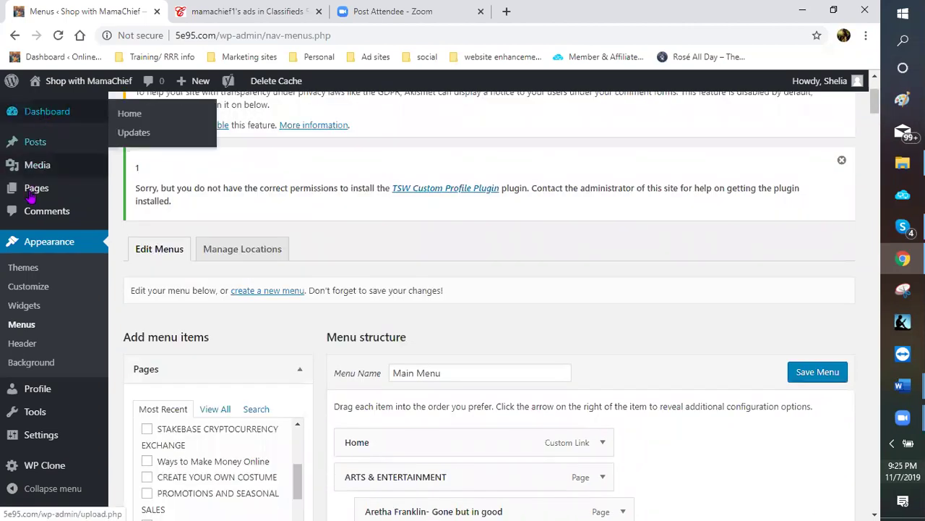
Search All Pages for 'movies' to list the 10 matching pages
click(33, 197)
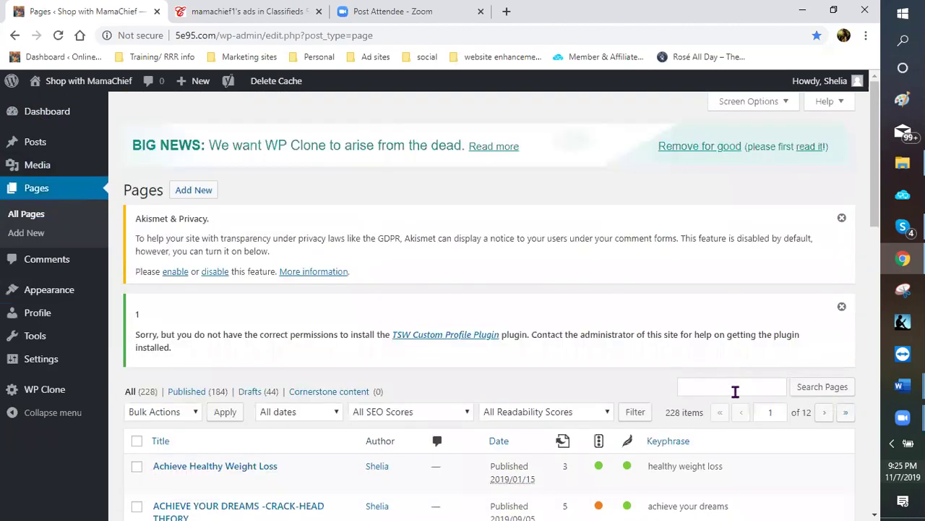
click(735, 391)
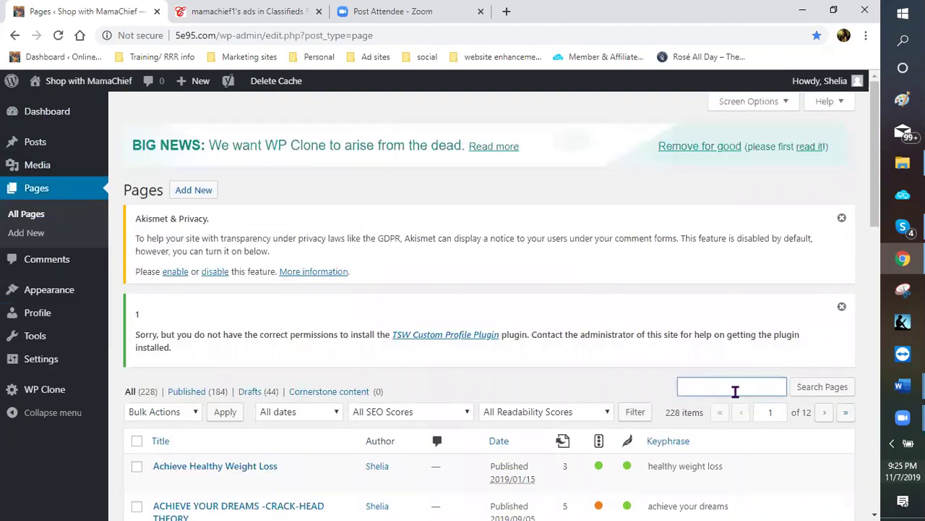
text(movies)
key(Return)
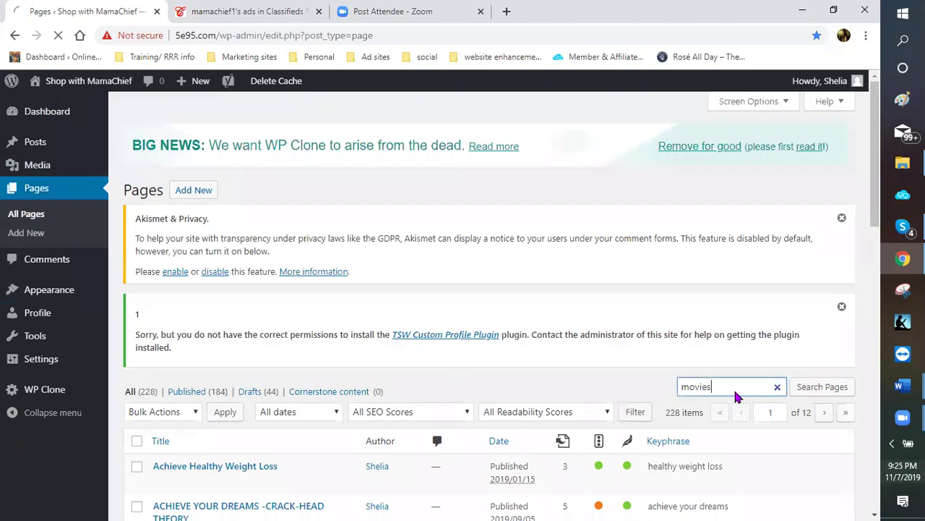
click(835, 394)
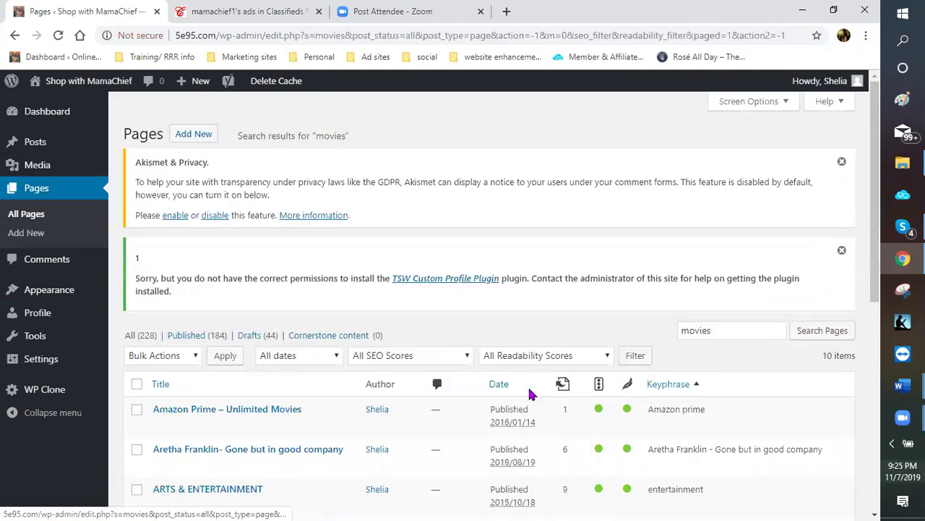
Scroll through the 'movies' page results, reviewing their status, SEO scores and keyphrases
scroll(300, 390, down, 1)
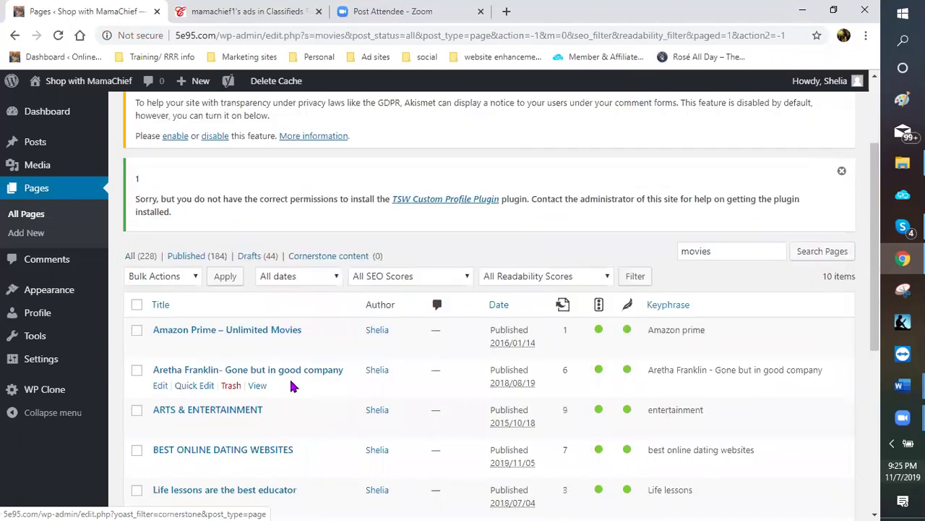
scroll(165, 223, down, 3)
scroll(161, 229, down, 1)
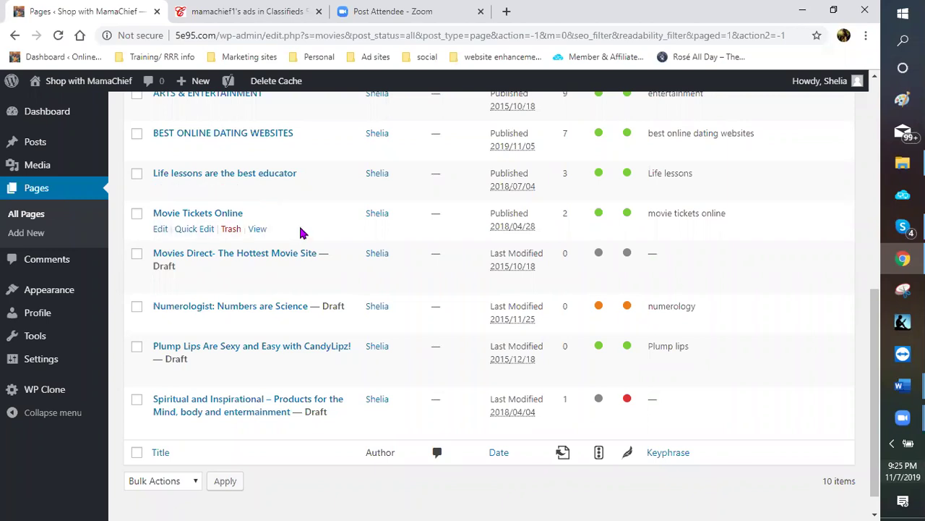
scroll(299, 236, up, 1)
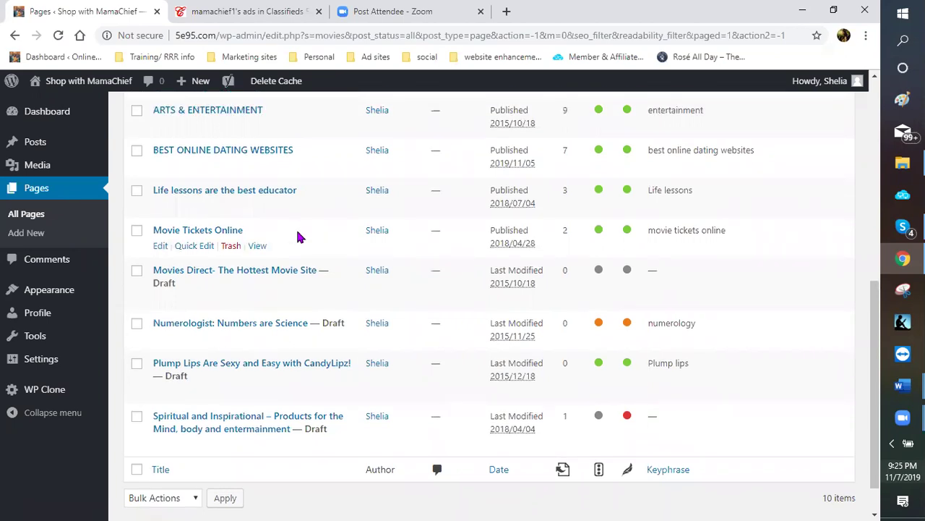
scroll(321, 304, up, 2)
scroll(333, 323, up, 2)
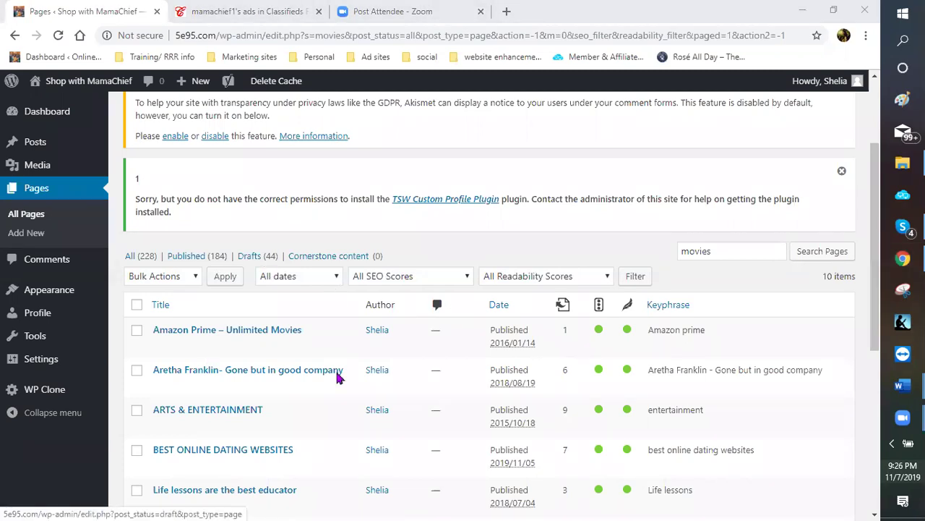
mouse_move(337, 387)
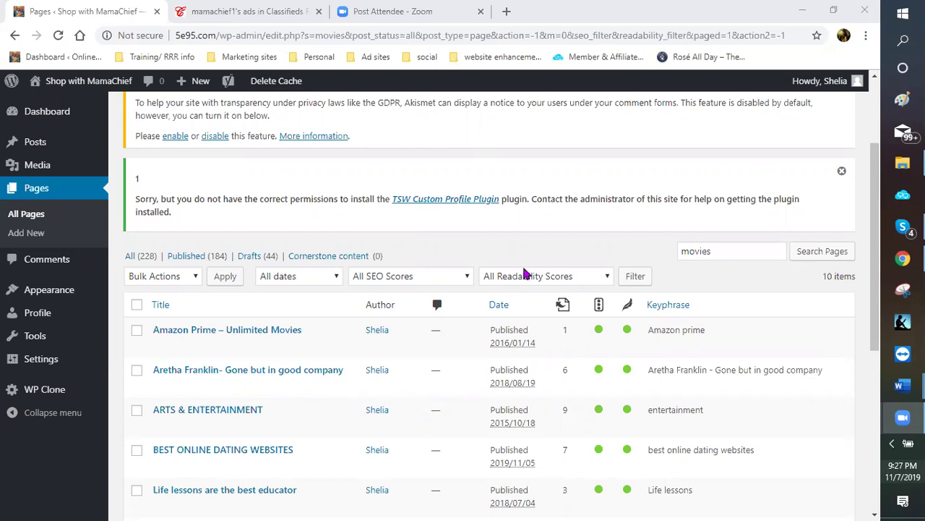
scroll(512, 316, down, 1)
scroll(517, 314, down, 3)
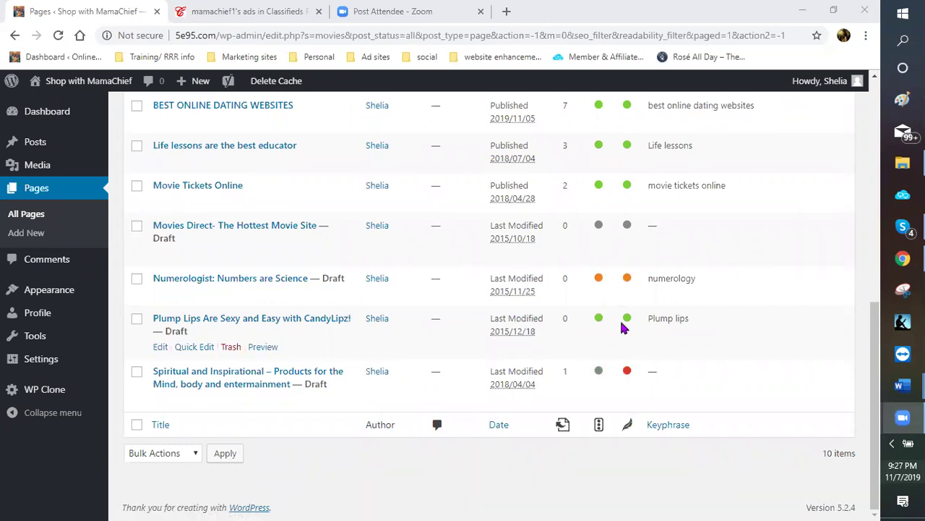
scroll(513, 362, up, 5)
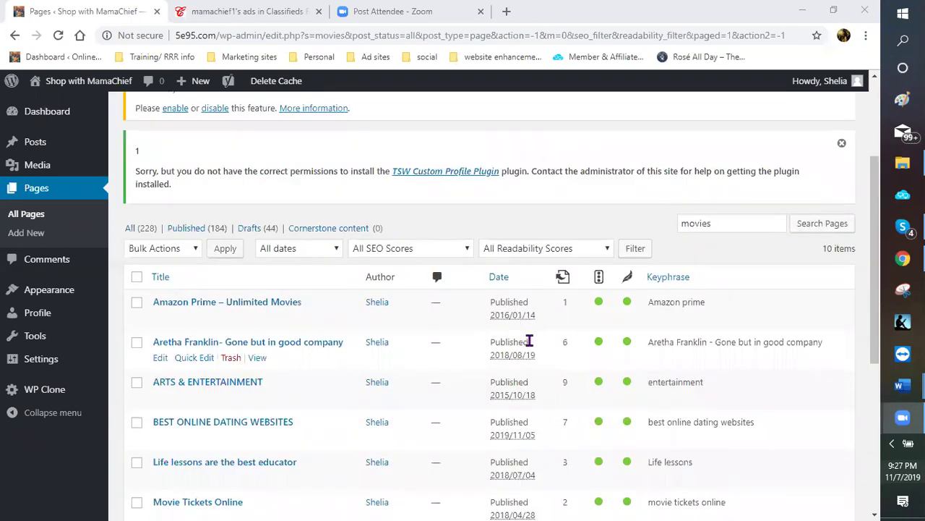
scroll(527, 340, down, 2)
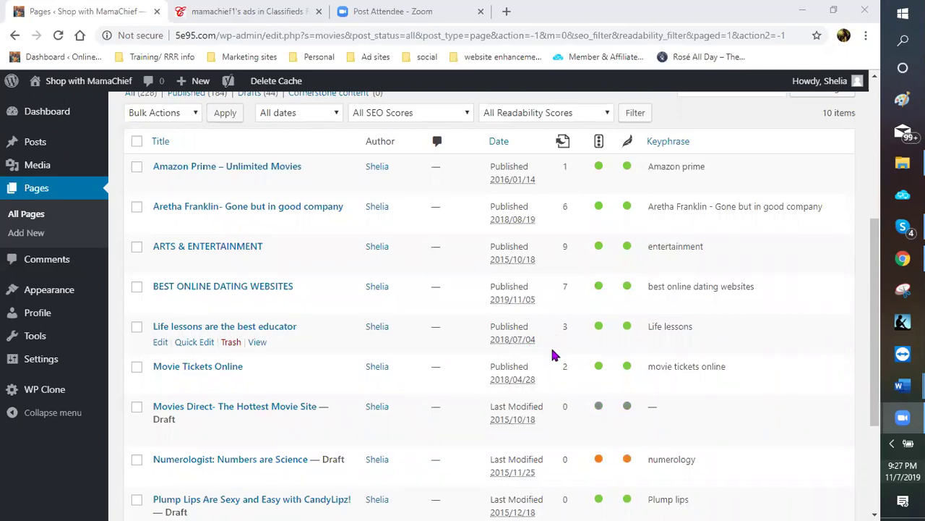
scroll(608, 396, down, 1)
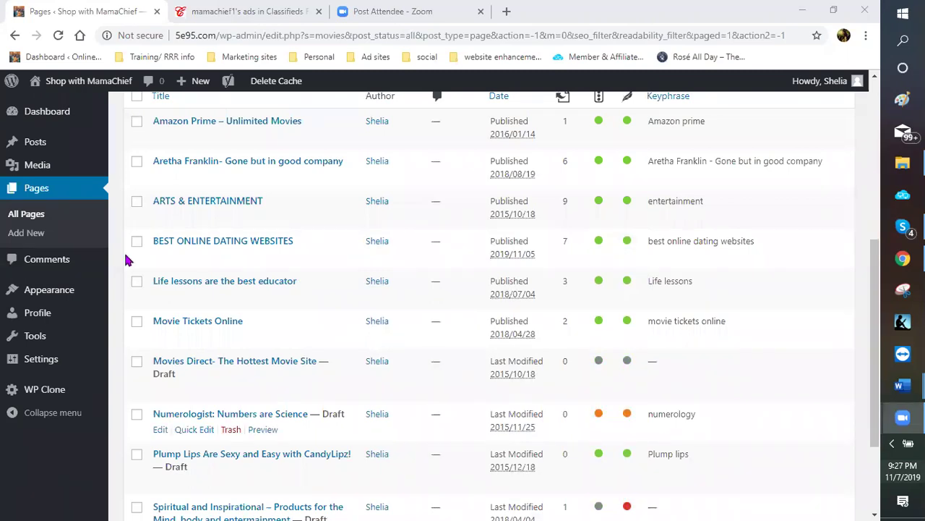
scroll(40, 230, up, 2)
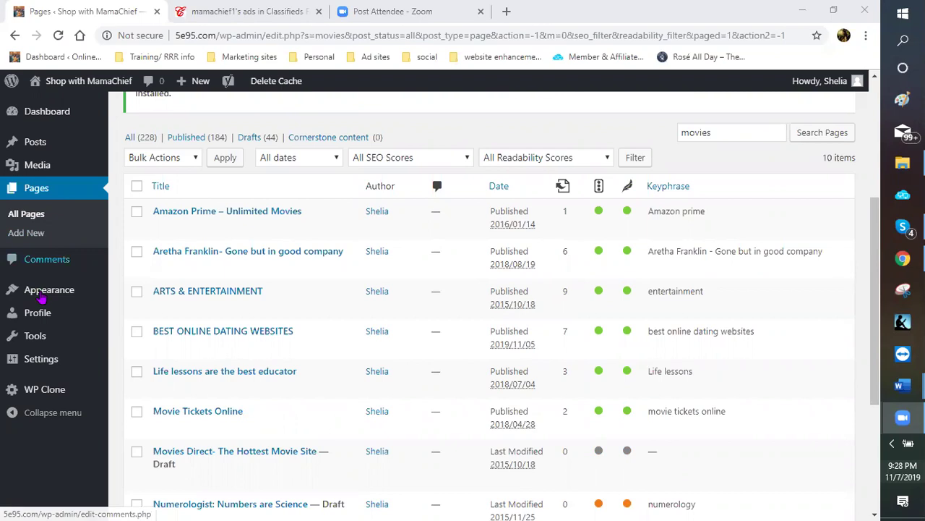
Open Appearance > Menus and scroll down the Main Menu structure
mouse_move(42, 296)
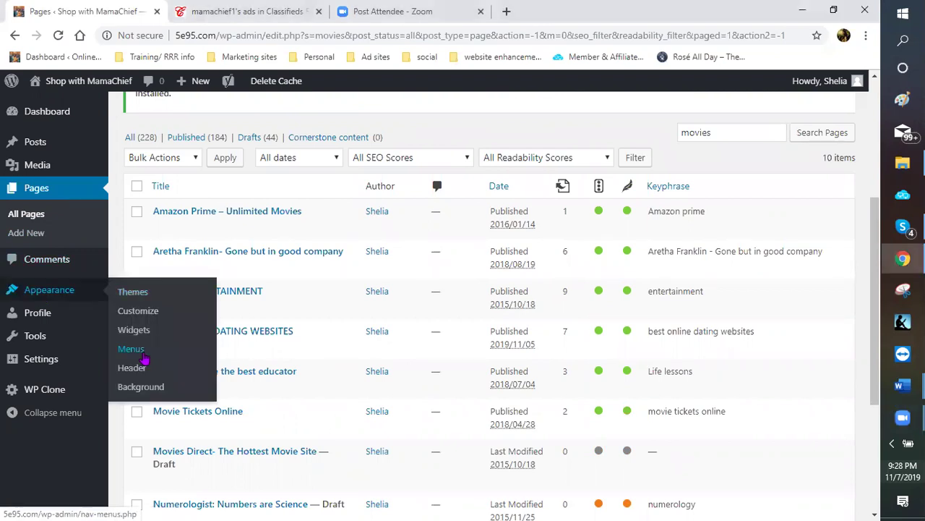
click(145, 357)
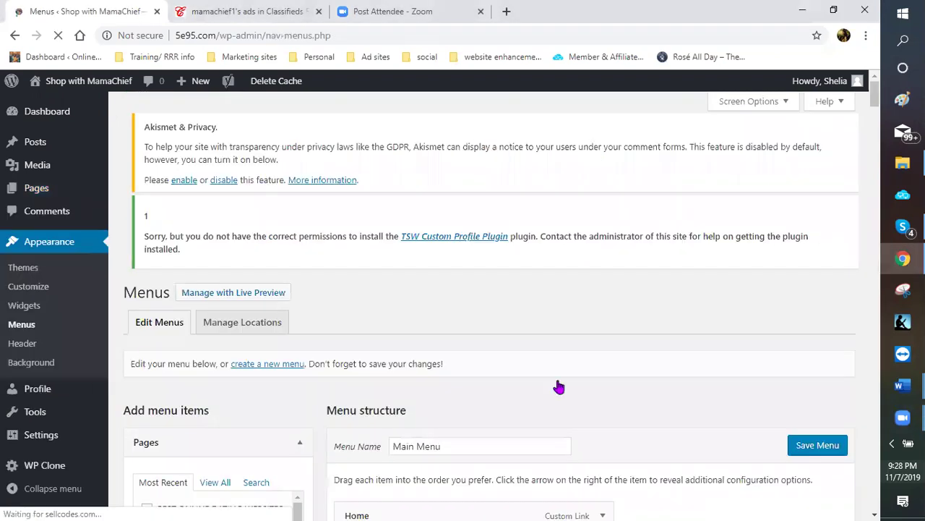
scroll(535, 364, down, 2)
scroll(480, 334, down, 2)
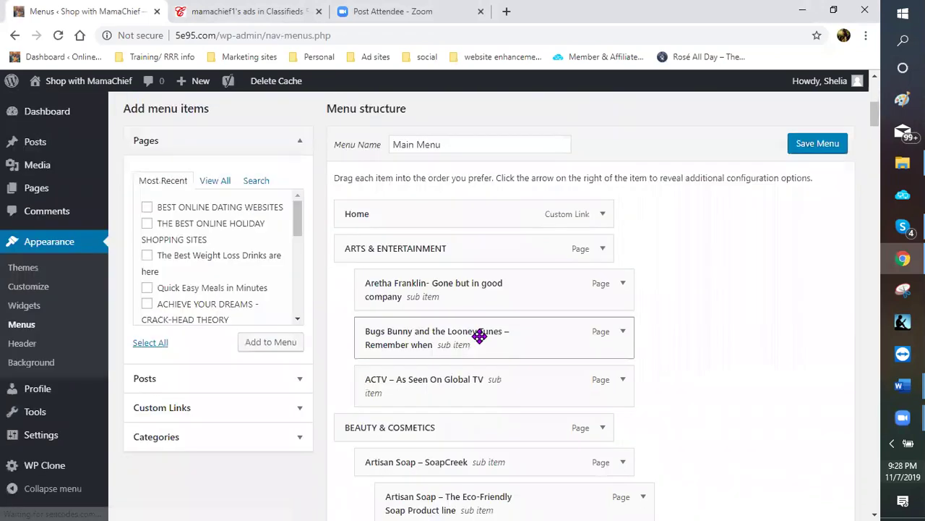
scroll(473, 326, down, 2)
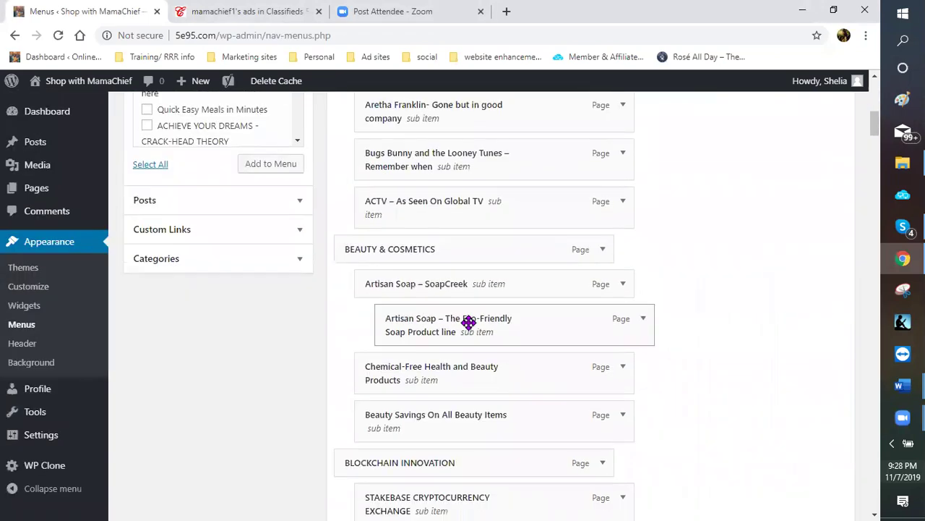
scroll(469, 322, down, 2)
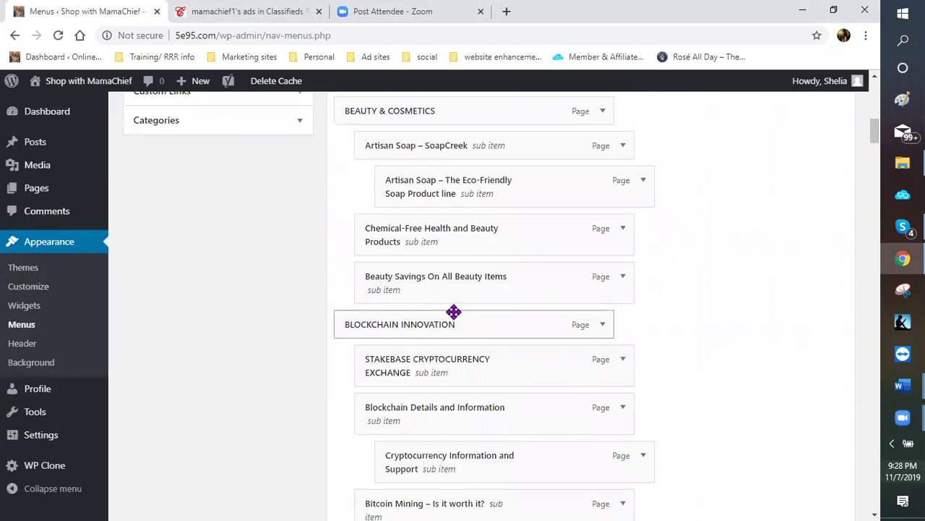
scroll(453, 312, down, 2)
scroll(453, 312, down, 1)
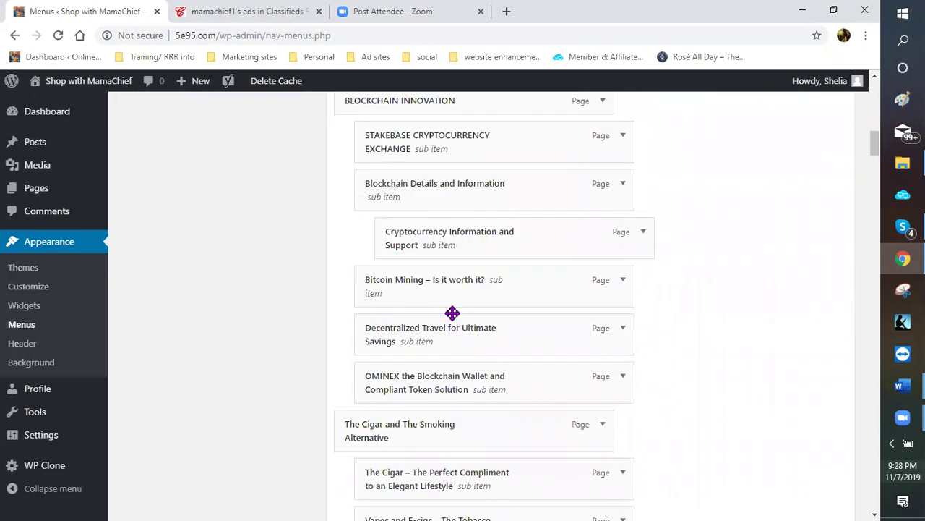
scroll(548, 287, down, 1)
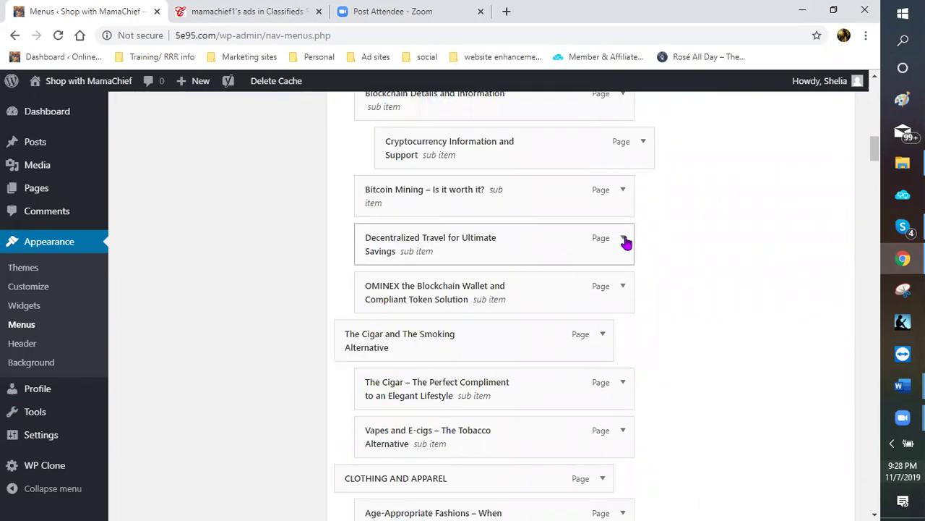
Expand the Decentralized Travel for Ultimate Savings item's settings, then return to the top
click(623, 239)
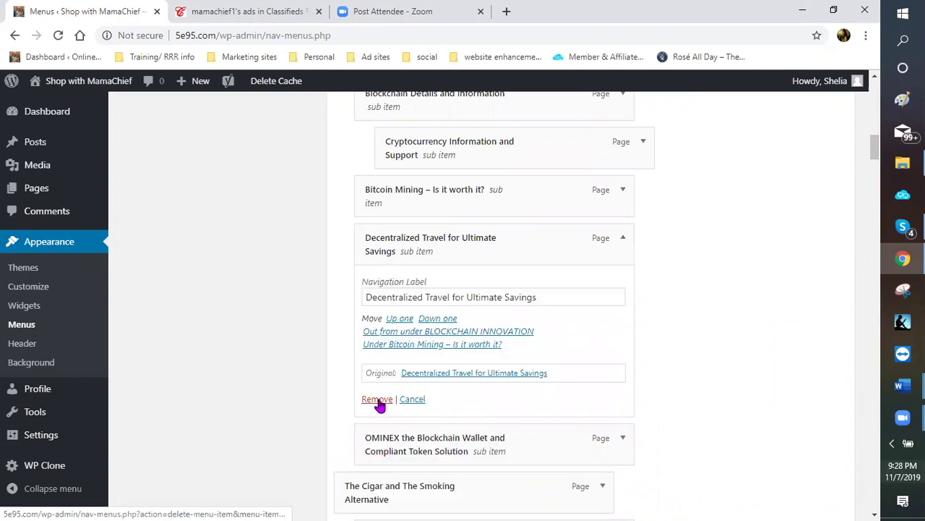
scroll(824, 227, up, 4)
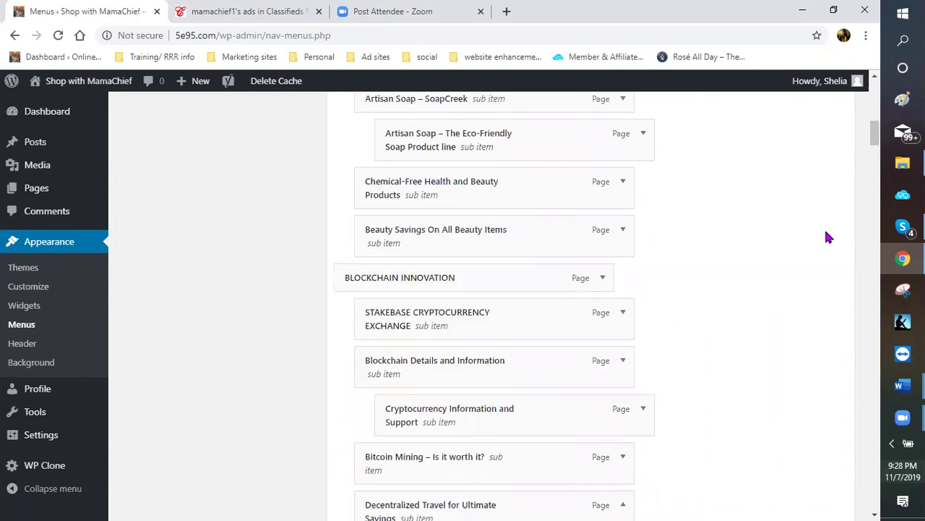
scroll(823, 225, up, 4)
scroll(781, 268, up, 4)
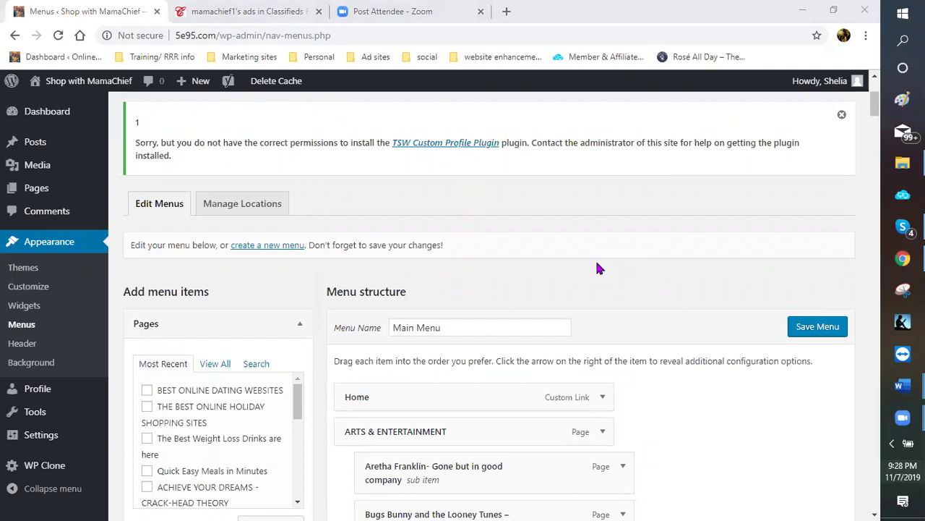
Scroll through the live Shop with MamaChief homepage, then go back to the admin Dashboard
mouse_move(74, 89)
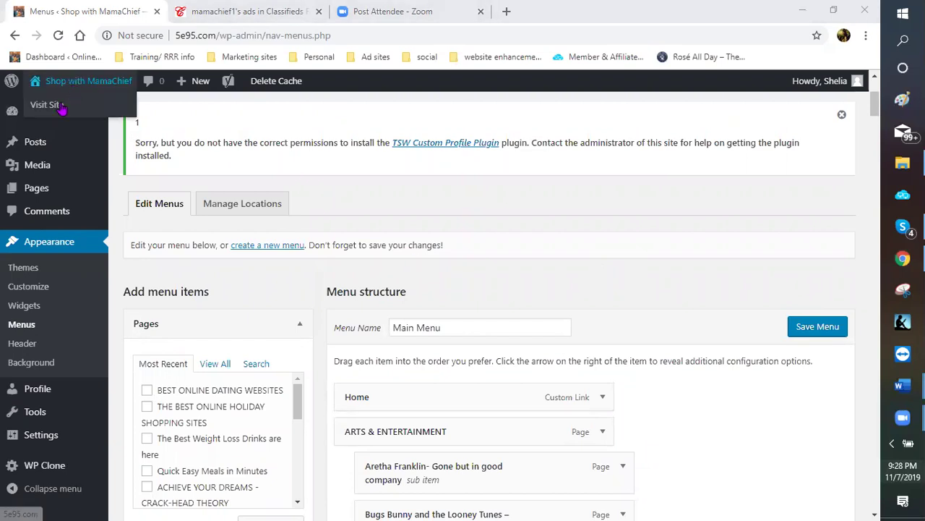
click(63, 107)
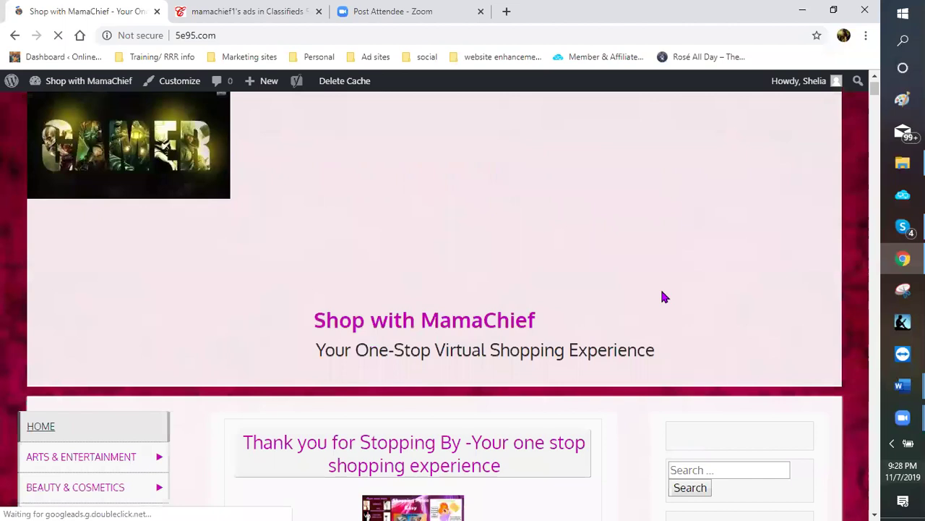
scroll(633, 308, down, 5)
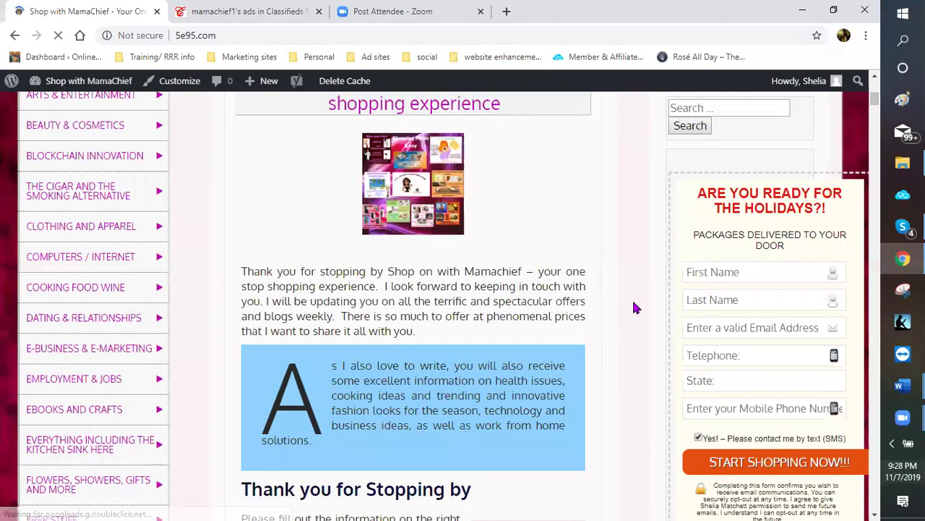
scroll(633, 308, down, 3)
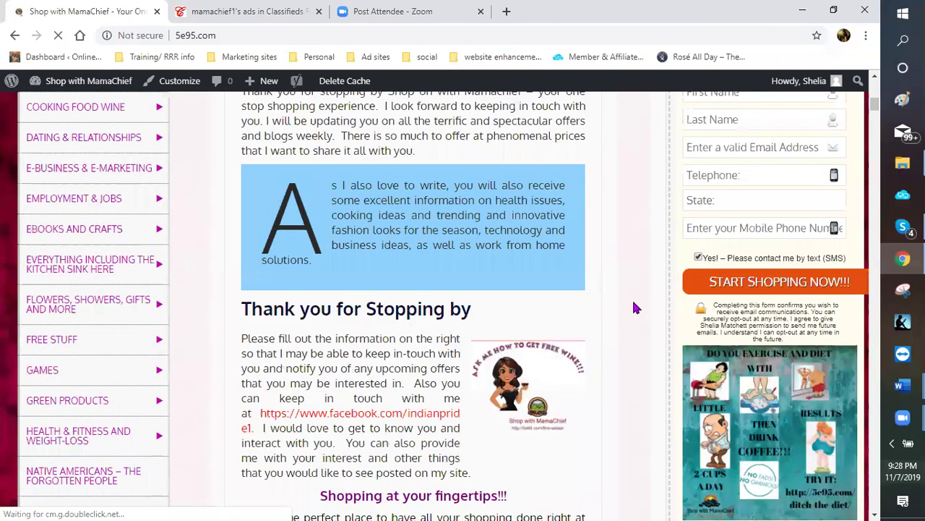
scroll(634, 308, down, 3)
scroll(633, 308, down, 5)
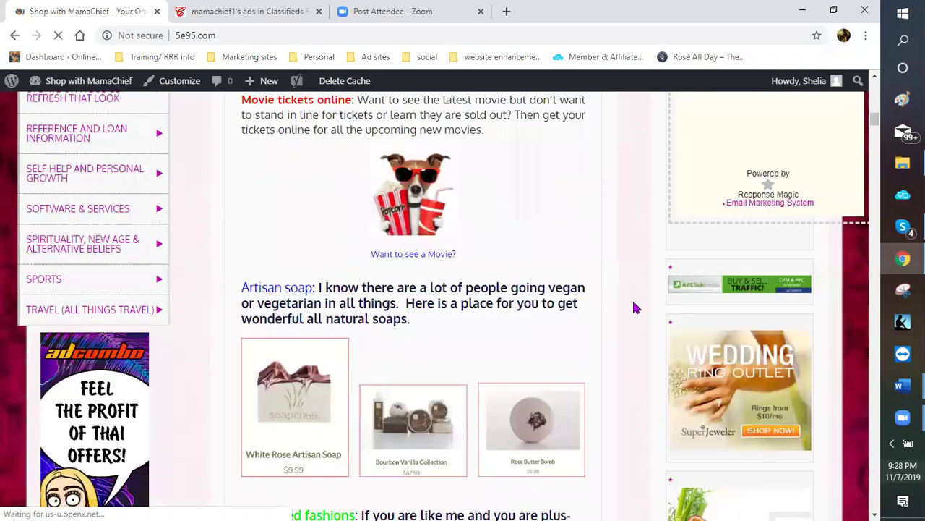
scroll(634, 308, down, 5)
scroll(634, 308, down, 5)
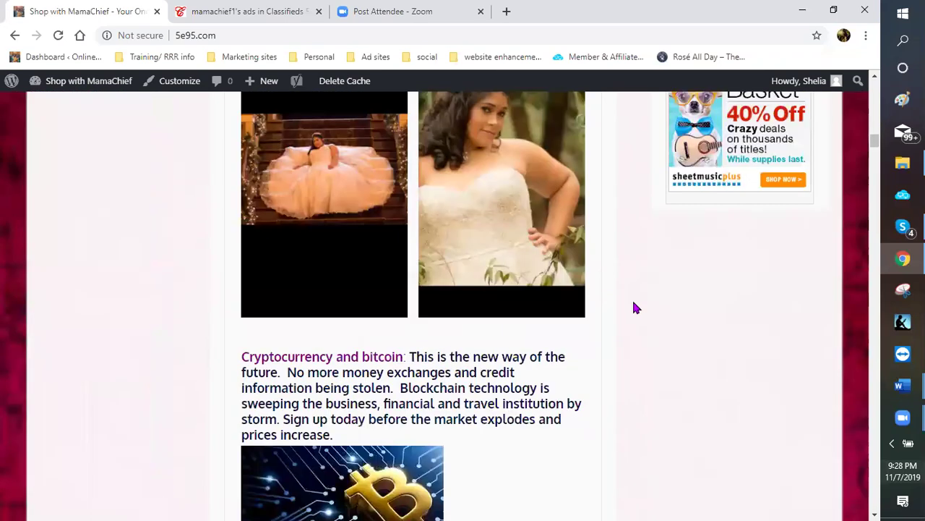
scroll(633, 308, down, 2)
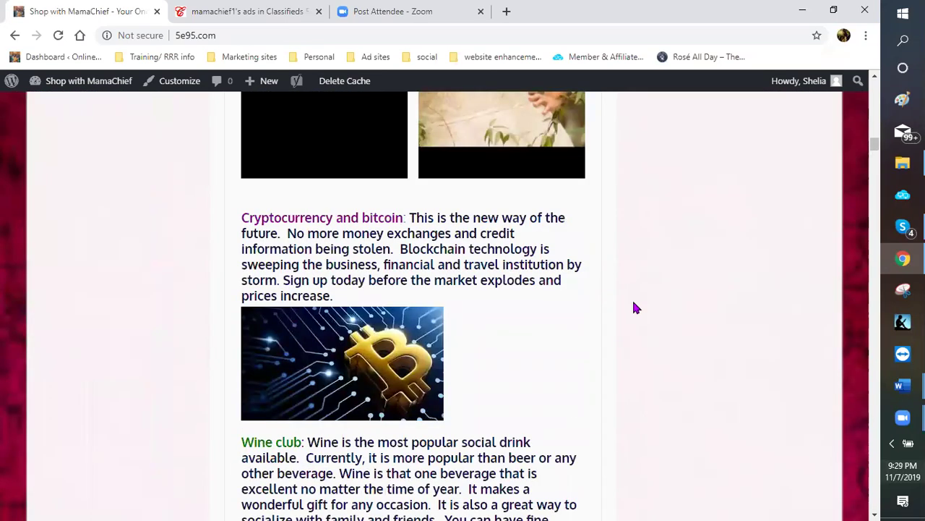
mouse_move(66, 107)
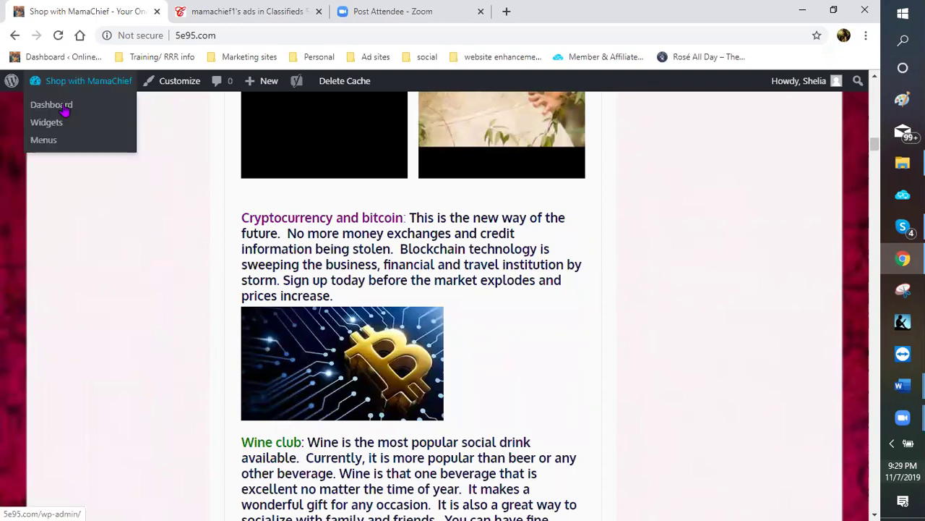
click(65, 107)
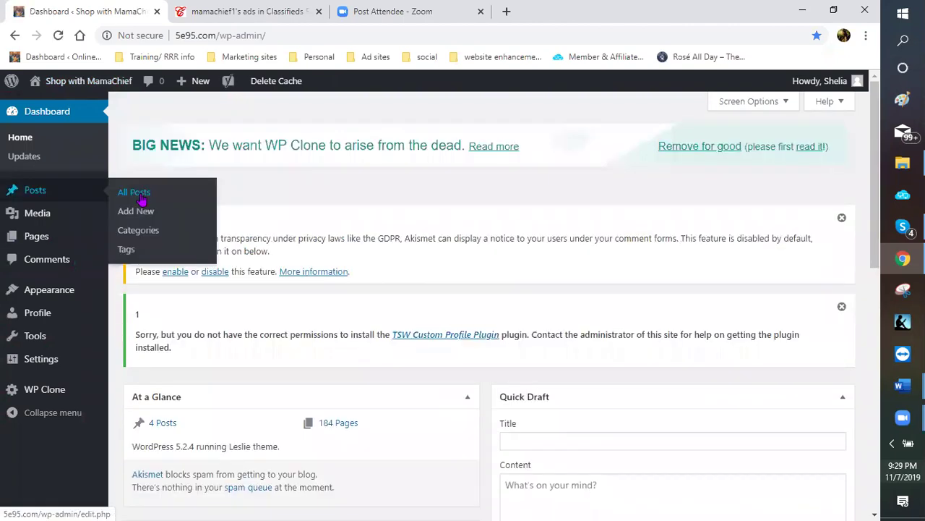
From All Posts, open the sticky 'Thank you for Stopping By' post in the editor
click(142, 197)
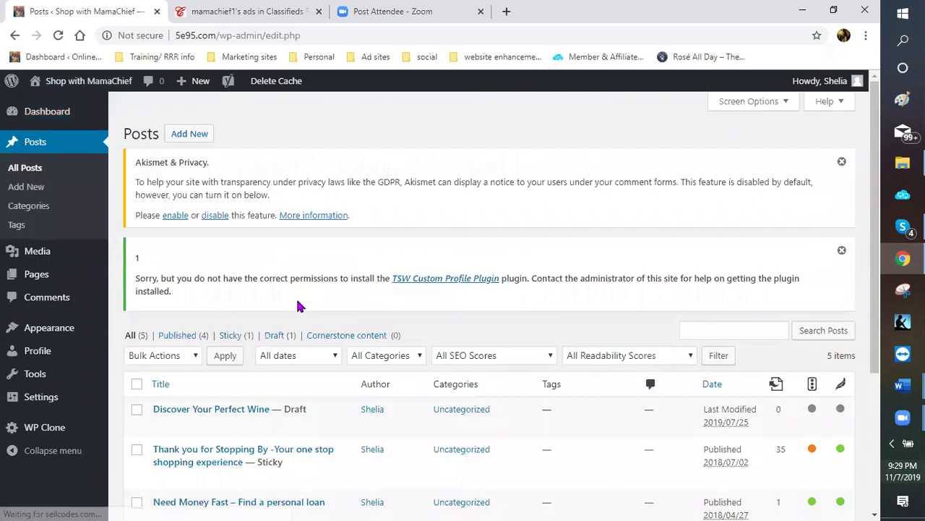
scroll(787, 274, down, 3)
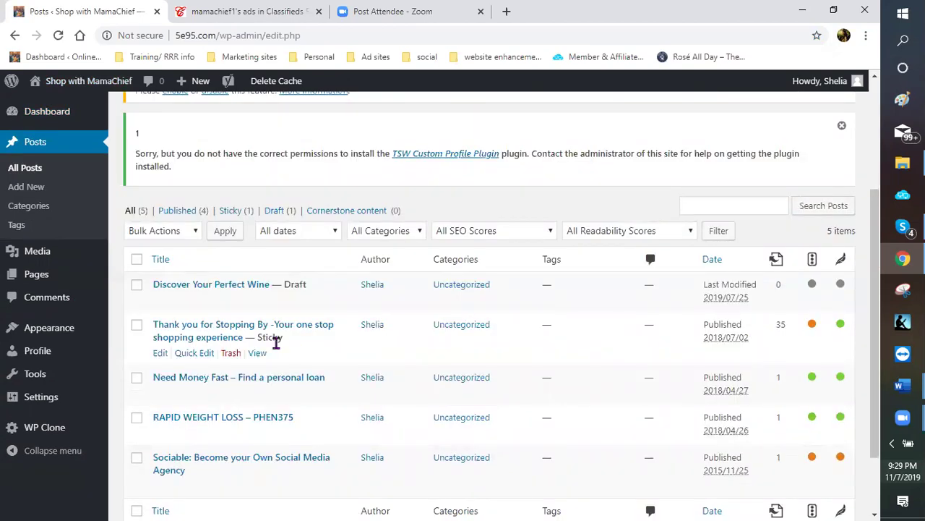
scroll(140, 291, down, 2)
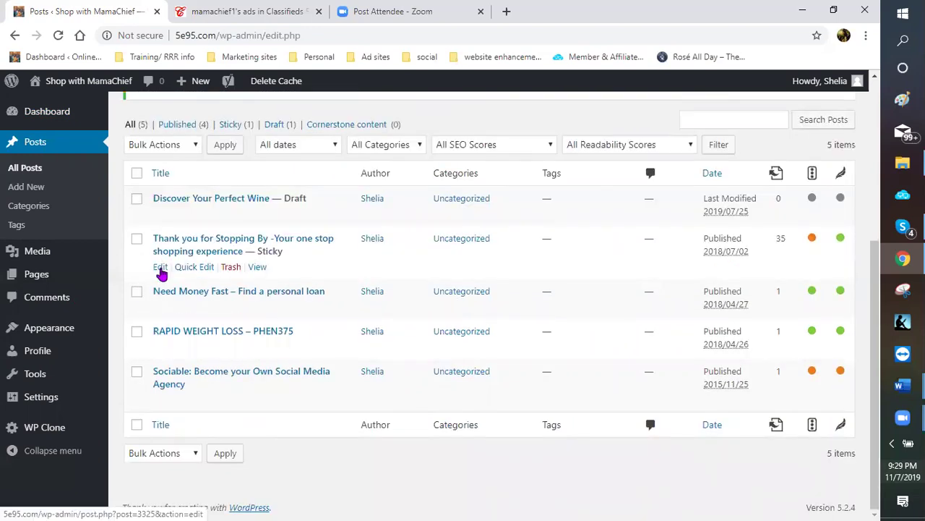
click(160, 268)
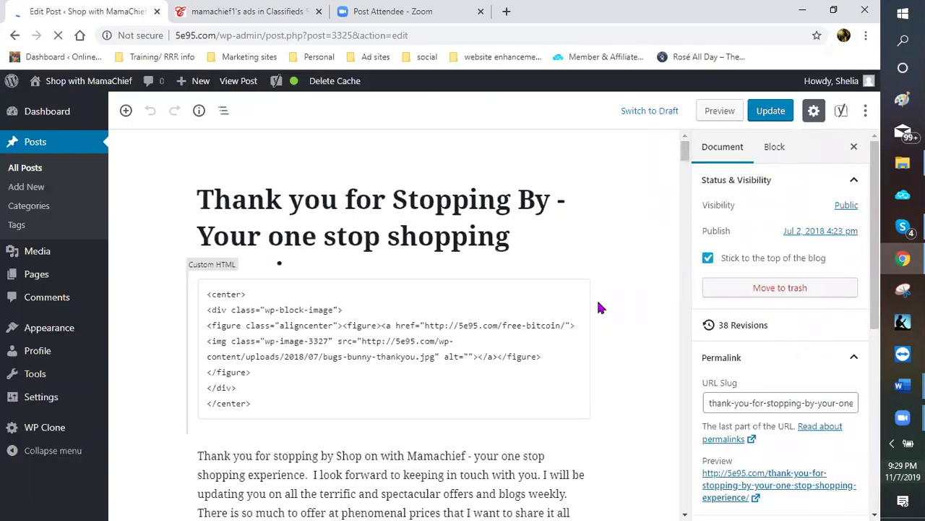
Scroll down the editor to the Yoast Snippet Preview and the 'One stop shopping' SEO analysis
scroll(640, 327, down, 3)
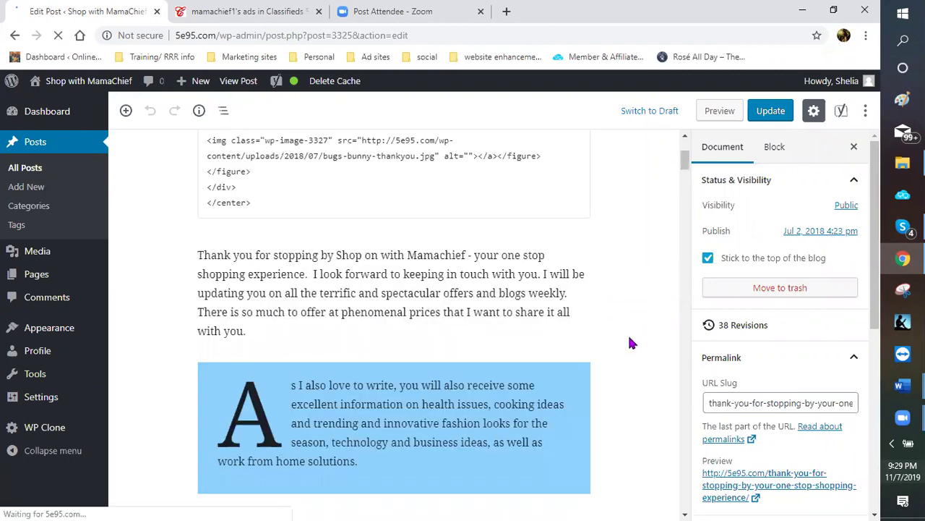
scroll(615, 331, down, 5)
scroll(593, 337, down, 5)
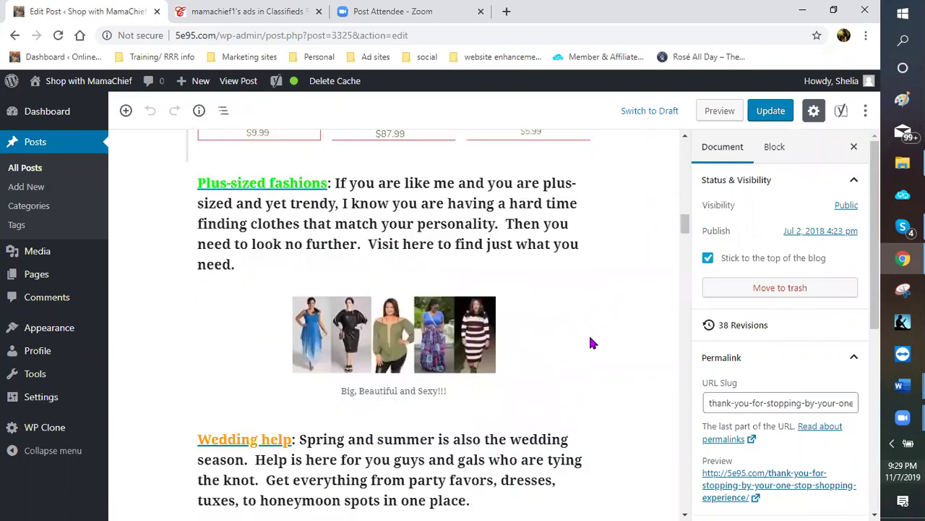
scroll(590, 343, down, 5)
scroll(588, 346, down, 5)
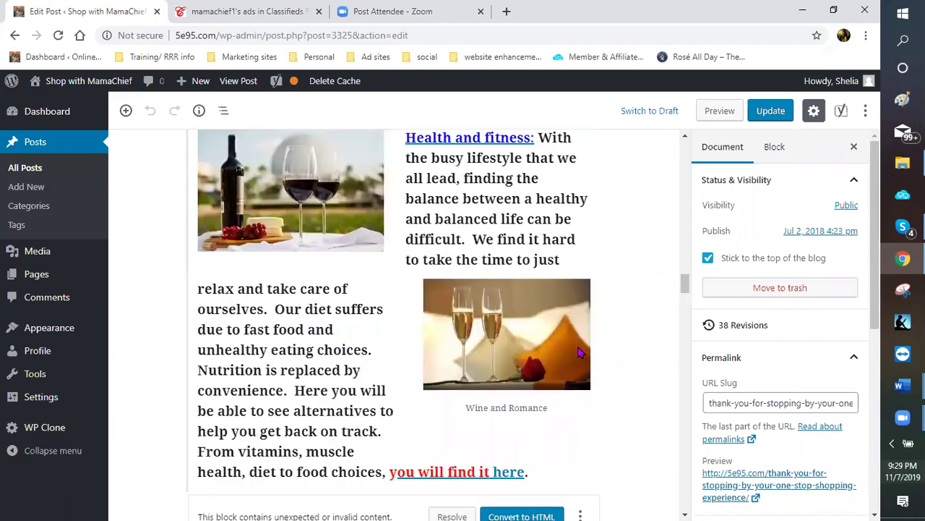
scroll(578, 350, down, 5)
scroll(506, 360, down, 5)
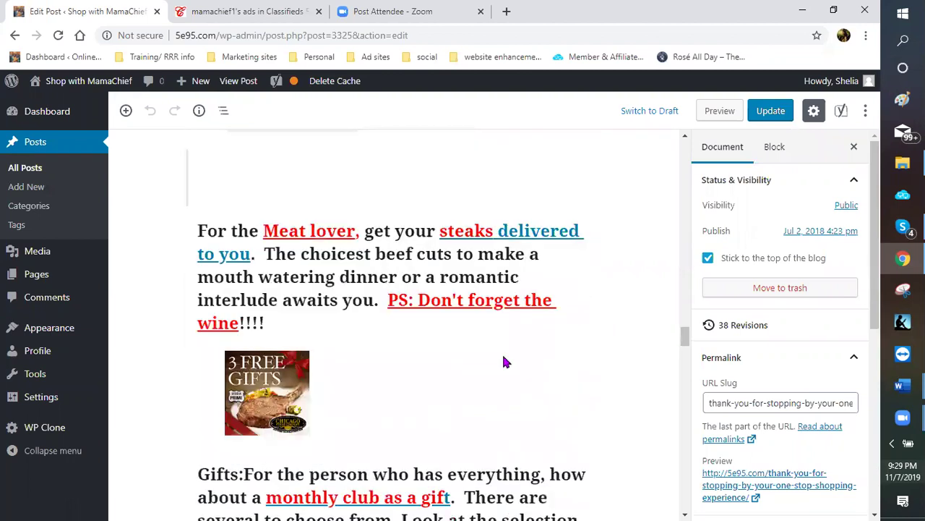
scroll(500, 365, down, 5)
scroll(506, 354, down, 5)
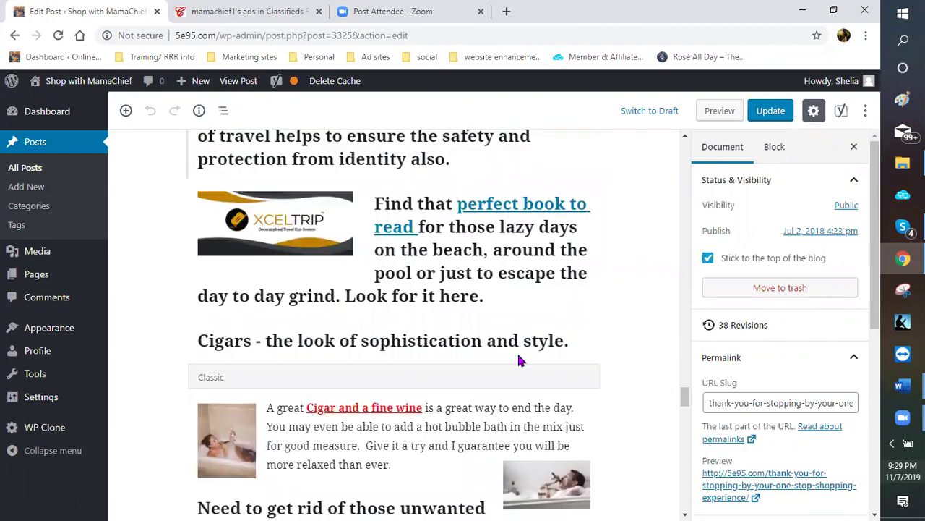
scroll(529, 375, down, 5)
scroll(525, 368, down, 5)
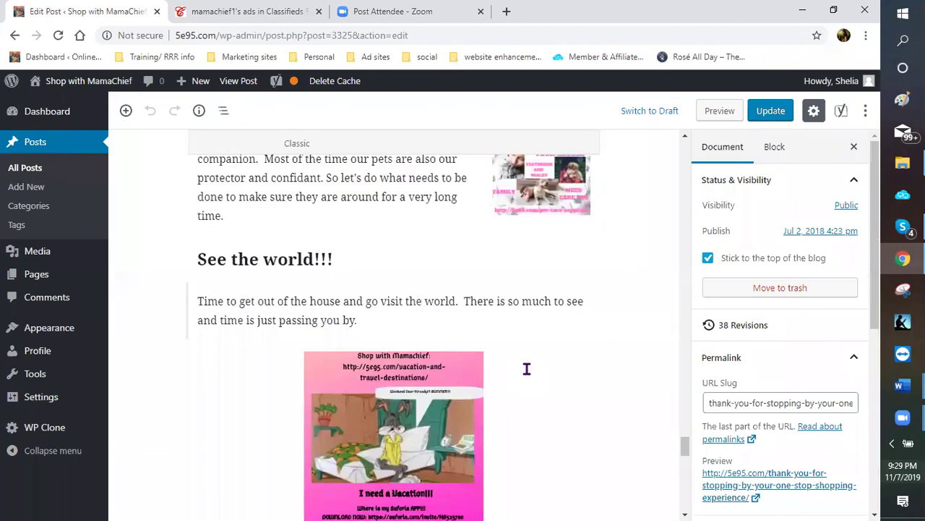
scroll(524, 366, down, 5)
scroll(509, 365, down, 5)
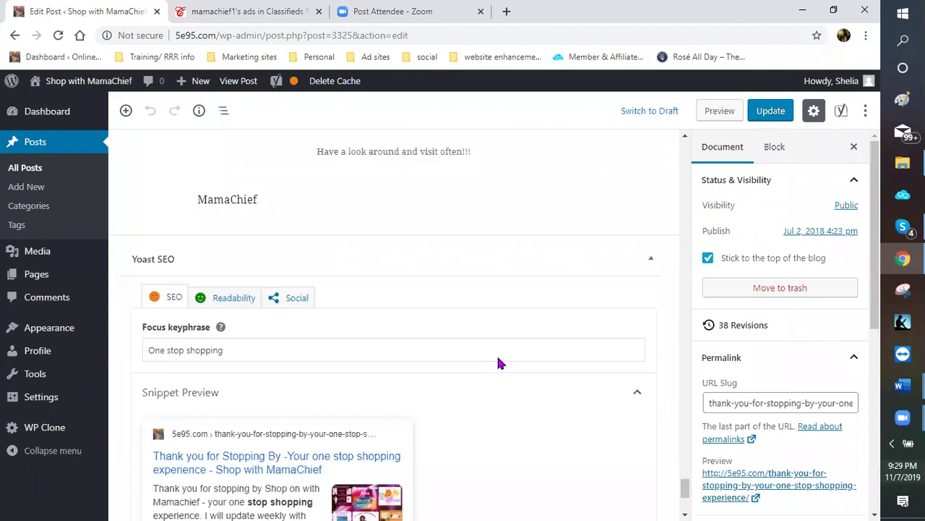
scroll(174, 195, down, 3)
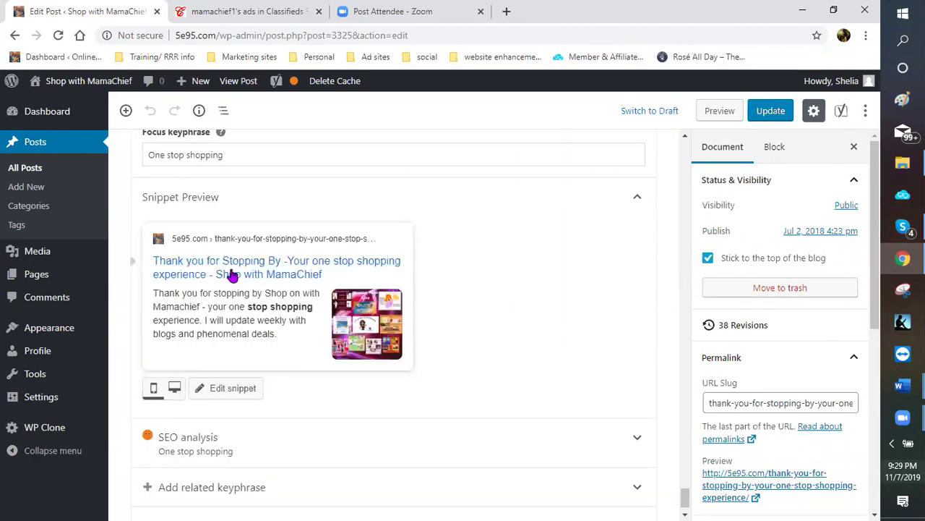
scroll(186, 193, up, 1)
scroll(248, 227, up, 1)
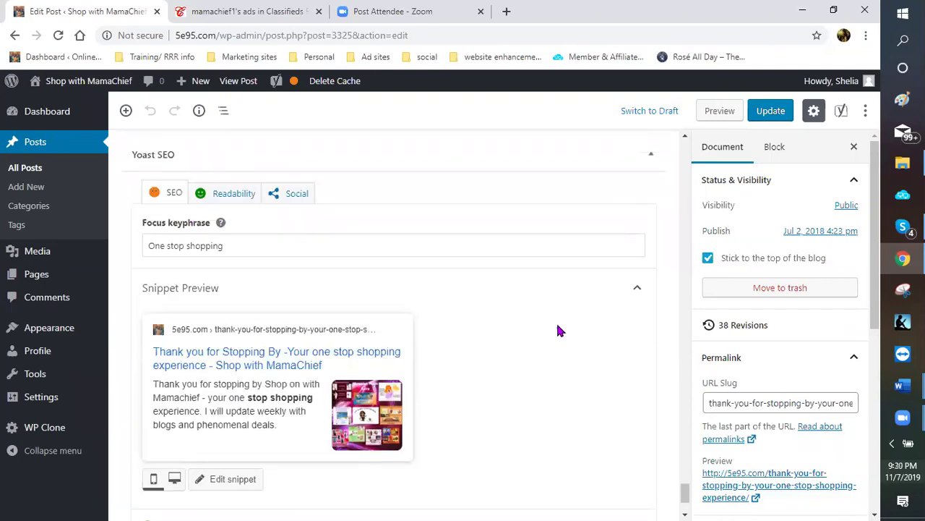
scroll(555, 332, down, 2)
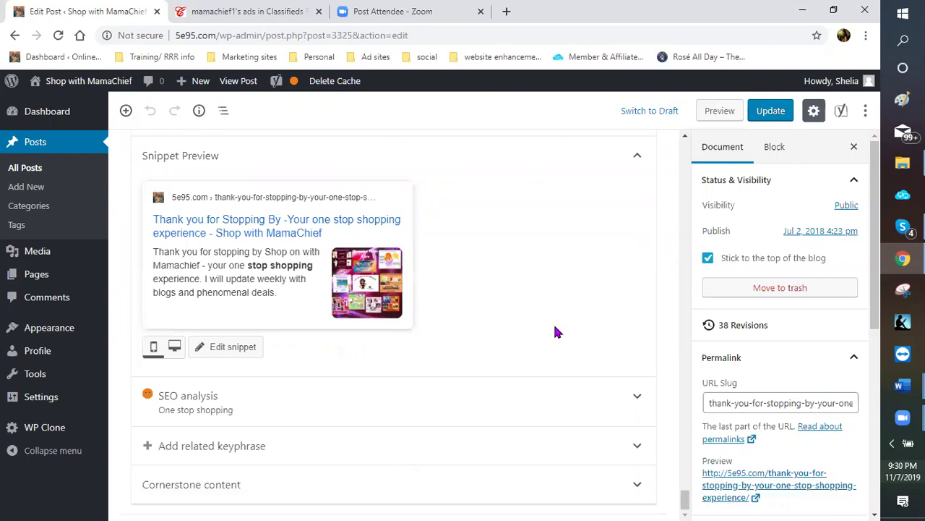
Expand the Yoast SEO analysis and highlight the Keyphrase density occurrences in the post text
click(270, 402)
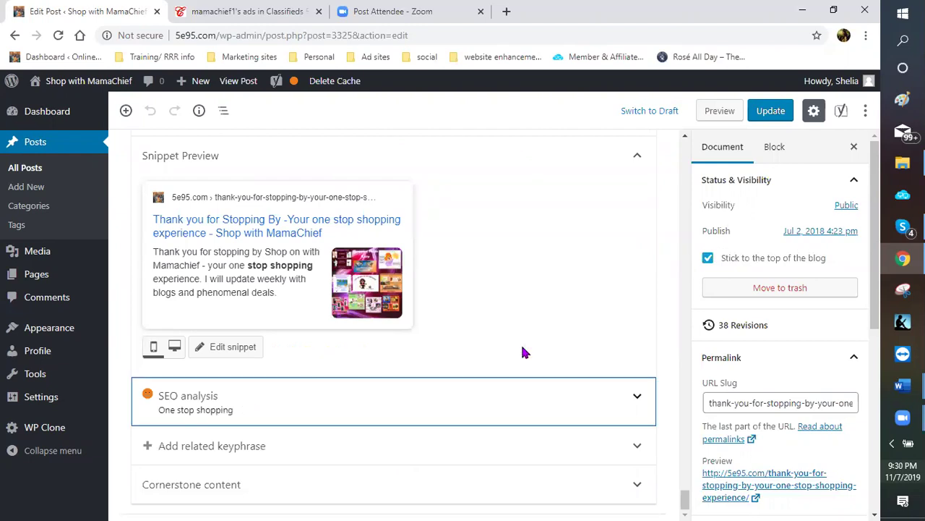
scroll(516, 343, down, 3)
scroll(433, 311, down, 2)
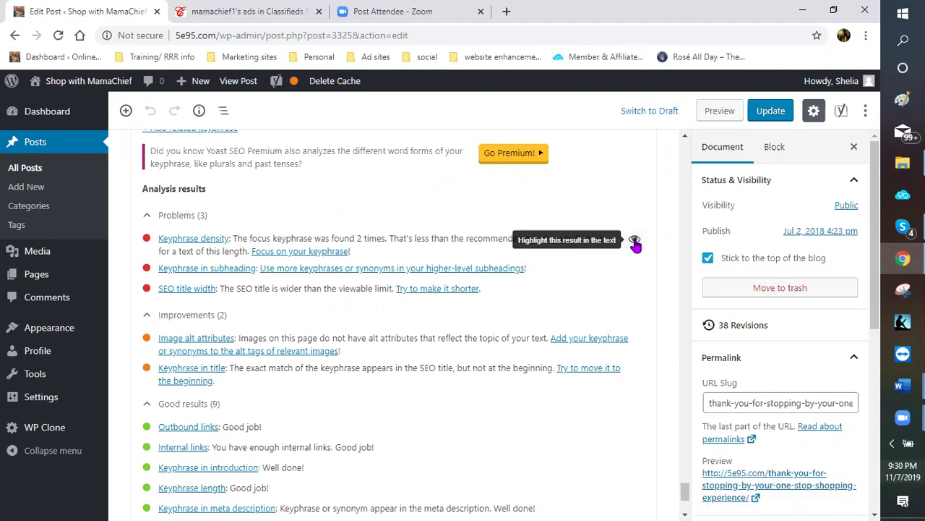
click(635, 241)
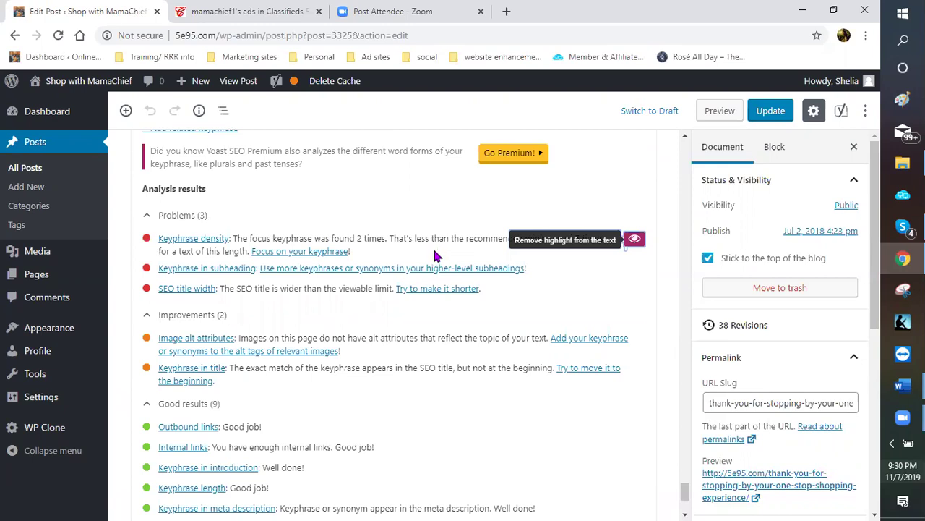
scroll(496, 258, up, 3)
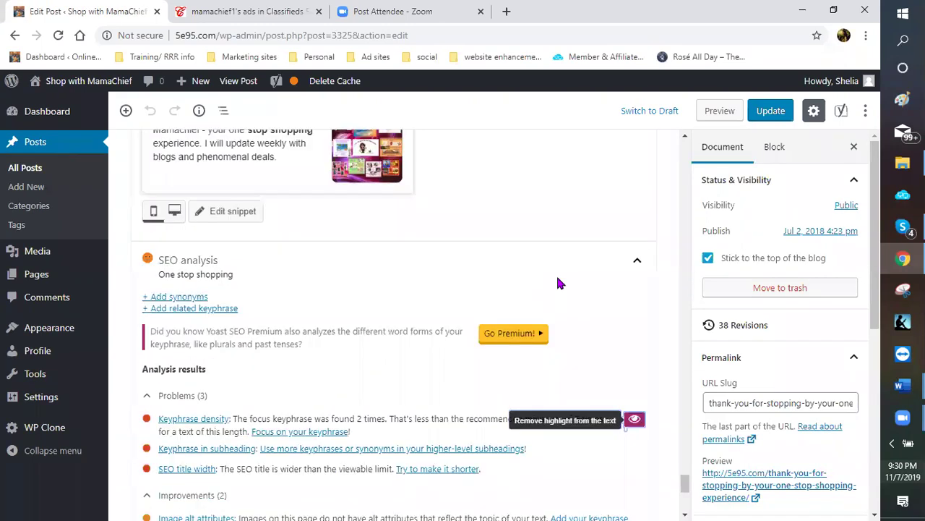
scroll(528, 277, up, 1)
scroll(509, 280, up, 4)
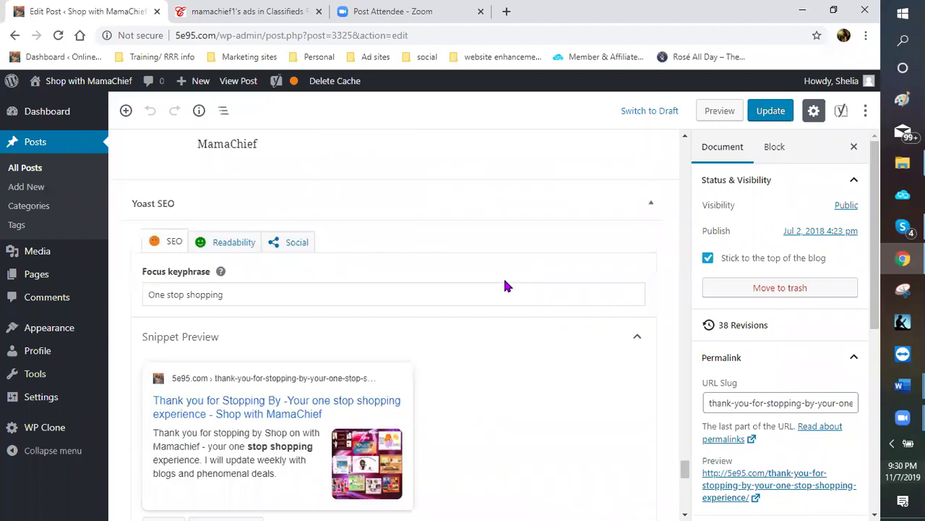
scroll(499, 282, up, 4)
scroll(399, 310, up, 2)
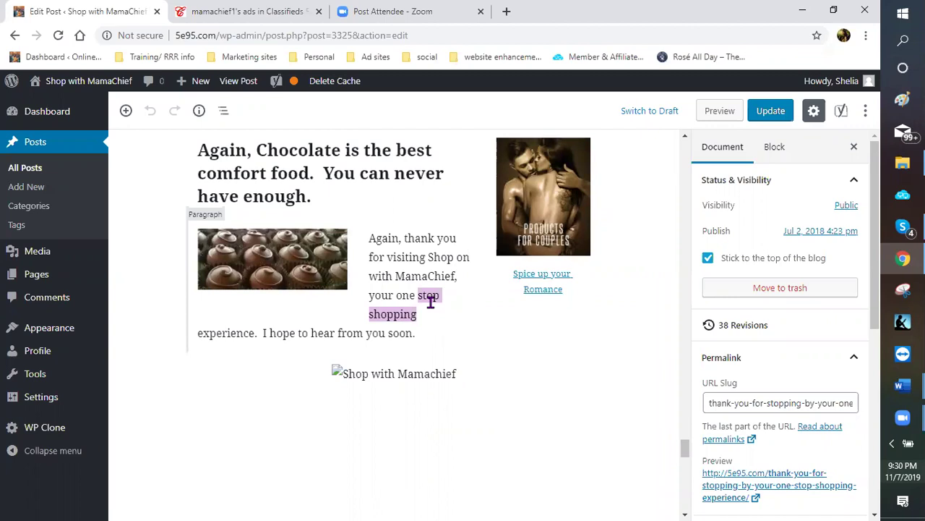
scroll(434, 296, up, 1)
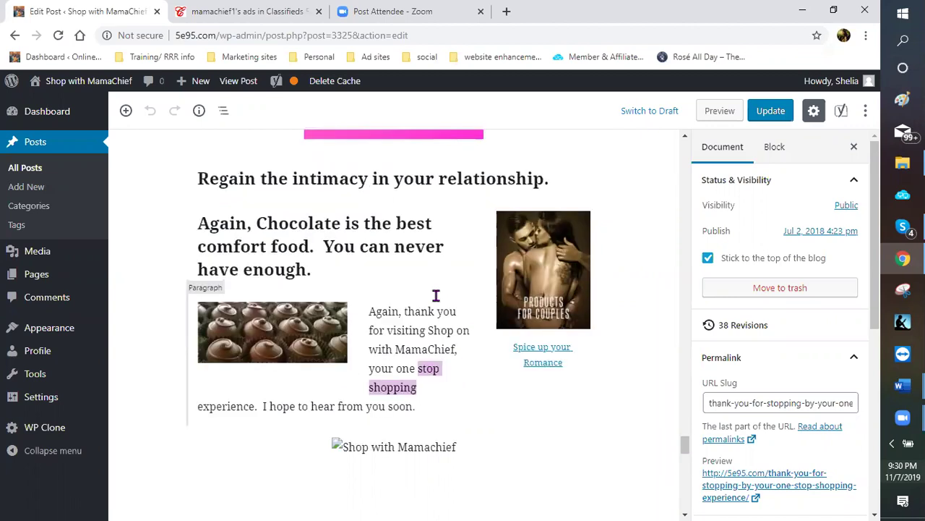
scroll(436, 295, up, 9)
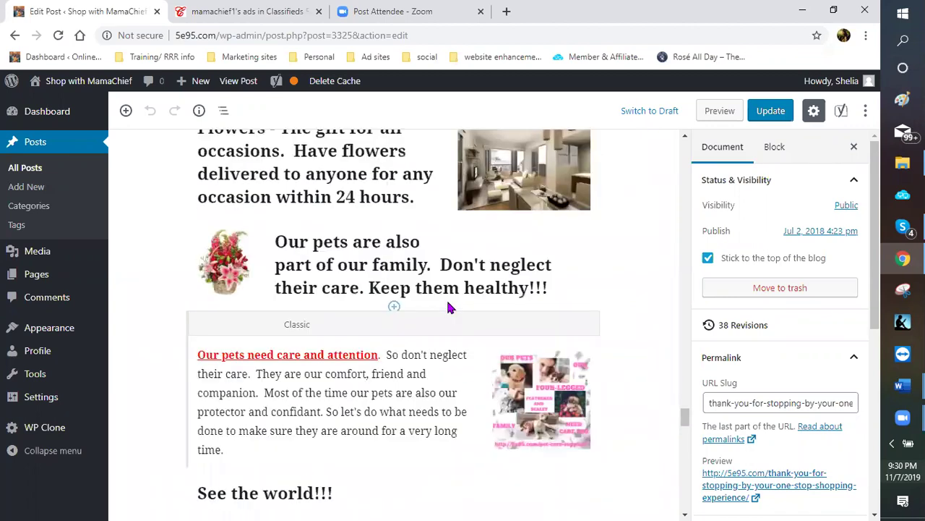
scroll(427, 299, up, 11)
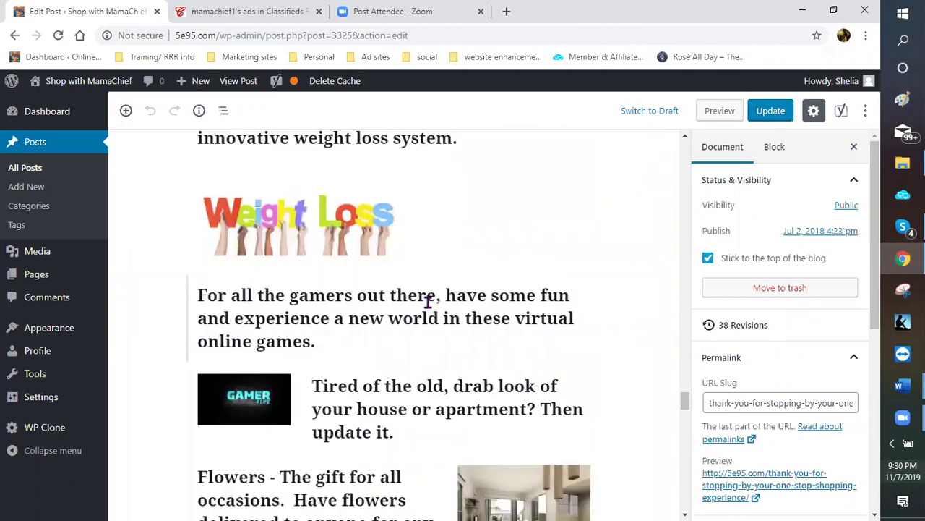
scroll(441, 300, up, 5)
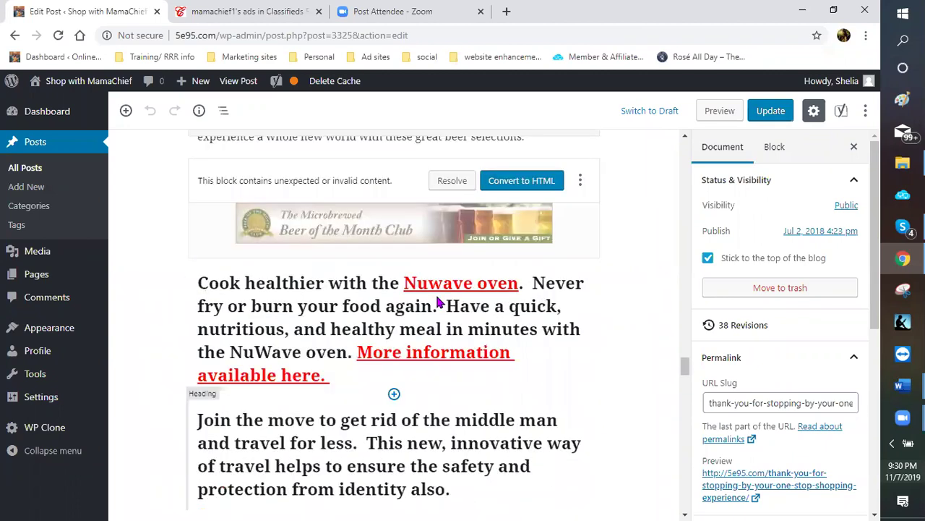
scroll(437, 300, up, 6)
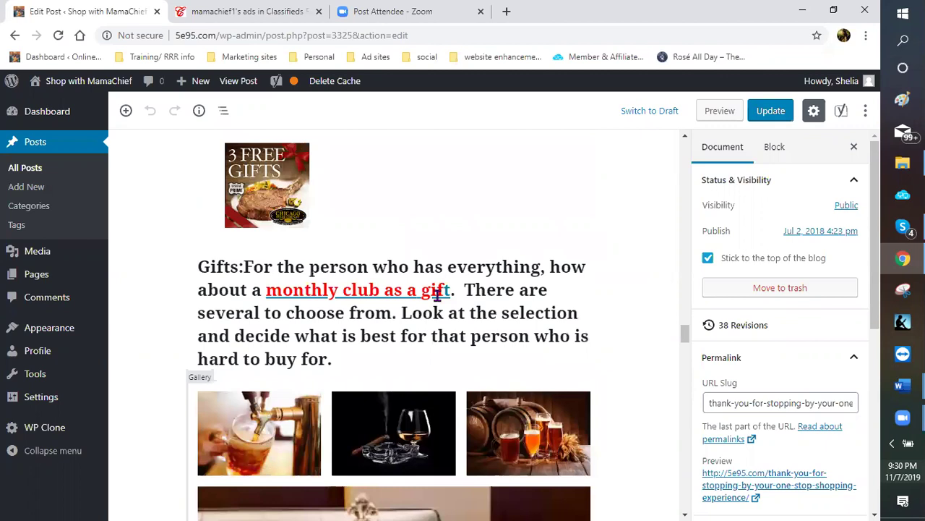
scroll(437, 296, up, 5)
scroll(437, 296, up, 6)
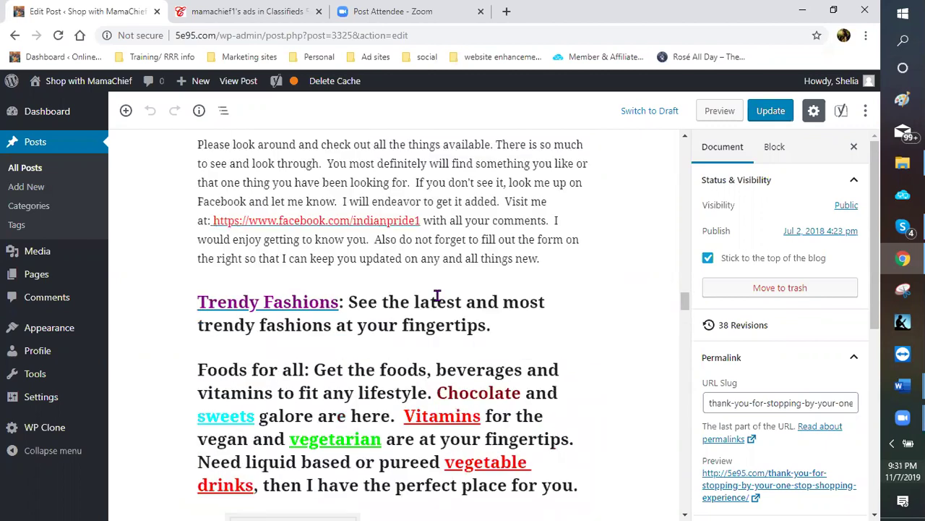
scroll(328, 252, up, 3)
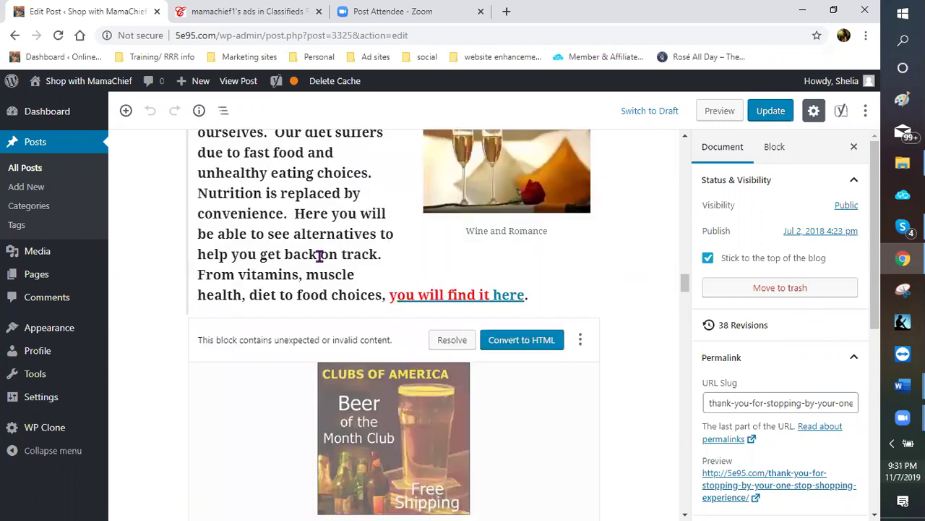
scroll(549, 248, up, 3)
scroll(496, 267, up, 3)
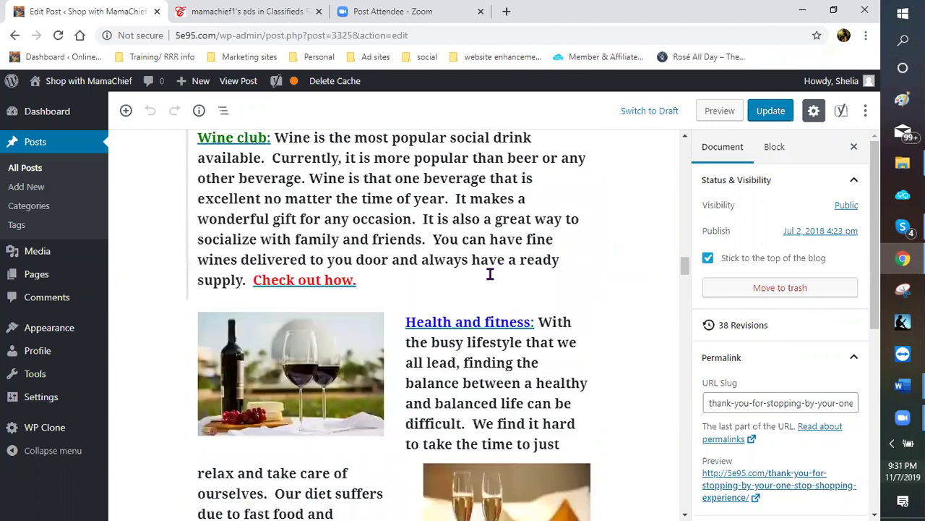
scroll(489, 273, up, 3)
scroll(527, 337, up, 3)
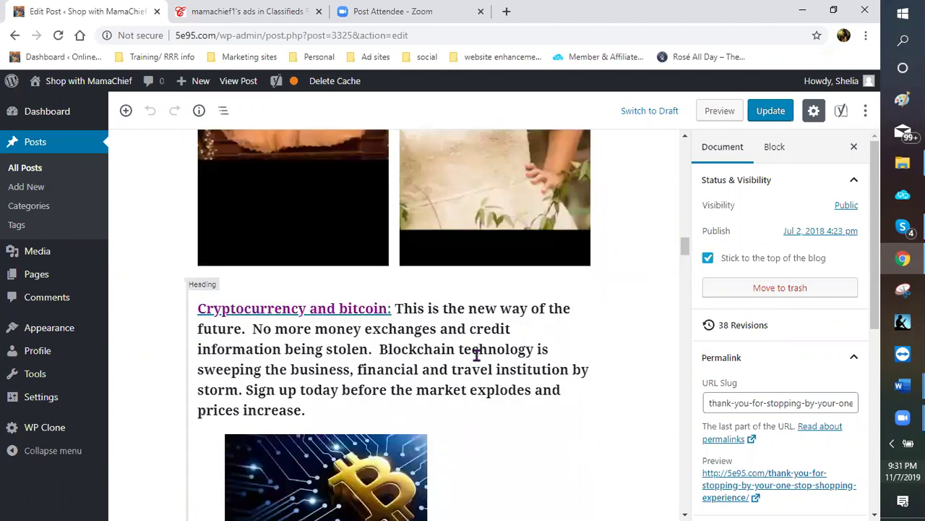
scroll(643, 329, up, 3)
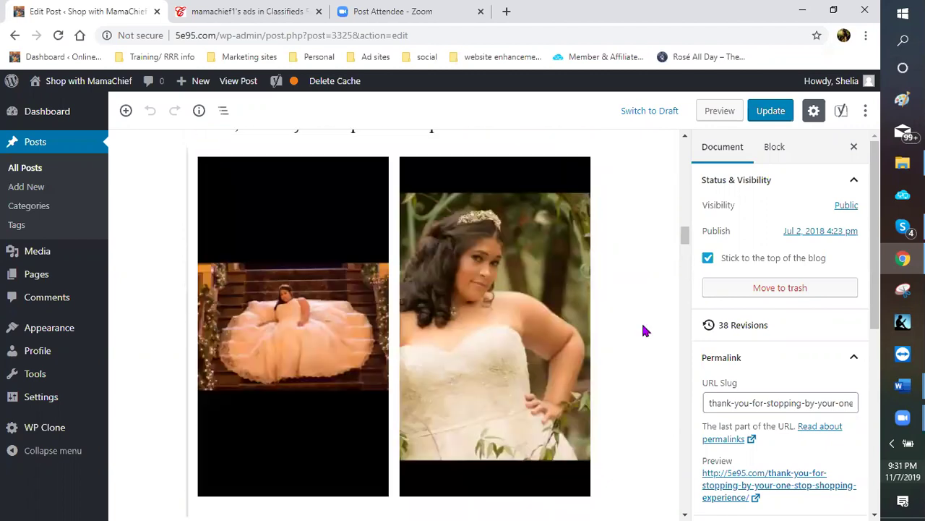
scroll(631, 318, up, 1)
scroll(630, 319, down, 5)
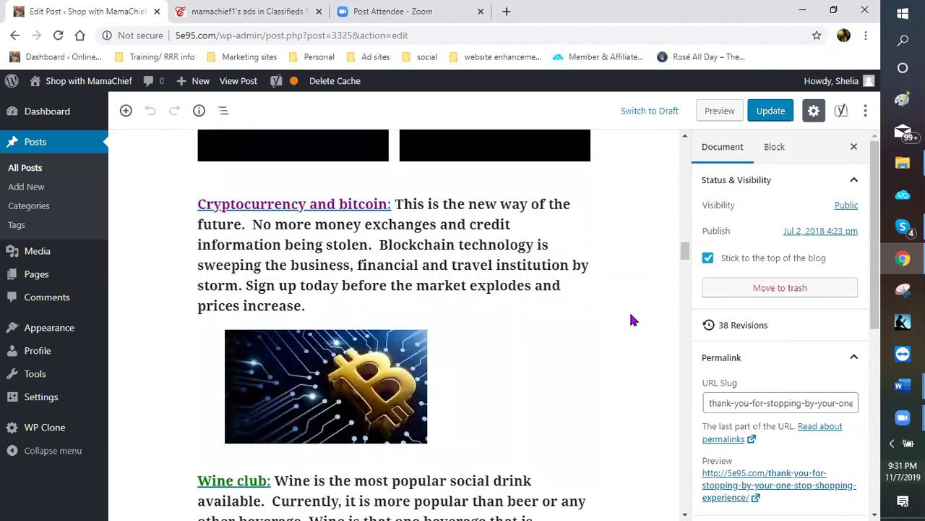
scroll(636, 322, down, 5)
scroll(661, 350, down, 5)
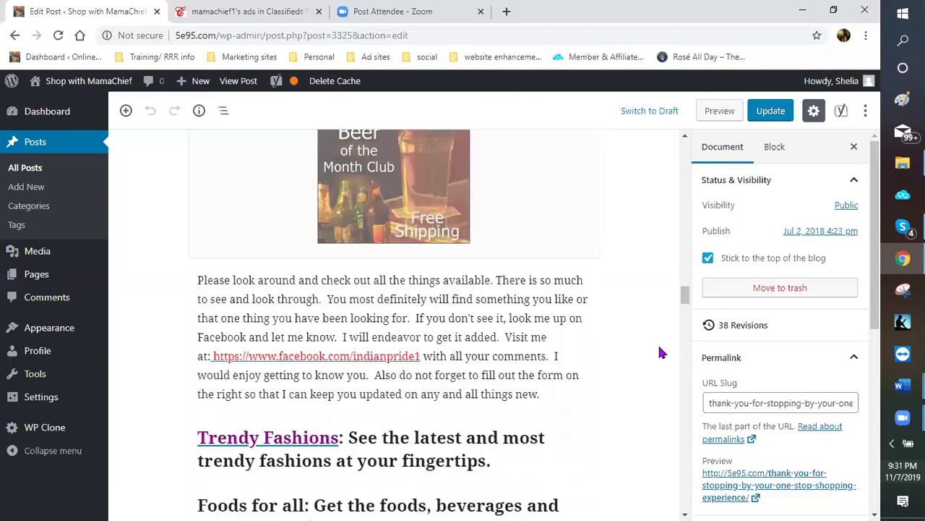
scroll(660, 365, down, 5)
scroll(660, 366, down, 5)
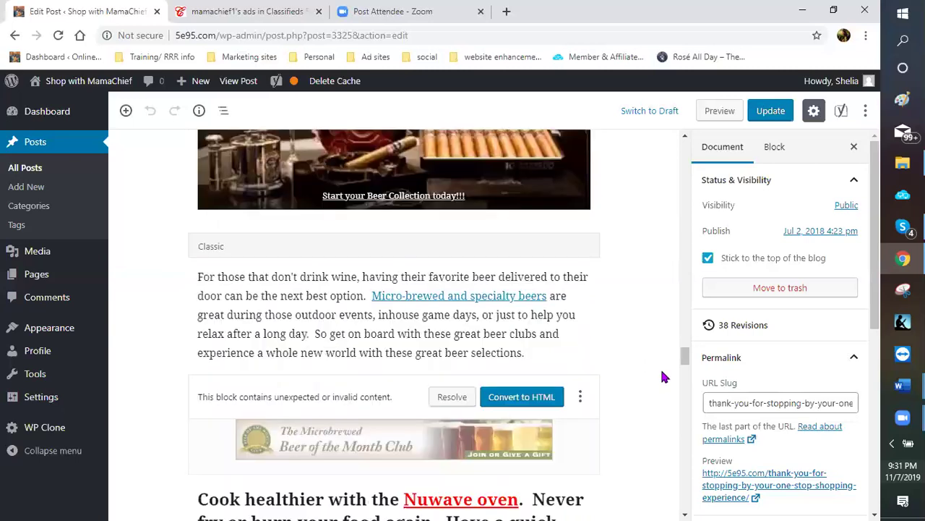
scroll(662, 364, down, 5)
scroll(662, 371, down, 5)
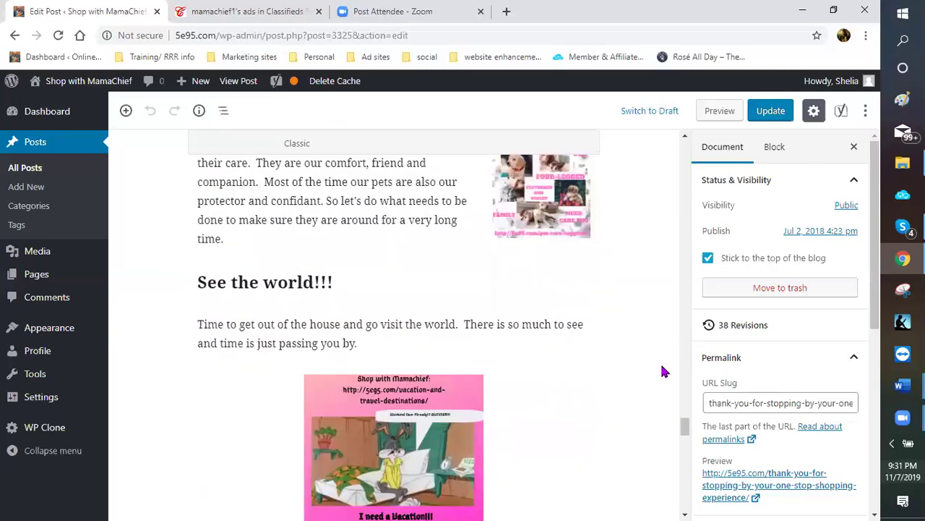
scroll(662, 369, down, 5)
scroll(517, 334, down, 3)
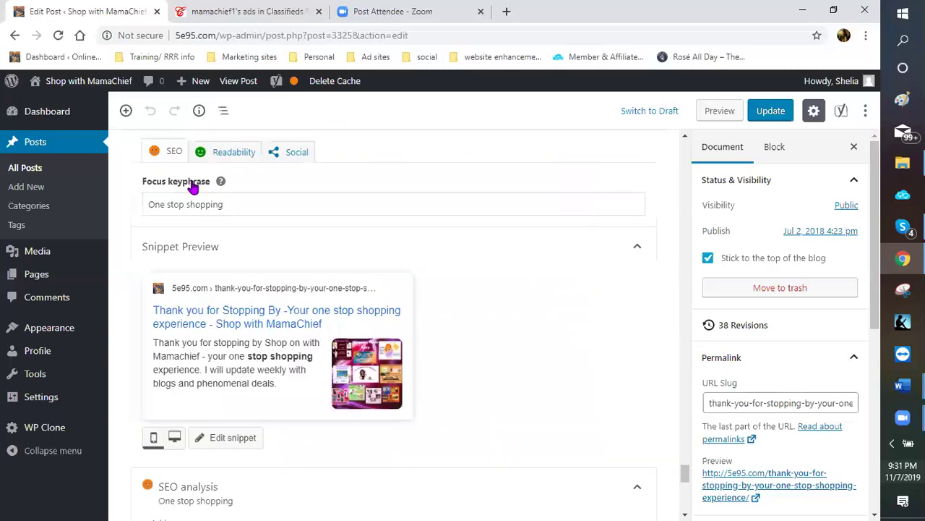
On the Readability tab, highlight passive-voice sentences and scroll through the post to review them
click(236, 159)
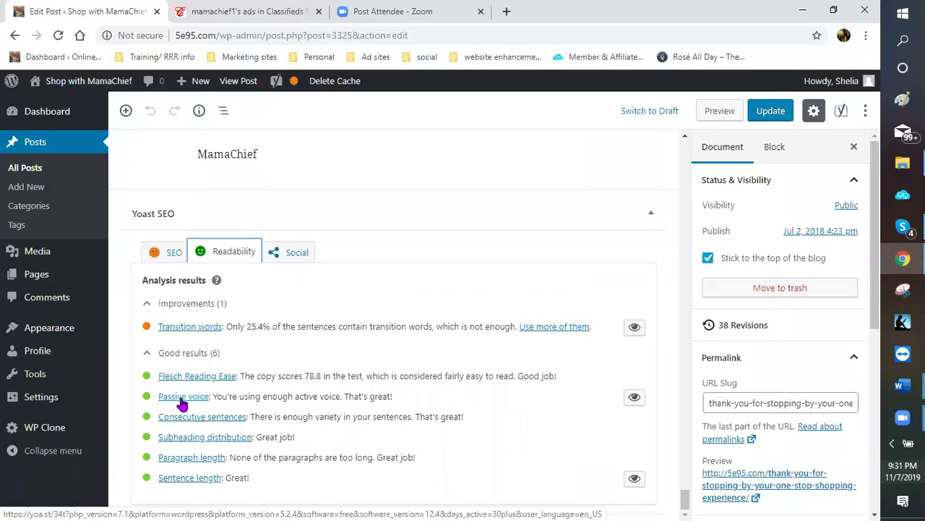
click(635, 400)
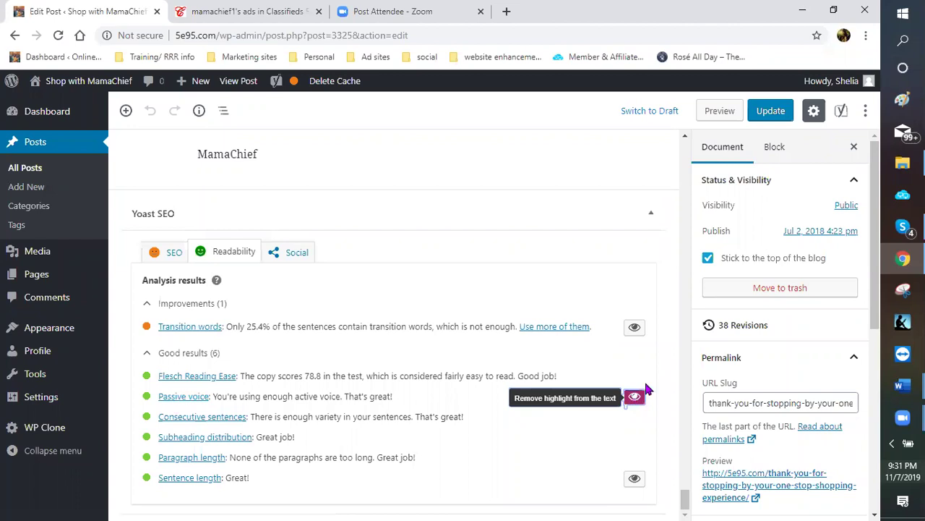
scroll(590, 324, up, 3)
scroll(460, 352, up, 4)
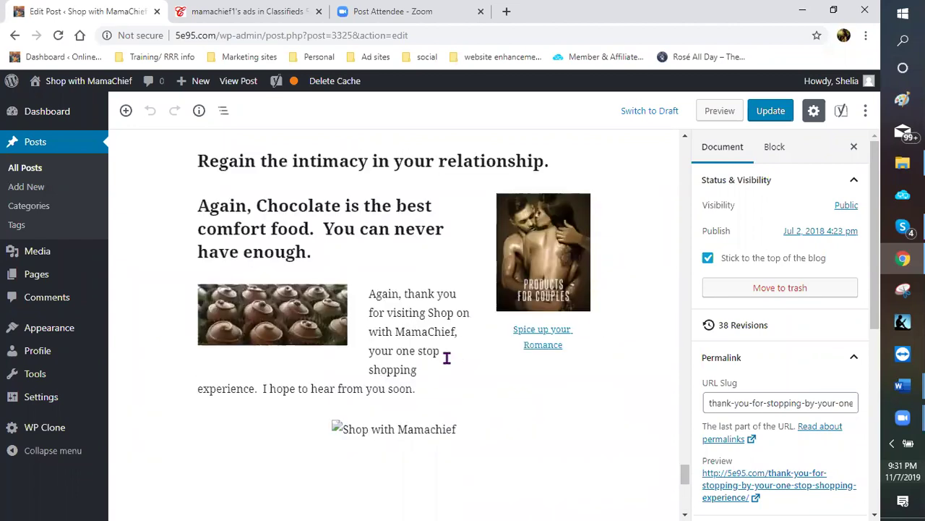
scroll(446, 357, up, 2)
scroll(506, 344, up, 5)
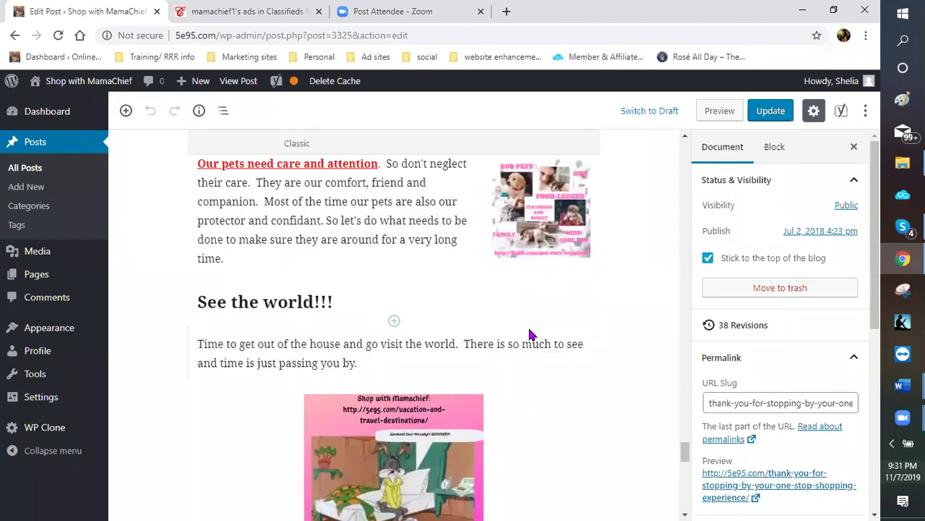
scroll(433, 358, up, 3)
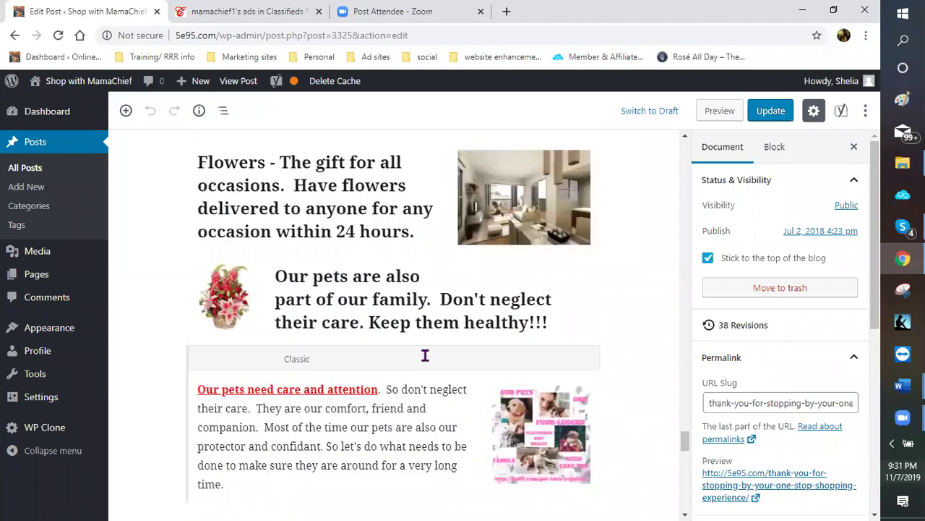
scroll(424, 355, up, 2)
scroll(424, 338, up, 5)
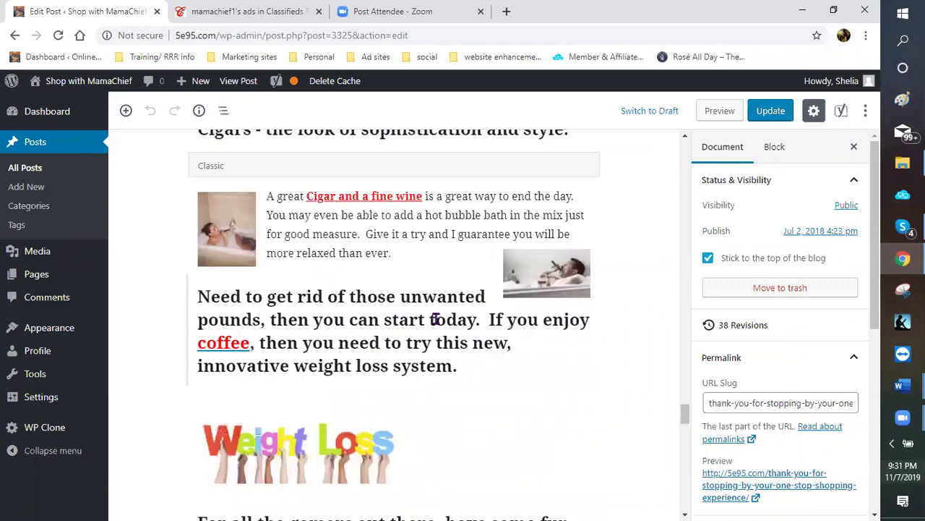
scroll(436, 318, up, 3)
scroll(444, 322, up, 4)
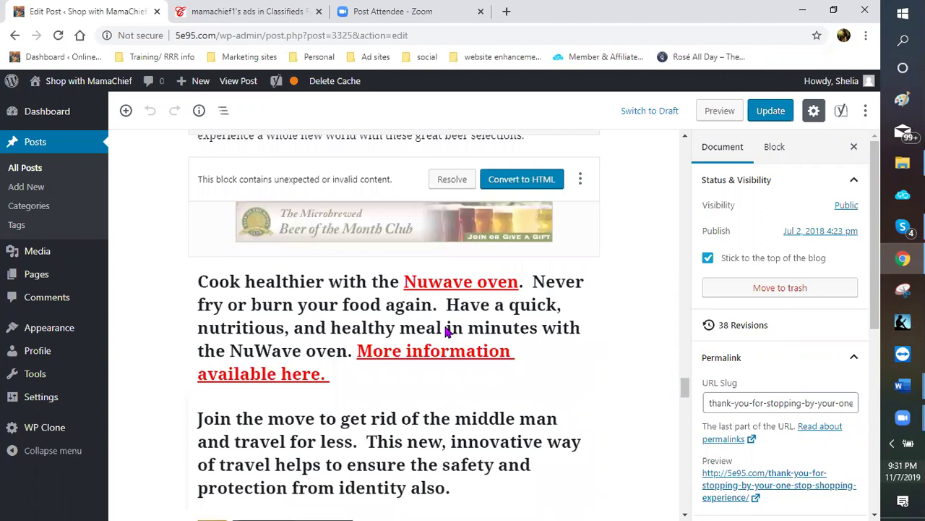
scroll(446, 330, down, 2)
scroll(444, 338, down, 5)
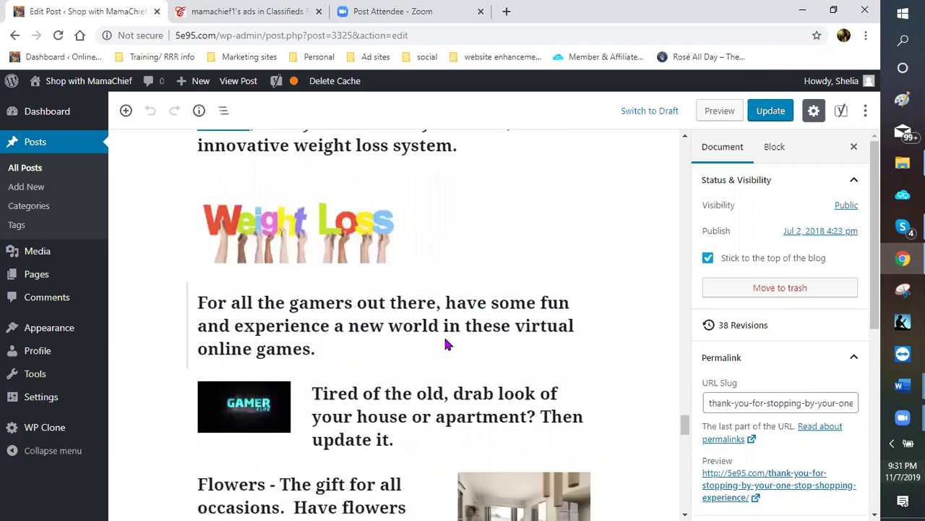
scroll(444, 337, down, 5)
scroll(588, 351, down, 10)
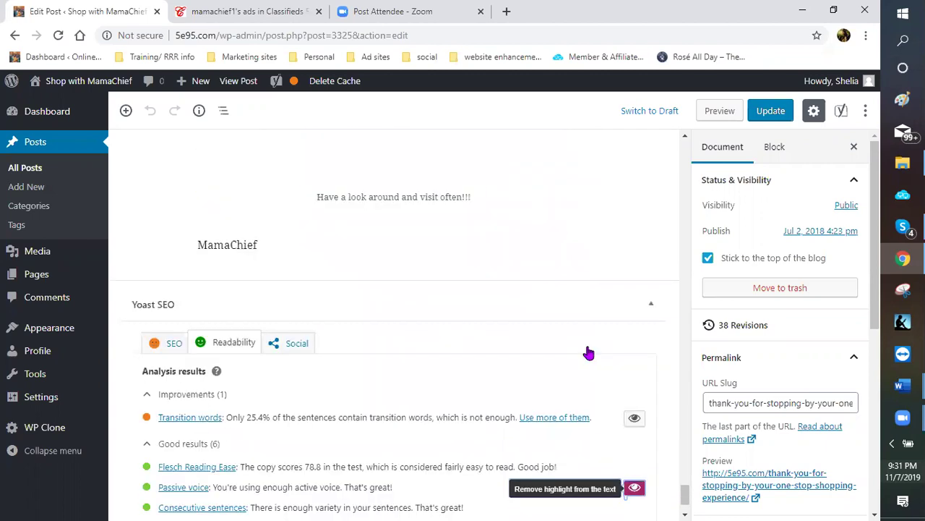
scroll(656, 407, down, 1)
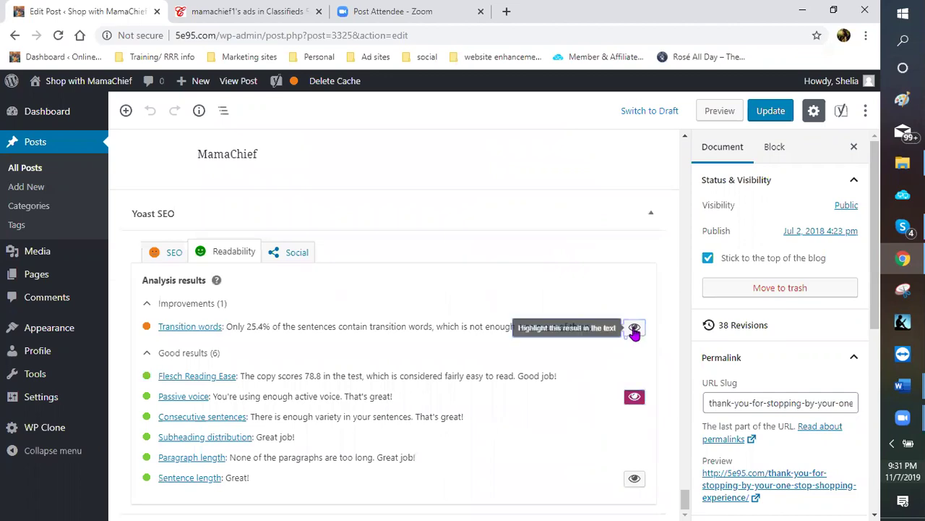
Highlight the sentences flagged under Transition words and scroll through the post to inspect them
click(634, 329)
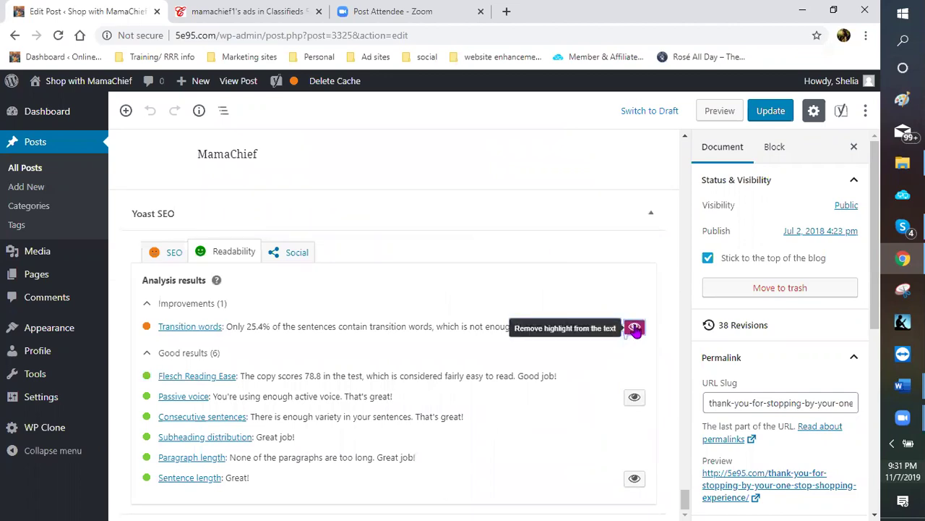
scroll(634, 329, up, 3)
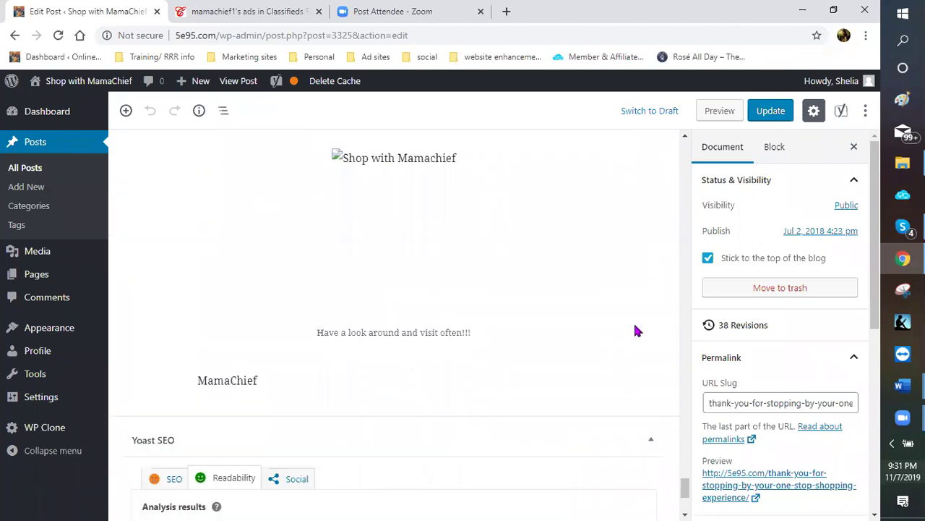
scroll(557, 322, up, 4)
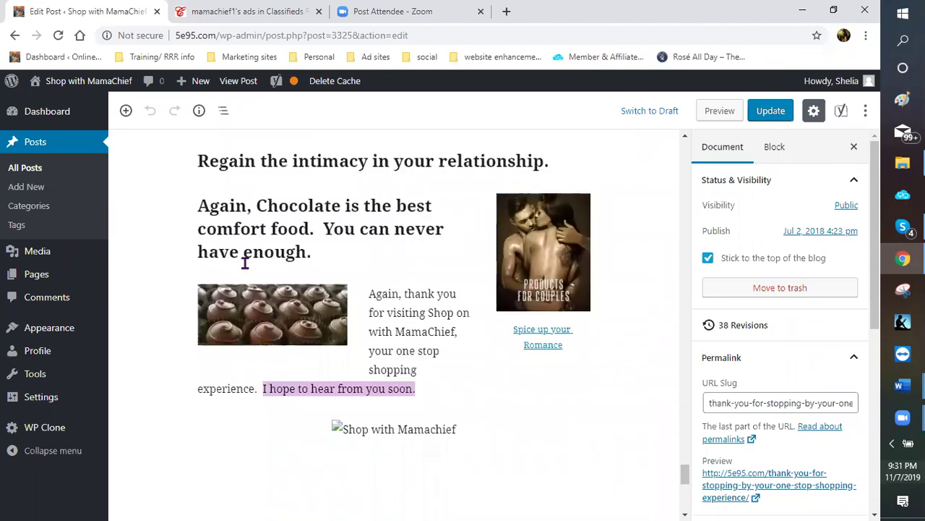
scroll(640, 358, down, 2)
scroll(200, 343, down, 4)
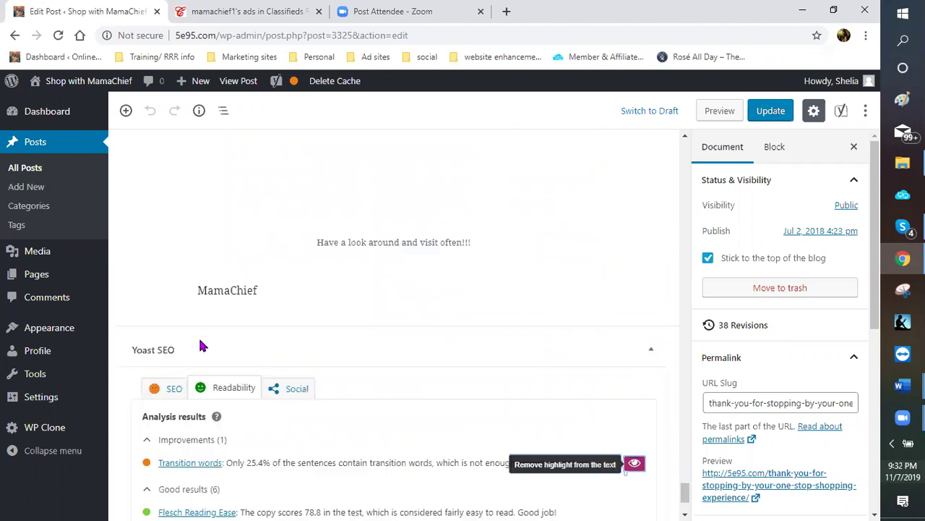
scroll(329, 358, down, 1)
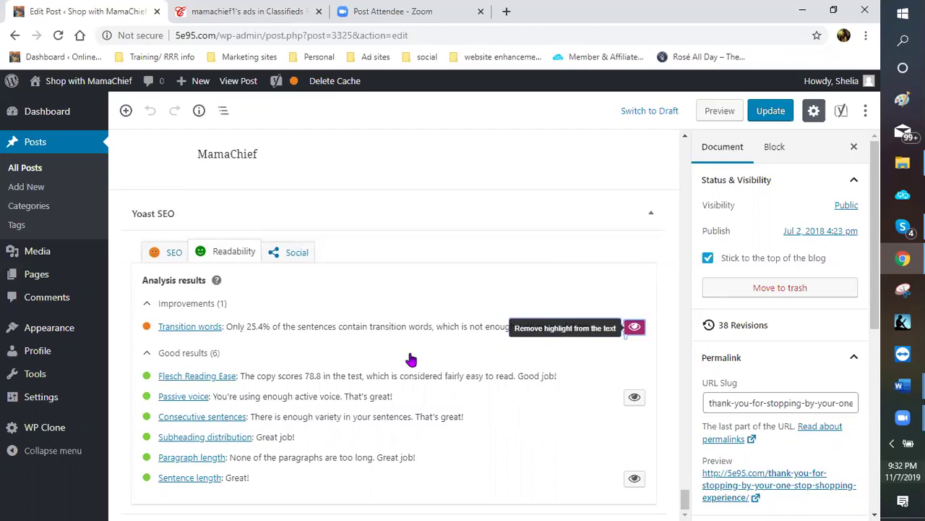
scroll(477, 344, up, 3)
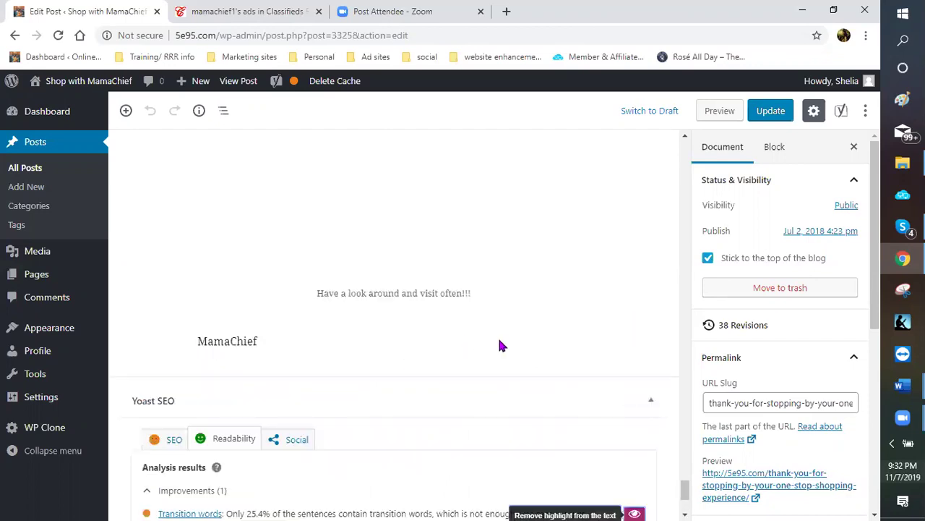
scroll(502, 318, up, 2)
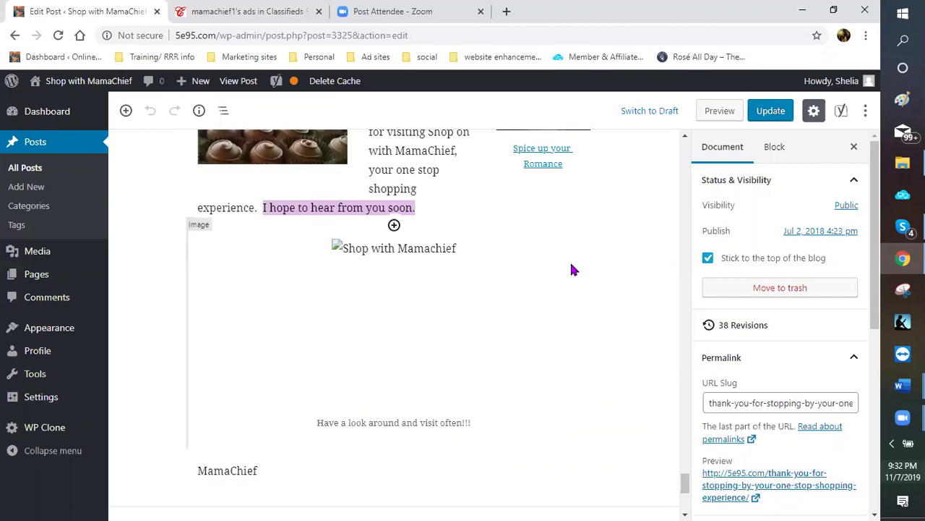
scroll(486, 252, down, 5)
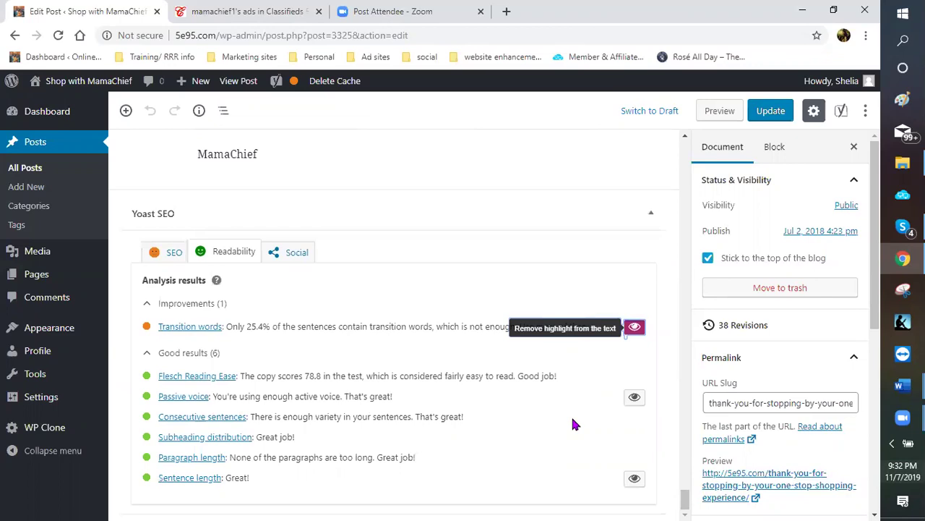
Toggle the Passive voice highlighting again and recheck the post text
click(635, 402)
scroll(543, 298, up, 2)
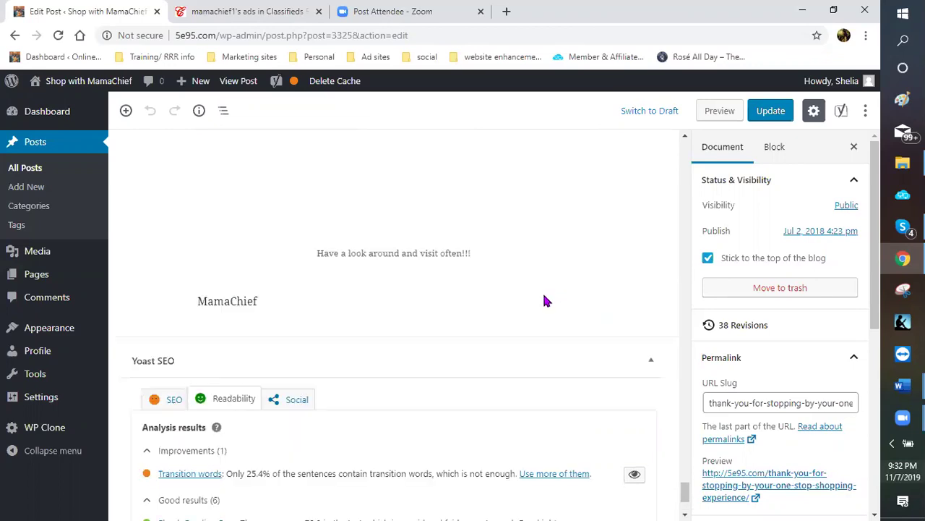
scroll(541, 305, up, 3)
scroll(506, 303, down, 1)
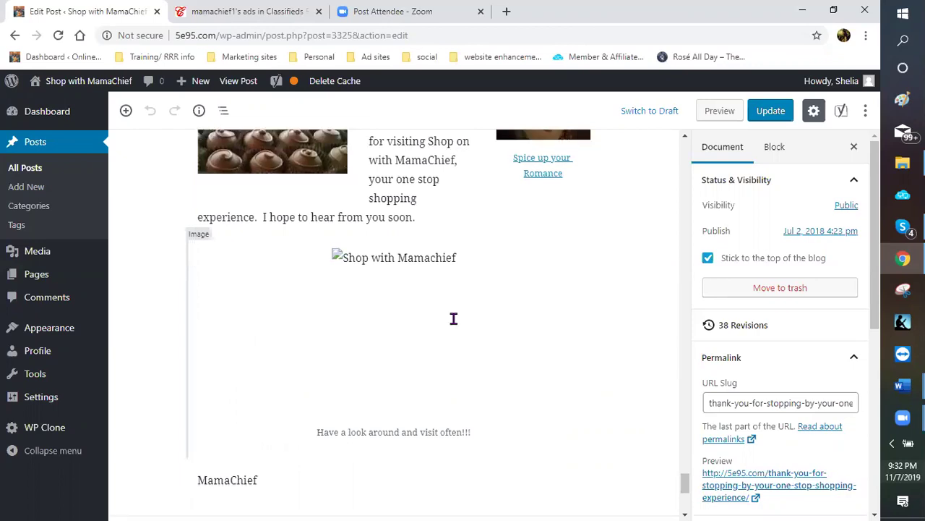
scroll(463, 319, up, 5)
scroll(562, 320, down, 10)
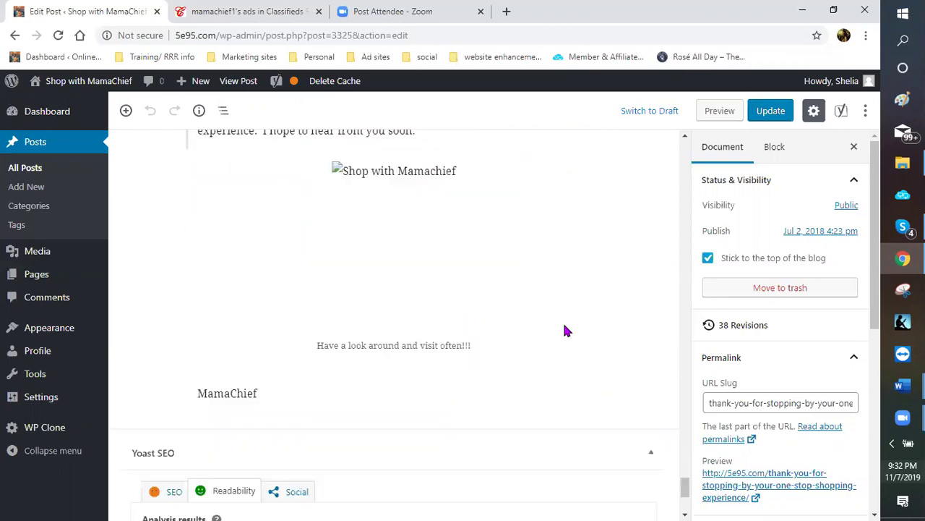
scroll(649, 364, down, 3)
click(634, 396)
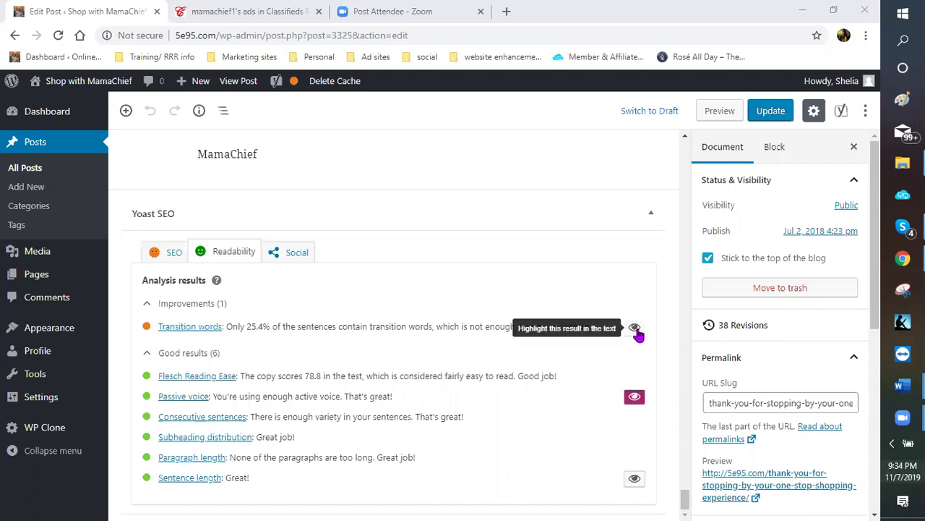
mouse_move(56, 126)
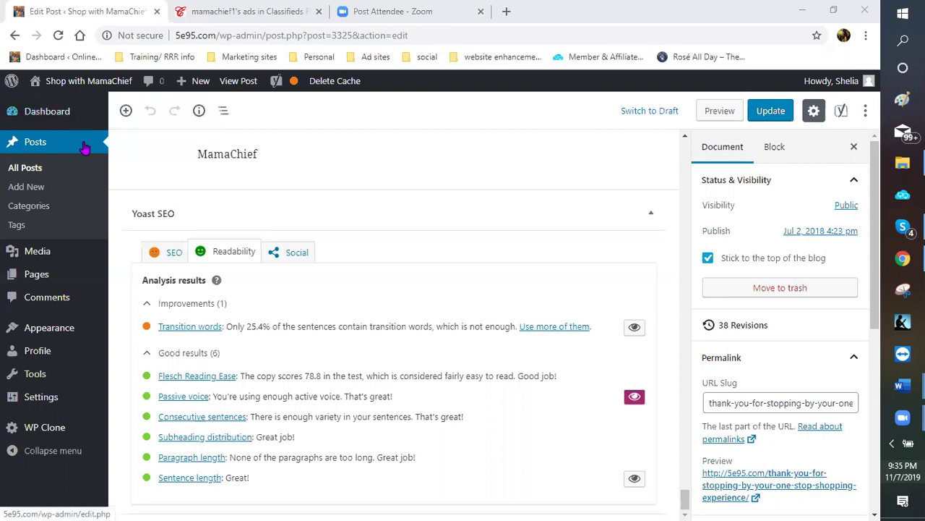
Open Dashboard > Updates and confirm WordPress 5.2.4 is the latest version
mouse_move(105, 116)
click(128, 142)
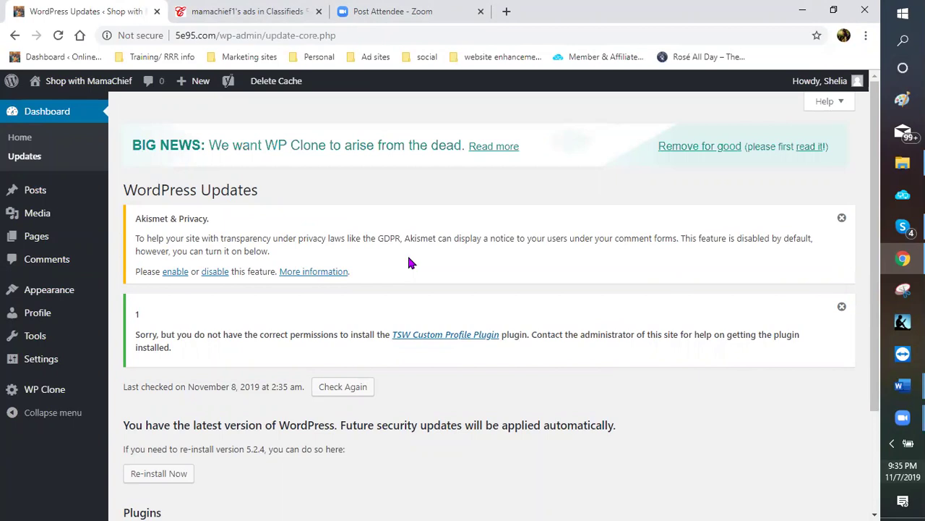
scroll(405, 266, down, 3)
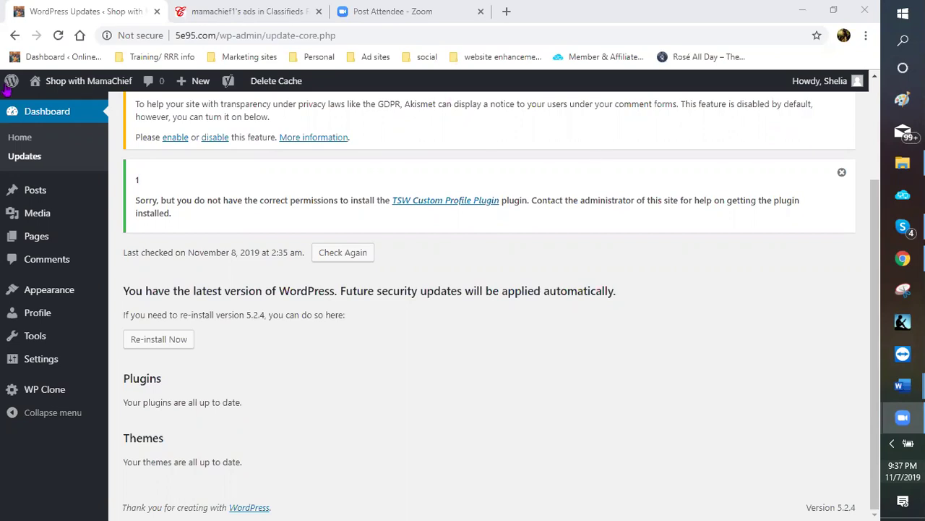
In a new Chrome tab, load the Dashboard bookmark for 5e95.com/wp-admin/
click(507, 14)
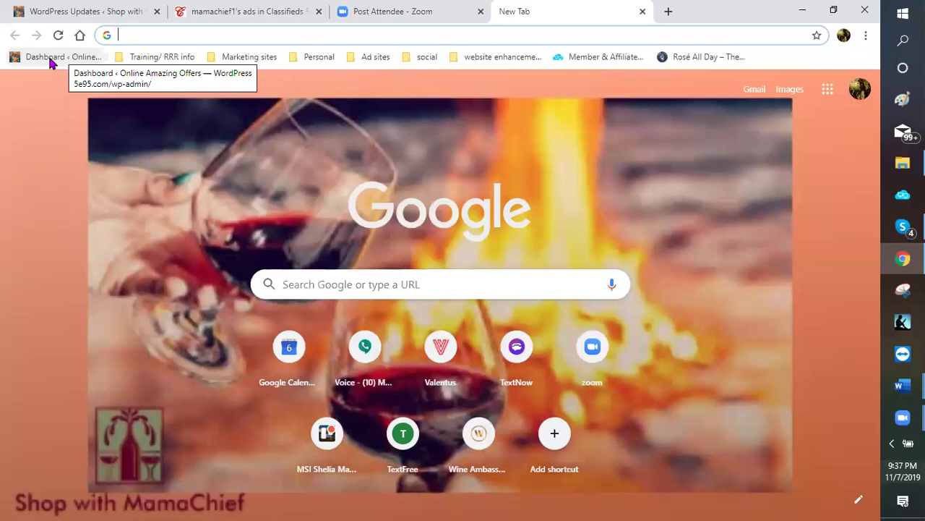
click(51, 63)
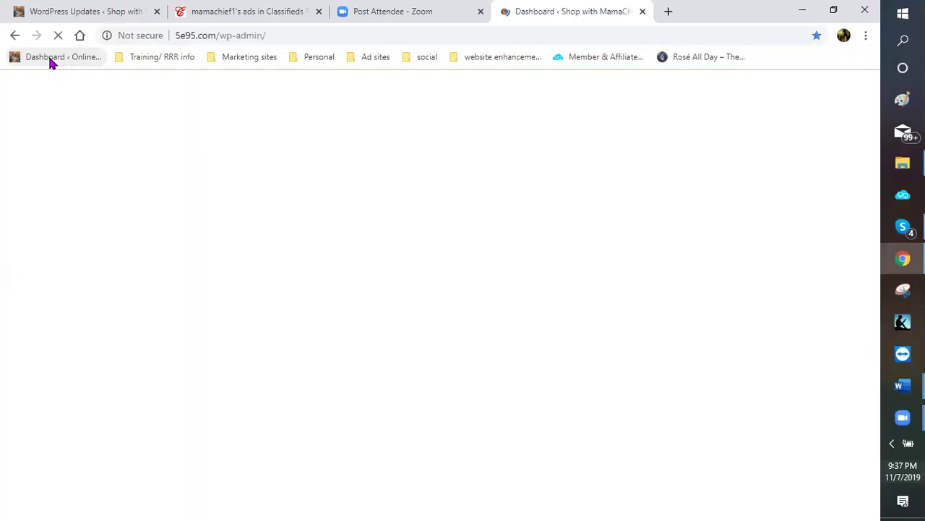
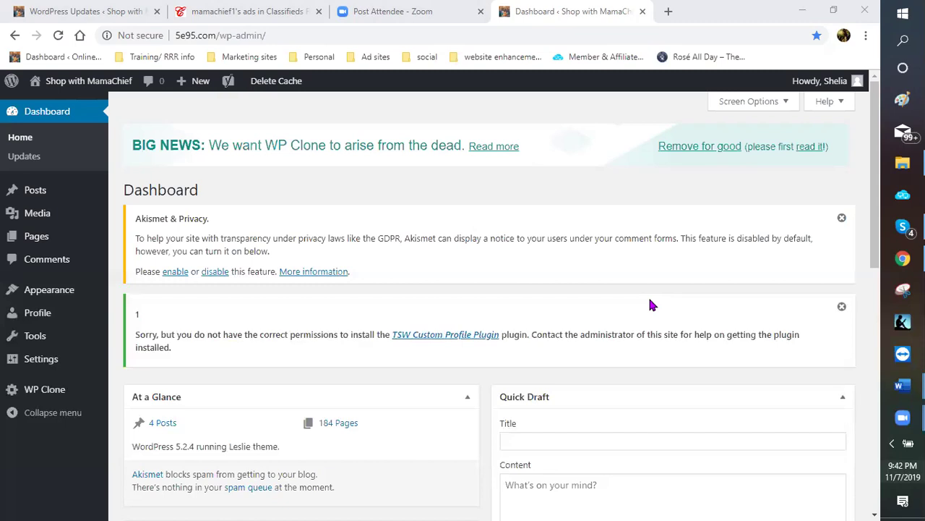
Close the duplicate WordPress dashboard tab in Chrome
click(759, 431)
triple_click(759, 431)
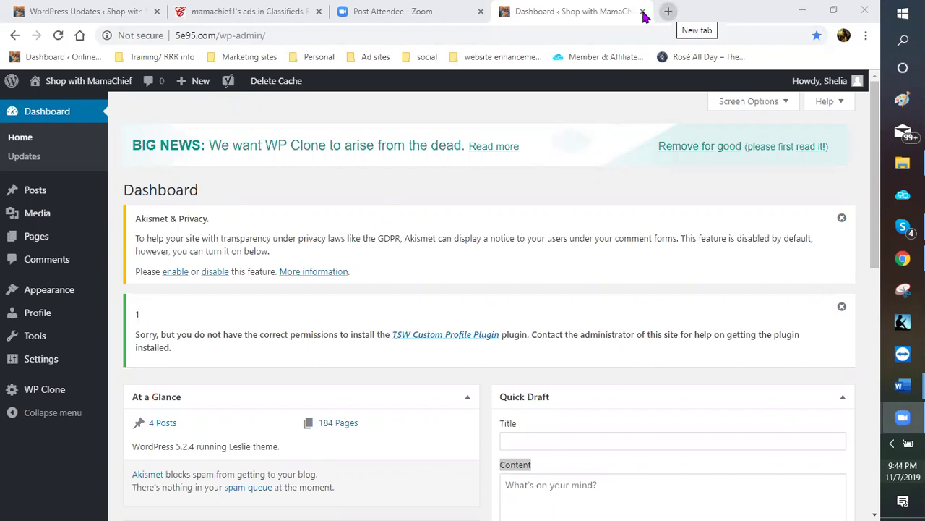
middle_click(506, 12)
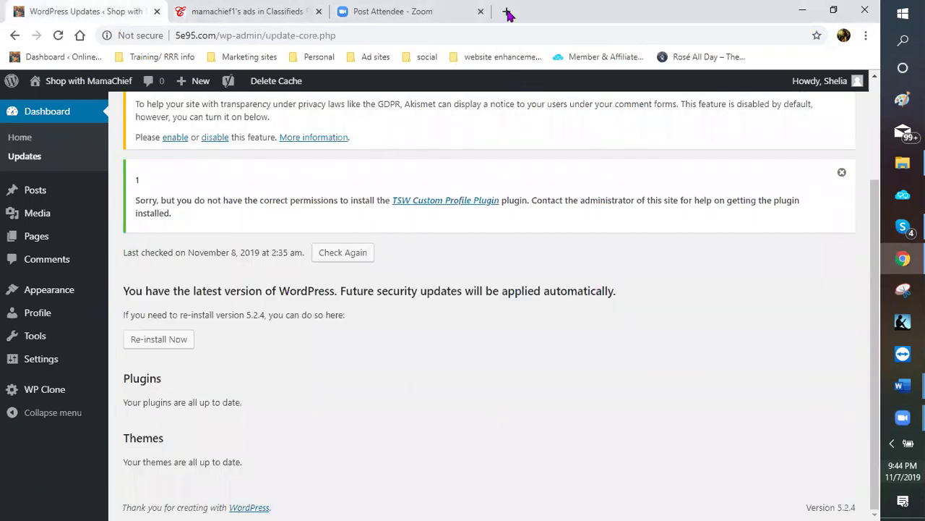
In a new tab, open Dashboard | CJ Affiliate from the Marketing sites bookmarks
key(ctrl+t)
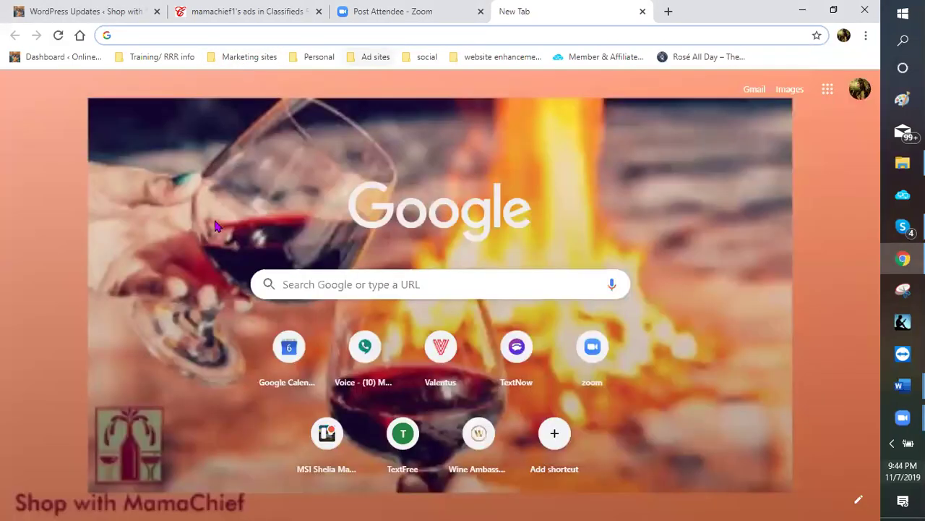
click(241, 58)
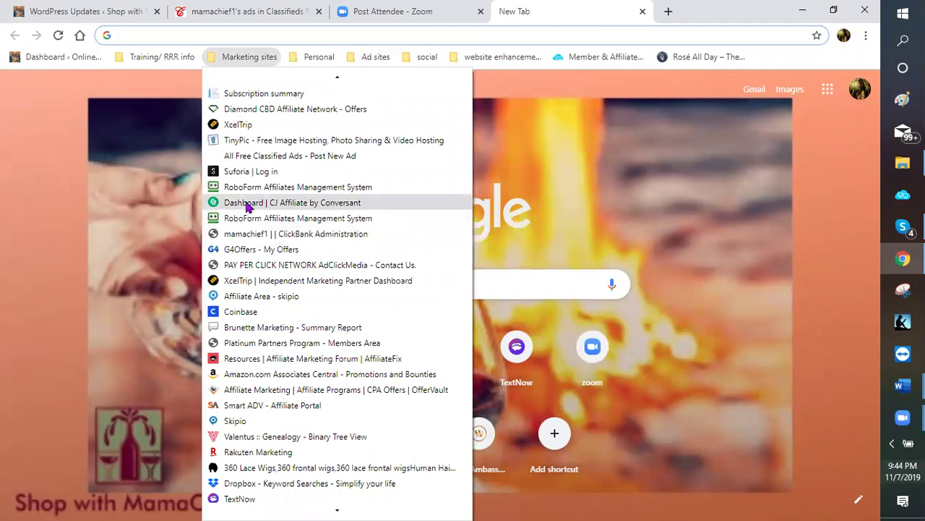
click(246, 203)
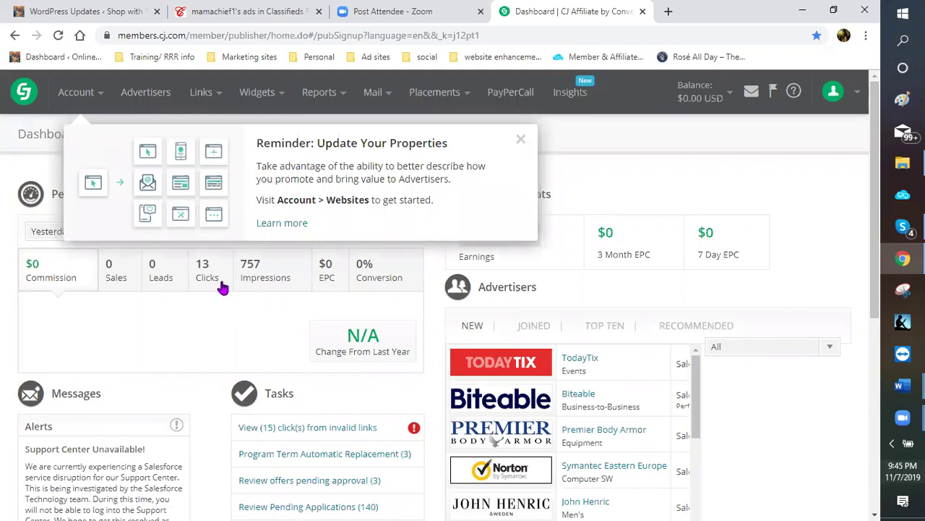
Dismiss the properties reminder, download the invalid-link clicks report as CSV and open it
click(521, 139)
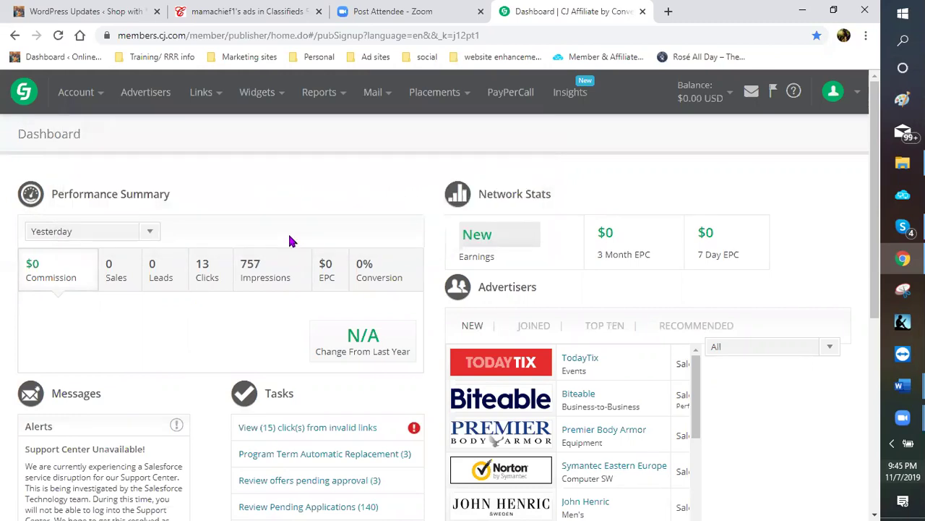
scroll(285, 237, down, 3)
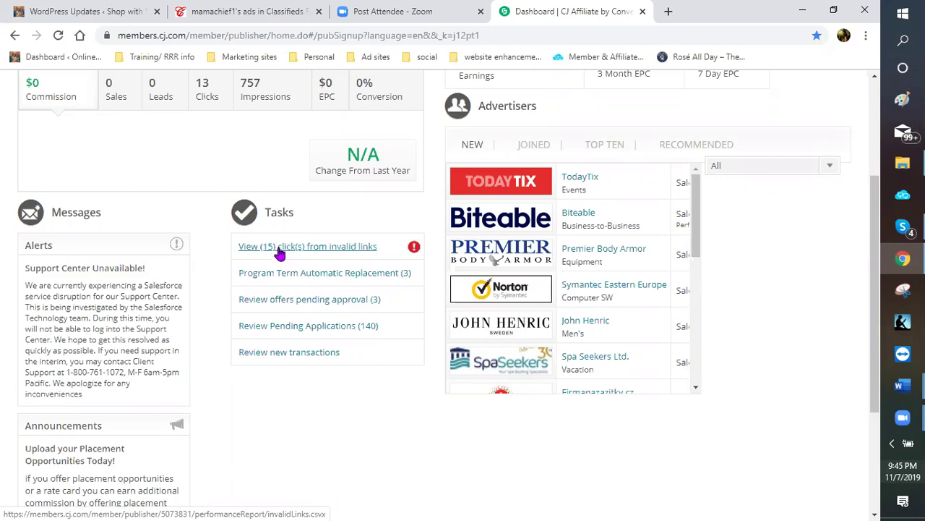
click(280, 249)
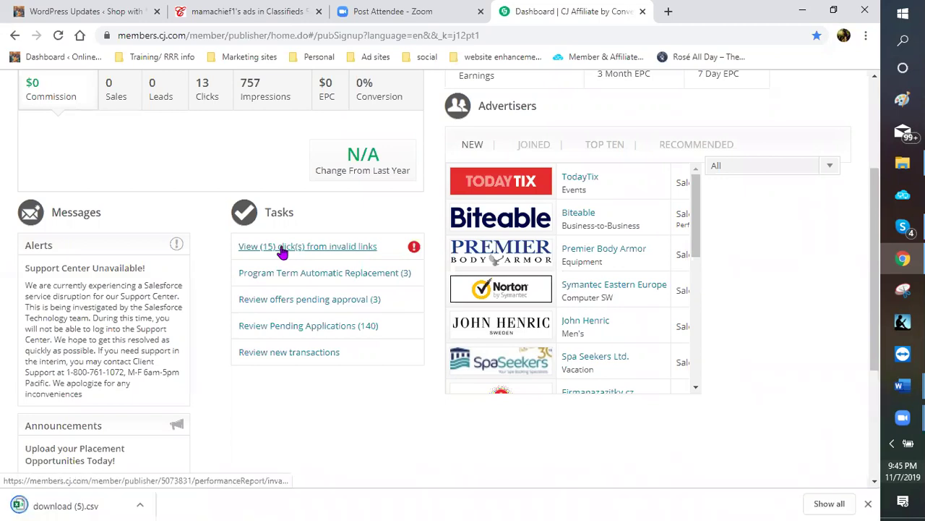
click(60, 503)
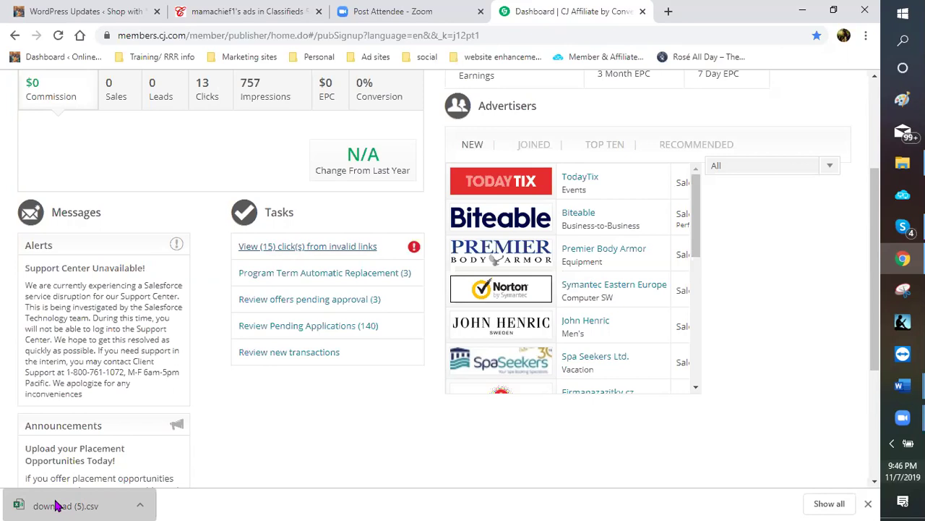
Open download (5).csv in Excel to view its 12 invalid-link entries
click(58, 506)
click(58, 506)
scroll(316, 292, up, 1)
scroll(310, 256, down, 1)
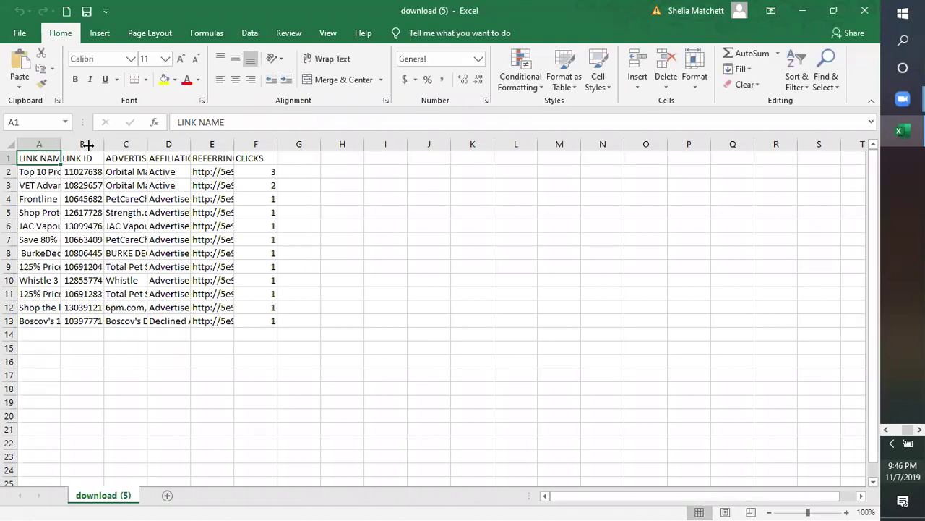
Widen columns A through E so link names, advertisers, statuses and referring URLs show fully
drag(62, 144, 192, 147)
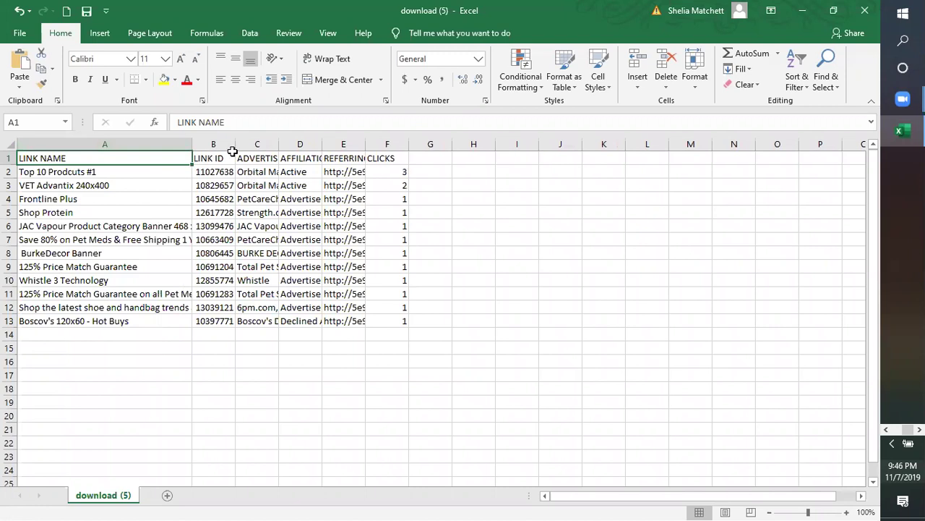
drag(235, 144, 305, 140)
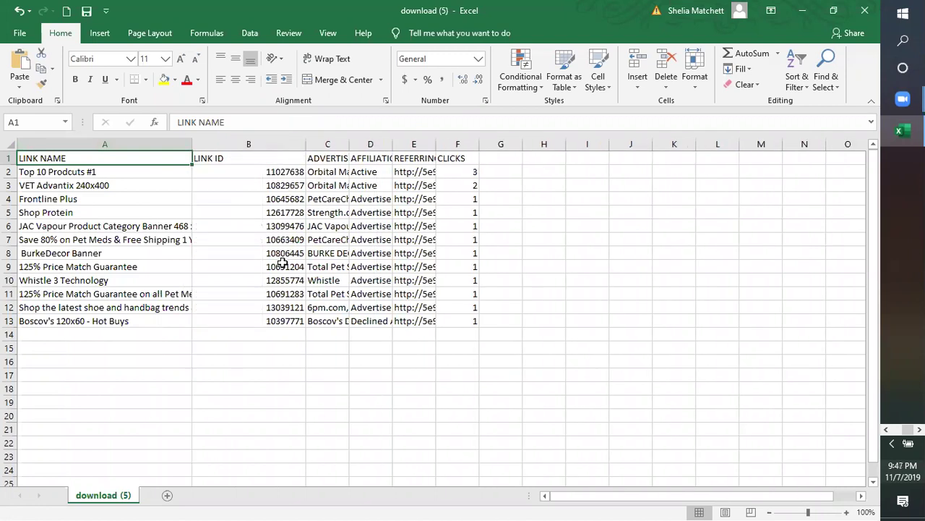
drag(349, 148, 447, 148)
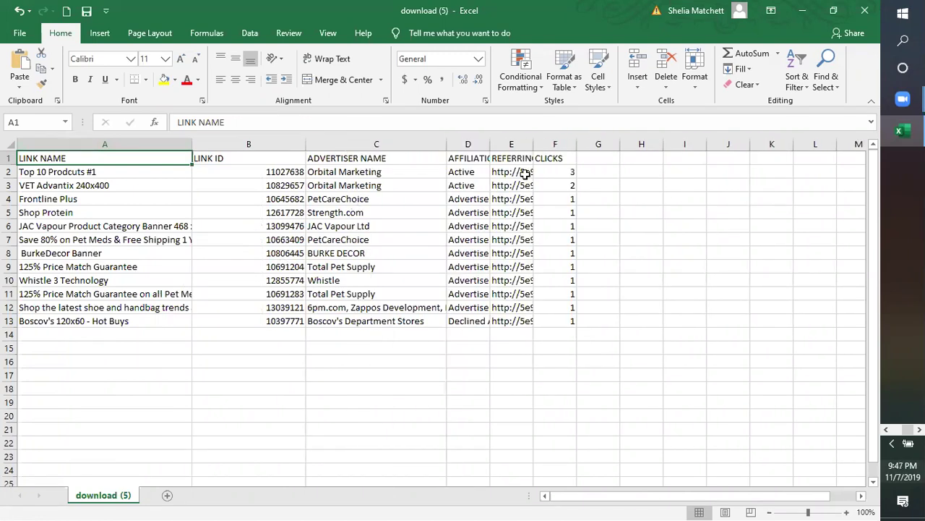
drag(532, 143, 478, 178)
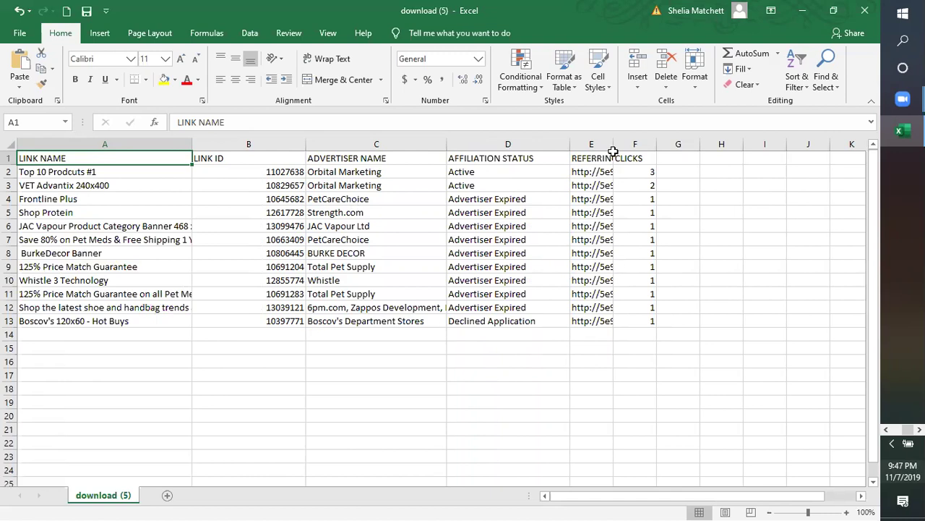
drag(614, 145, 615, 145)
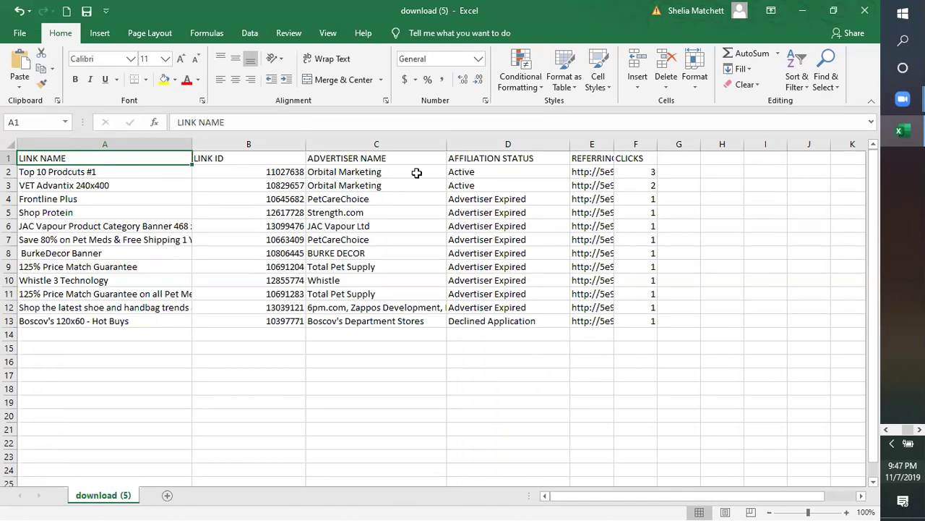
drag(657, 144, 756, 144)
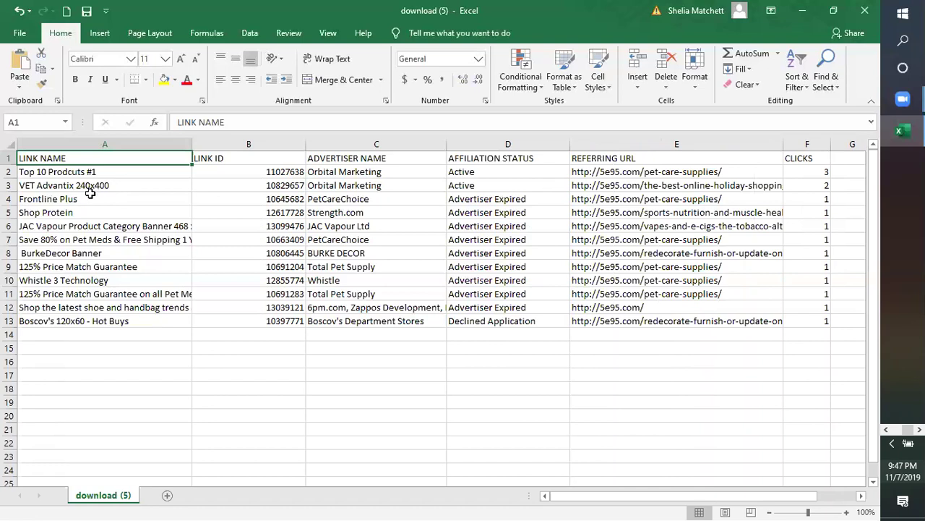
Read the Boscov's row's full referring URL in E13, then close Excel without saving
click(90, 193)
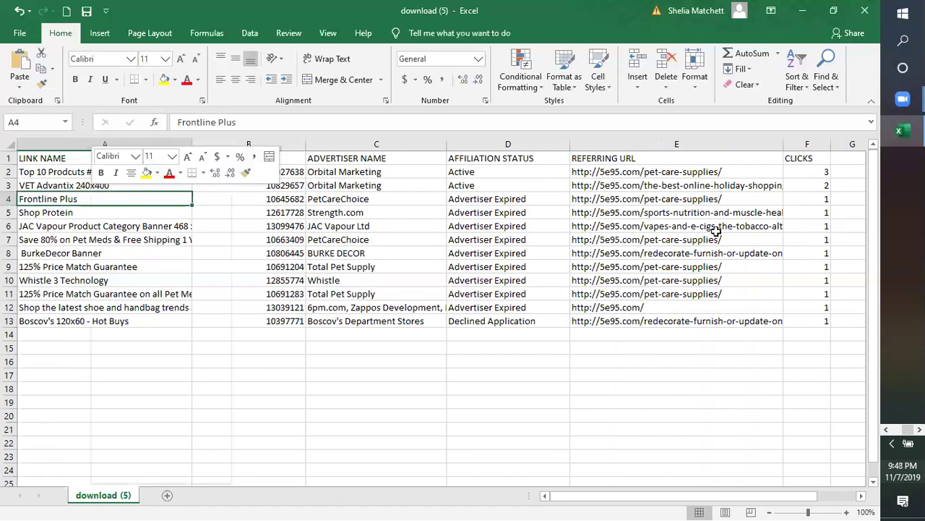
key(Up)
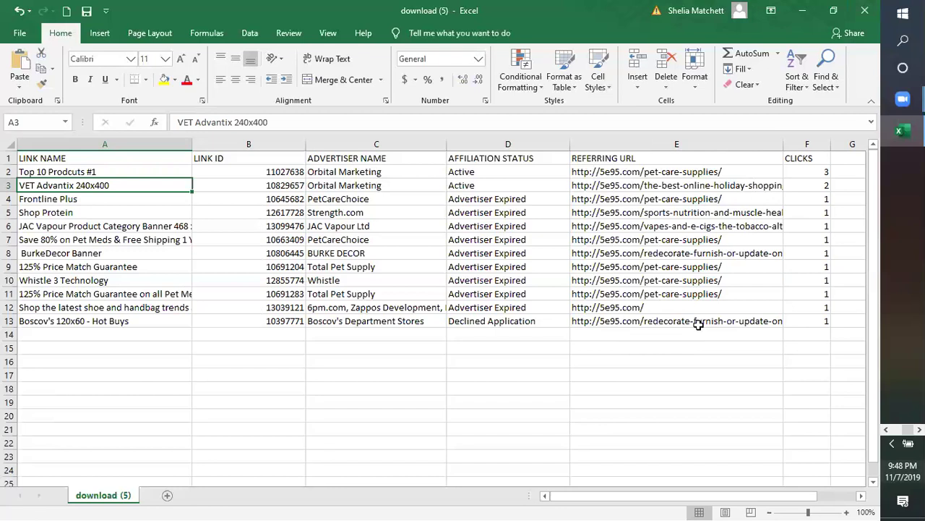
click(748, 321)
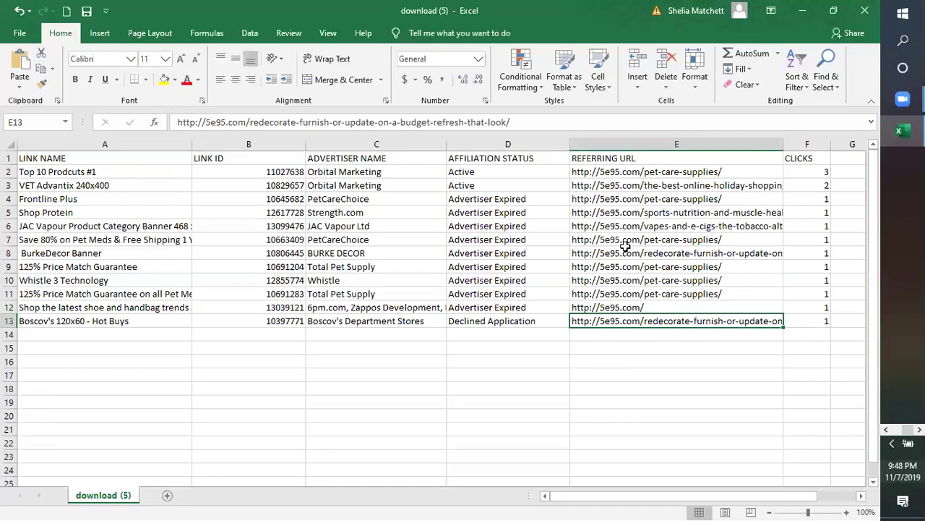
click(865, 10)
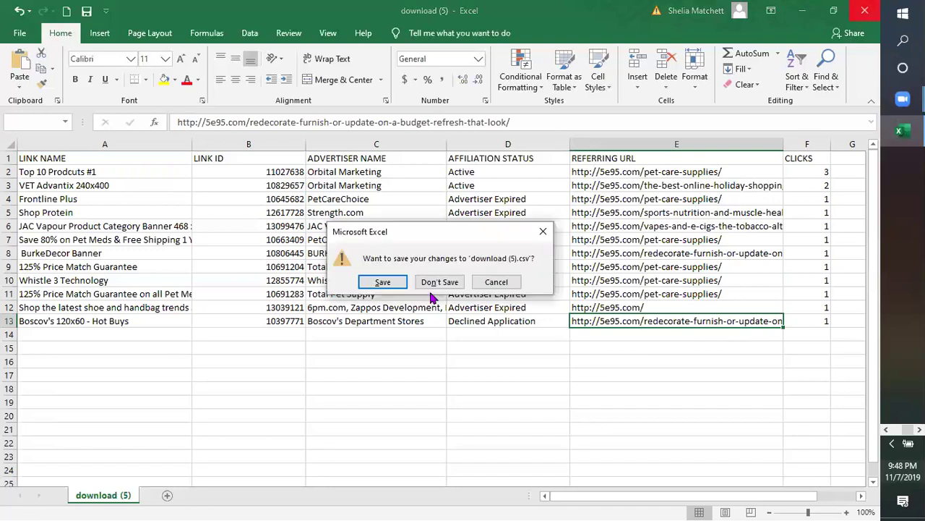
click(431, 286)
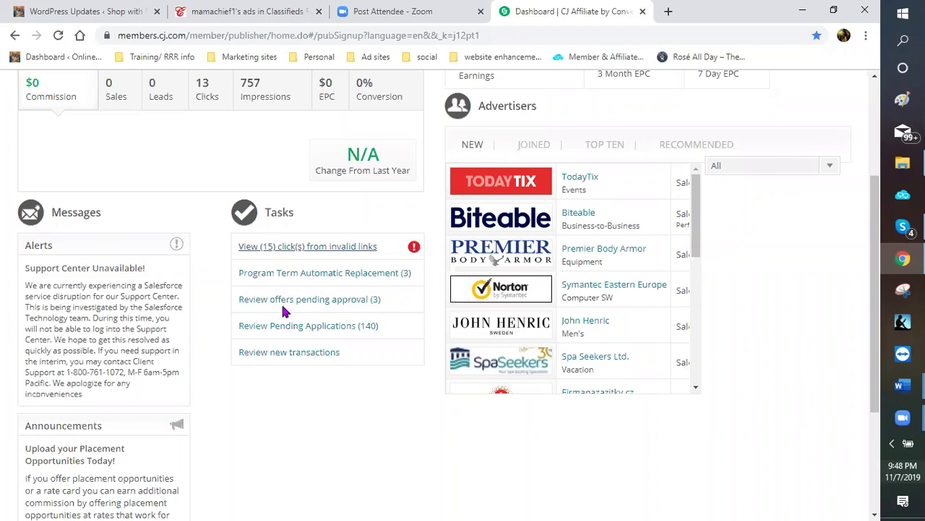
Change the Performance Summary range from Yesterday to This Week: 115 clicks, 5,068 impressions
scroll(280, 301, up, 3)
click(152, 233)
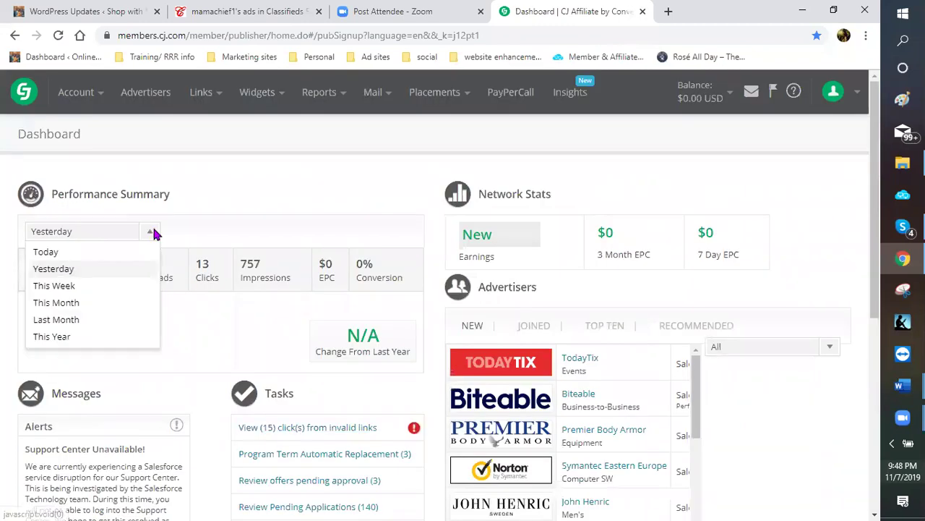
click(65, 294)
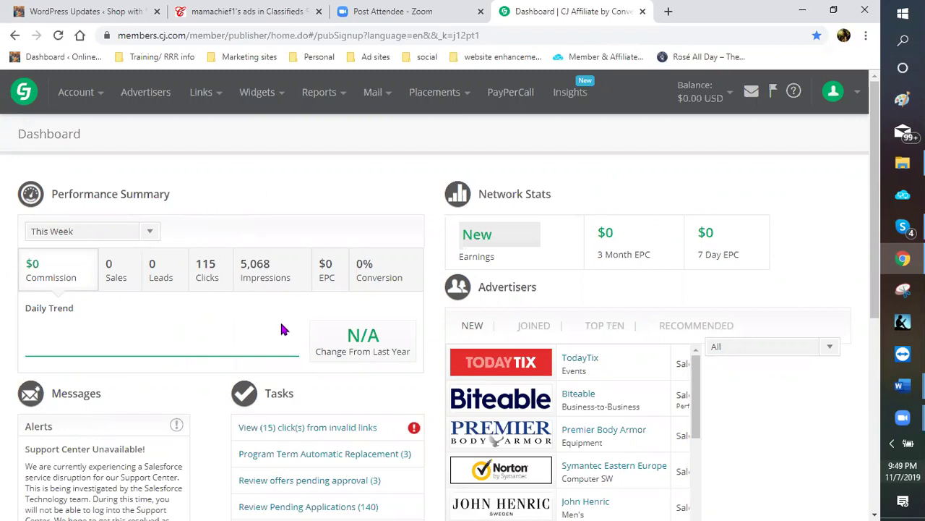
scroll(282, 329, down, 1)
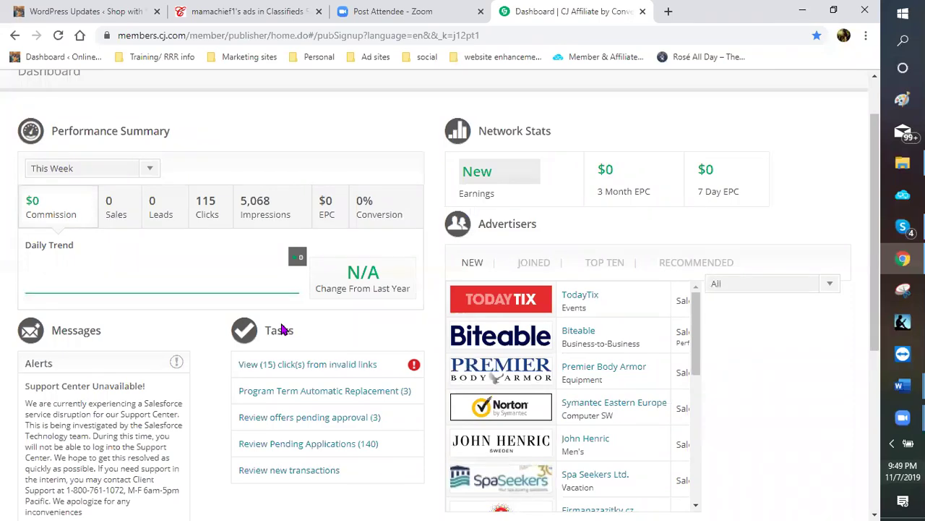
scroll(282, 329, down, 1)
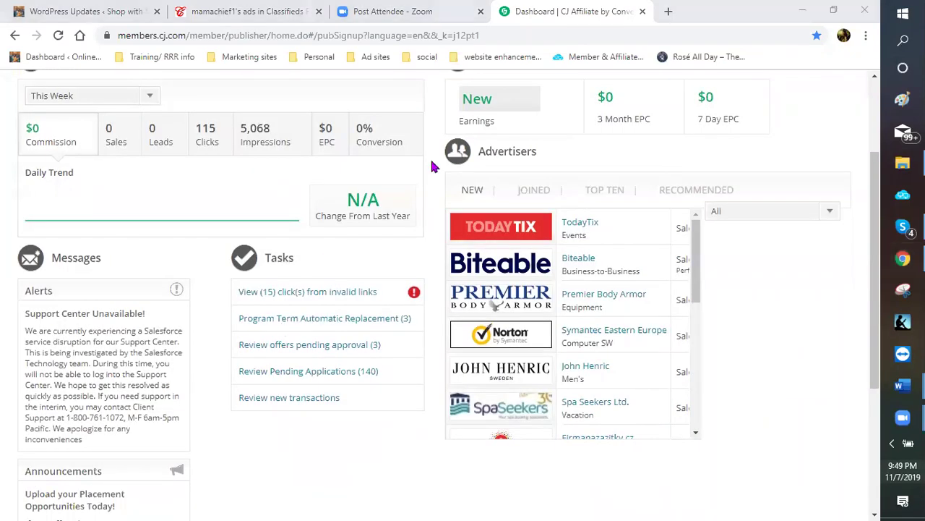
click(643, 13)
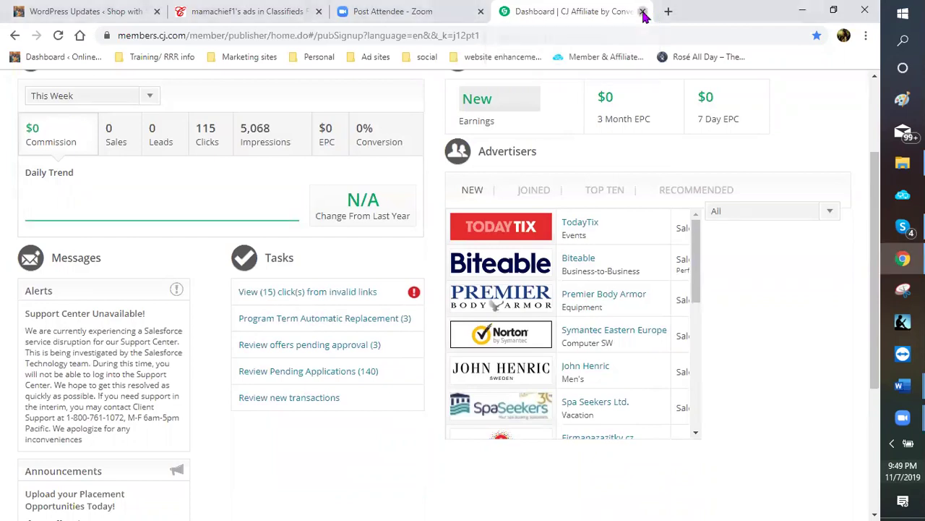
Replace the CJ tab with Free Broken Link Checker from the Training/ RRR info bookmarks
click(643, 13)
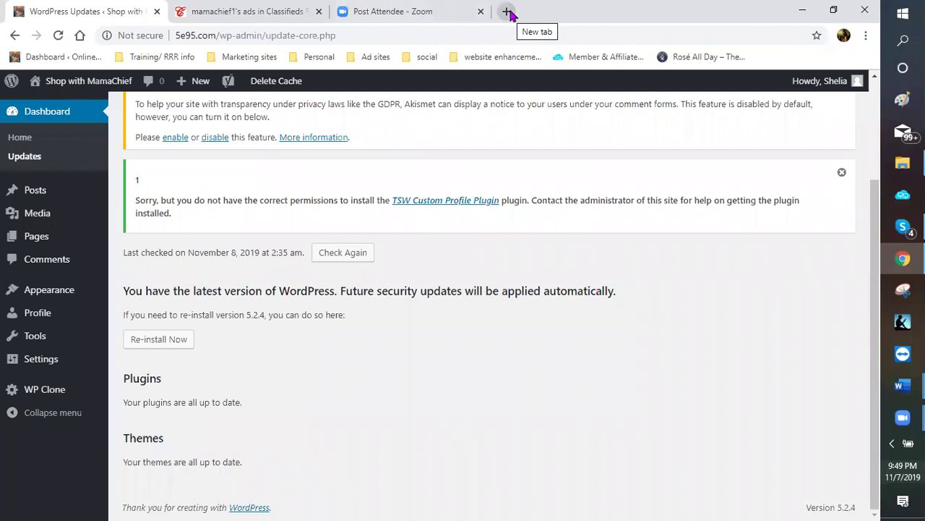
click(508, 12)
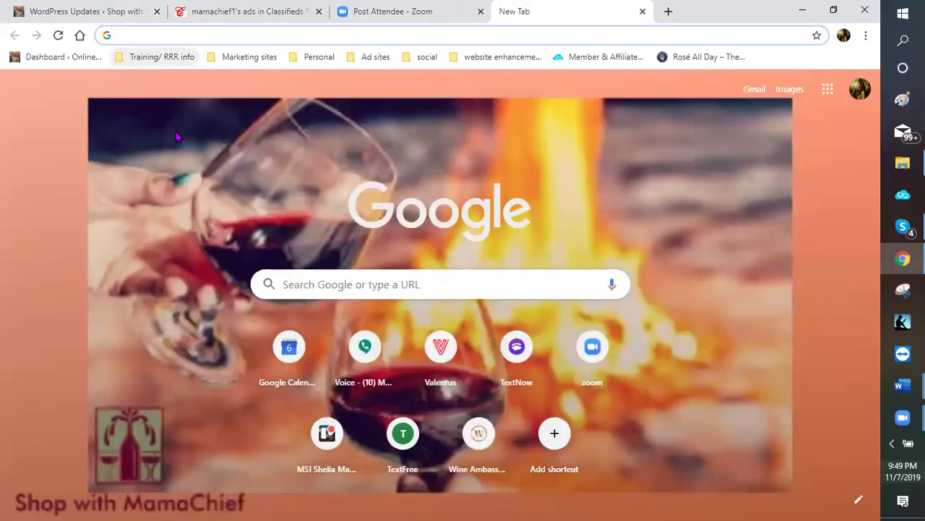
click(148, 57)
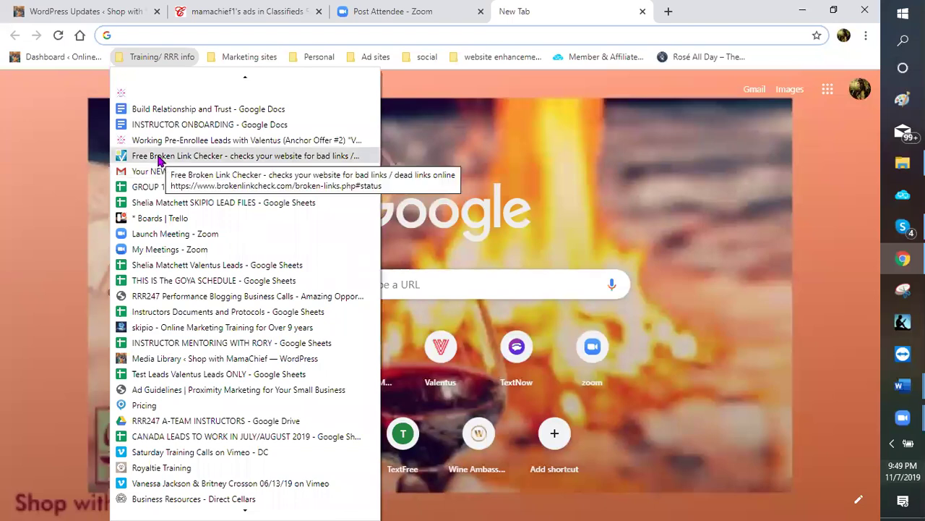
click(159, 158)
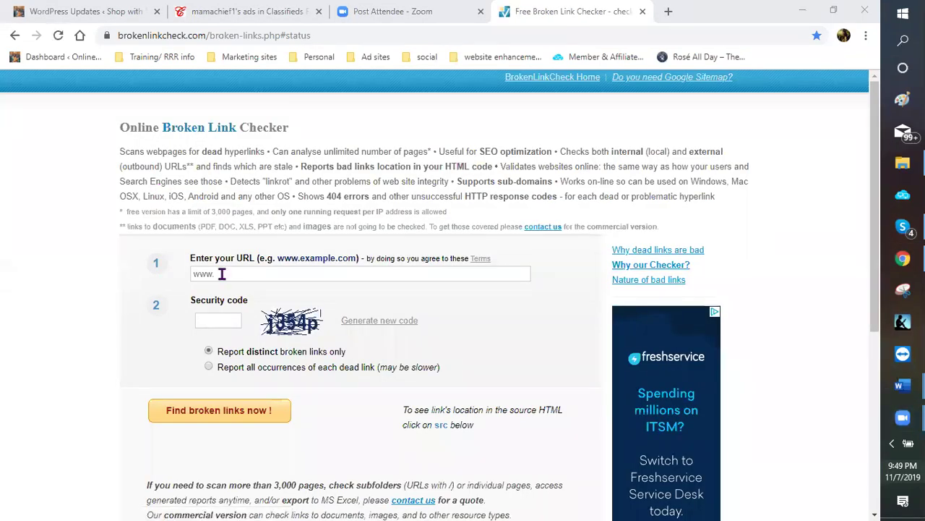
click(207, 273)
click(203, 281)
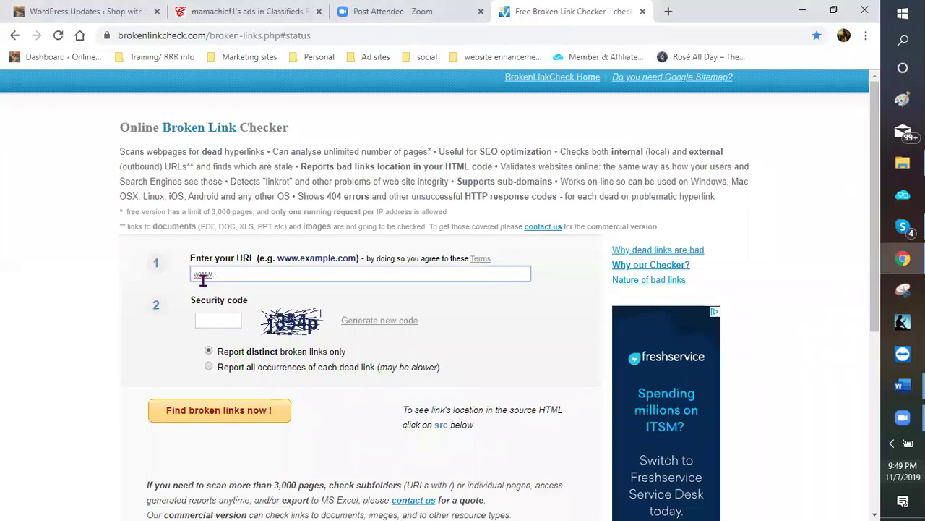
double_click(203, 278)
text(http://)
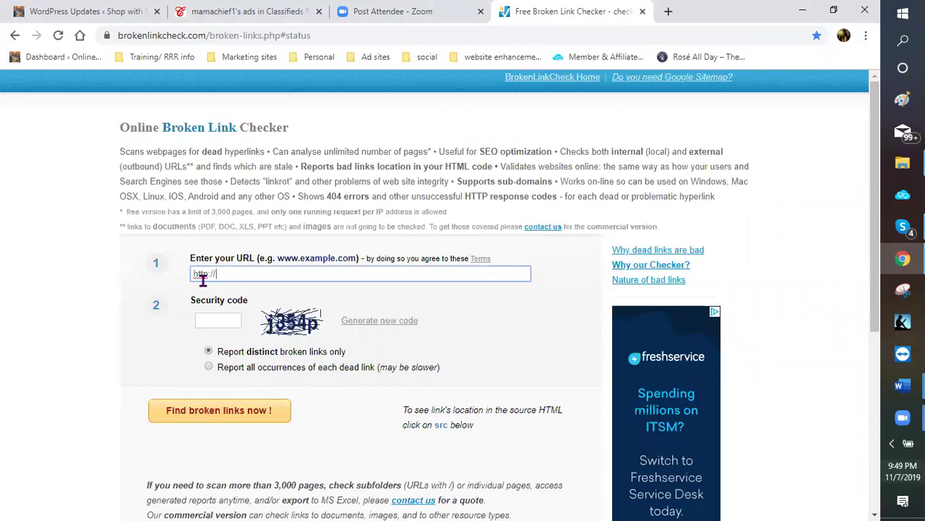
text(5e95.com)
click(231, 335)
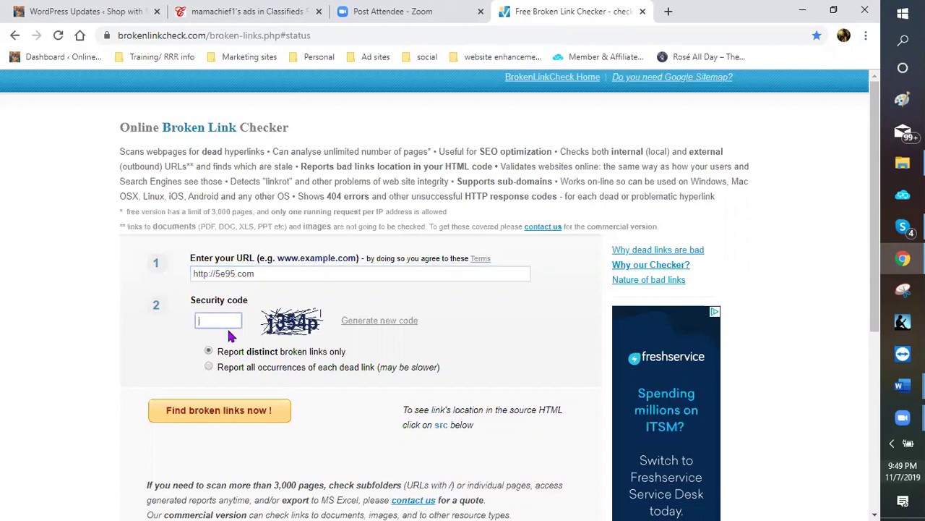
text(1)
text(354)
text(p)
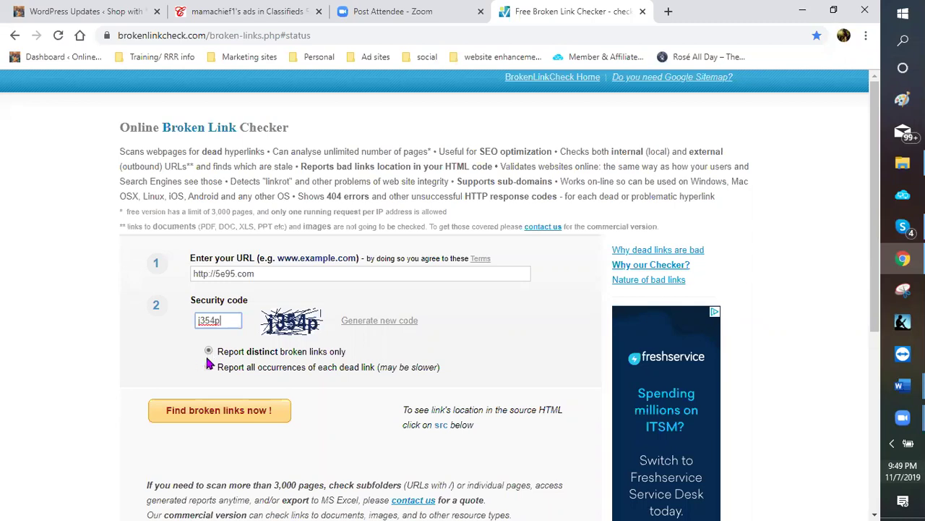
click(209, 367)
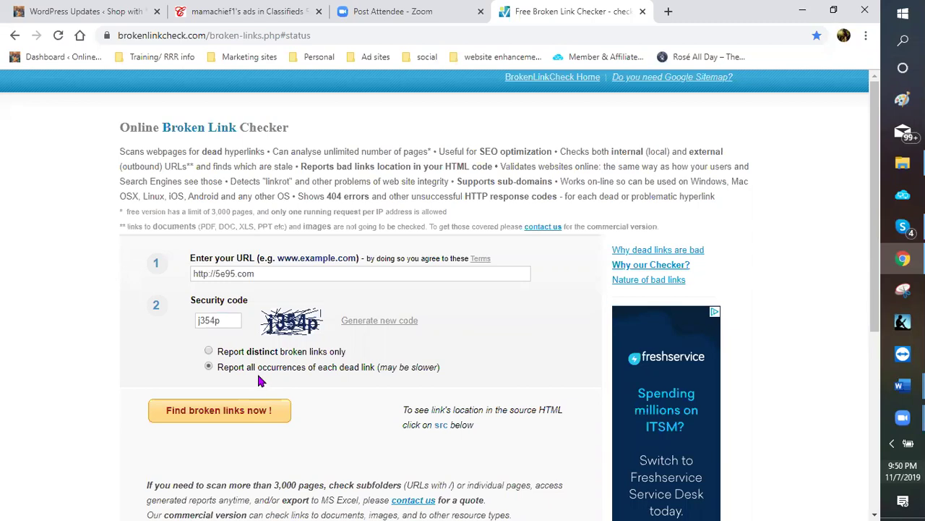
click(232, 417)
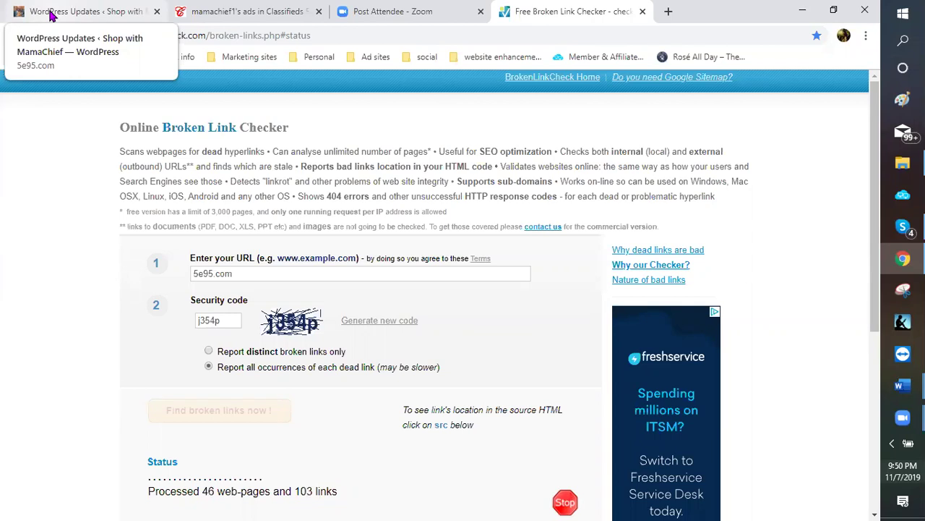
Switch to the WordPress admin tab and show Pages > All Pages (228 pages)
click(50, 14)
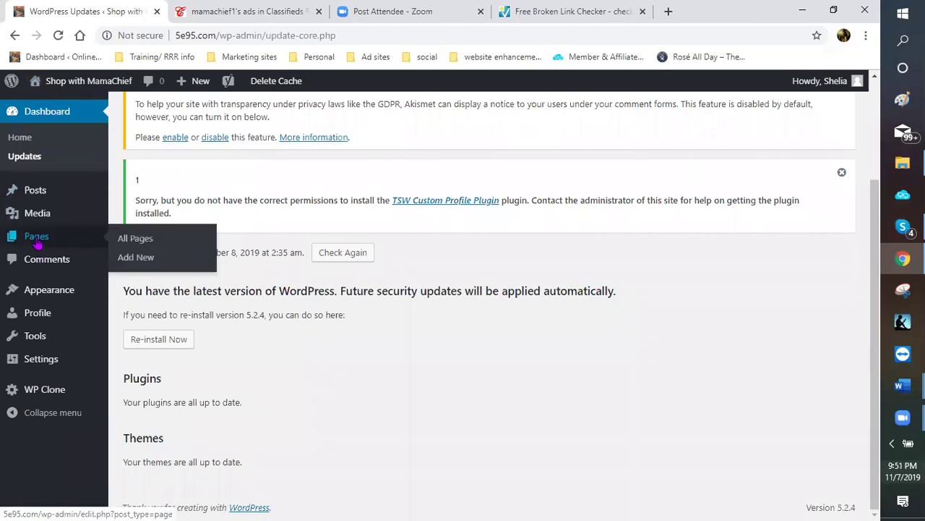
click(37, 245)
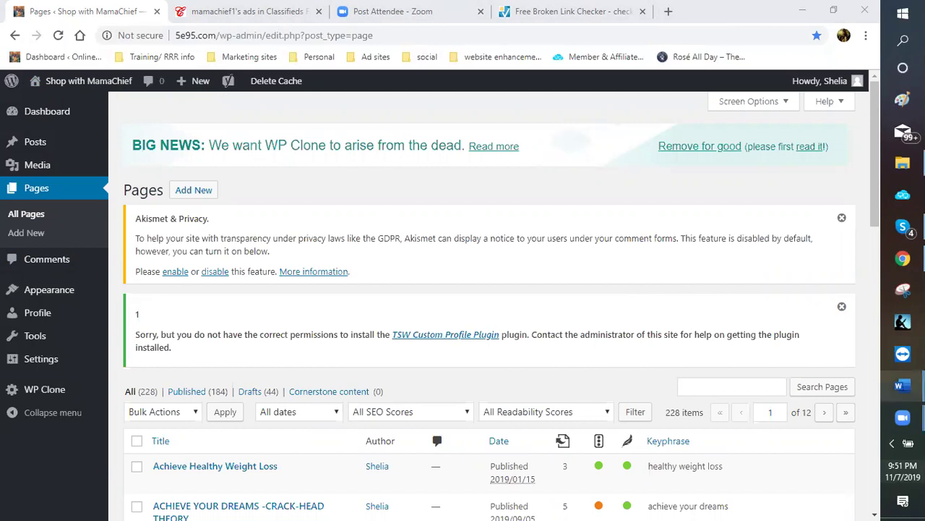
Bring the 'ad copy - various 6-21-19' Word document forward and maximize it
mouse_move(902, 385)
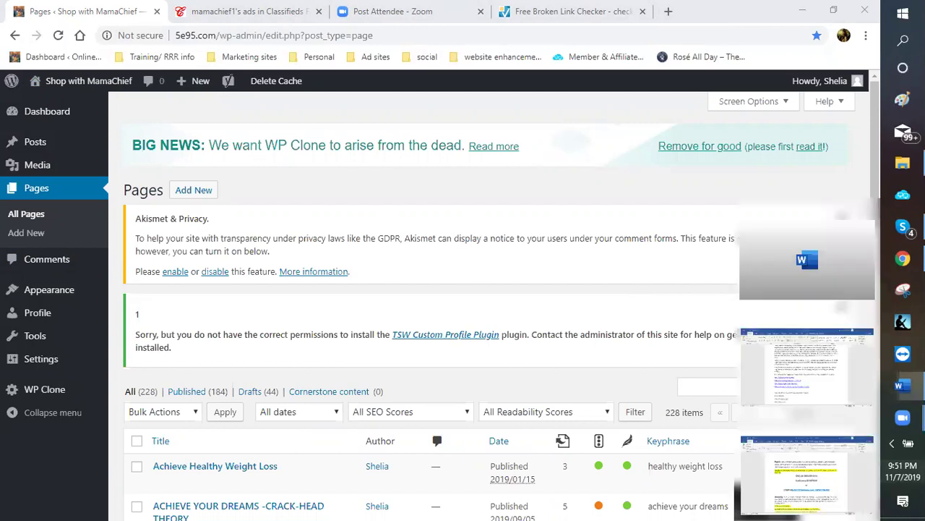
mouse_move(867, 318)
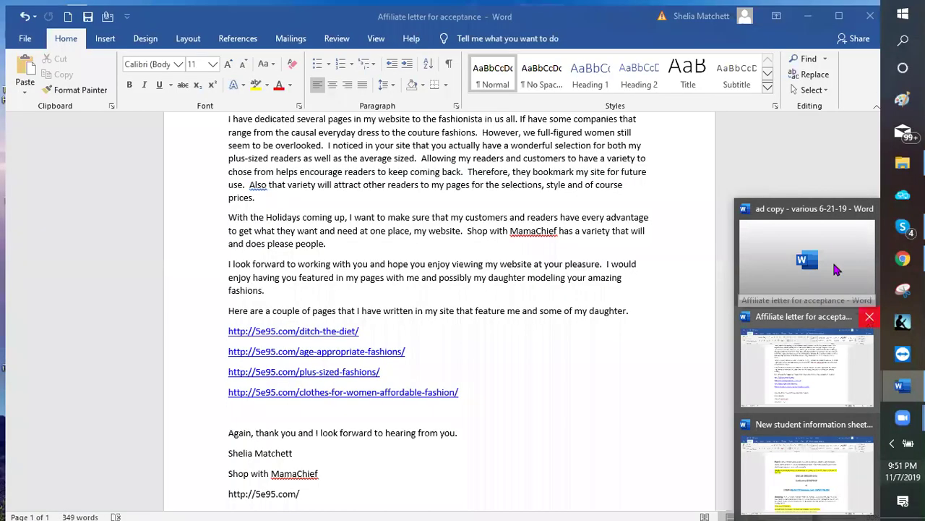
mouse_move(835, 268)
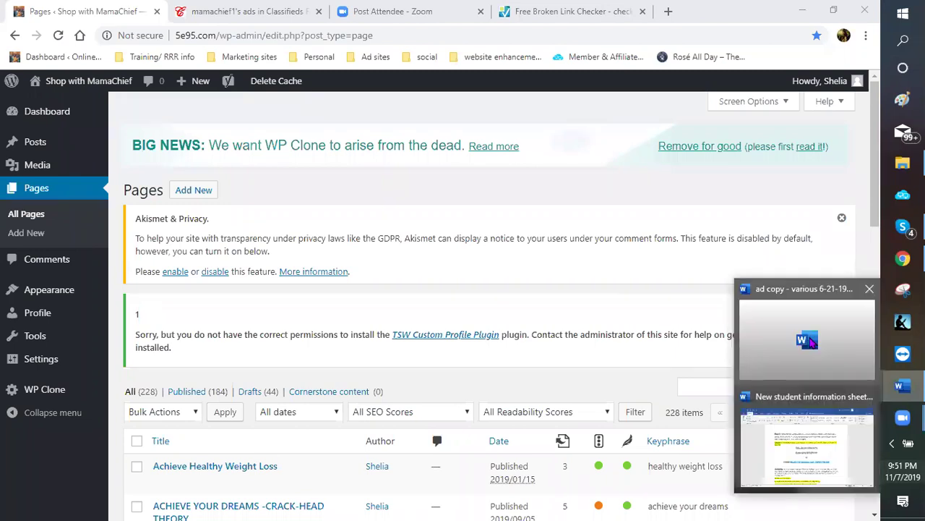
click(811, 325)
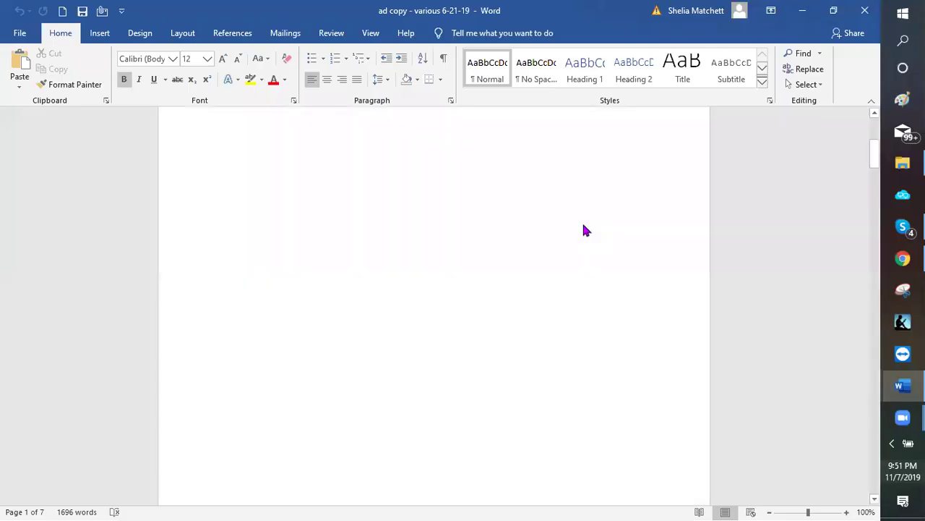
key(alt+Tab)
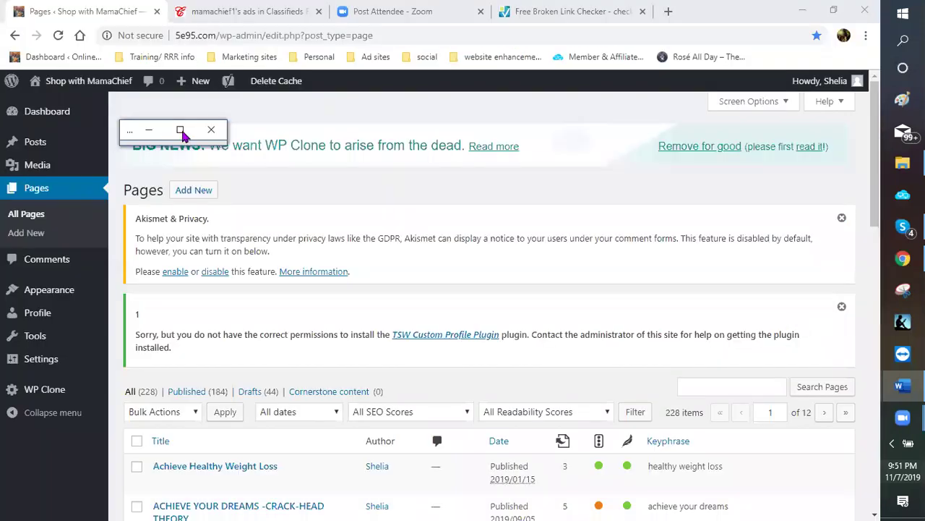
click(180, 131)
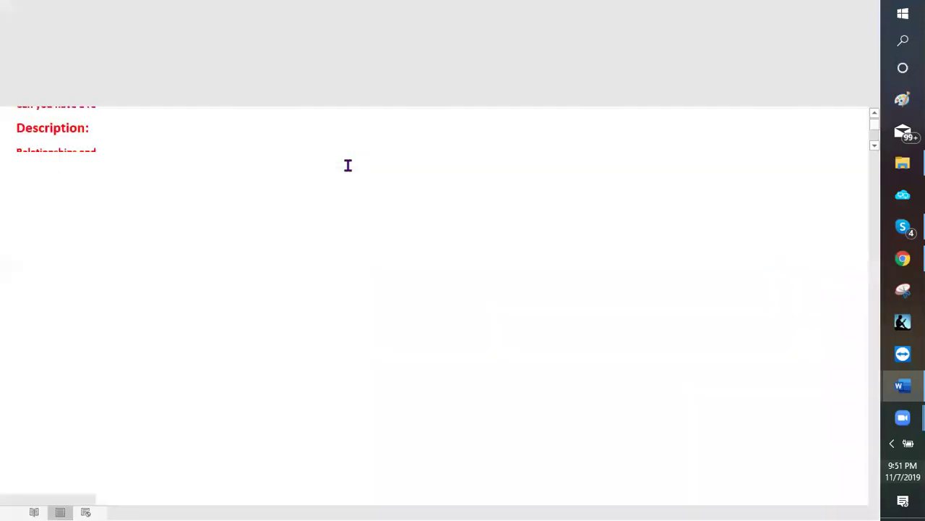
scroll(419, 263, up, 4)
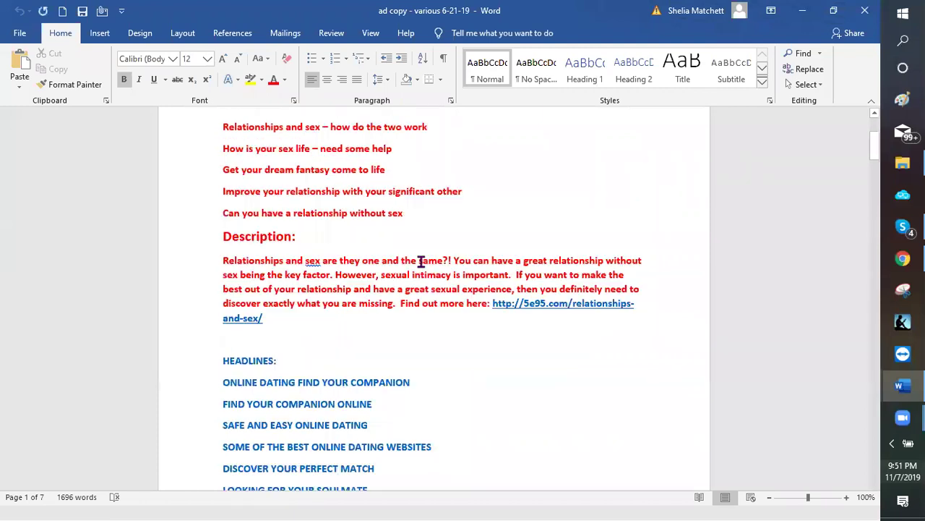
scroll(422, 243, up, 3)
scroll(351, 167, down, 1)
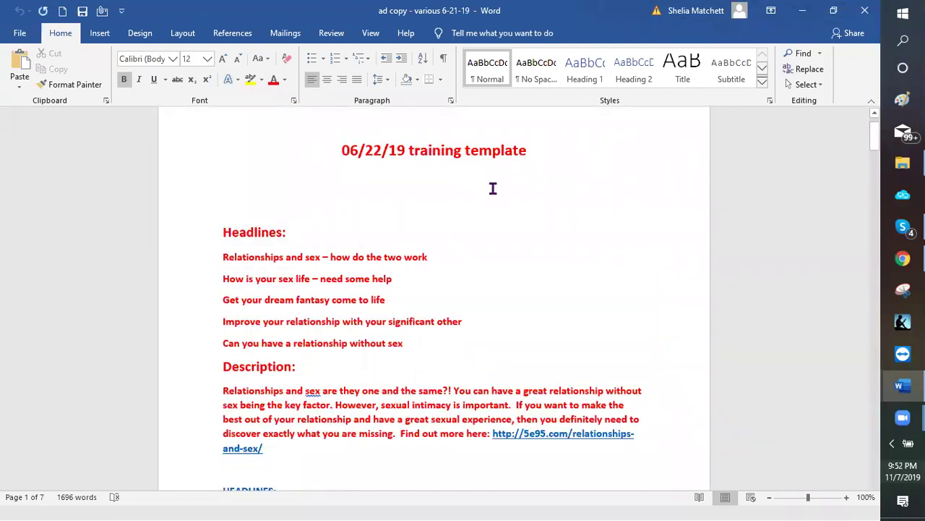
scroll(430, 188, down, 1)
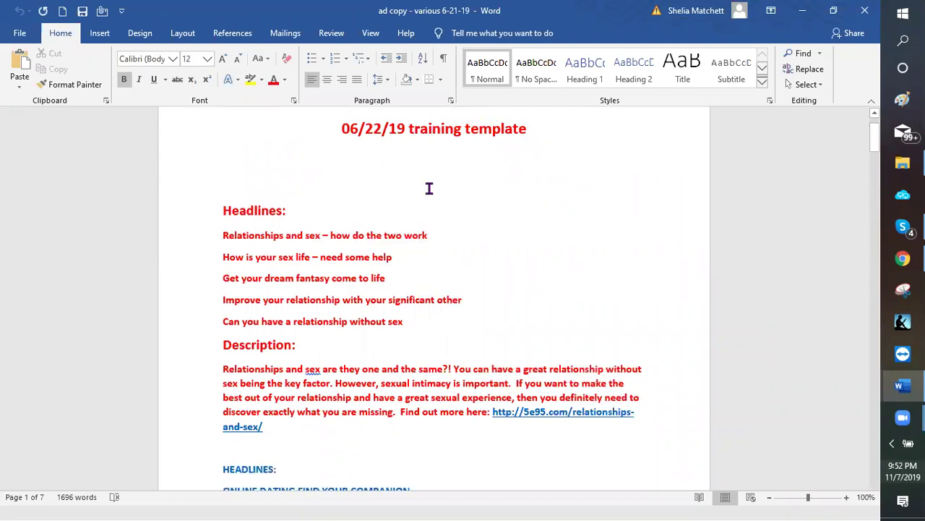
scroll(429, 187, down, 2)
scroll(430, 188, down, 1)
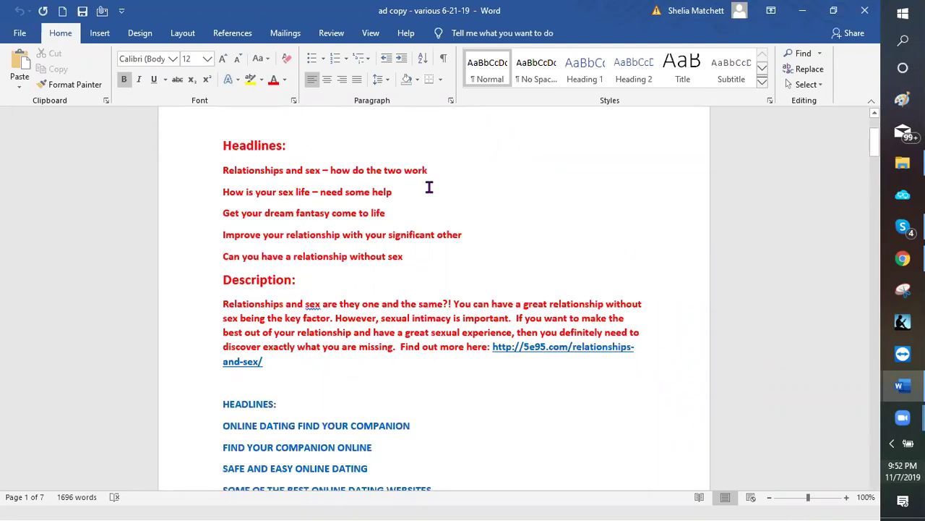
scroll(457, 281, down, 5)
scroll(206, 282, down, 3)
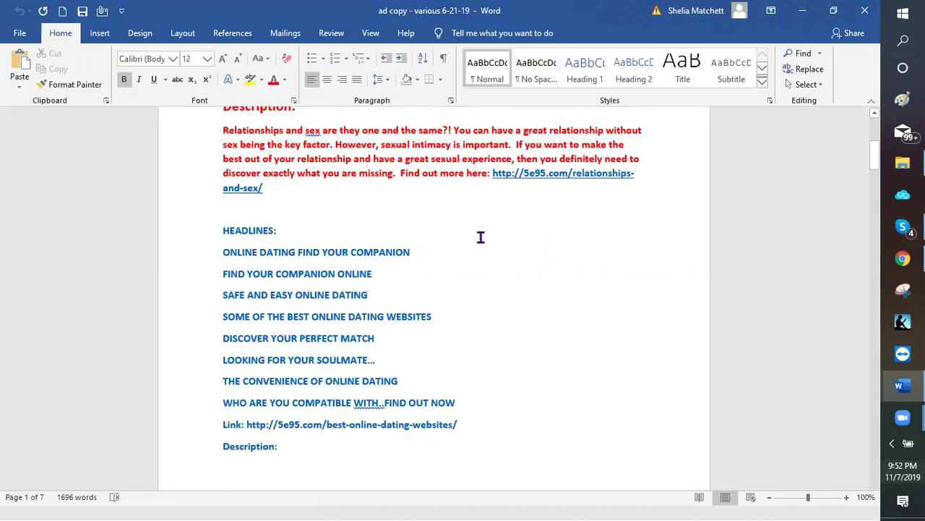
scroll(467, 259, down, 1)
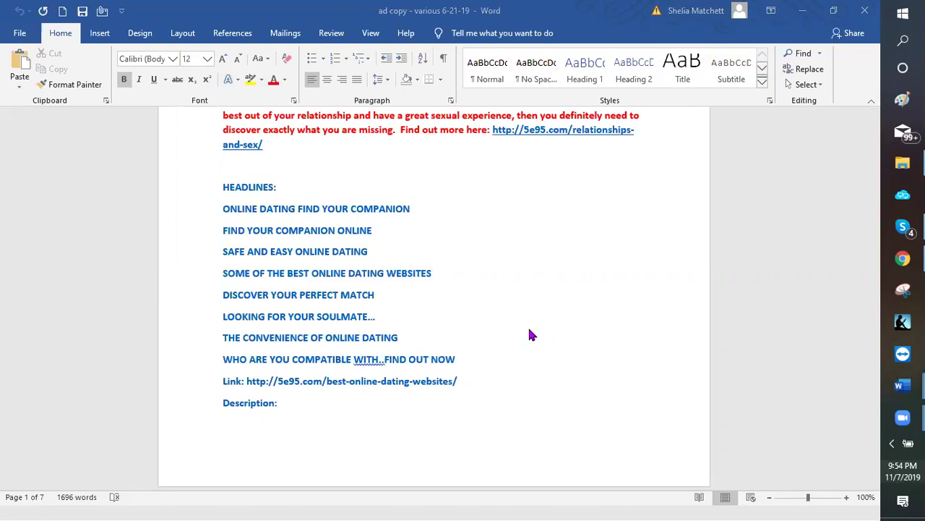
scroll(448, 299, up, 1)
scroll(238, 389, down, 1)
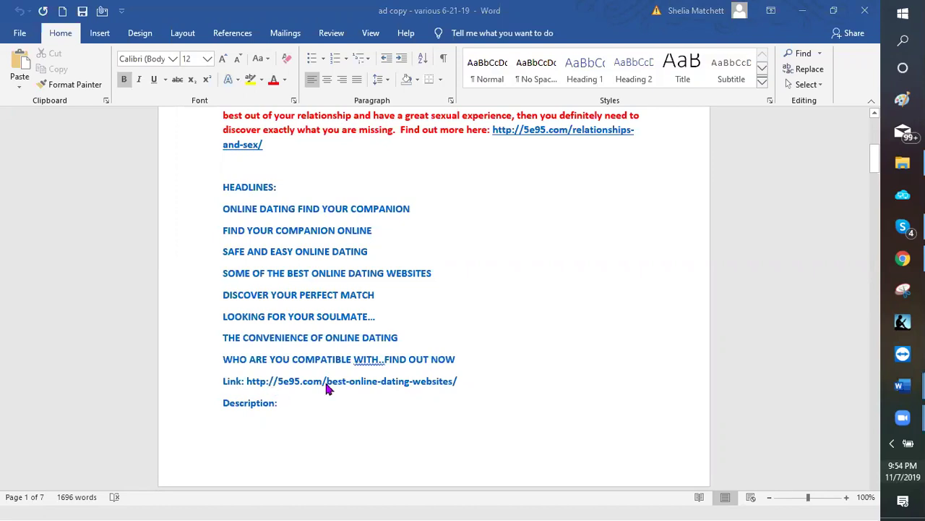
scroll(345, 362, down, 1)
scroll(345, 362, down, 3)
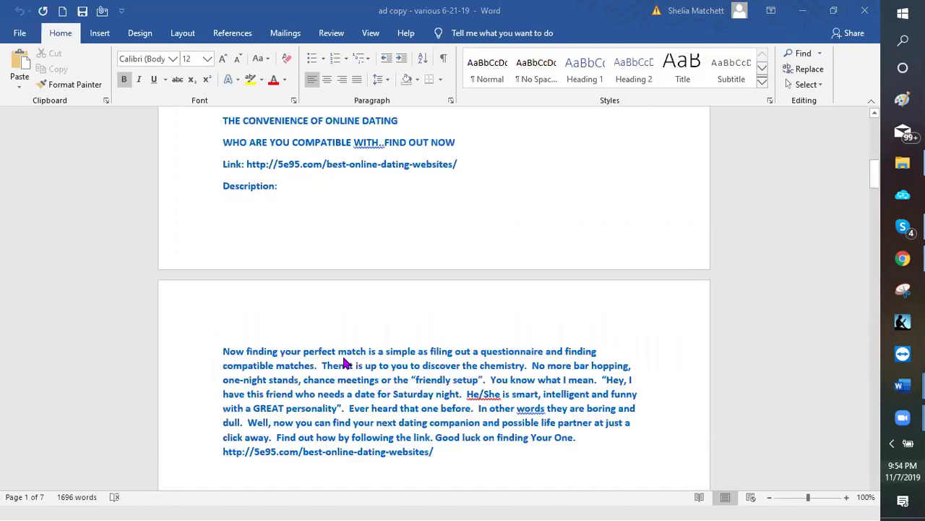
scroll(345, 363, down, 1)
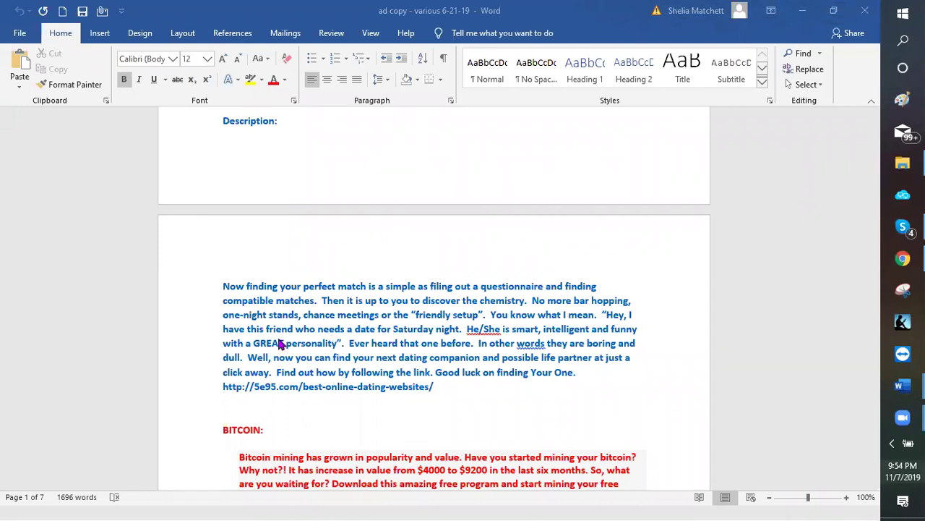
scroll(253, 347, down, 3)
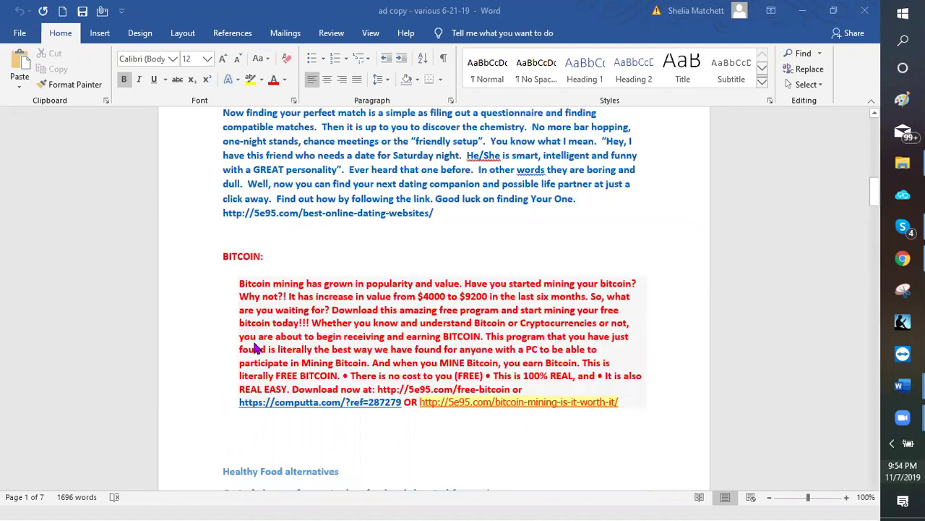
scroll(260, 332, down, 3)
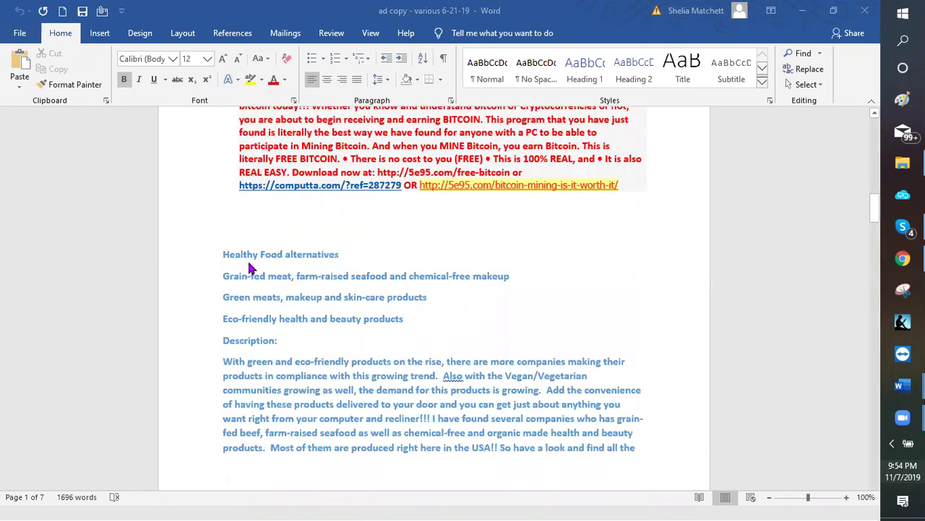
scroll(243, 291, down, 1)
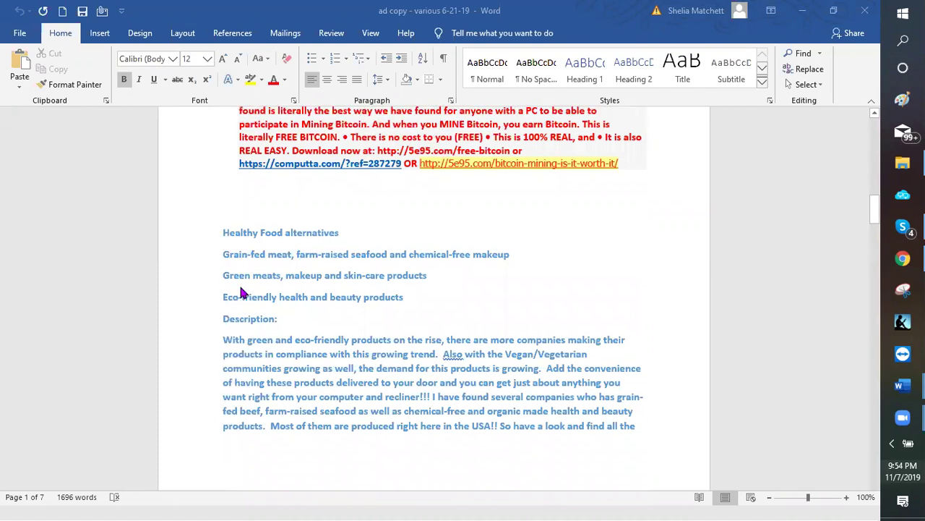
scroll(242, 292, down, 3)
scroll(242, 293, down, 3)
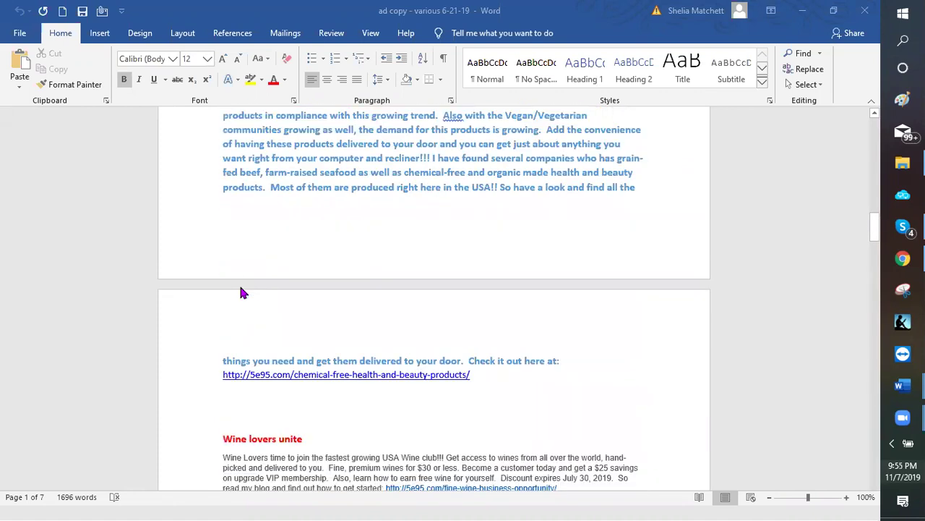
scroll(245, 283, down, 4)
scroll(244, 284, down, 3)
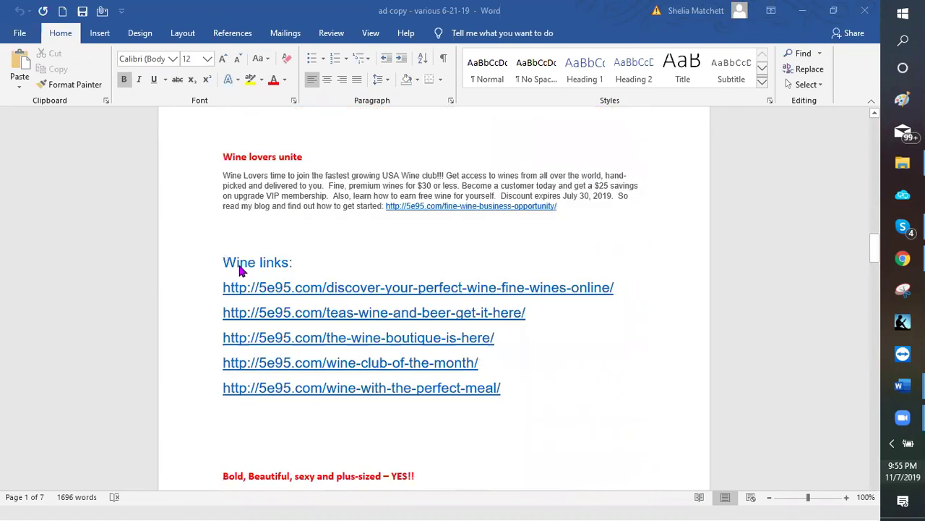
scroll(333, 195, down, 1)
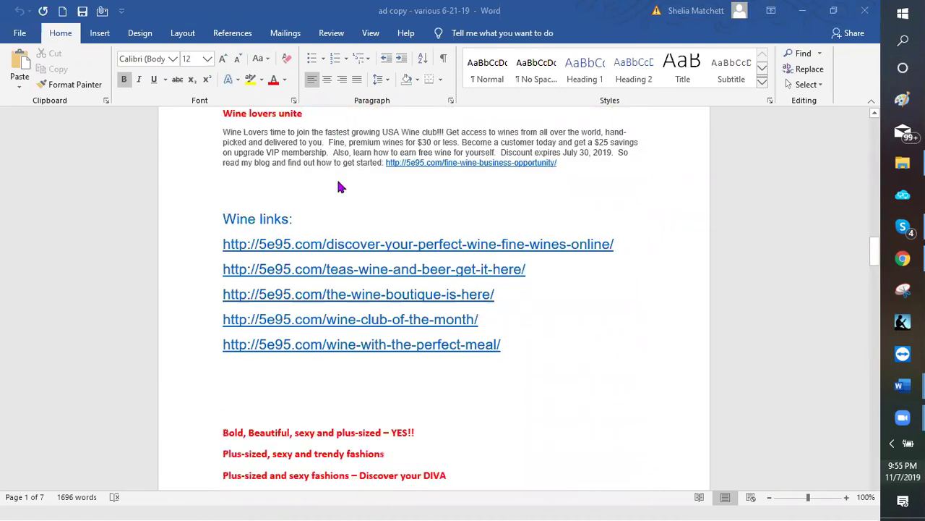
scroll(330, 243, down, 3)
scroll(320, 245, down, 2)
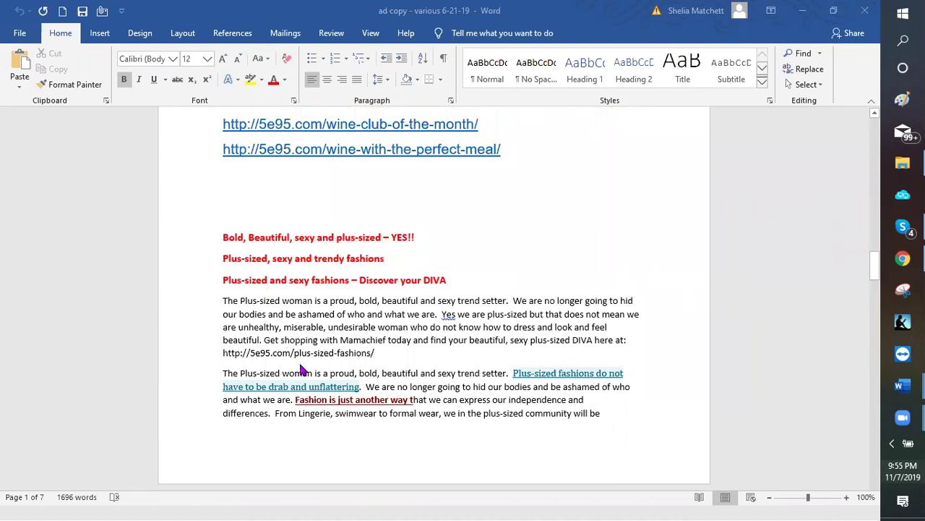
scroll(297, 224, down, 2)
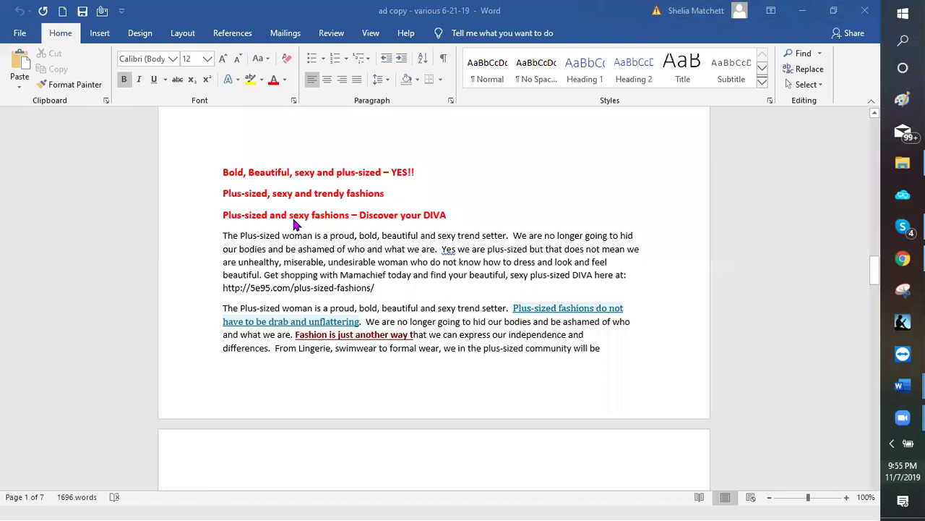
scroll(311, 356, down, 2)
scroll(304, 361, down, 1)
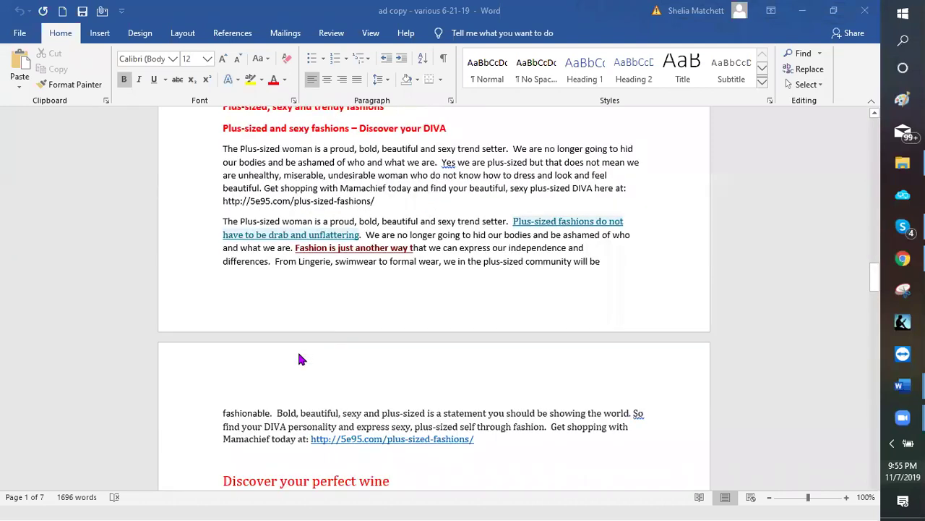
scroll(301, 361, down, 3)
scroll(301, 354, down, 3)
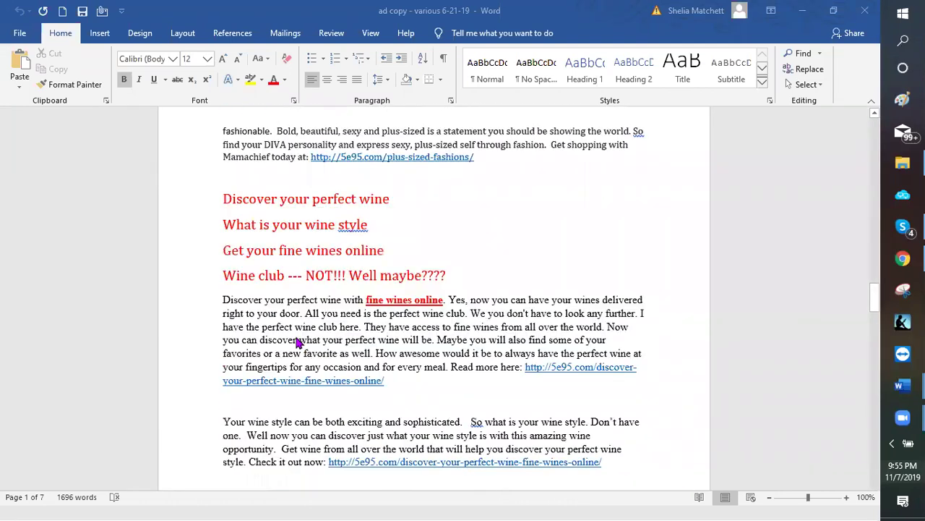
scroll(311, 228, down, 1)
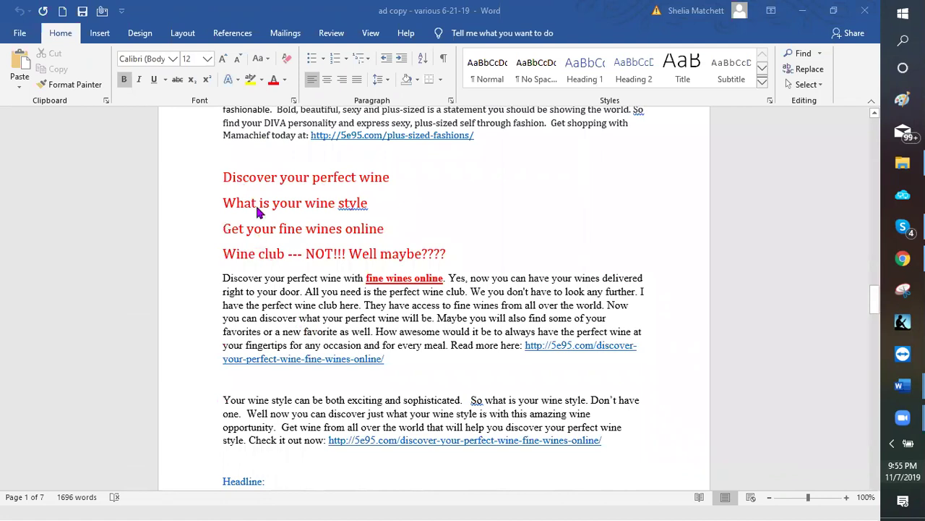
scroll(293, 318, down, 2)
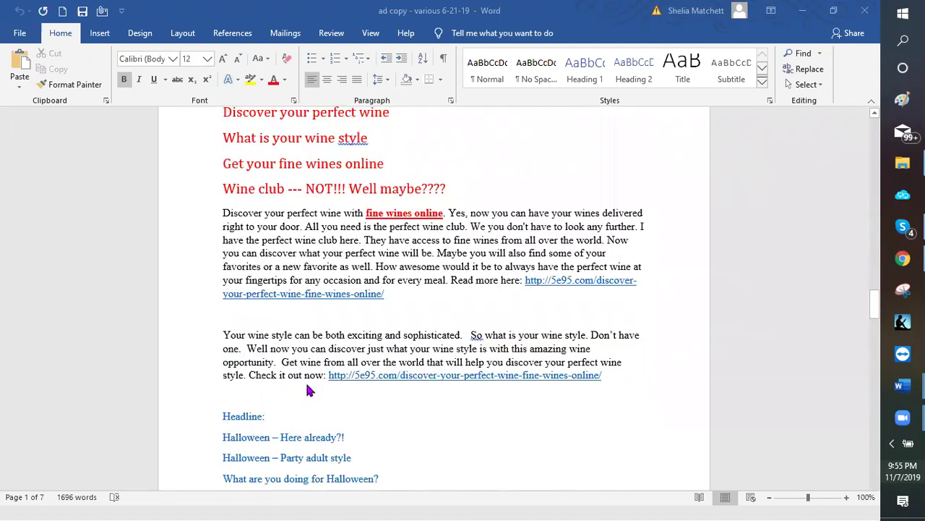
scroll(228, 211, up, 2)
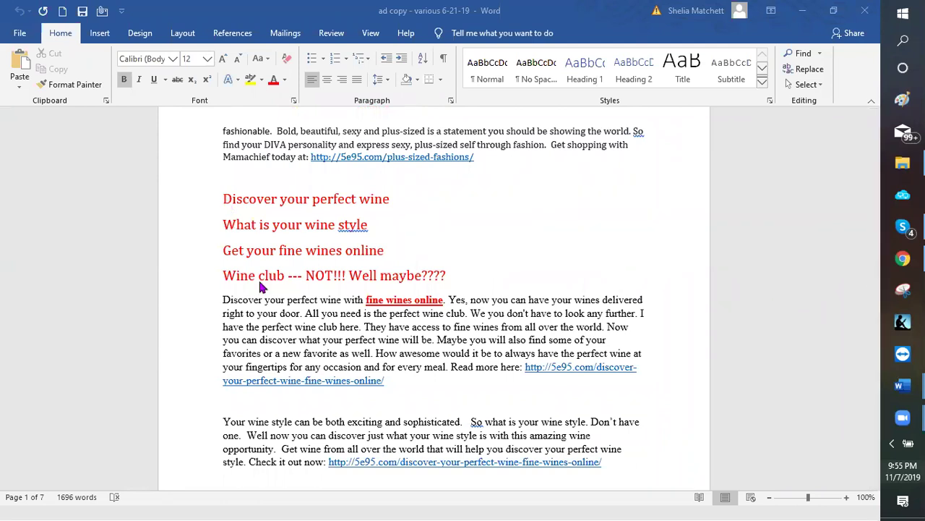
scroll(253, 282, down, 2)
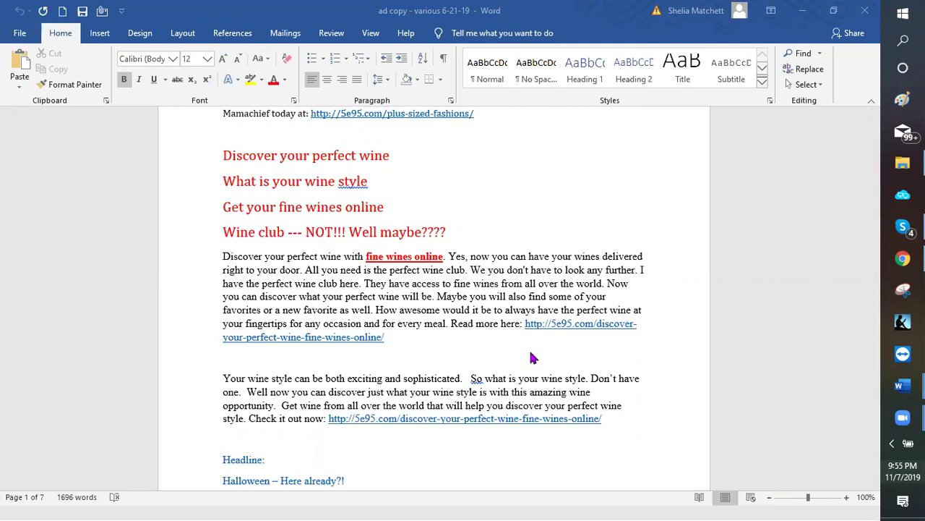
Scroll up through the ad copy document to the dating headlines
scroll(401, 355, up, 3)
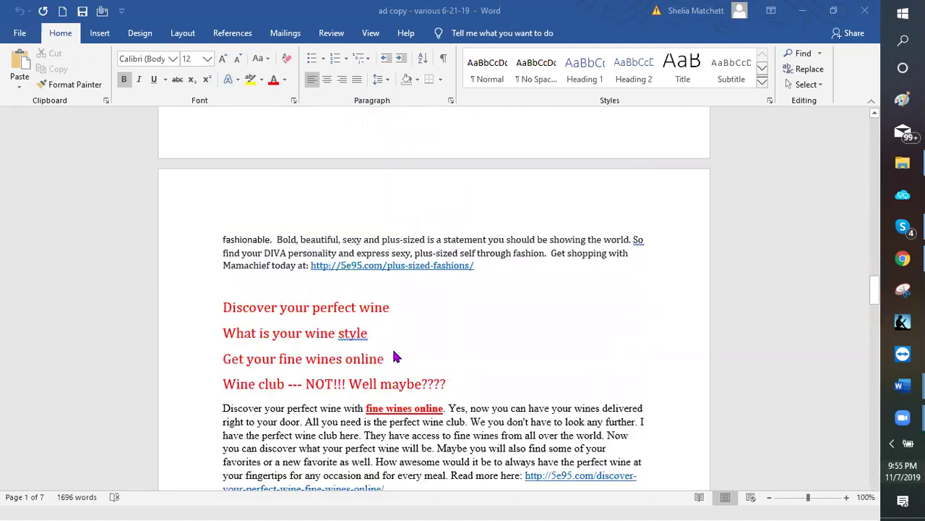
scroll(387, 348, up, 5)
scroll(385, 354, up, 3)
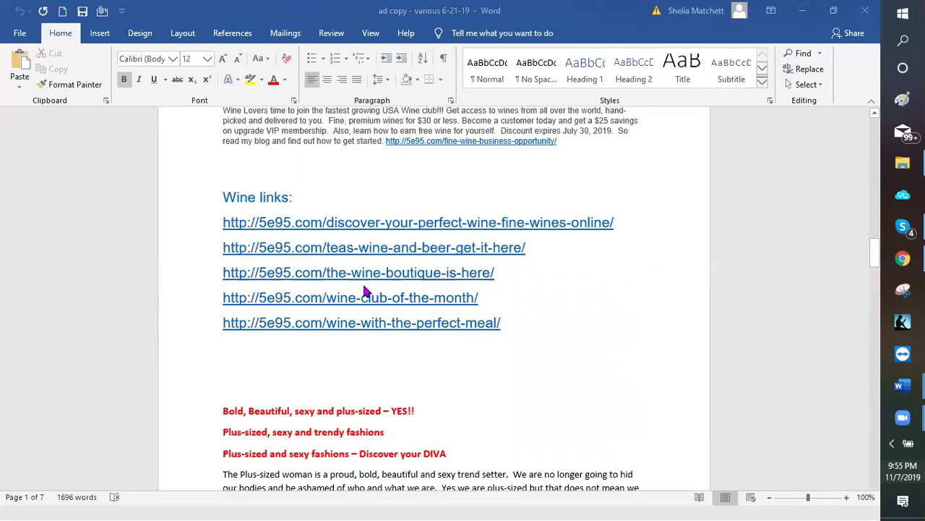
scroll(358, 290, up, 1)
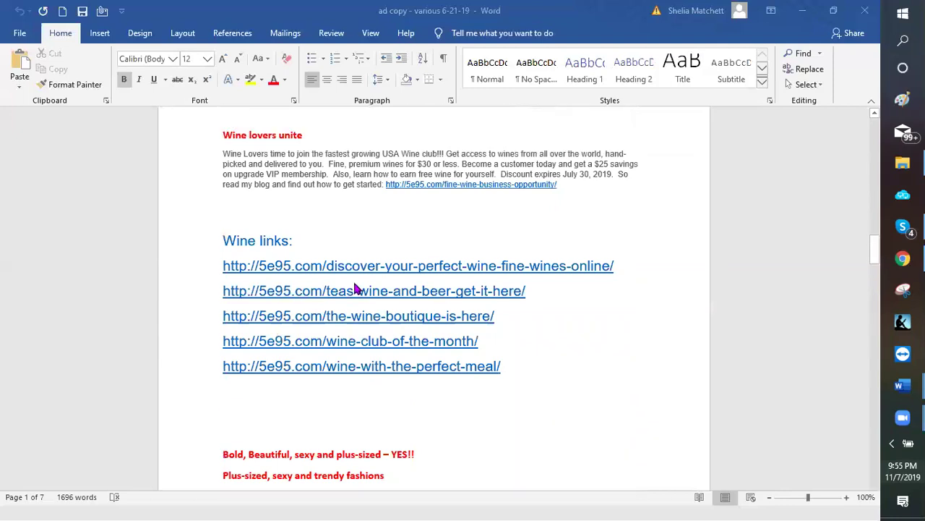
scroll(350, 284, up, 1)
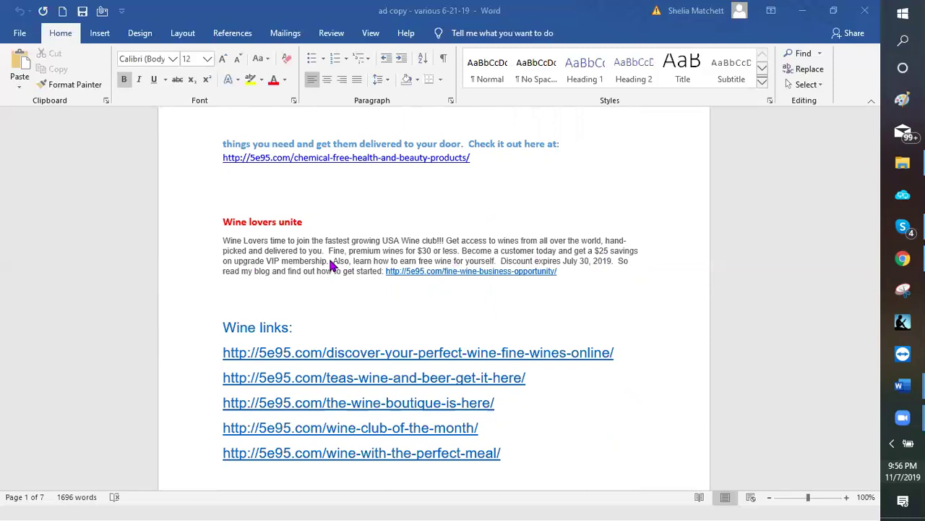
scroll(377, 250, down, 1)
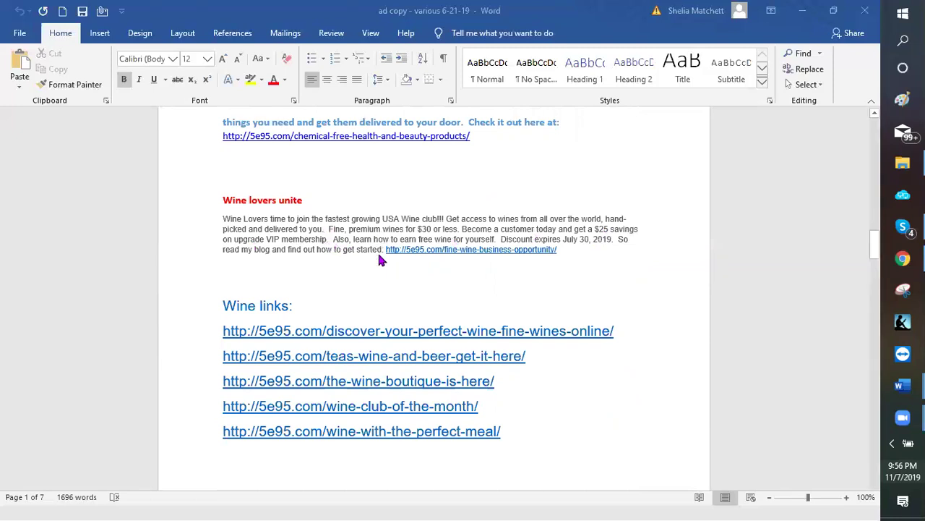
scroll(554, 124, up, 2)
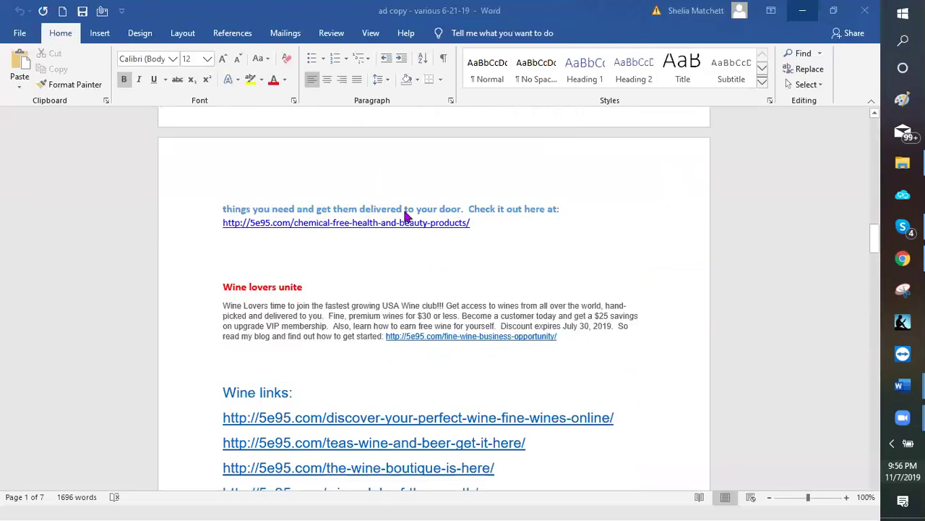
scroll(406, 209, up, 3)
scroll(391, 207, up, 2)
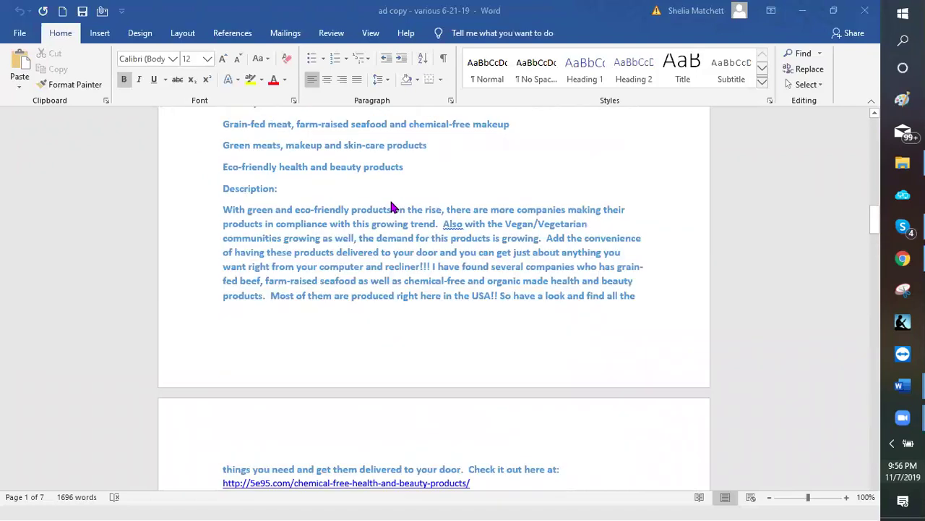
scroll(391, 207, up, 5)
scroll(390, 208, up, 6)
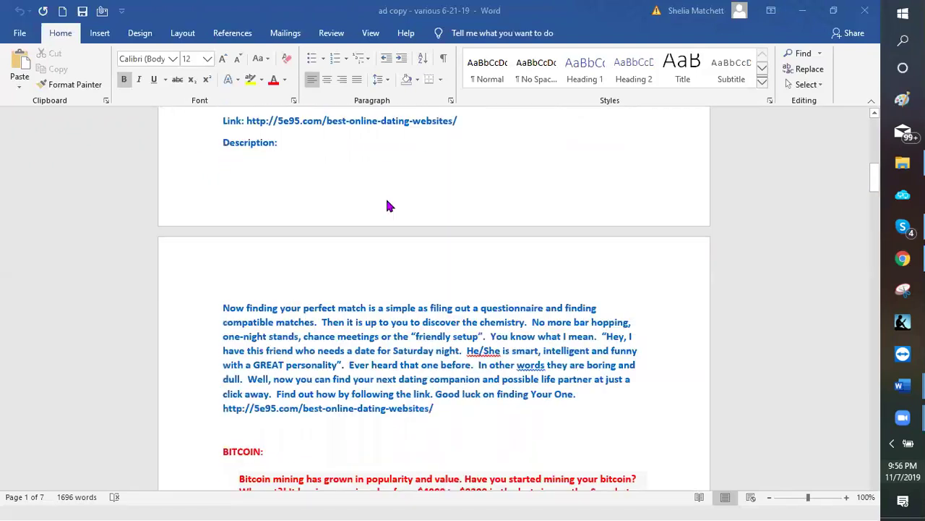
scroll(383, 209, up, 3)
scroll(383, 195, up, 1)
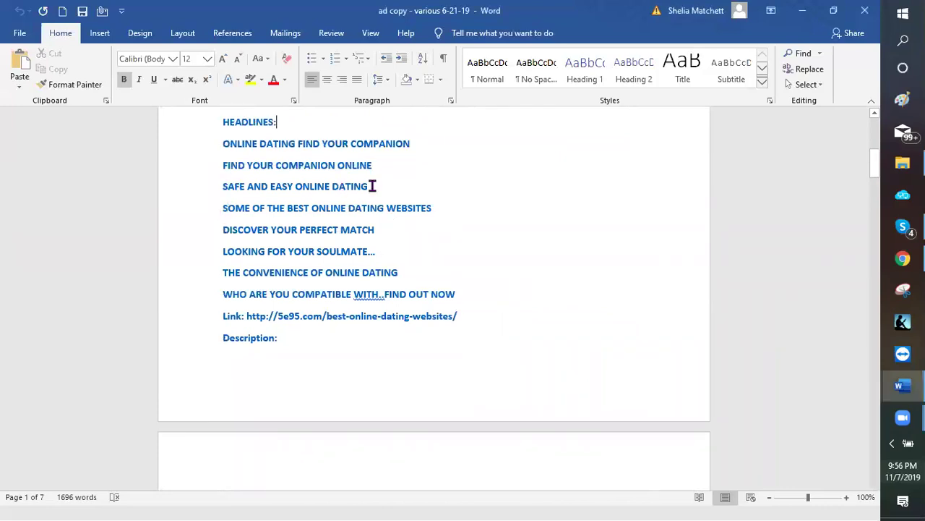
Copy the headline SAFE AND EASY ONLINE DATING and return to the WordPress Pages list
triple_click(233, 188)
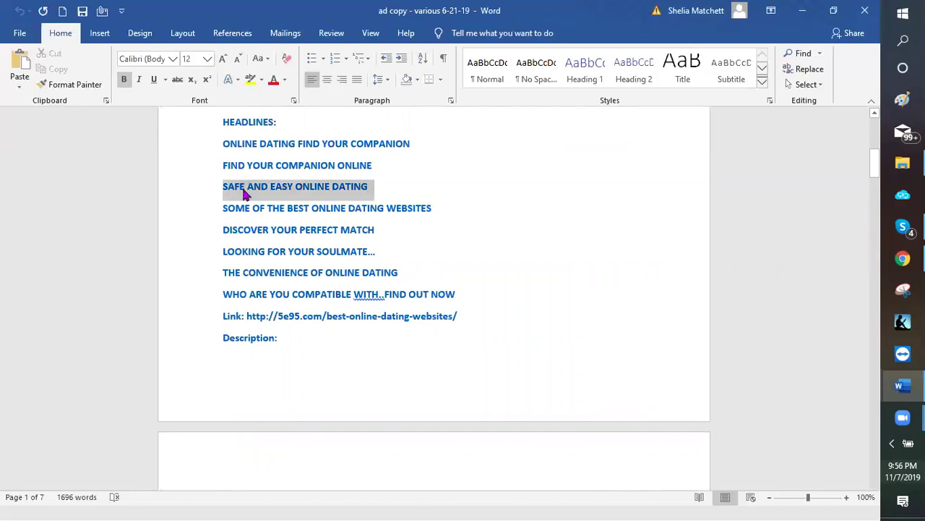
key(shift+F10)
key(Return)
key(alt+Tab)
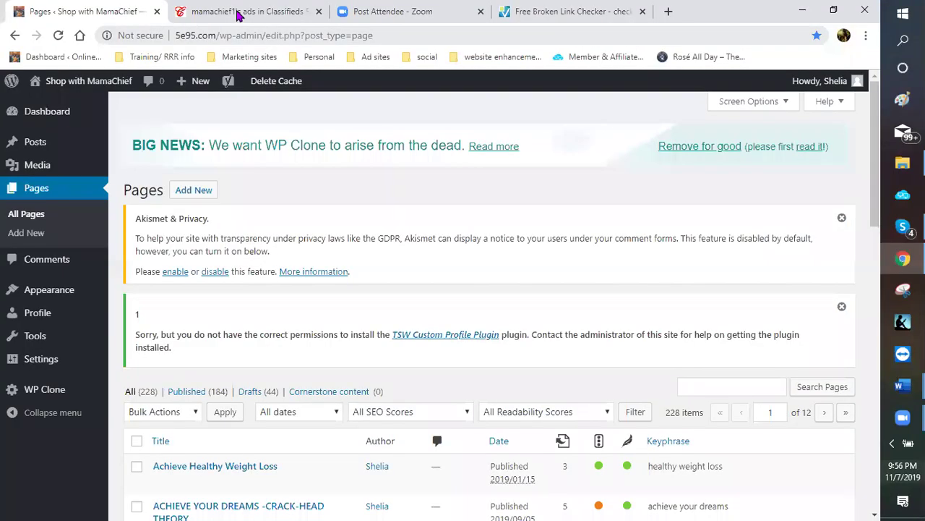
Switch to the Classifieds for Free My Ads list and scroll through the first page
click(242, 10)
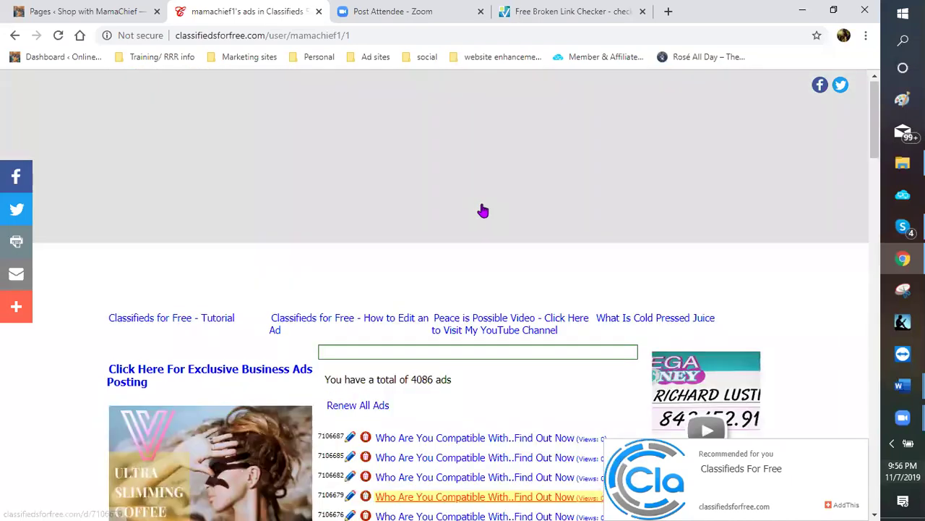
scroll(492, 252, down, 3)
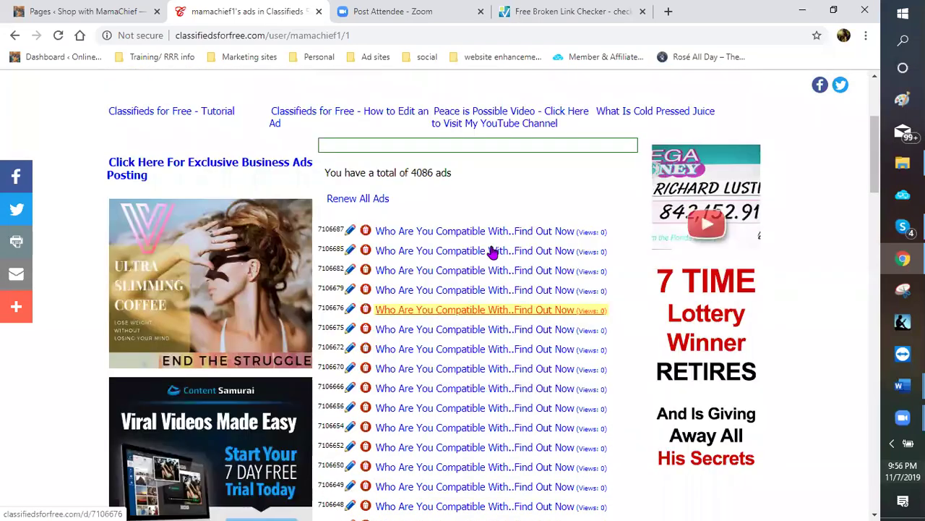
scroll(491, 252, down, 2)
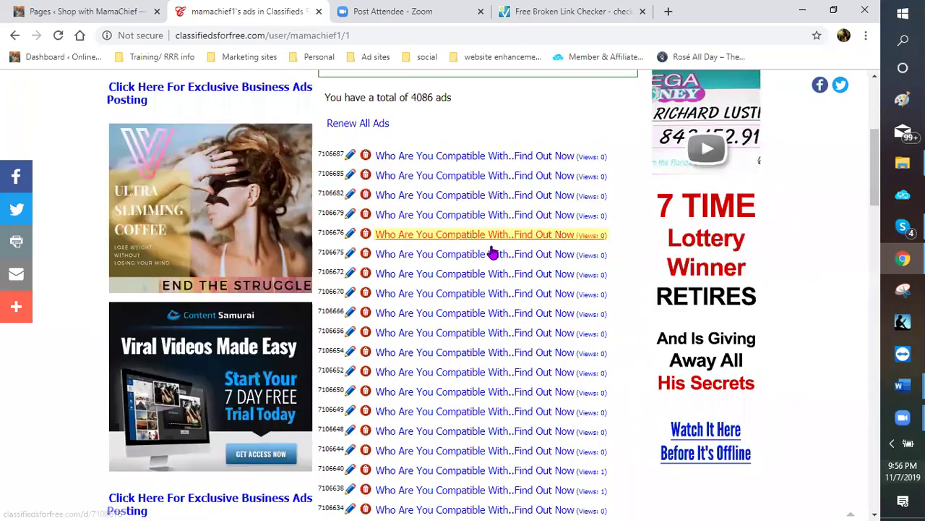
scroll(491, 252, down, 3)
scroll(492, 253, down, 2)
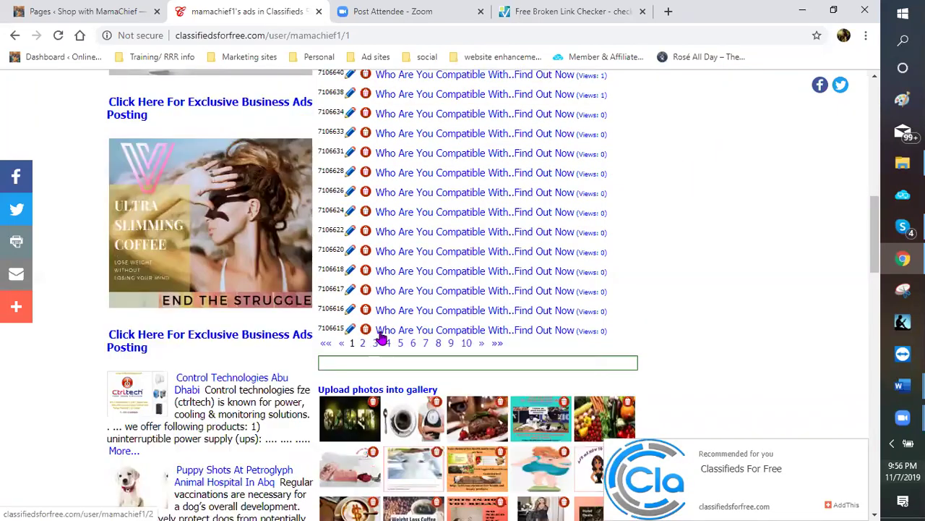
scroll(407, 386, up, 1)
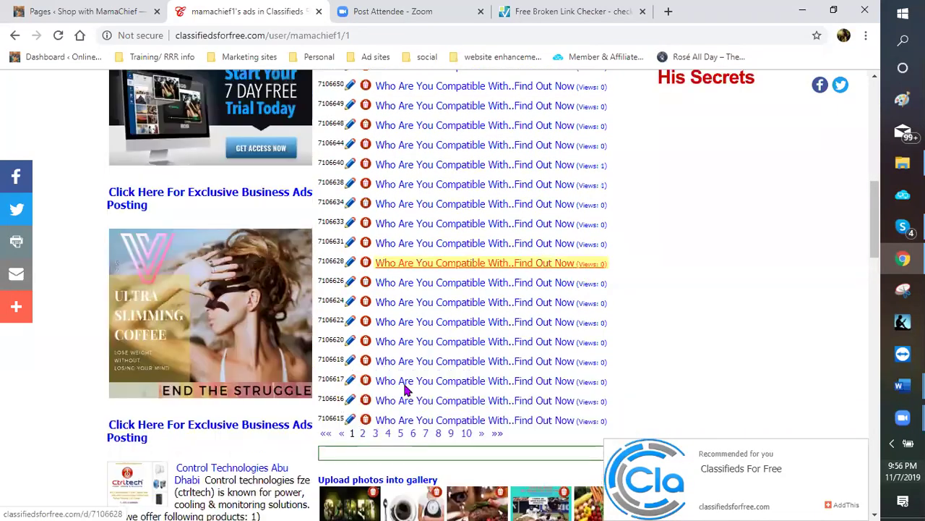
scroll(365, 353, down, 1)
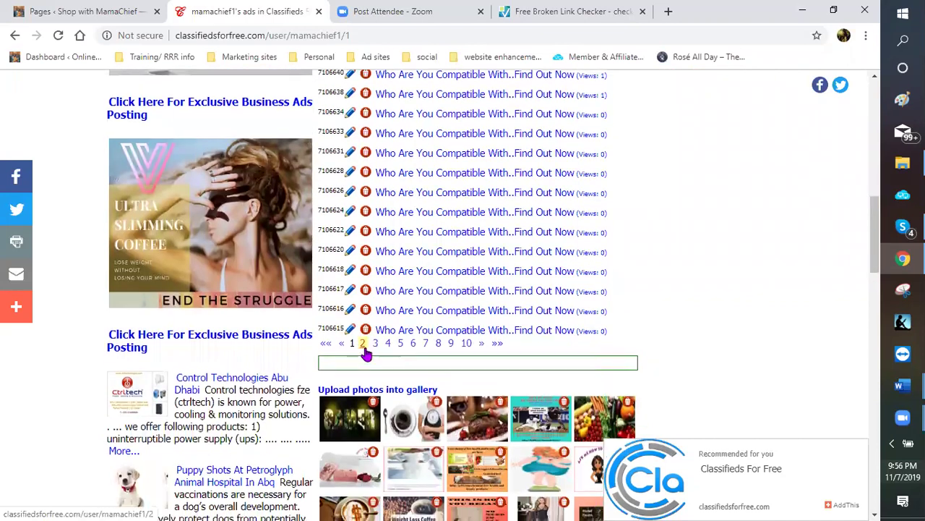
Go to page 2 of the ads list, which reports 4086 ads in total
click(363, 344)
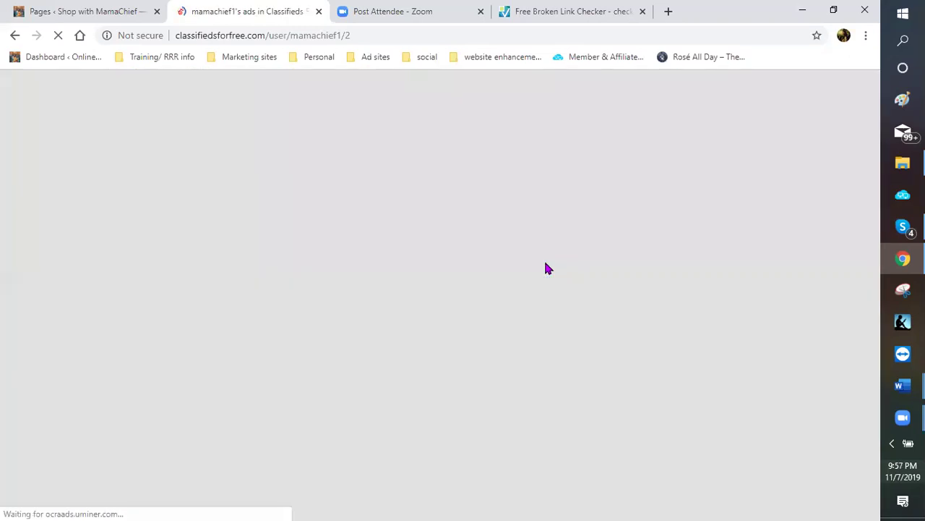
scroll(532, 273, down, 4)
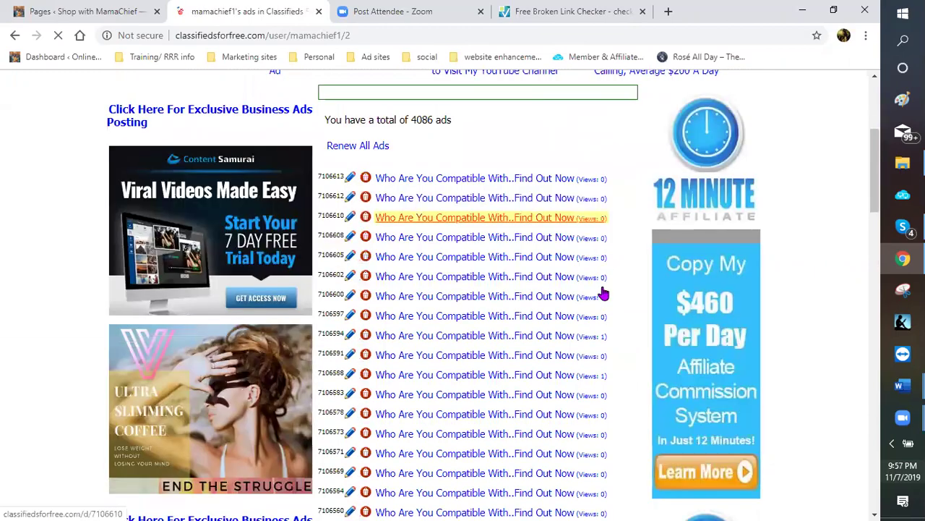
scroll(605, 304, down, 3)
scroll(605, 315, down, 3)
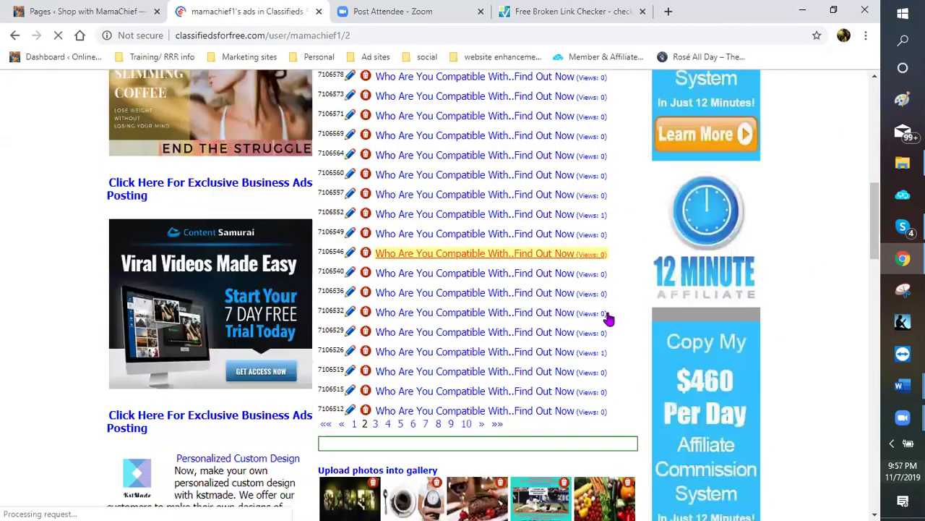
scroll(550, 326, down, 1)
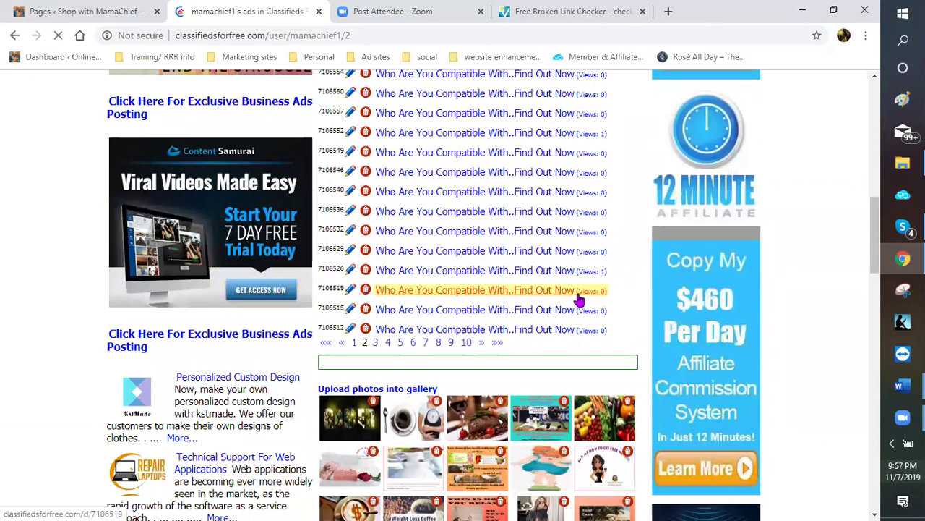
scroll(526, 314, up, 2)
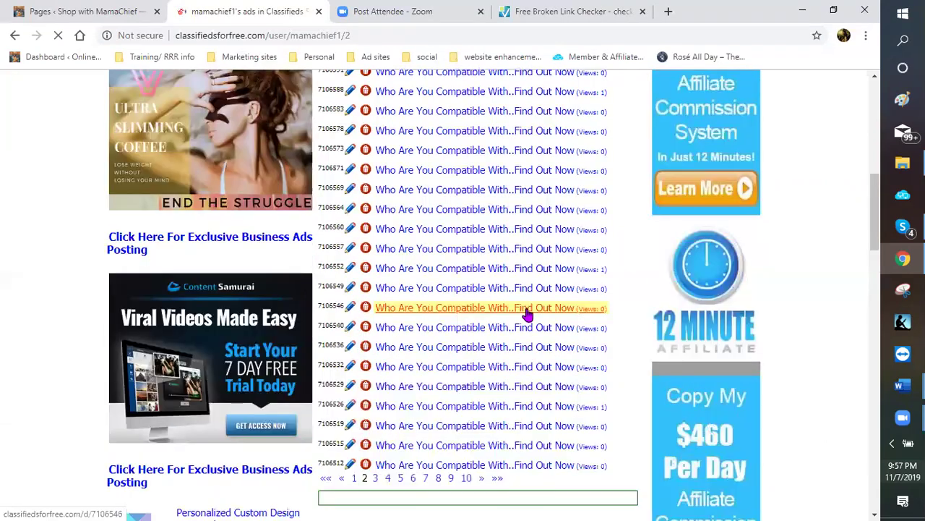
scroll(517, 316, up, 2)
scroll(505, 315, up, 3)
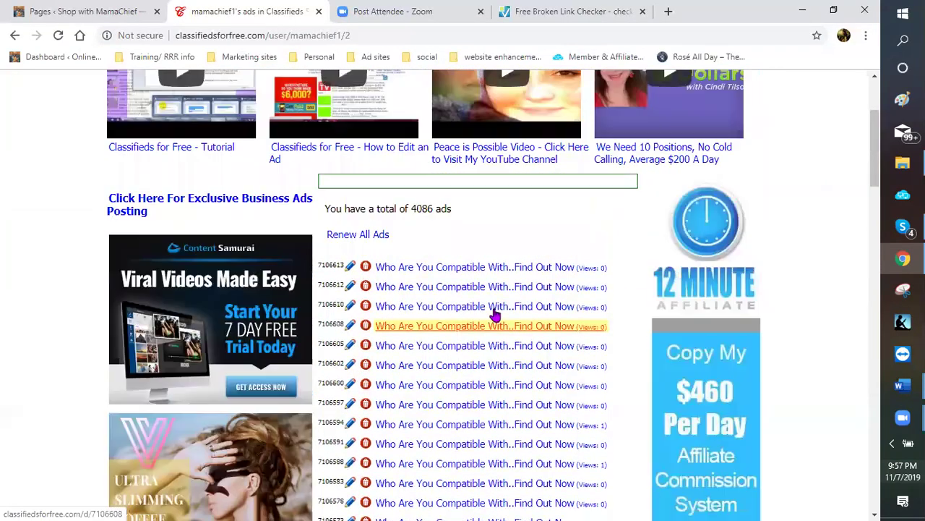
scroll(494, 313, up, 1)
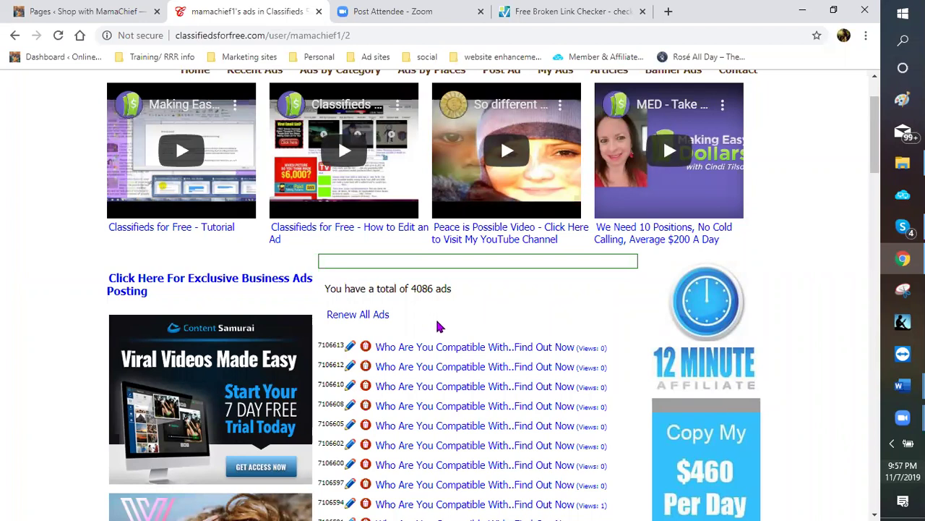
scroll(451, 325, up, 2)
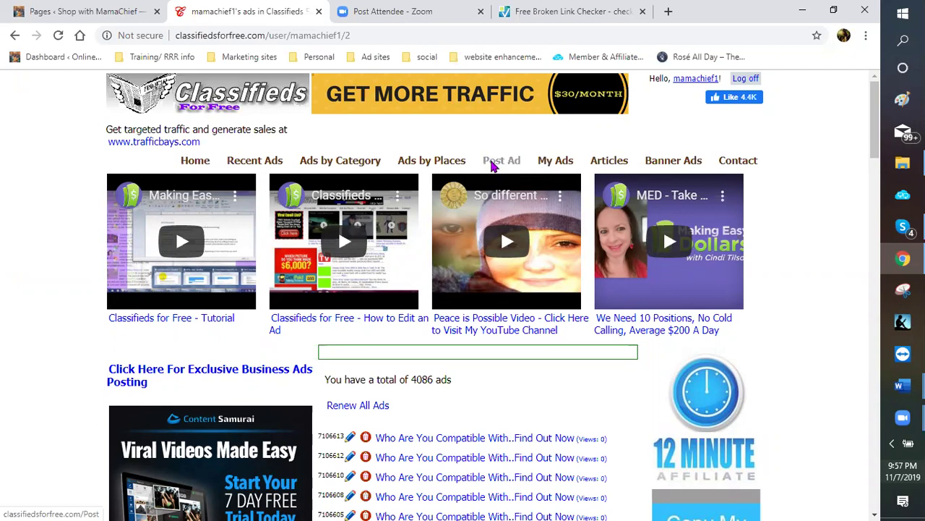
Start a new ad and paste SAFE AND EASY ONLINE DATING as its header
click(492, 165)
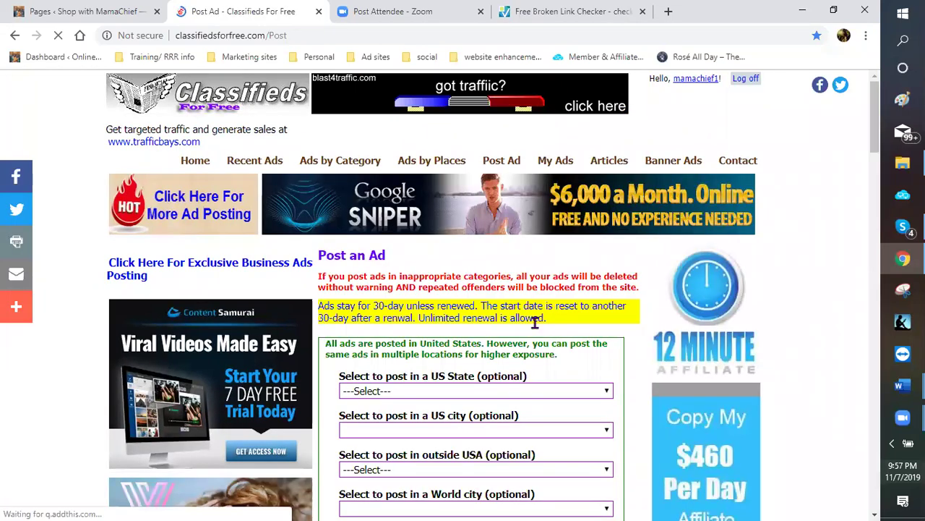
scroll(579, 271, down, 2)
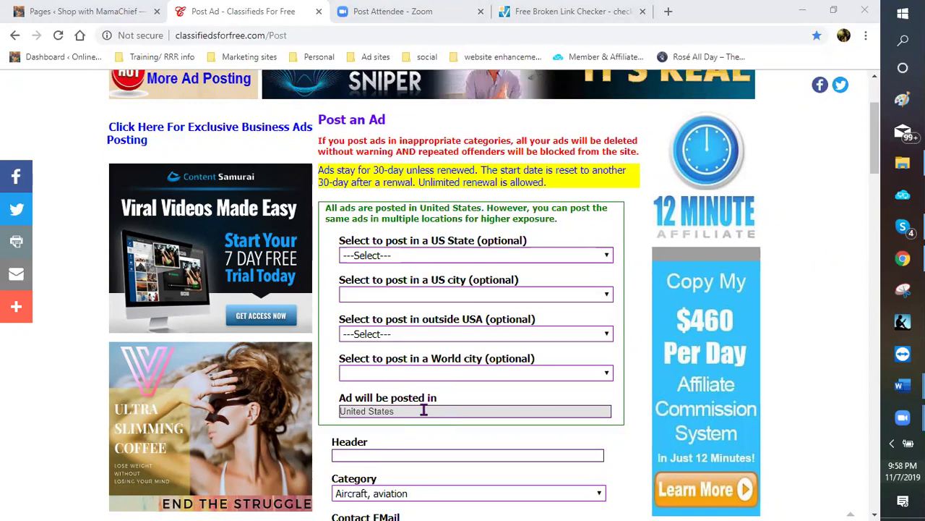
scroll(630, 403, down, 2)
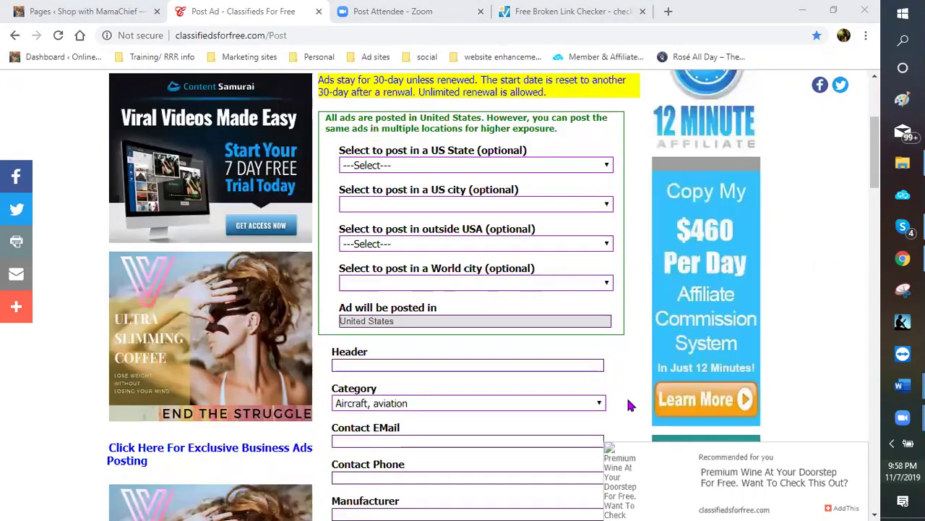
scroll(428, 334, down, 1)
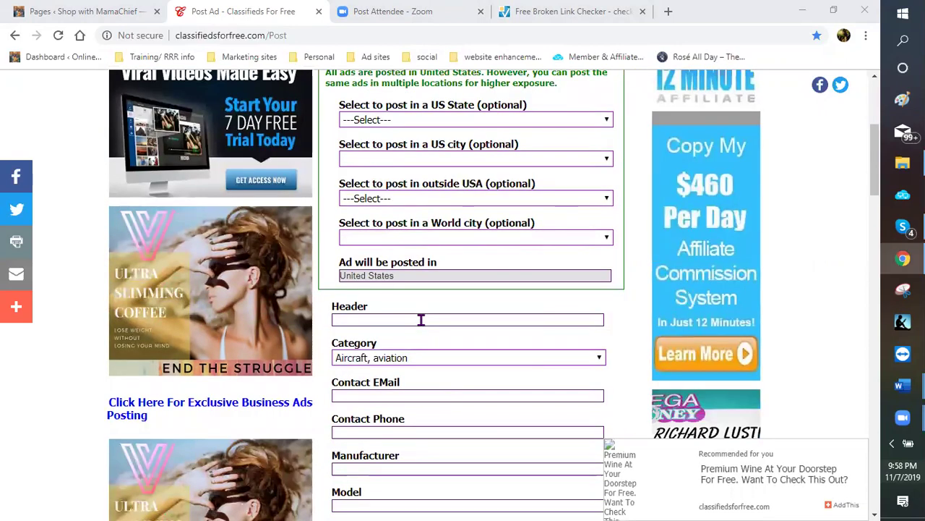
click(421, 321)
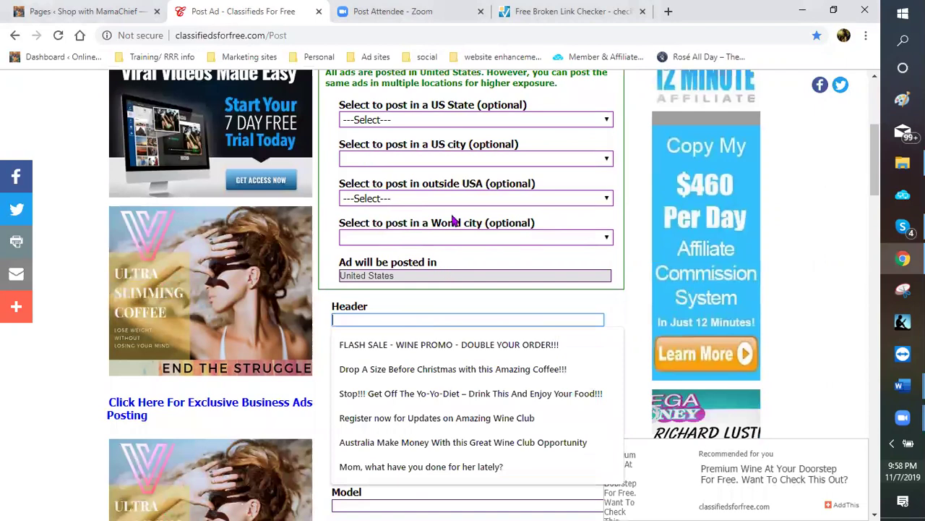
right_click(422, 320)
key(ctrl+v)
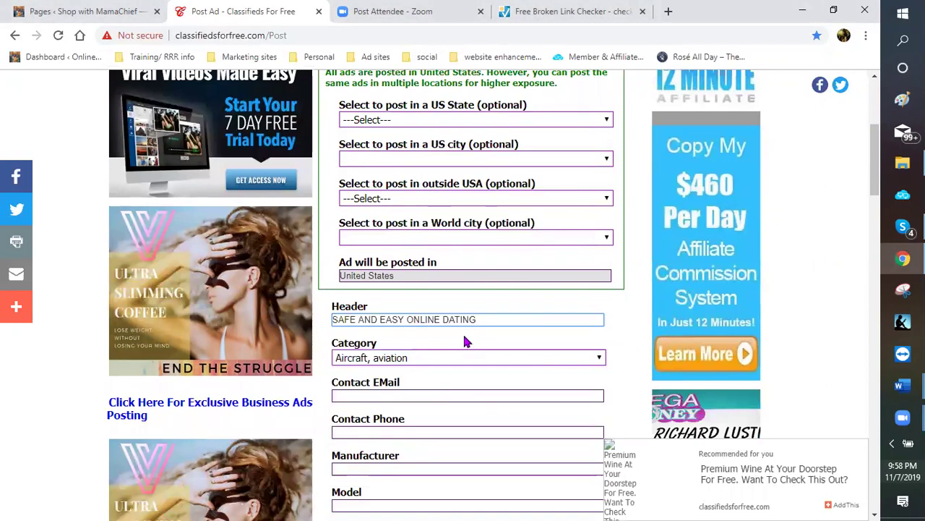
scroll(370, 226, down, 2)
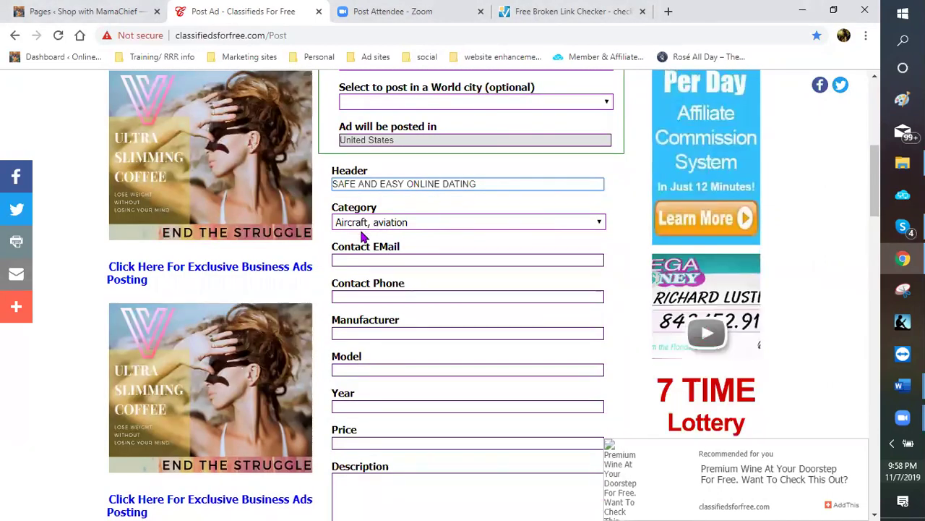
Set the ad's category to Personals
click(600, 224)
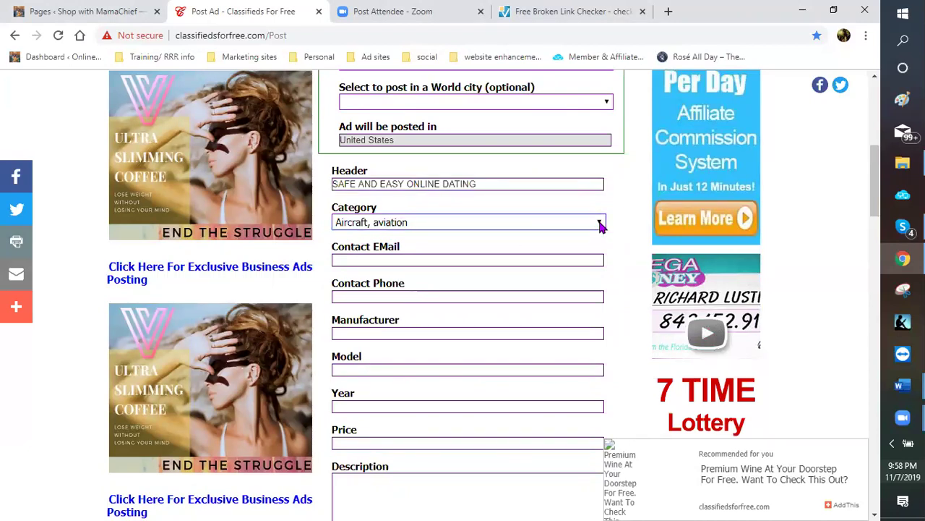
click(600, 224)
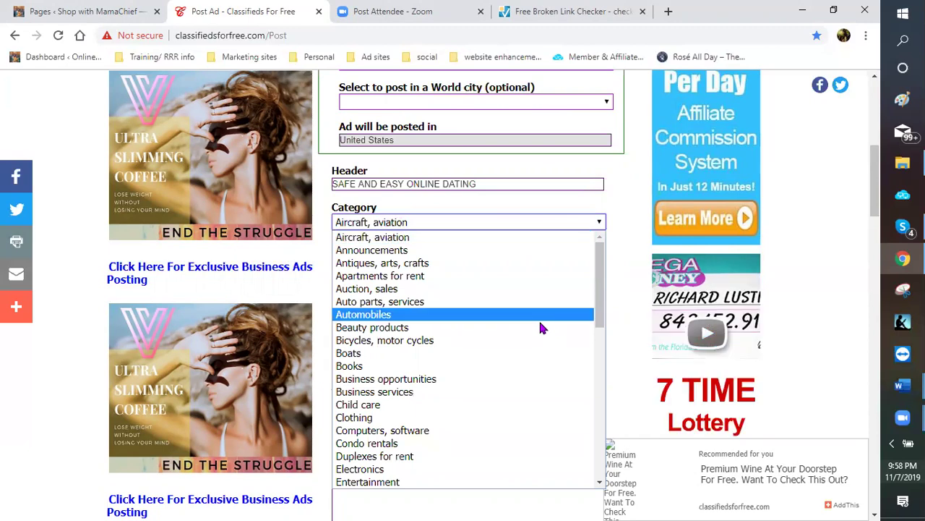
scroll(531, 332, down, 5)
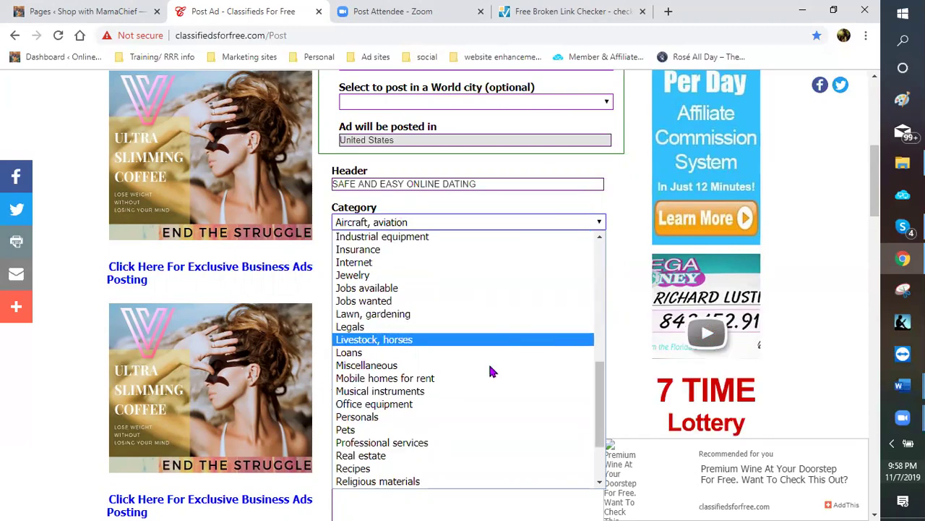
scroll(415, 371, down, 3)
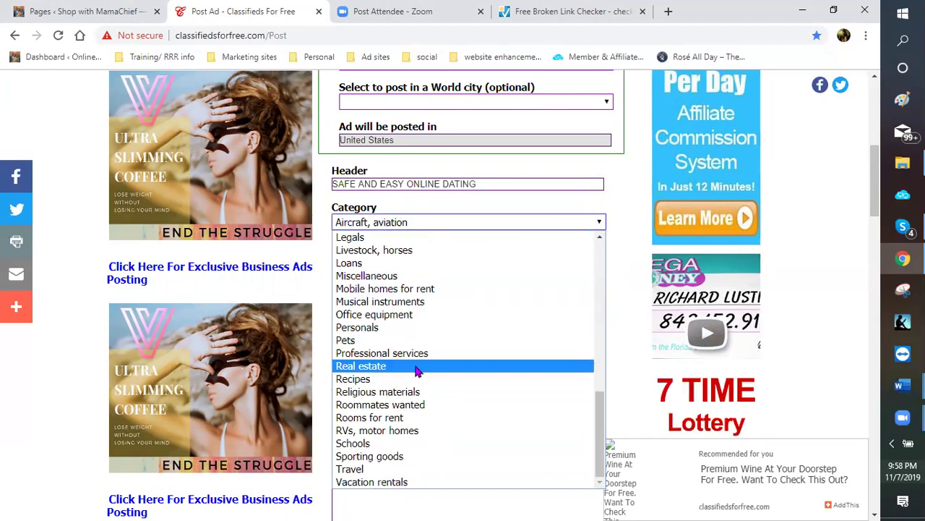
click(379, 326)
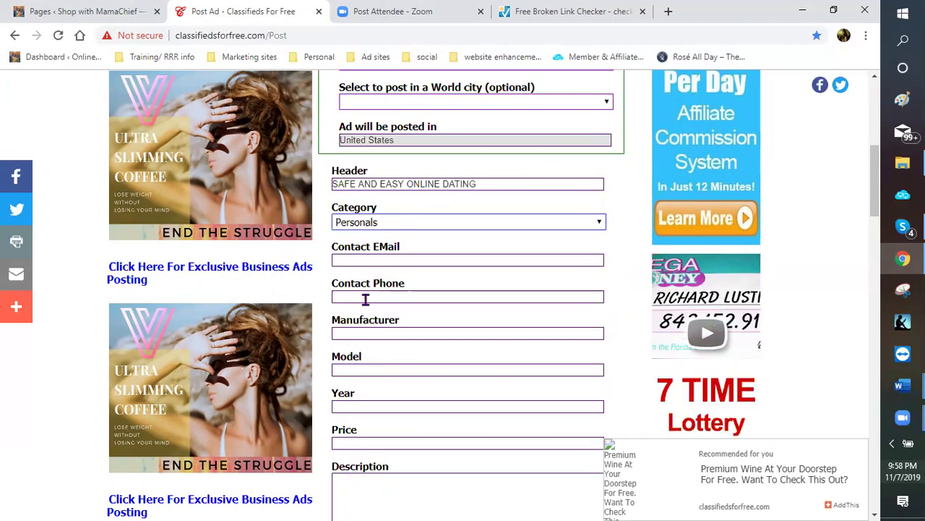
Enter the contact phone number in the Contact Phone field
click(362, 298)
click(361, 298)
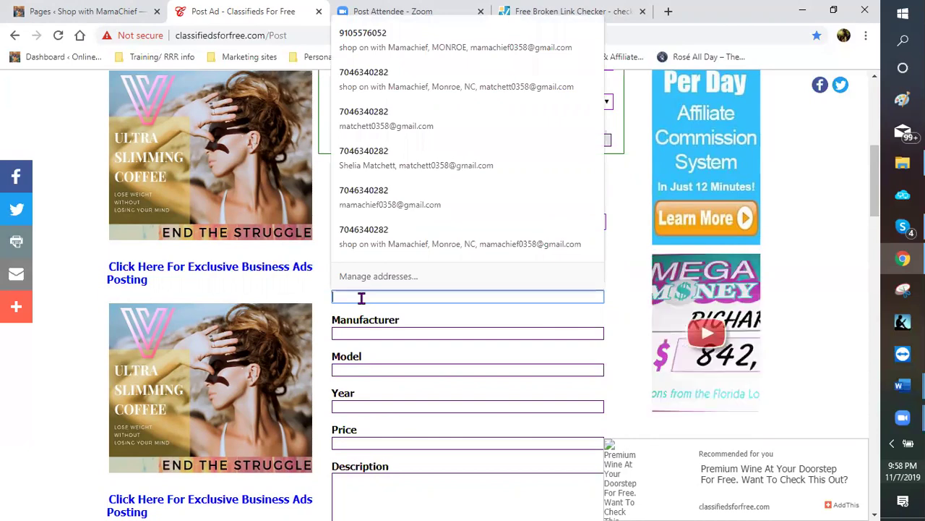
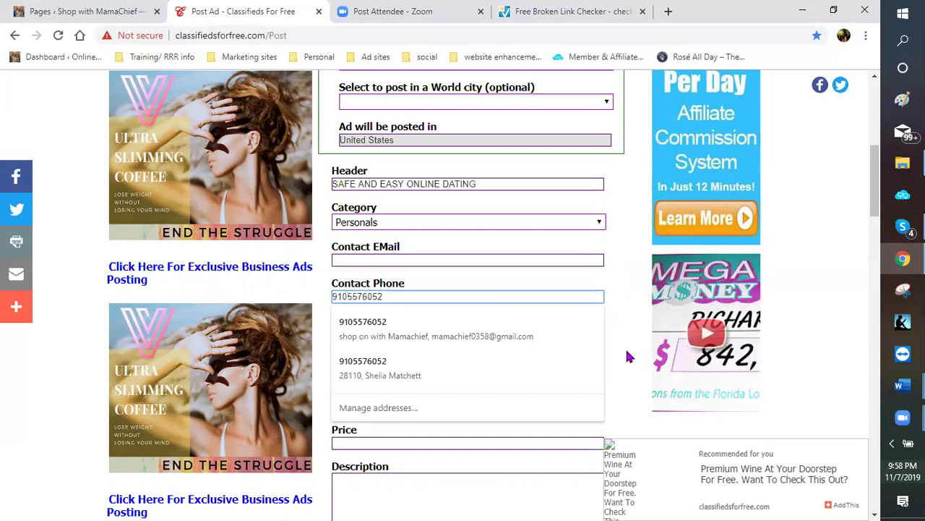
click(459, 371)
scroll(419, 361, down, 2)
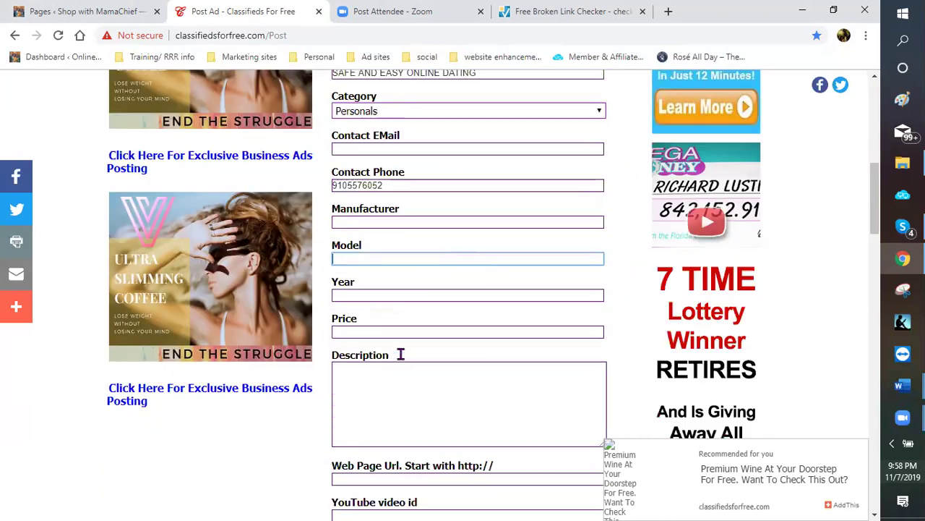
scroll(388, 353, down, 1)
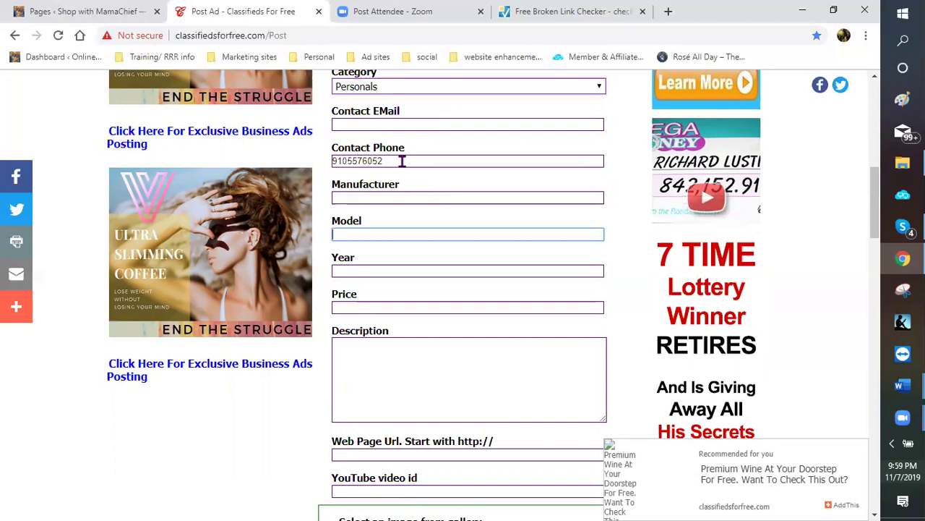
click(576, 377)
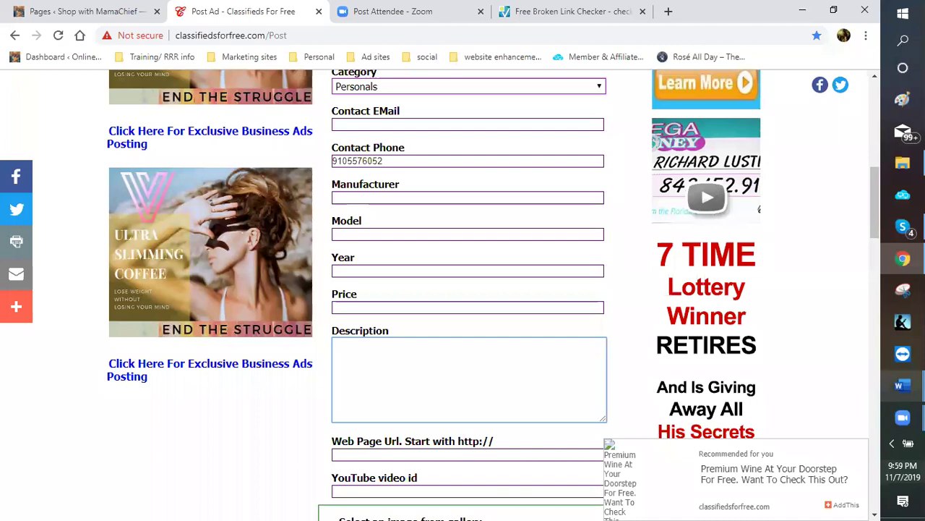
Switch to the Word ad copy document and copy the dating paragraph with its 5e95.com link
click(903, 385)
click(820, 370)
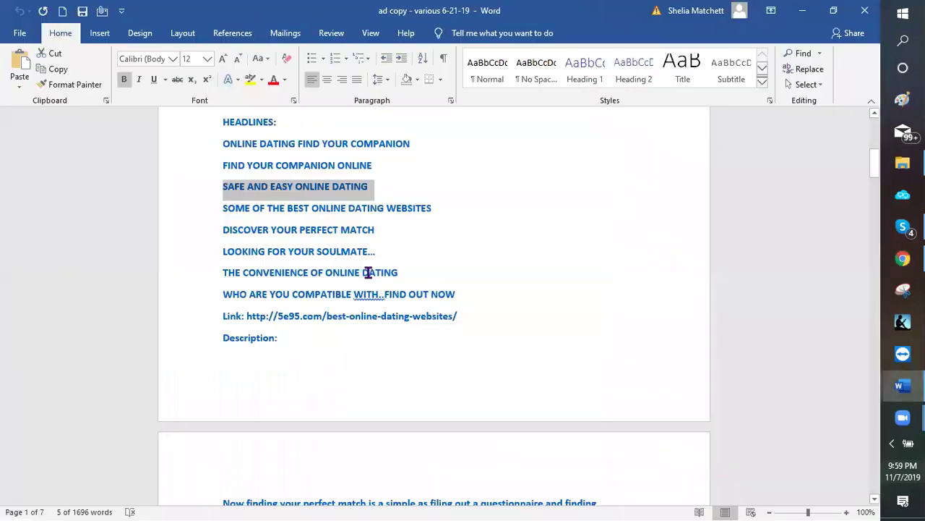
scroll(358, 361, down, 5)
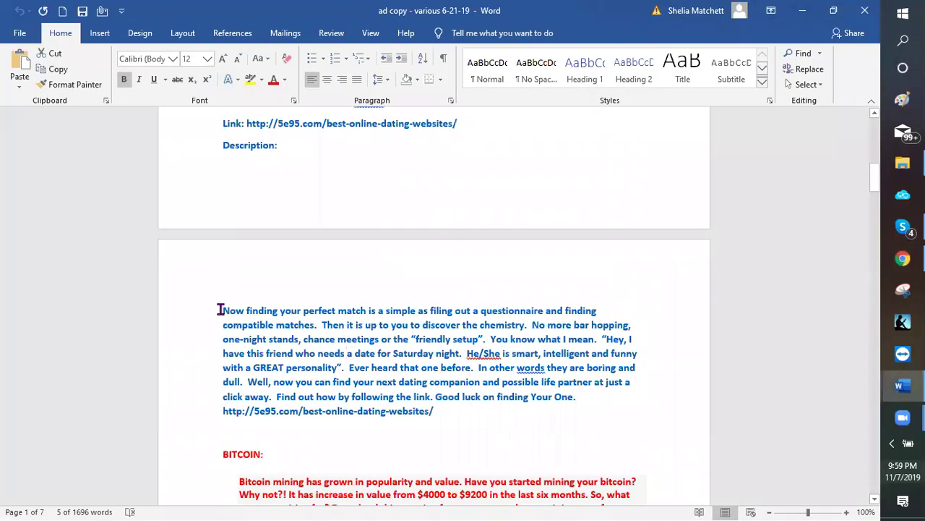
scroll(417, 405, down, 1)
triple_click(448, 411)
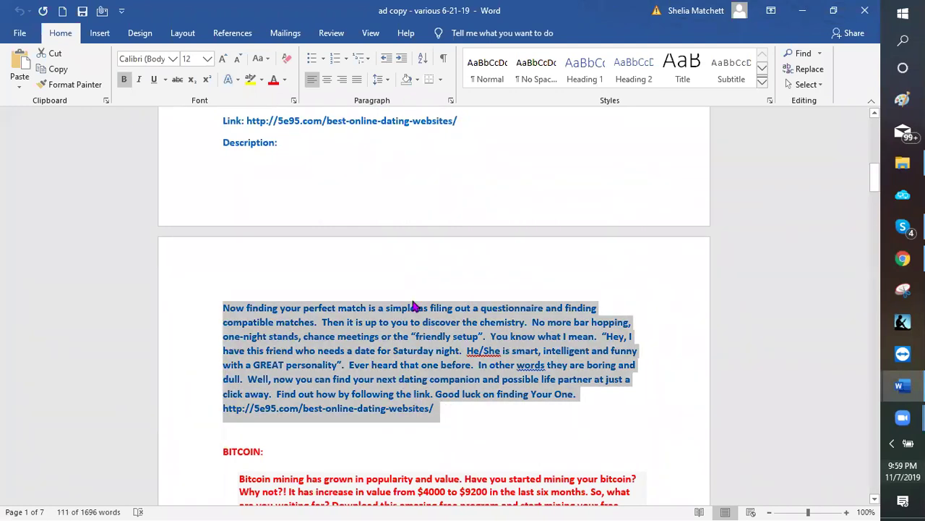
right_click(431, 217)
key(Escape)
Paste the dating paragraph into the ad's Description
key(alt+Tab)
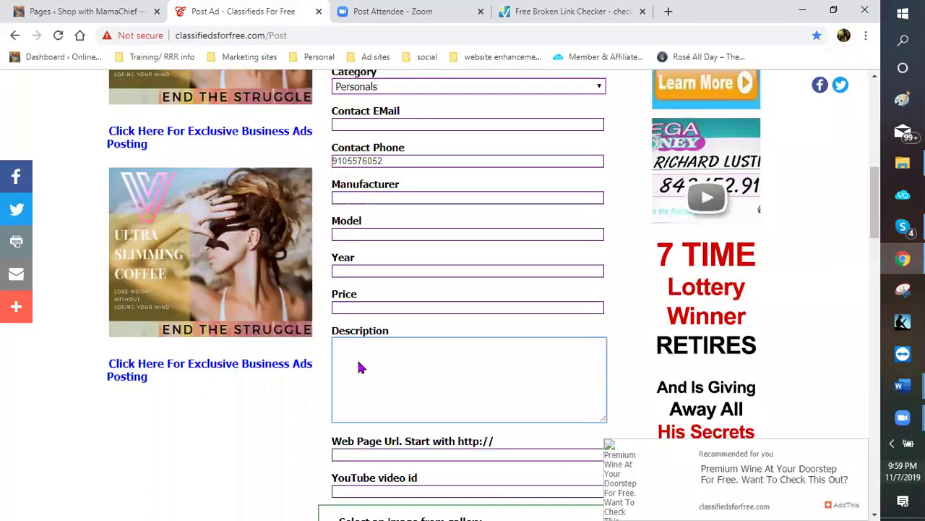
right_click(361, 364)
key(ctrl+v)
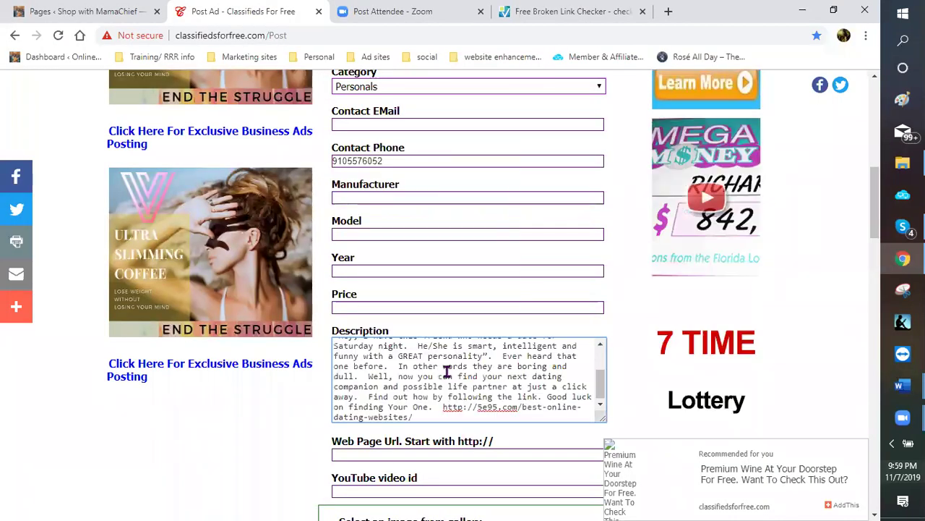
drag(450, 413, 449, 408)
right_click(449, 408)
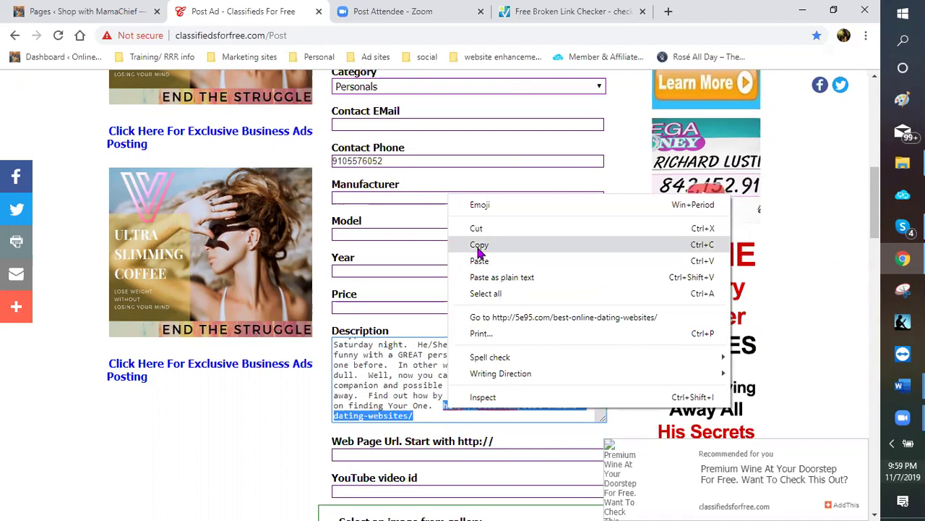
click(477, 246)
scroll(509, 334, down, 3)
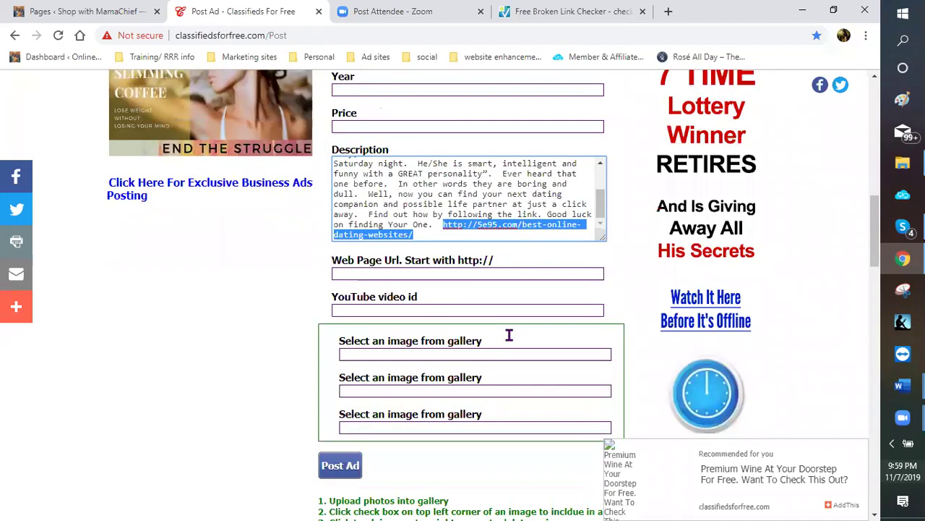
click(407, 279)
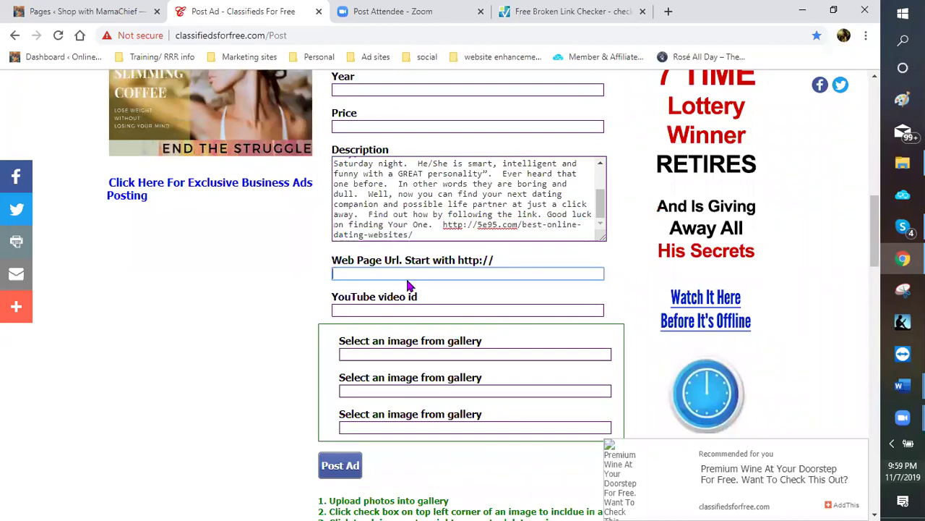
right_click(421, 272)
click(439, 374)
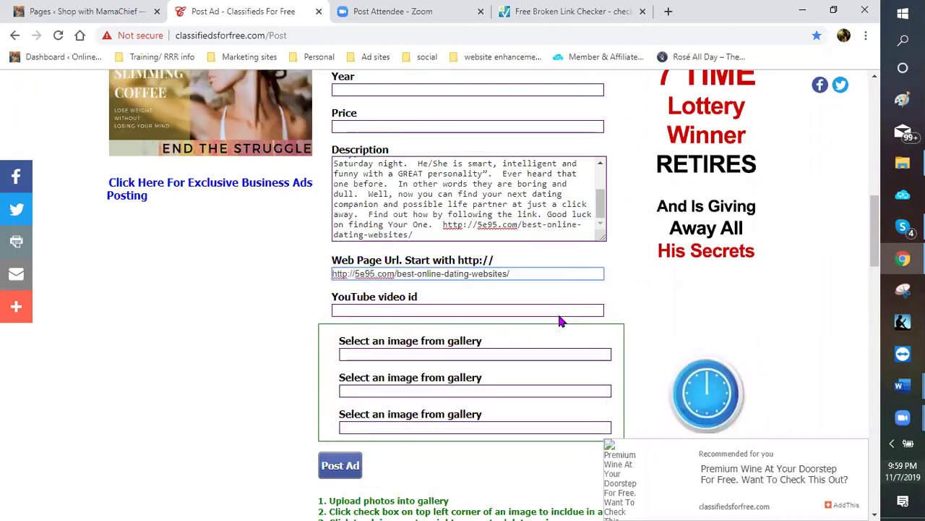
scroll(492, 275, down, 2)
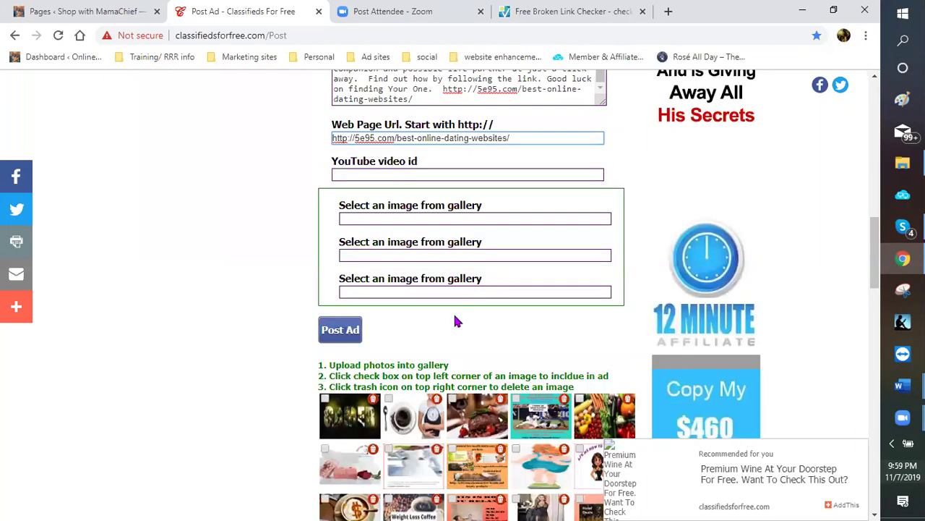
scroll(415, 354, down, 3)
Choose sketeton man.jpg from Dropbox > blogging pictures > dating for the gallery upload
scroll(426, 300, down, 3)
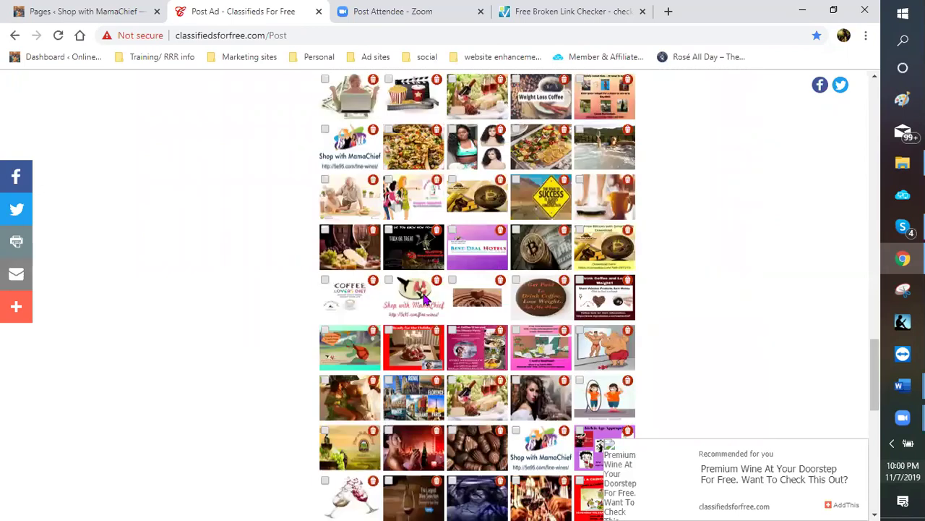
scroll(423, 300, down, 8)
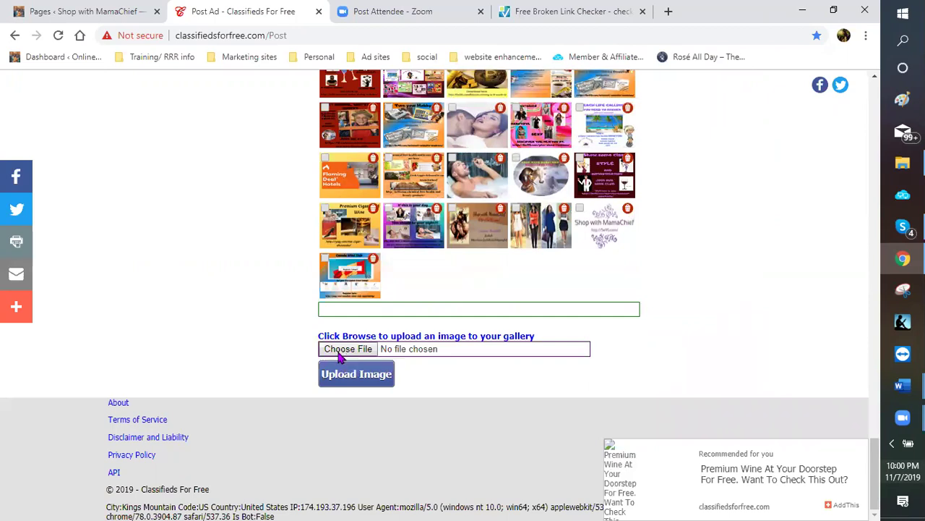
click(339, 354)
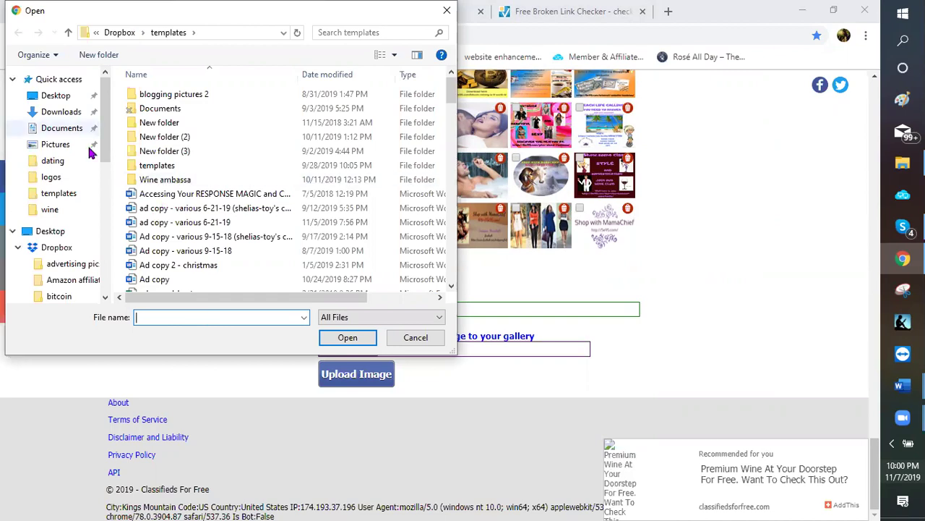
scroll(83, 275, down, 1)
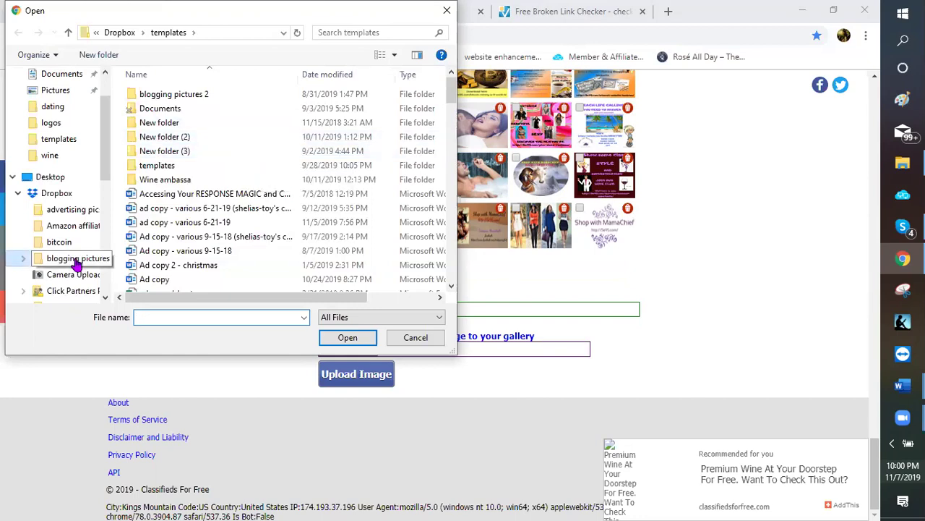
click(107, 259)
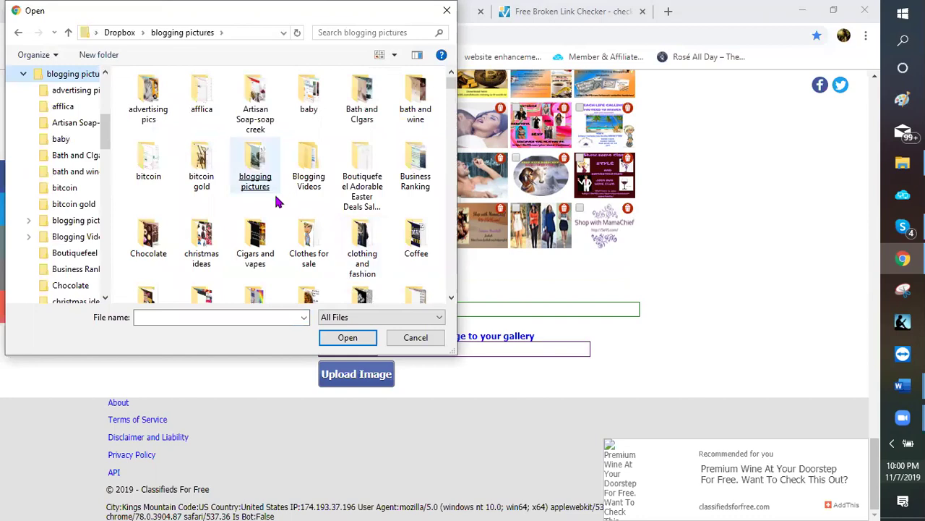
click(248, 183)
scroll(248, 186, down, 4)
scroll(210, 204, up, 4)
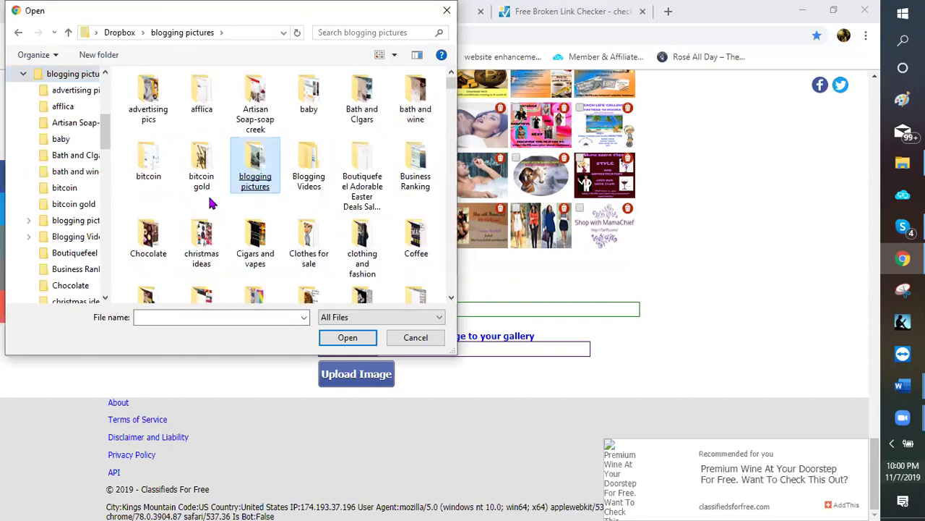
scroll(142, 193, down, 2)
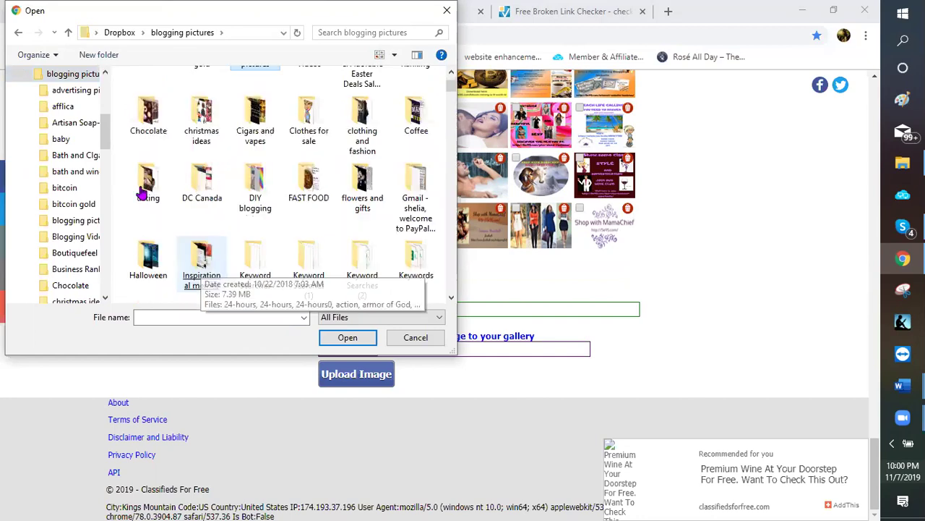
click(143, 193)
double_click(143, 192)
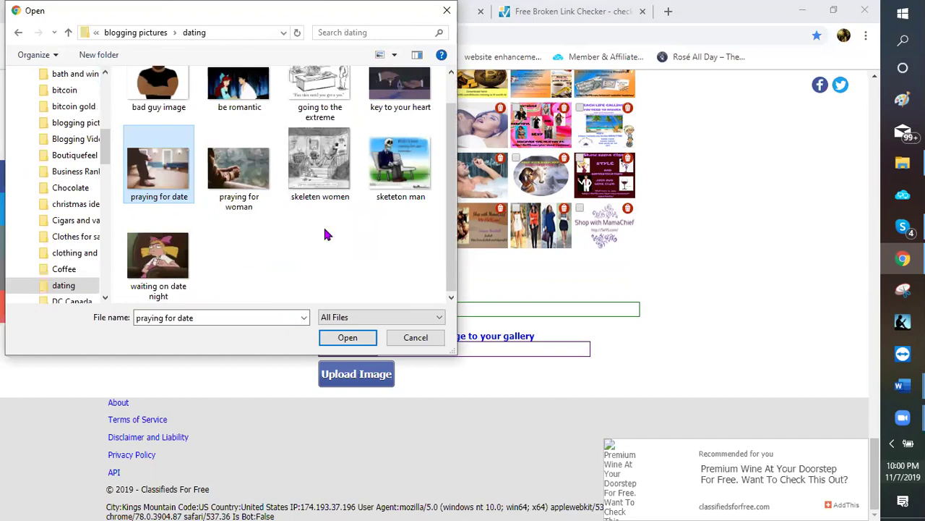
key(Escape)
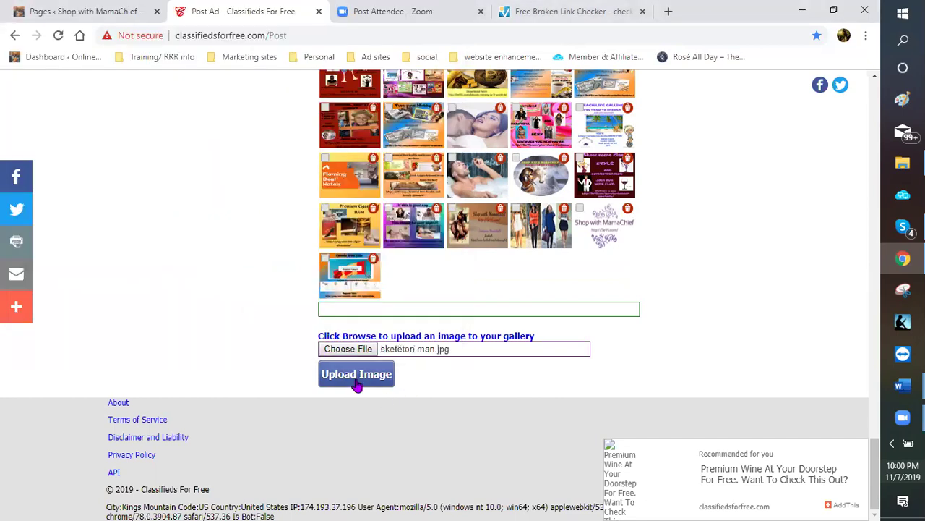
Upload the skeleton man image to the gallery, retrying after the first failure
click(357, 383)
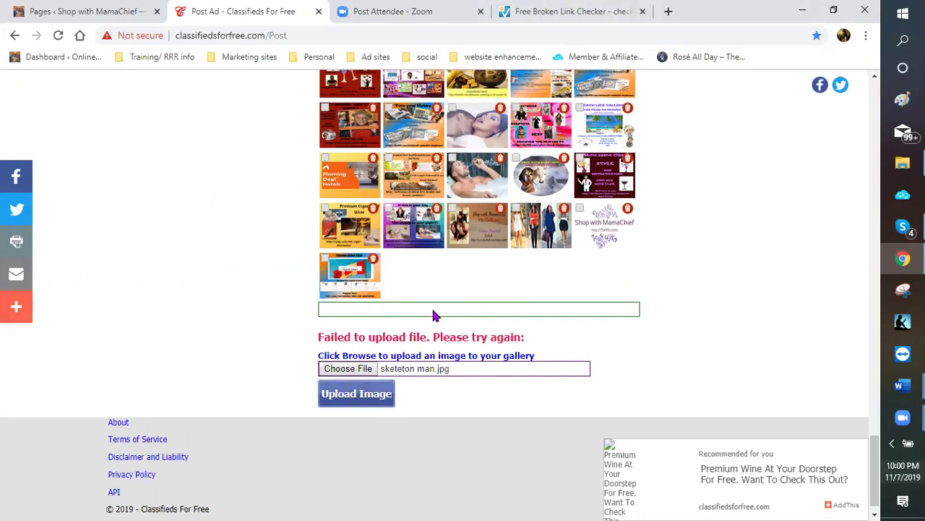
click(358, 397)
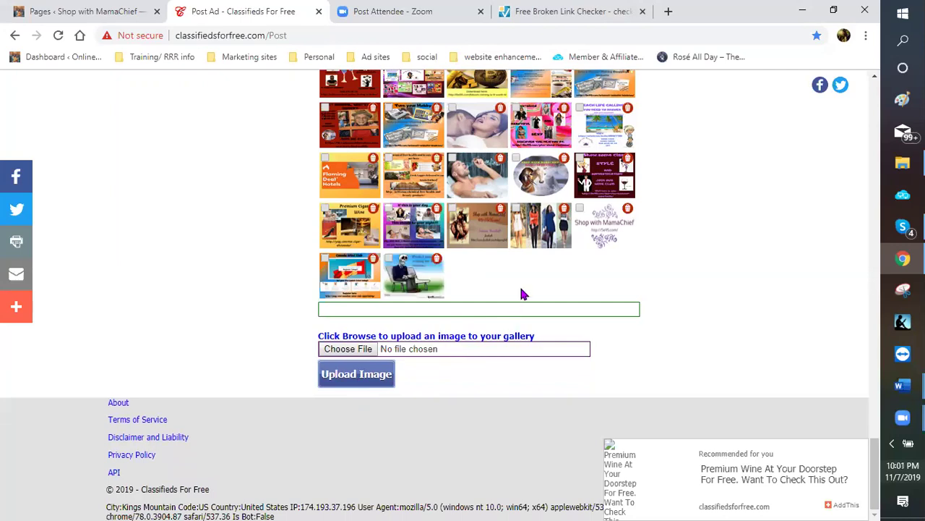
scroll(504, 295, up, 2)
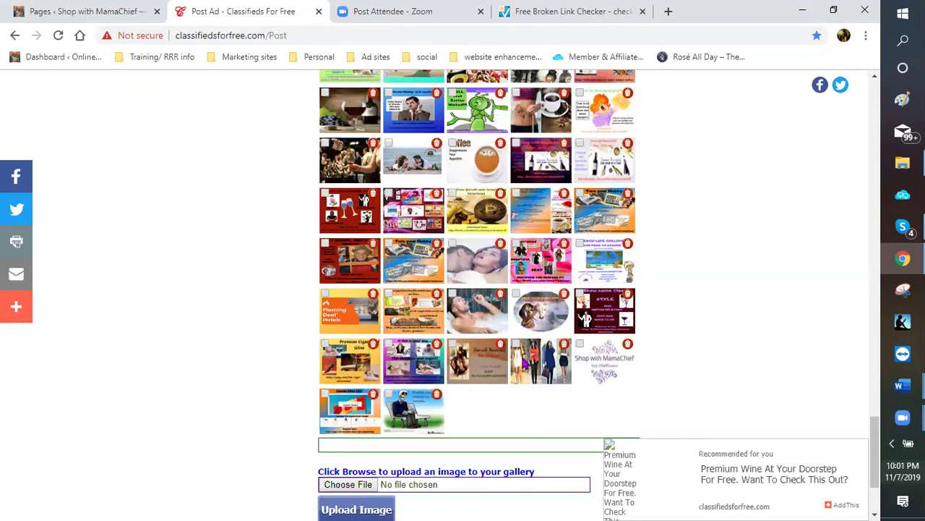
scroll(473, 394, up, 2)
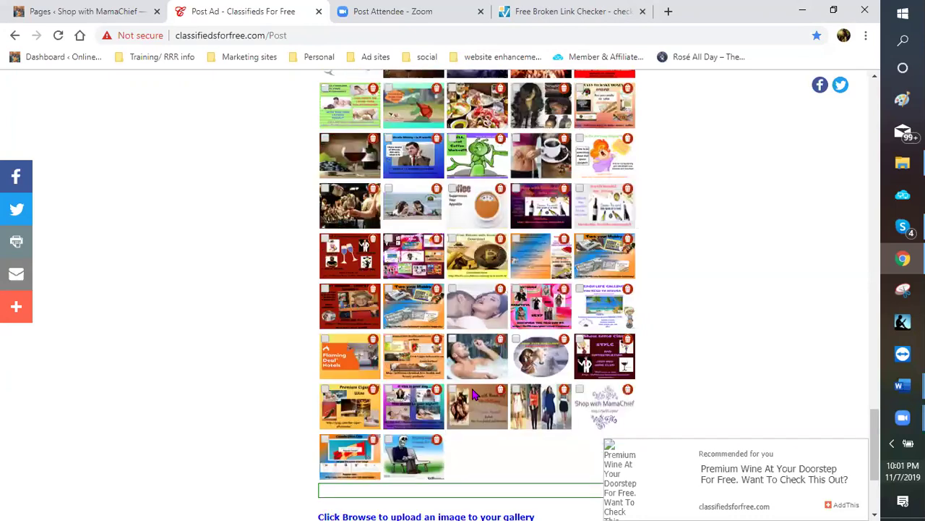
scroll(548, 371, down, 1)
scroll(524, 312, up, 3)
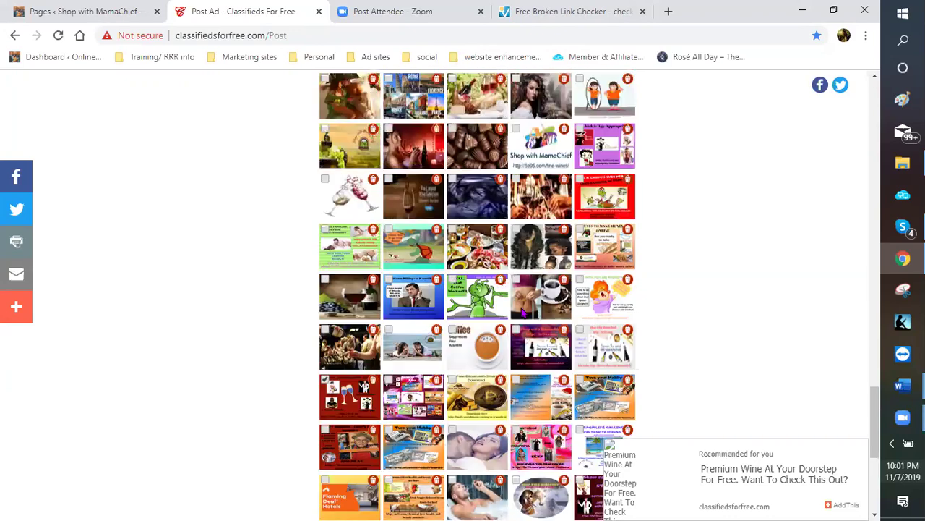
scroll(325, 267, up, 1)
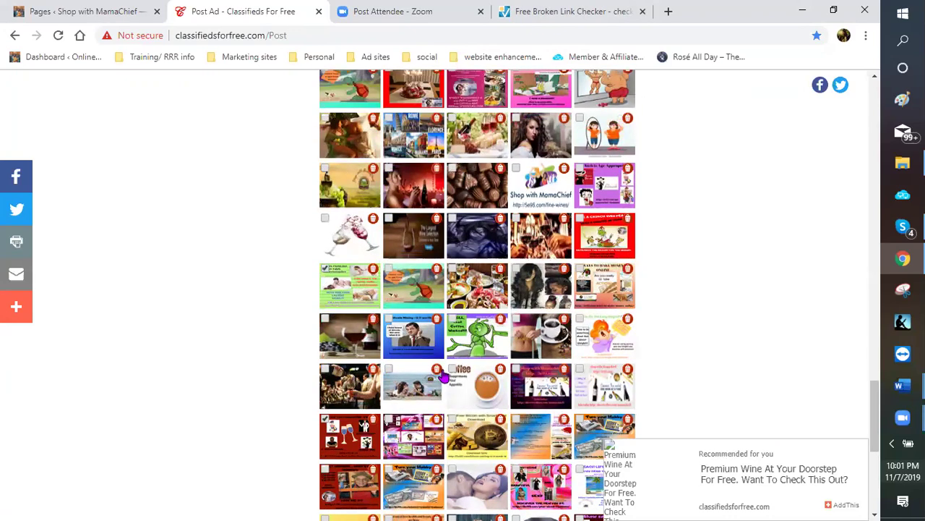
scroll(432, 369, down, 5)
scroll(388, 362, down, 1)
Tick the skeleton man thumbnail so it is included in the ad
click(389, 350)
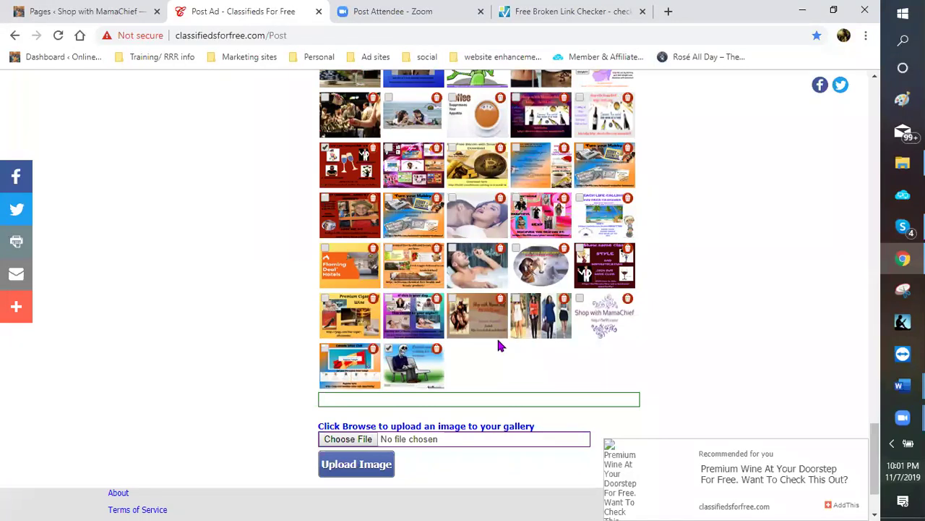
scroll(564, 340, down, 2)
scroll(441, 317, up, 6)
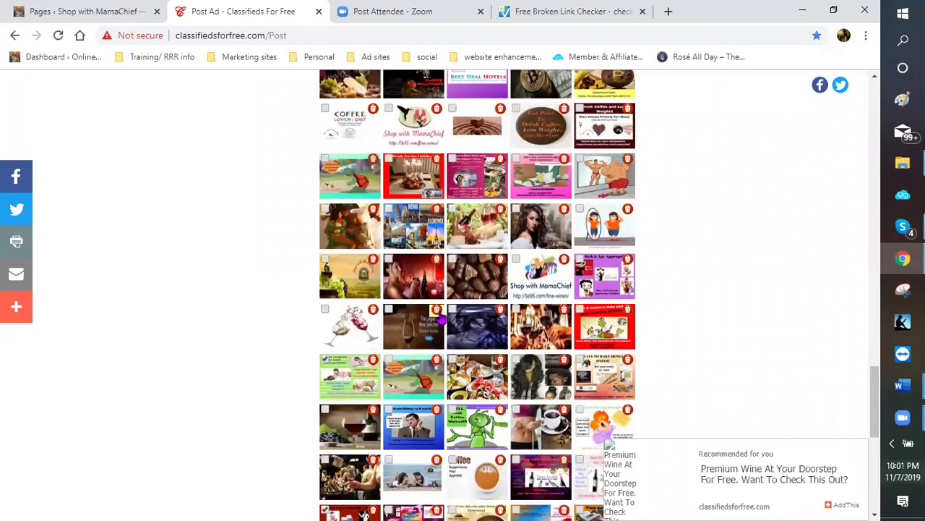
scroll(439, 312, up, 3)
Post the dating ad in the United States, review it, and go back for another
scroll(326, 310, up, 5)
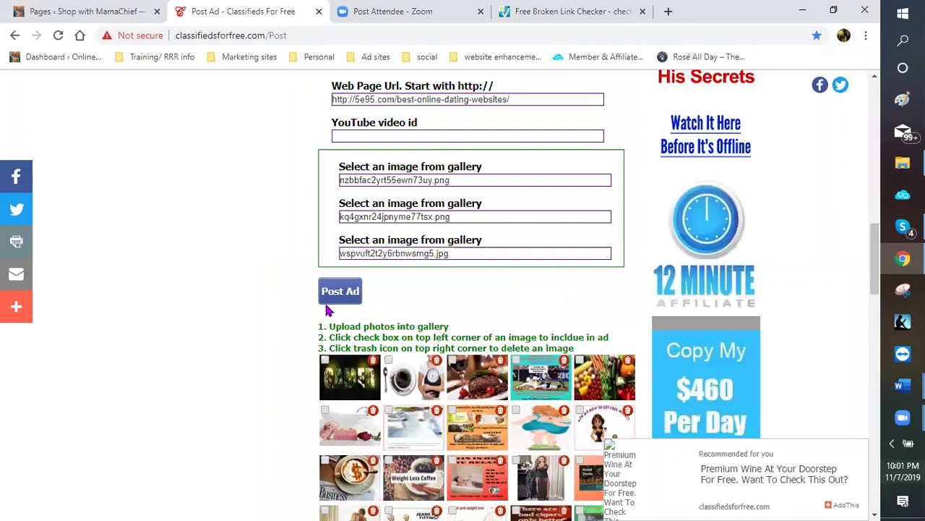
click(336, 298)
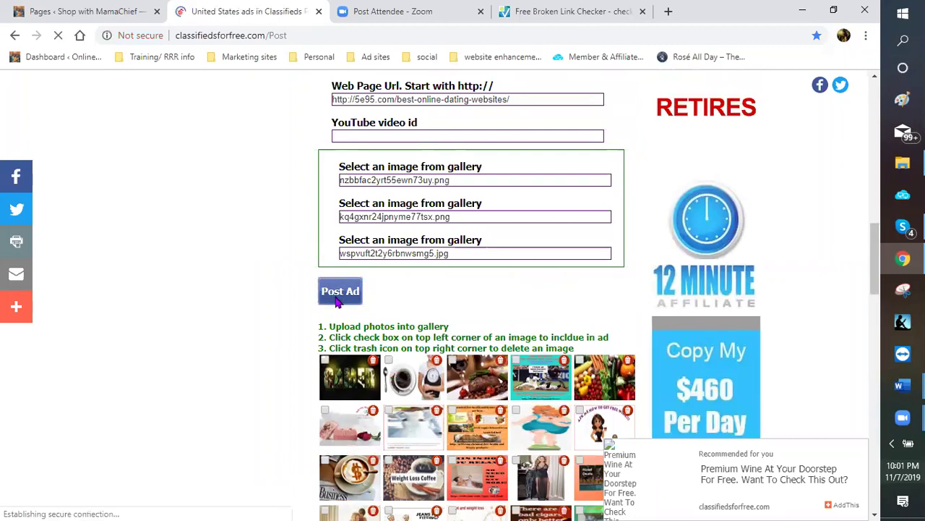
scroll(456, 248, down, 2)
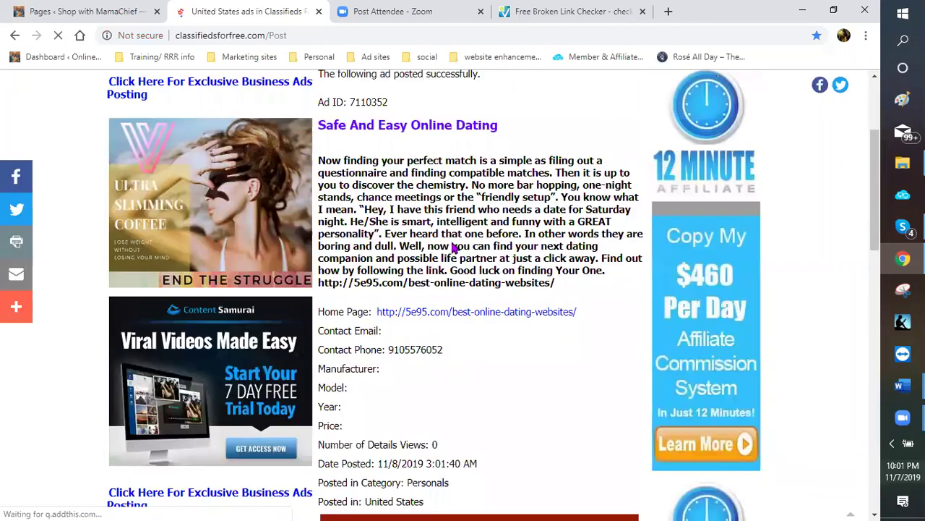
scroll(448, 253, down, 3)
scroll(438, 270, down, 2)
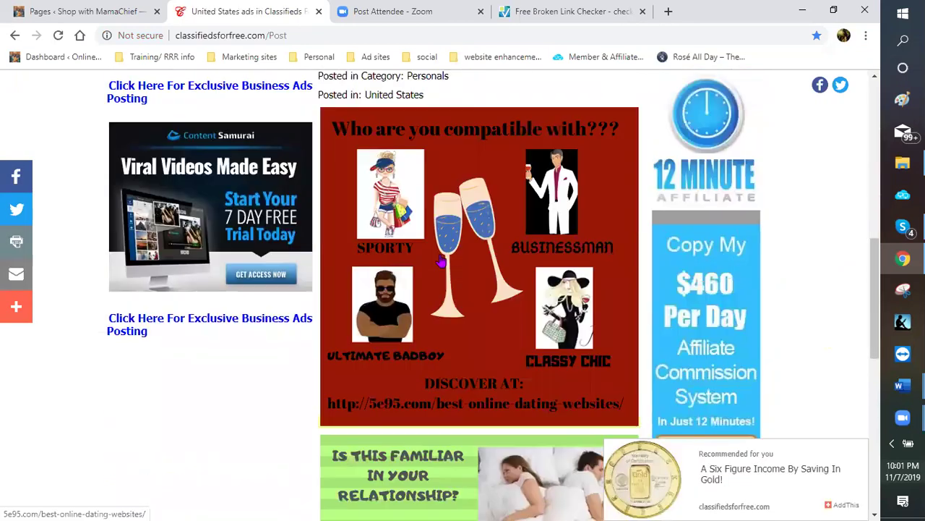
scroll(436, 270, down, 4)
scroll(438, 268, up, 3)
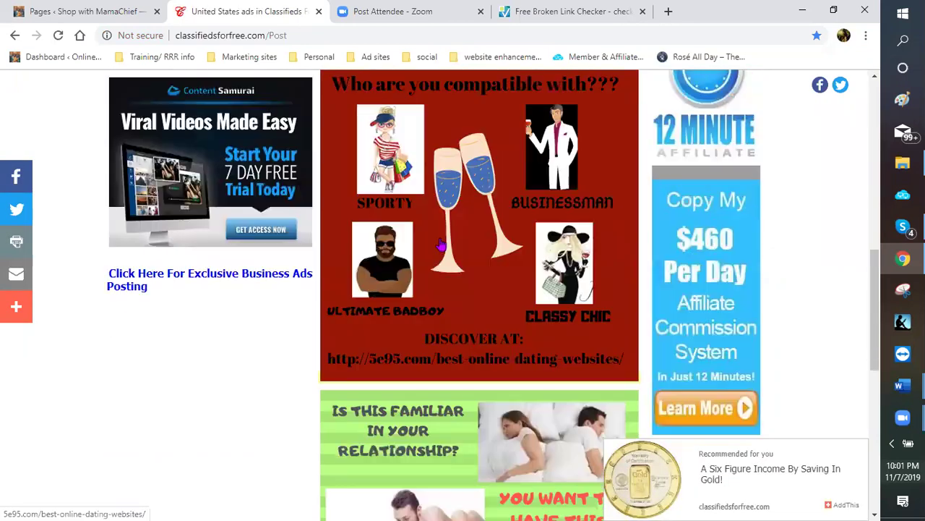
scroll(437, 252, down, 4)
scroll(424, 277, down, 3)
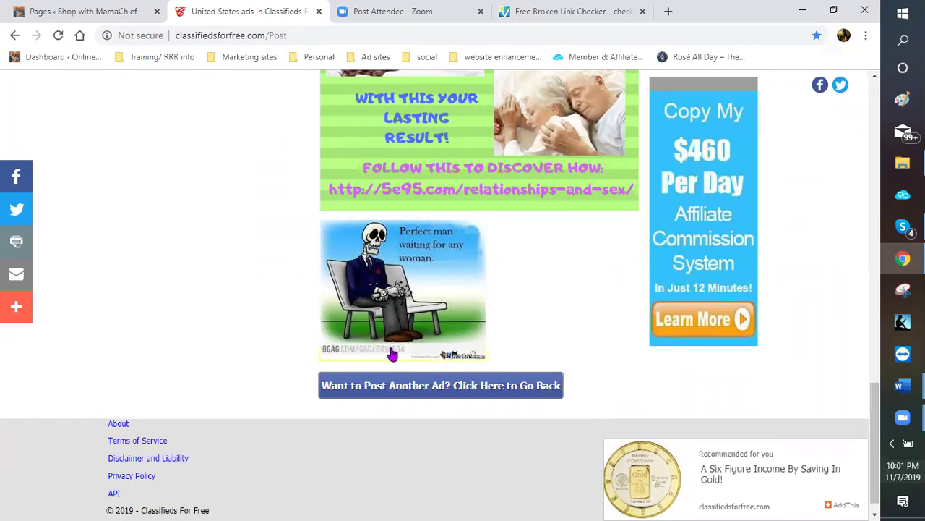
click(421, 397)
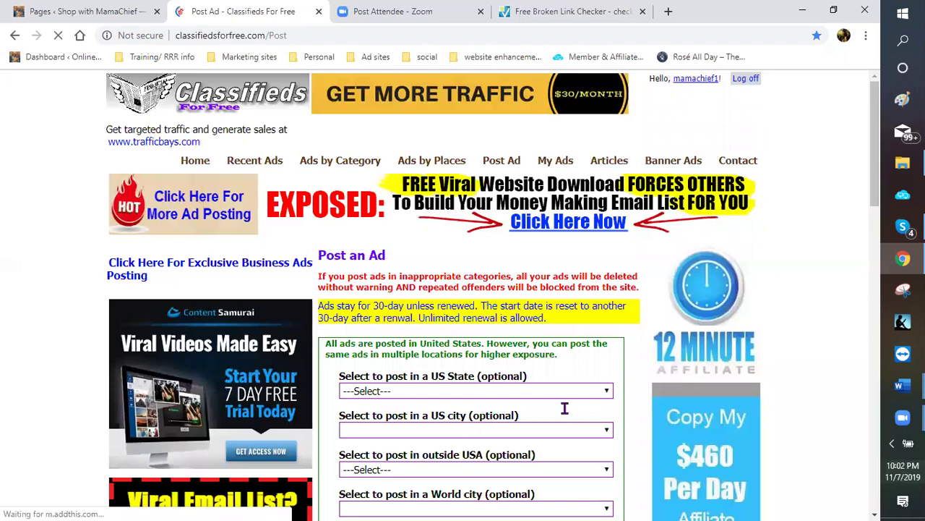
Choose Alabama as the US state and post the dating ad again
scroll(564, 407, down, 3)
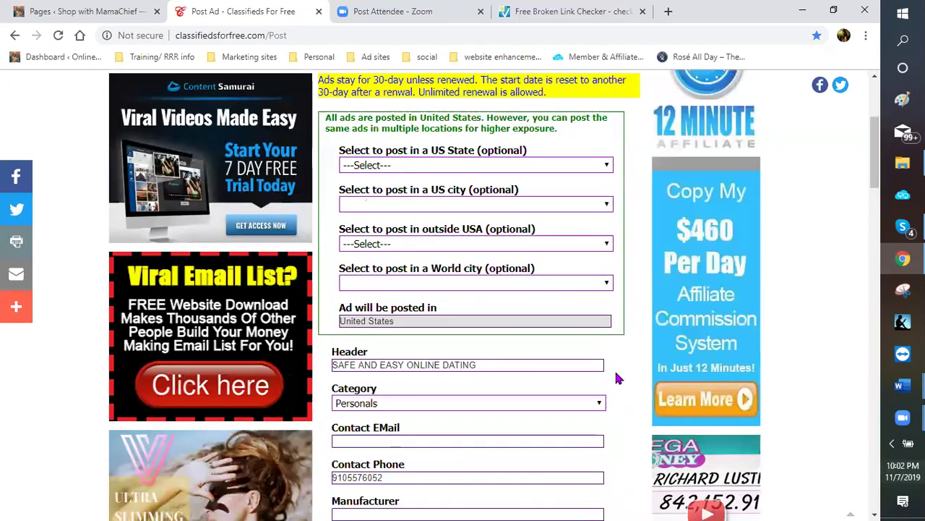
click(608, 166)
click(418, 194)
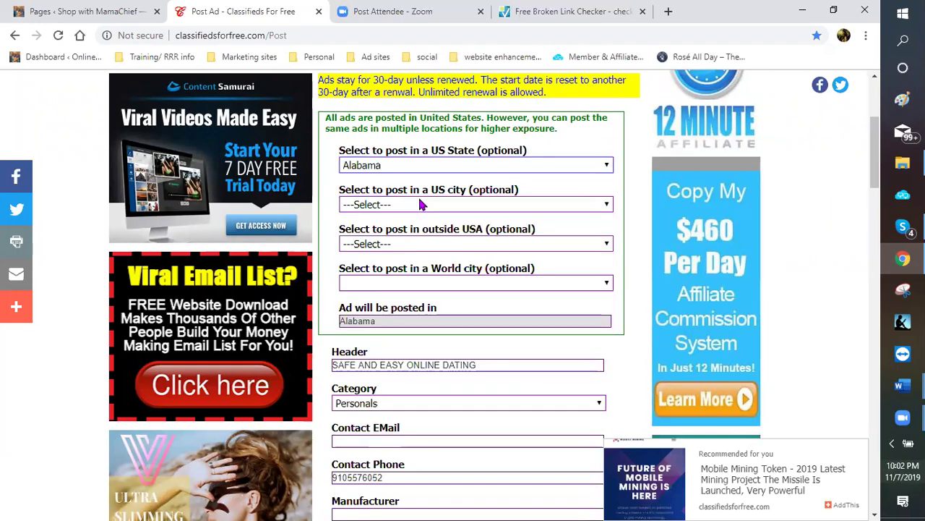
scroll(640, 331, down, 1)
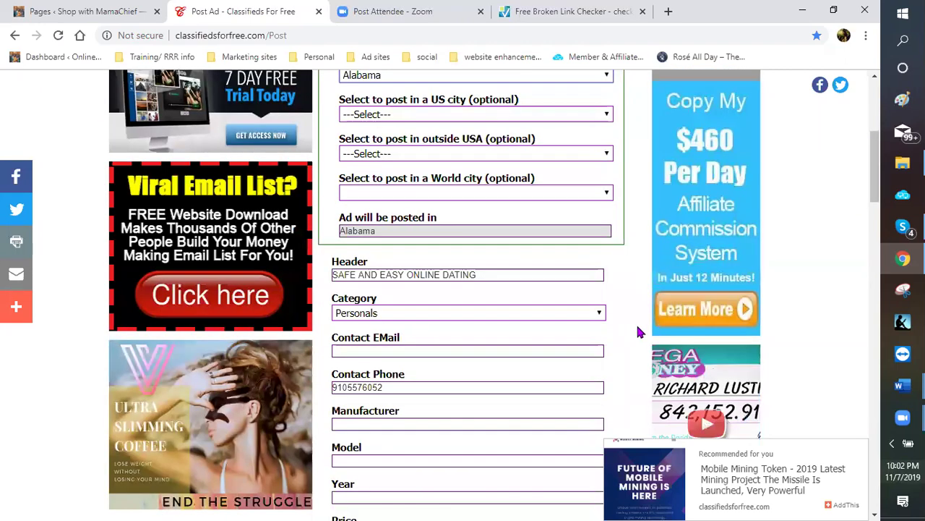
scroll(627, 337, down, 5)
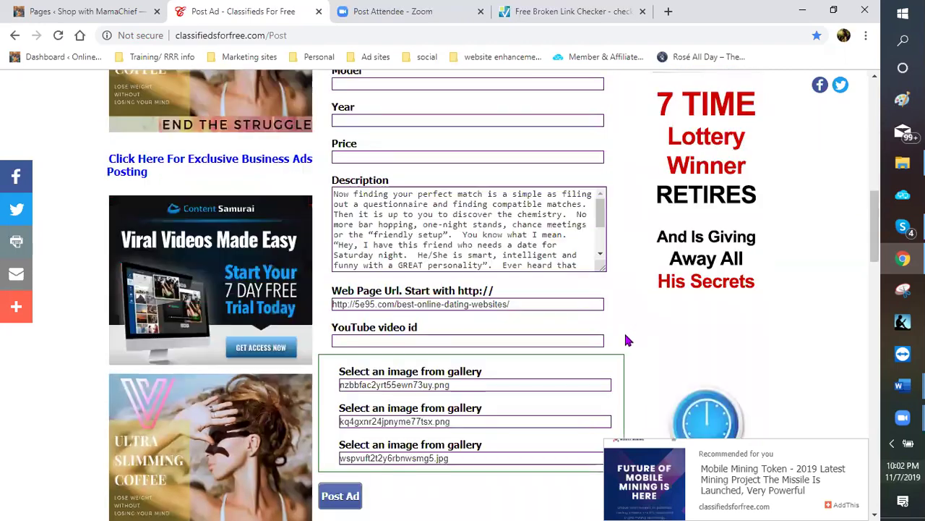
scroll(345, 205, down, 4)
click(344, 205)
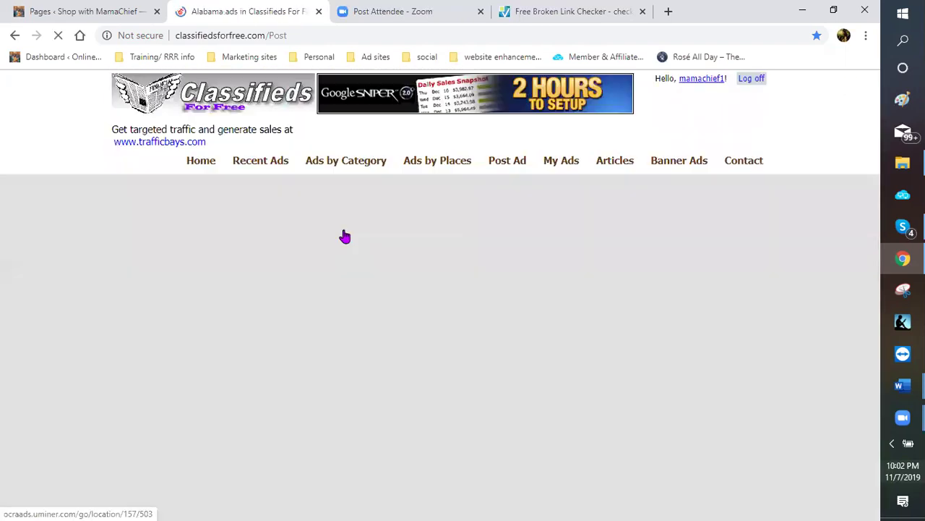
scroll(412, 360, down, 3)
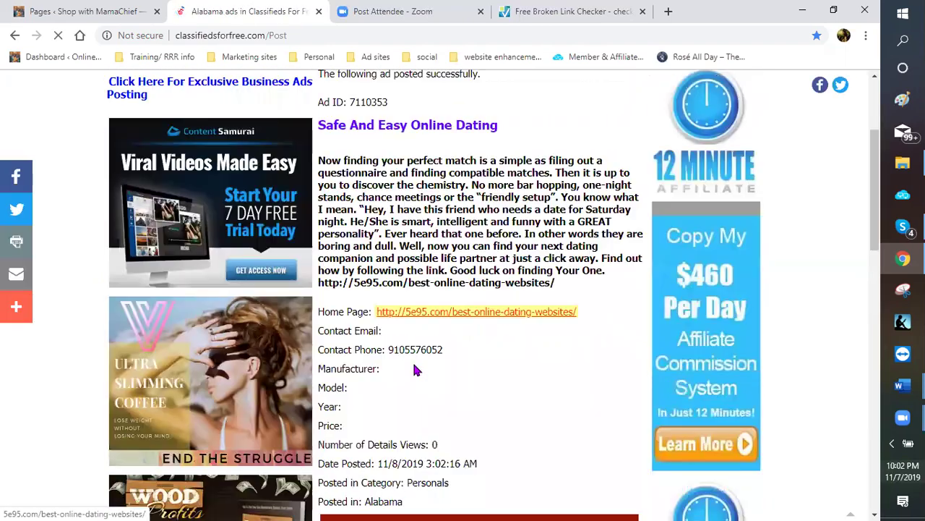
scroll(394, 411, down, 1)
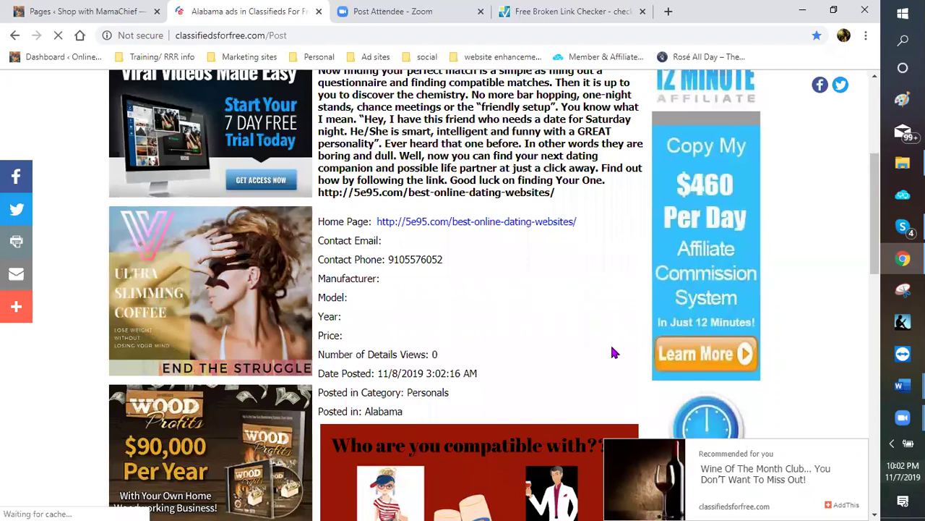
scroll(601, 359, down, 3)
scroll(550, 363, down, 5)
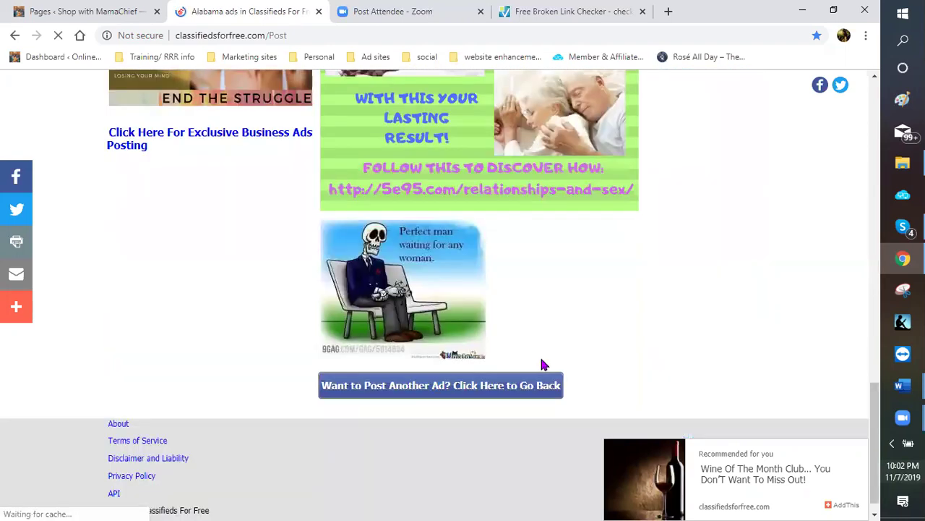
Post the dating ad for Alaska under Personals and reopen a blank ad form
click(503, 376)
scroll(542, 345, down, 2)
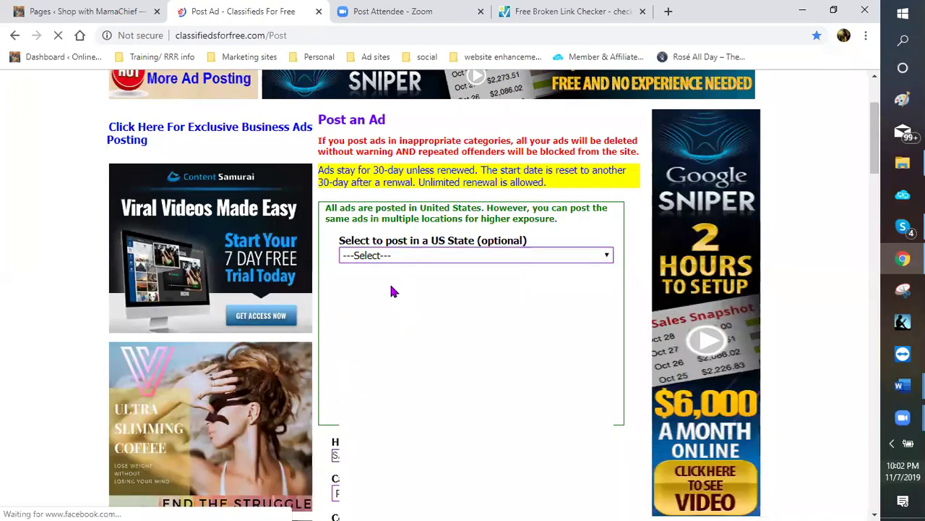
key(Return)
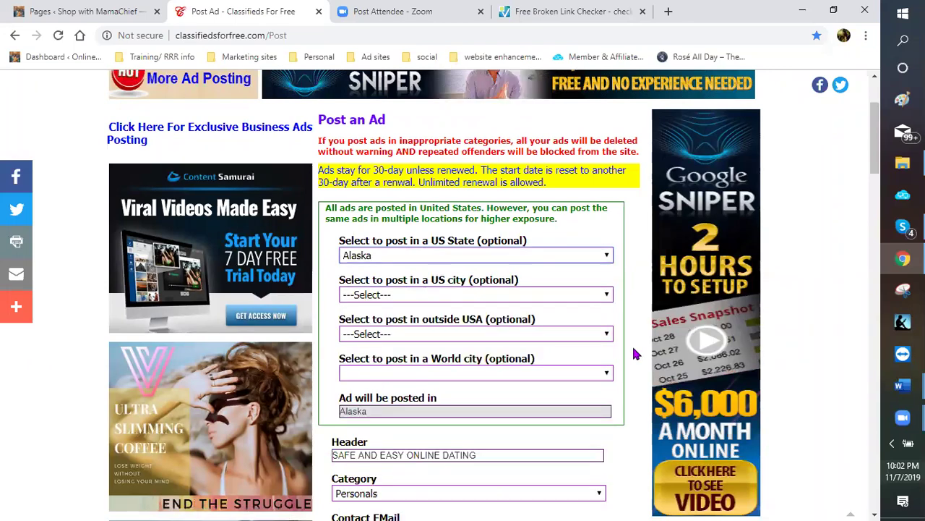
scroll(605, 352, down, 5)
scroll(347, 288, down, 5)
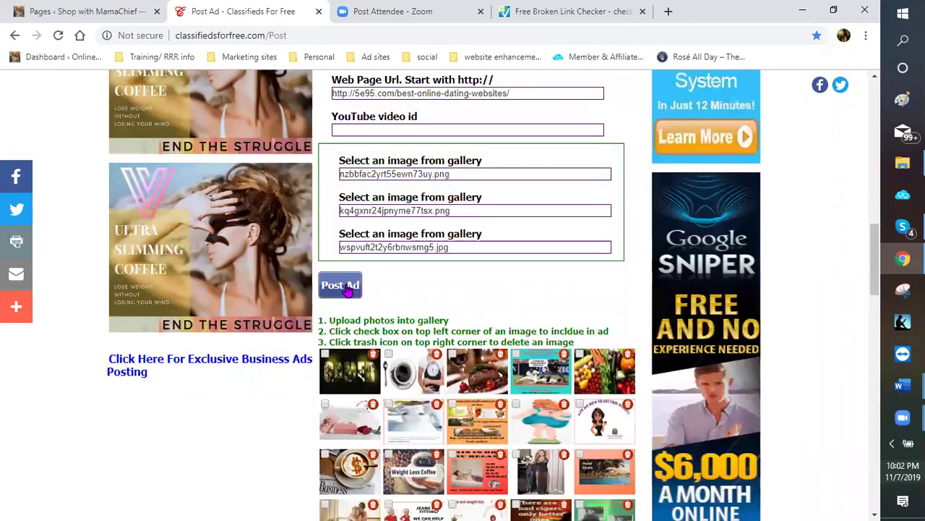
click(347, 288)
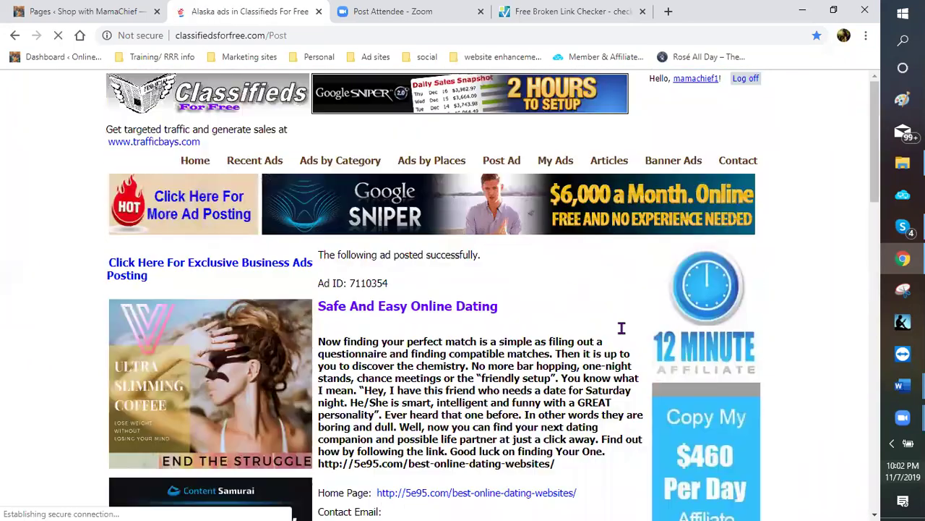
scroll(616, 320, down, 3)
scroll(601, 337, down, 5)
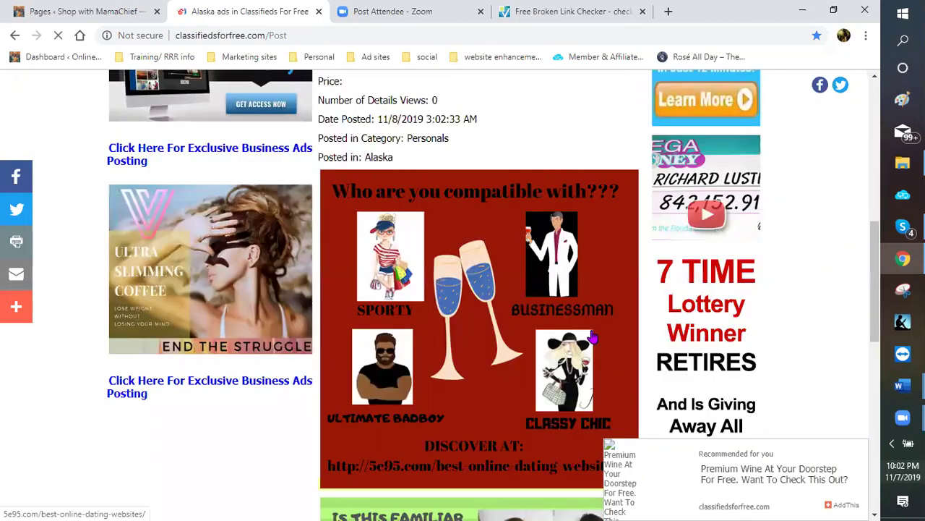
scroll(582, 341, down, 5)
scroll(549, 358, down, 3)
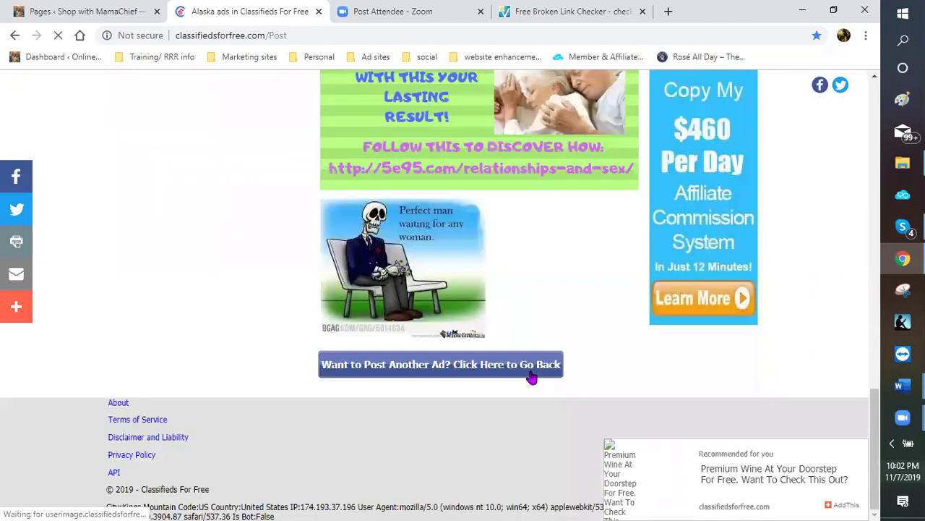
click(533, 373)
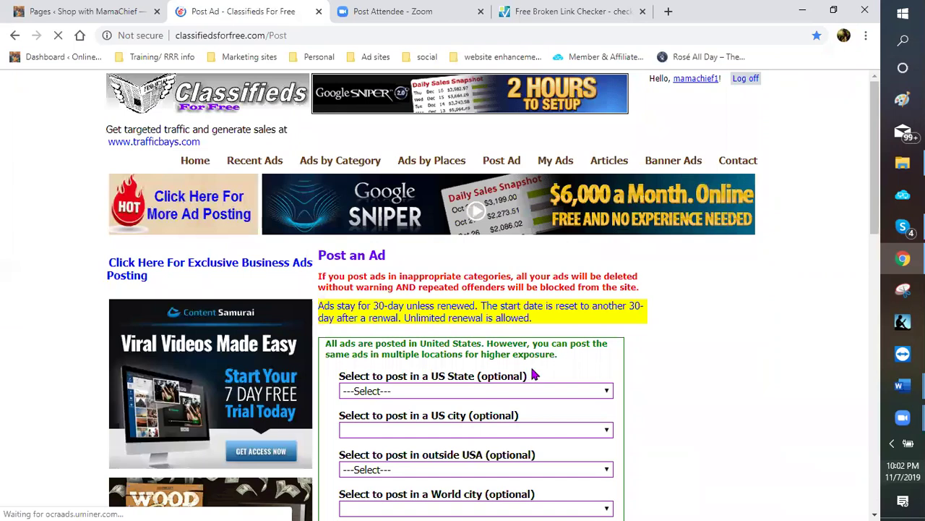
Set the ad's location to Anchorage, Alaska
scroll(599, 322, down, 1)
scroll(603, 311, down, 1)
scroll(509, 320, down, 2)
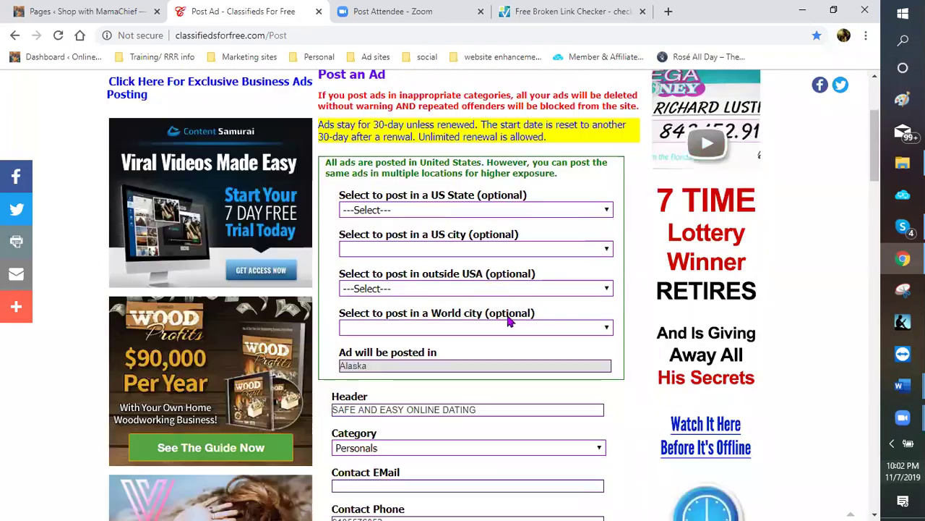
click(607, 210)
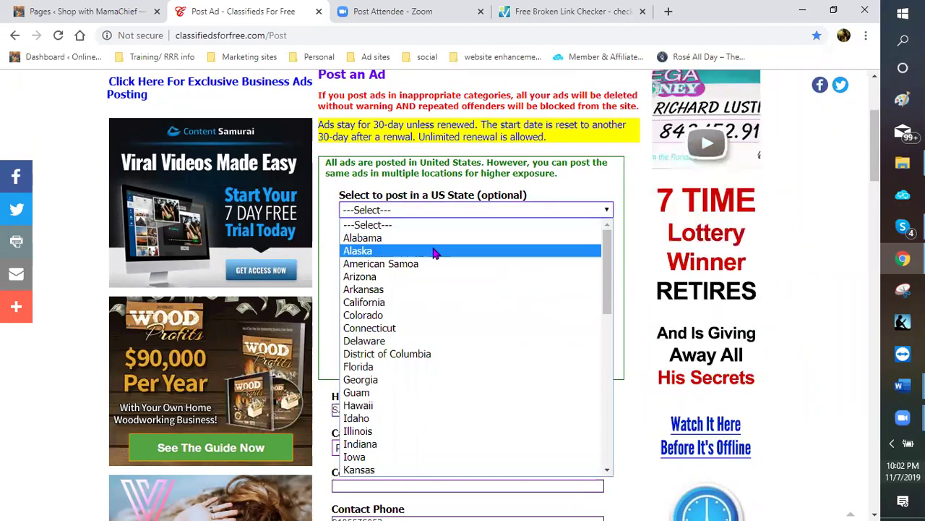
click(599, 250)
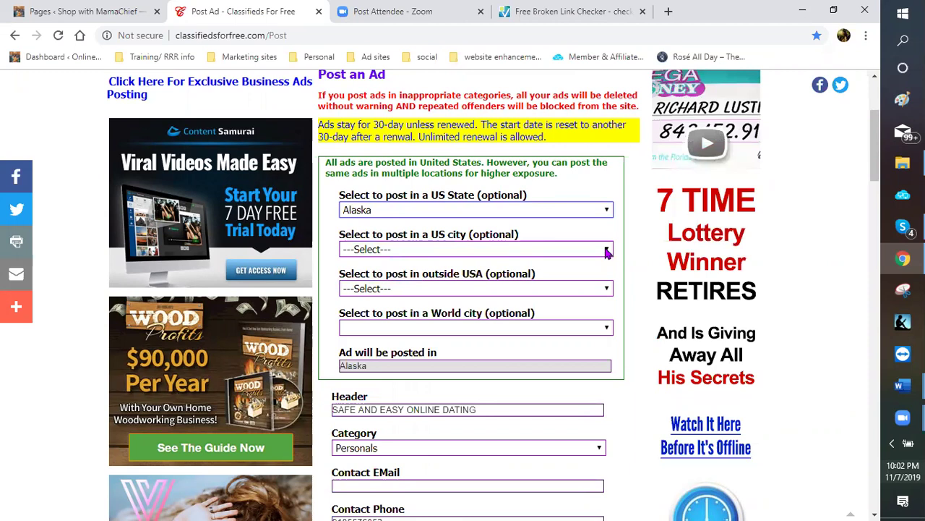
click(448, 248)
click(448, 278)
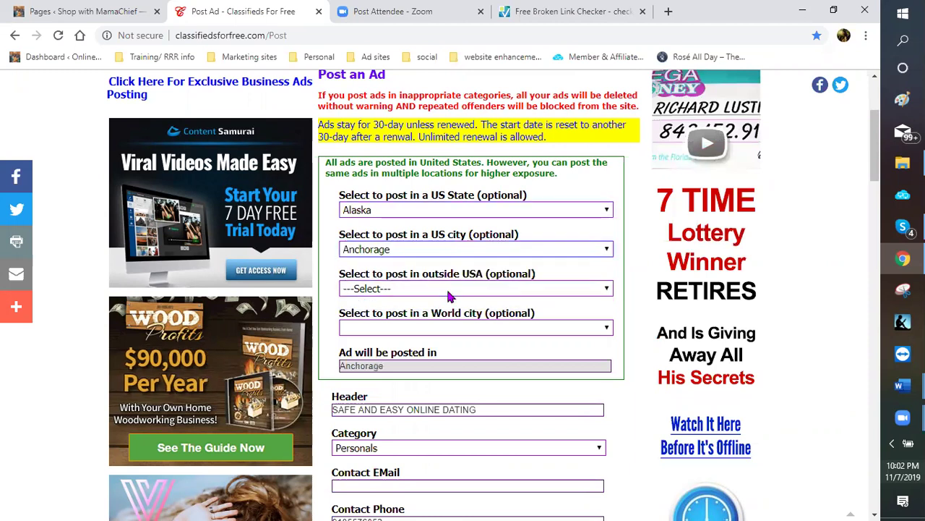
Change the ad's category to Miscellaneous
scroll(607, 366, down, 2)
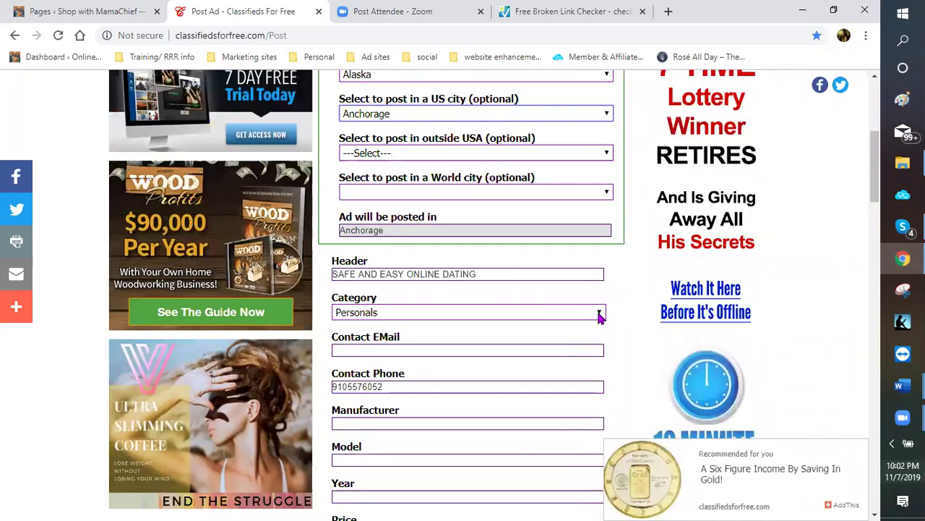
click(561, 311)
click(478, 232)
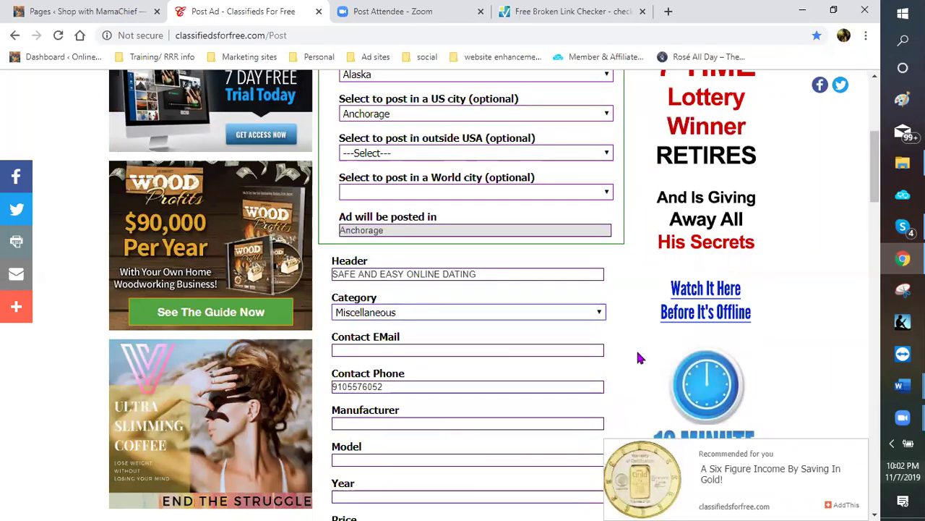
scroll(361, 361, down, 6)
scroll(347, 304, down, 3)
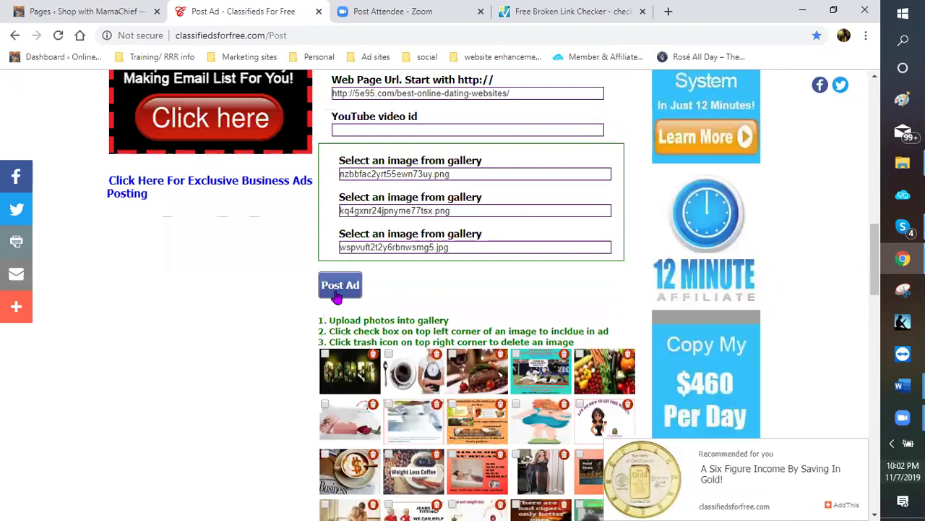
Publish the dating ad in Anchorage under Miscellaneous and open an empty new browser tab
click(338, 287)
scroll(448, 303, down, 3)
scroll(412, 370, down, 2)
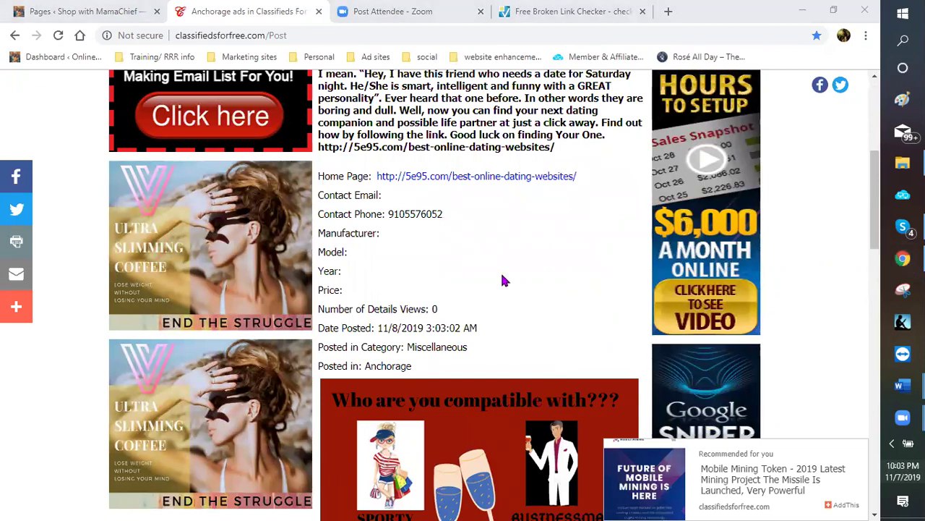
click(669, 14)
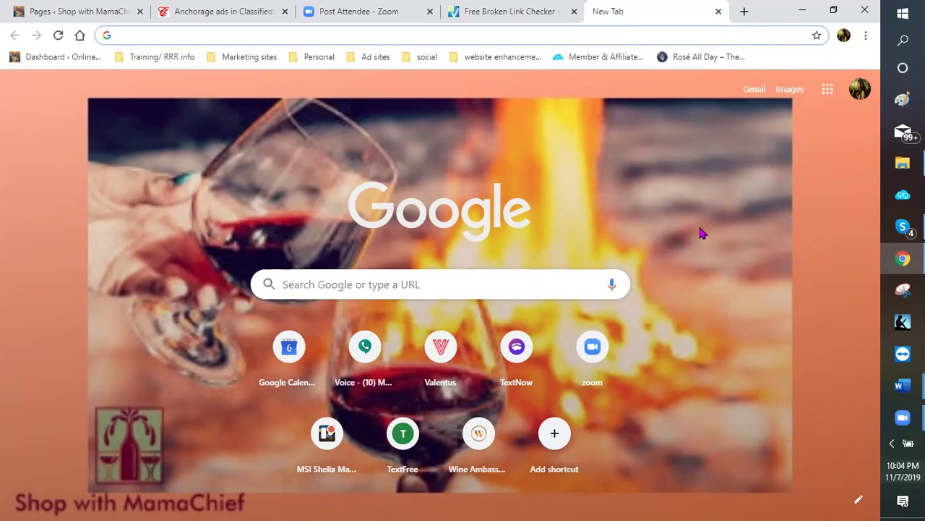
Return to the posted Anchorage ad and use Go Back to reach the posting form
click(202, 17)
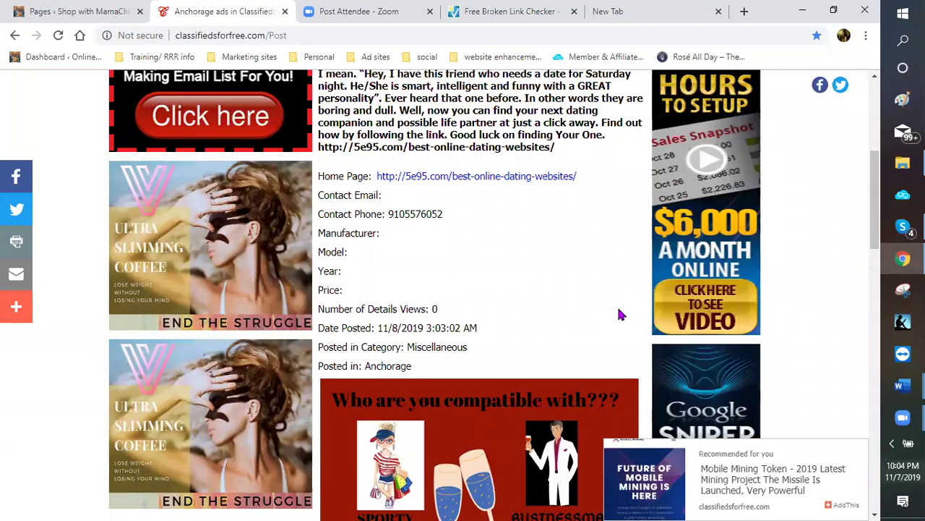
scroll(619, 313, up, 2)
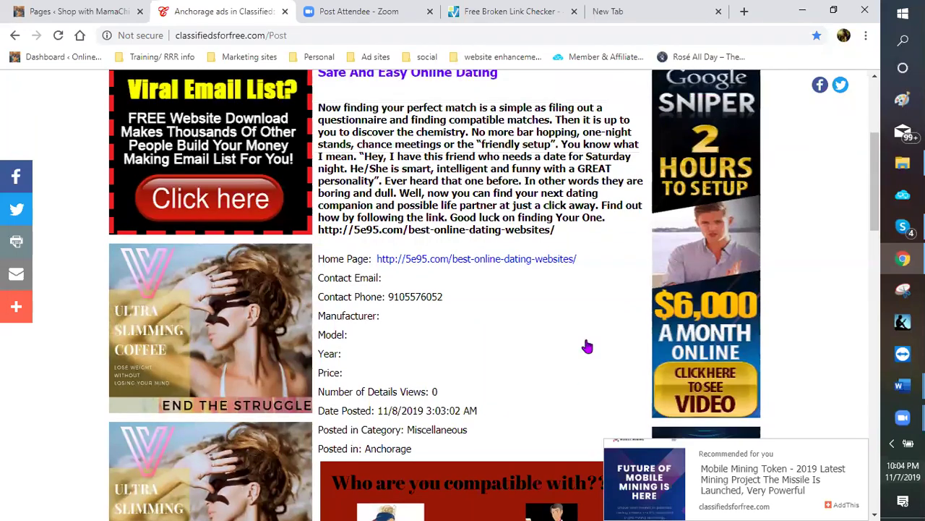
scroll(495, 409, down, 5)
scroll(487, 397, down, 4)
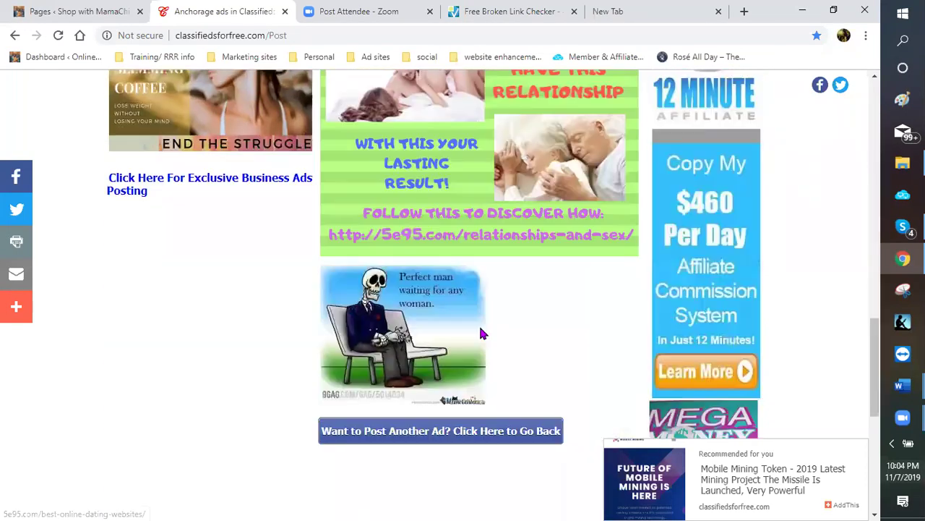
scroll(528, 322, down, 2)
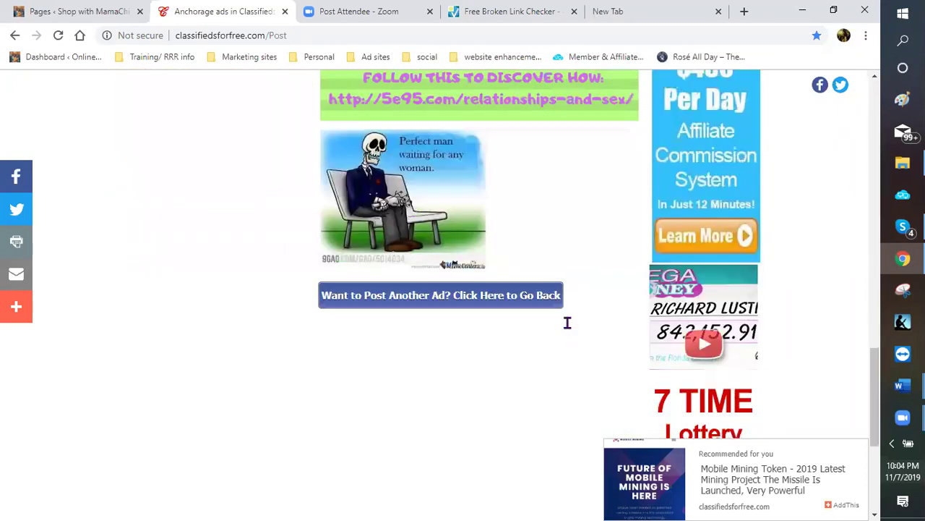
click(557, 299)
Scroll down the reloaded Post an Ad form that still holds the Anchorage details
scroll(611, 266, down, 2)
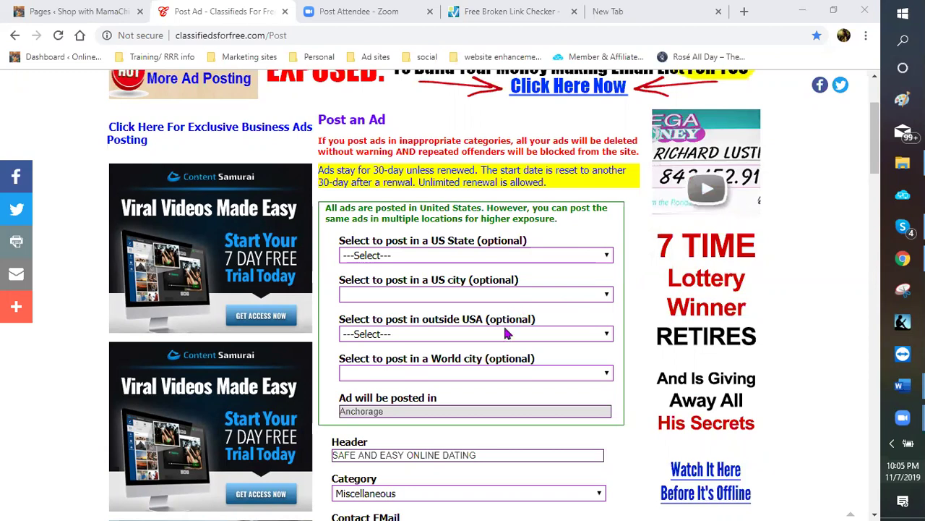
In the new tab, open the RRR247 site from the saved links and go to Free Traffic Sites
click(630, 15)
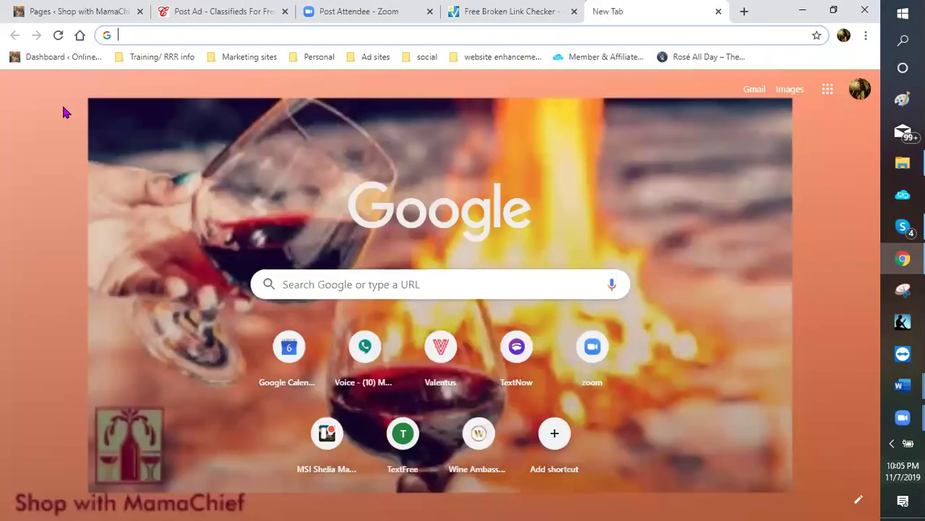
click(147, 56)
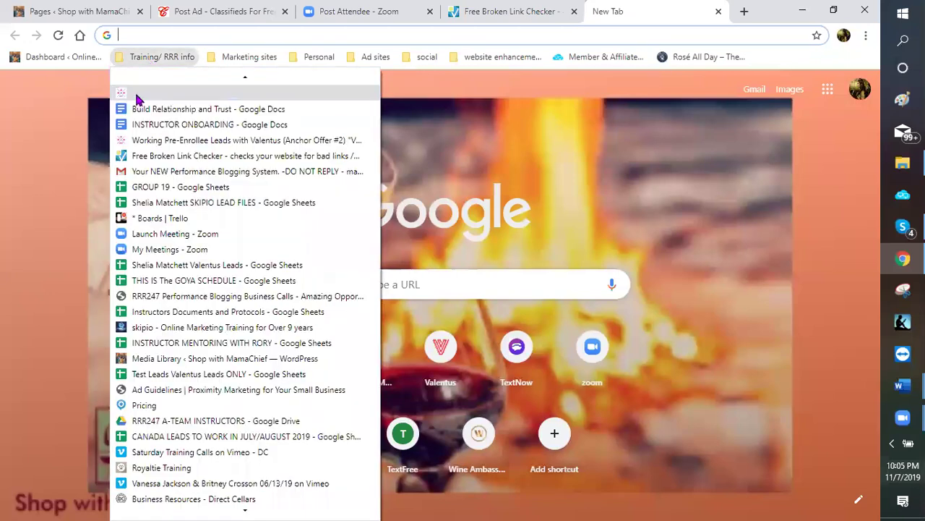
click(138, 95)
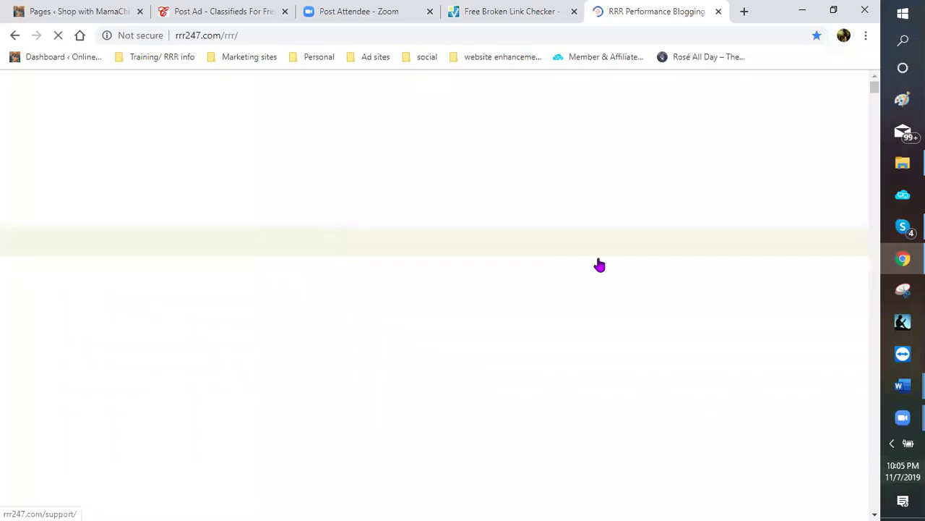
mouse_move(529, 243)
click(531, 248)
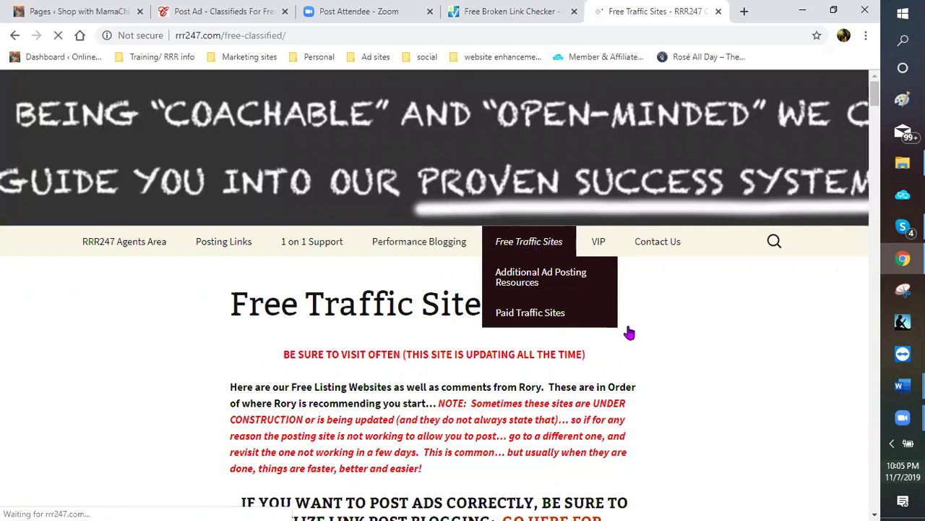
Browse the list of free classified sites, then close the Free Traffic Sites tab with Ctrl+W
scroll(609, 332, down, 2)
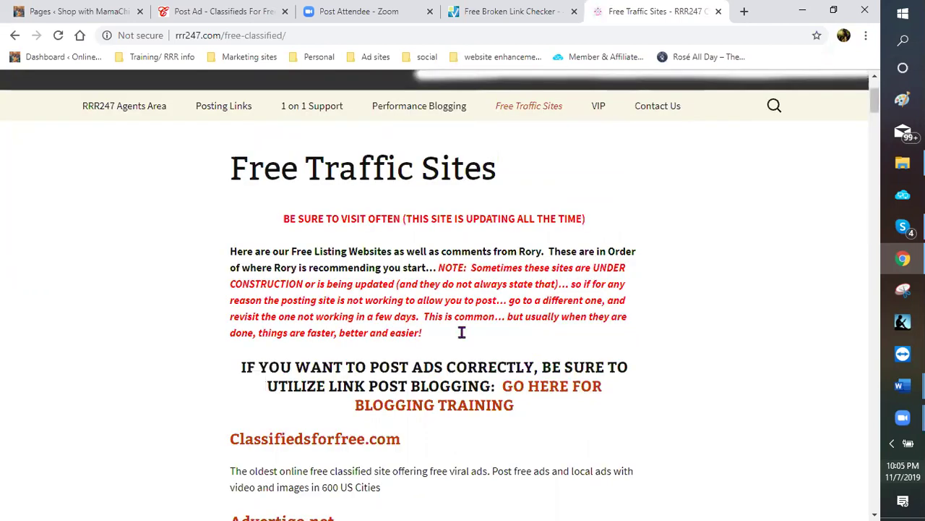
scroll(457, 333, down, 4)
scroll(454, 340, down, 2)
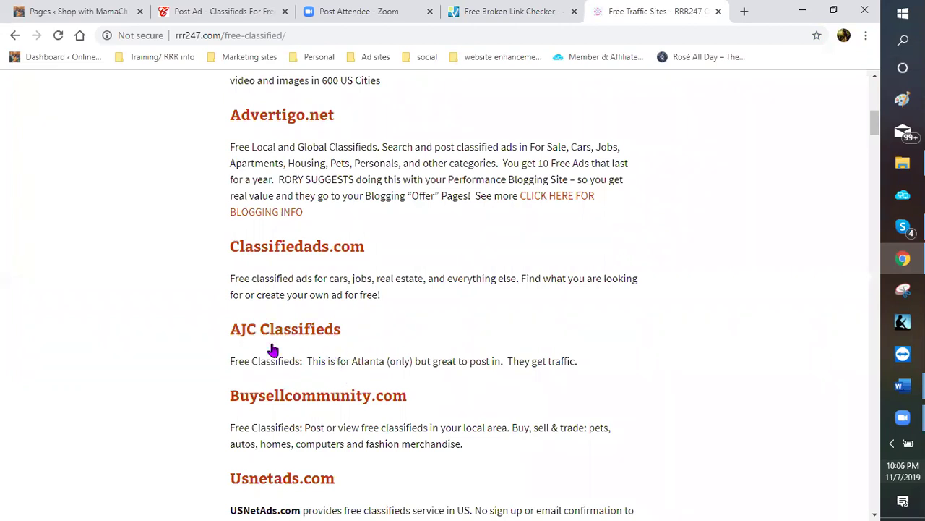
scroll(273, 352, down, 2)
scroll(266, 261, down, 1)
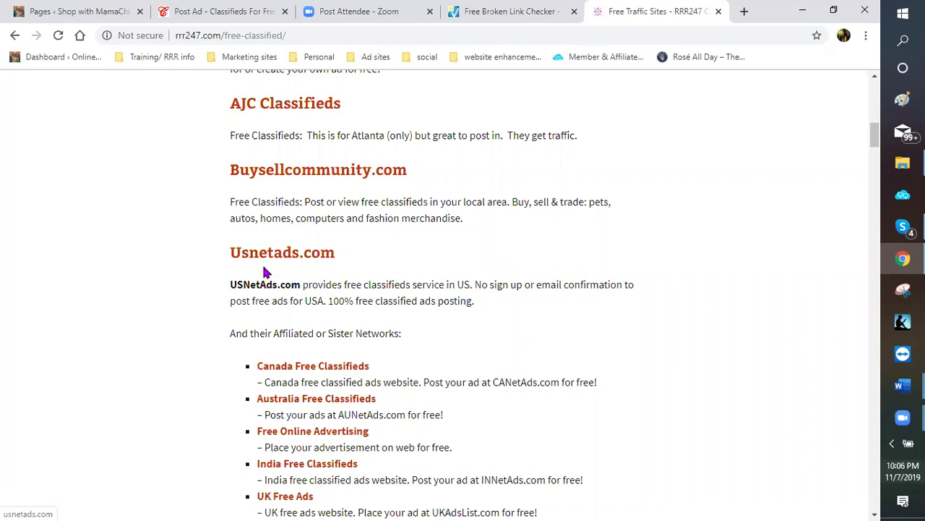
scroll(265, 271, down, 2)
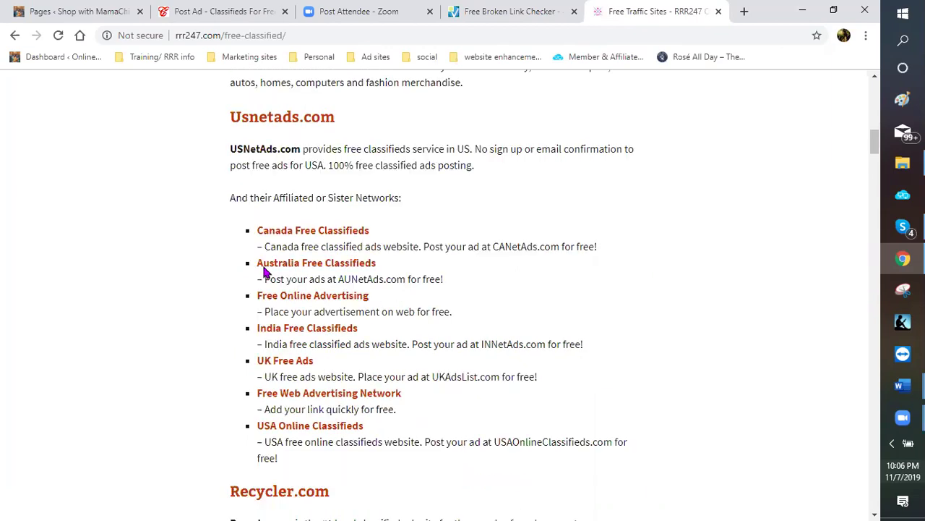
scroll(264, 271, down, 5)
scroll(281, 225, down, 3)
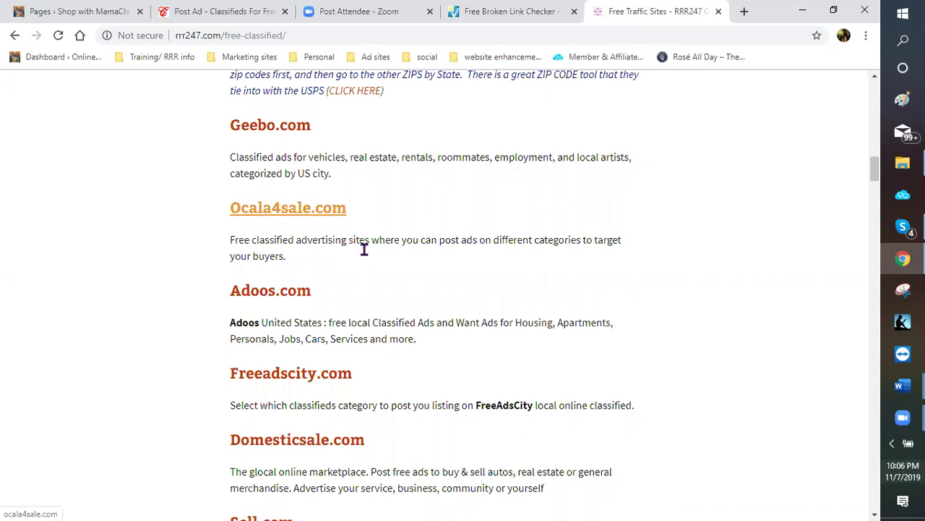
scroll(361, 246, down, 1)
scroll(346, 235, down, 1)
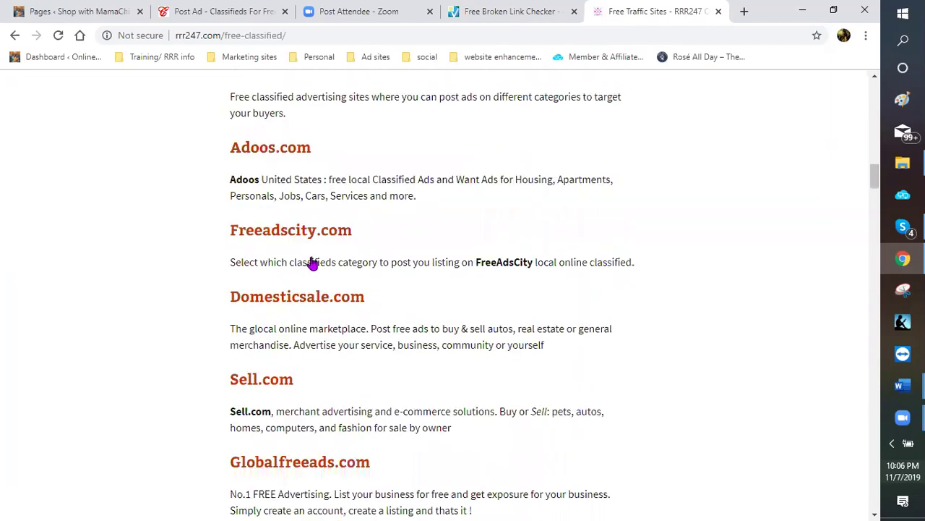
scroll(311, 263, down, 1)
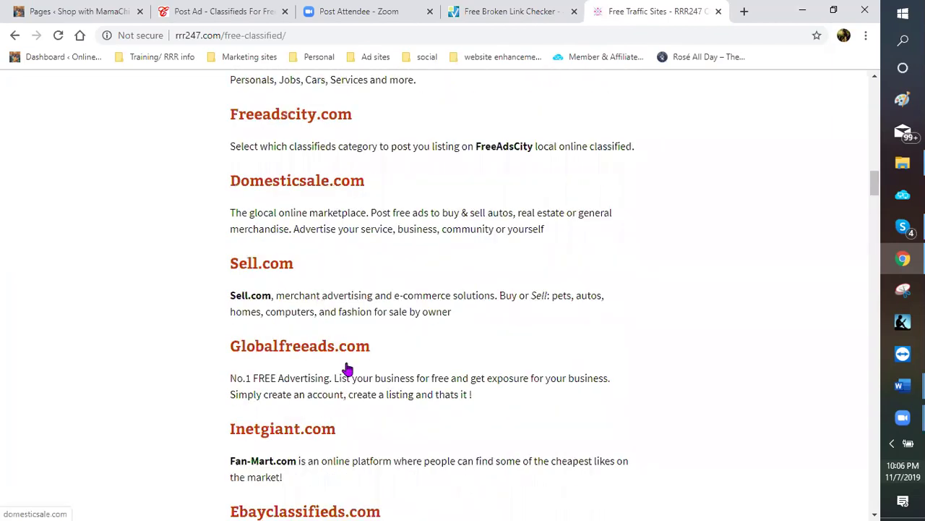
scroll(345, 367, down, 2)
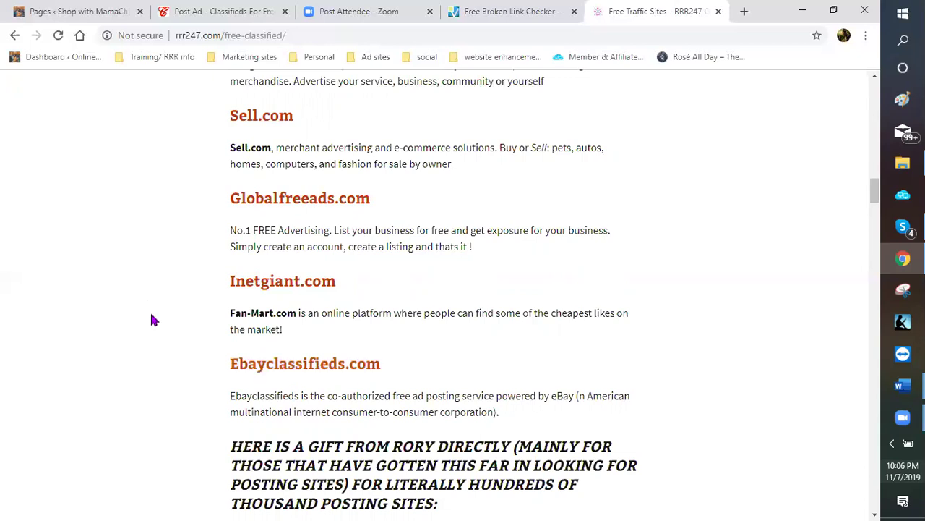
scroll(398, 330, up, 1)
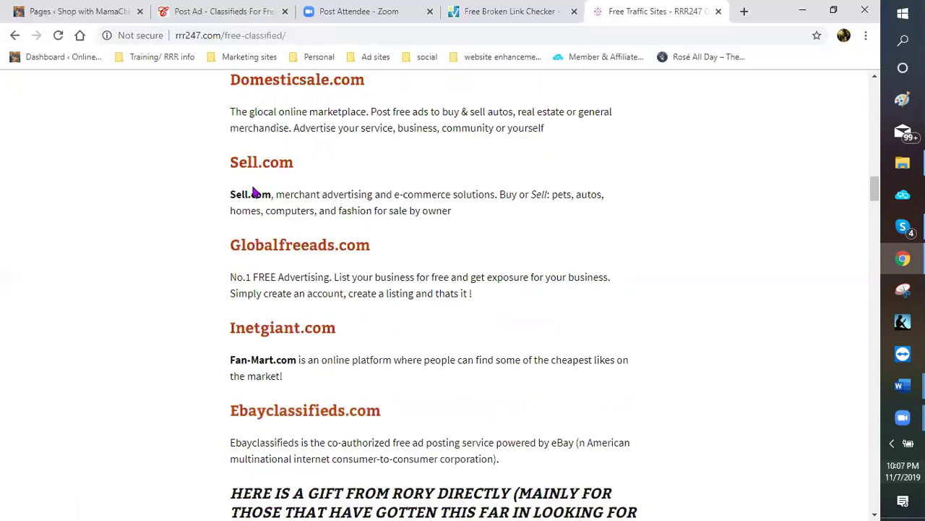
scroll(253, 192, up, 2)
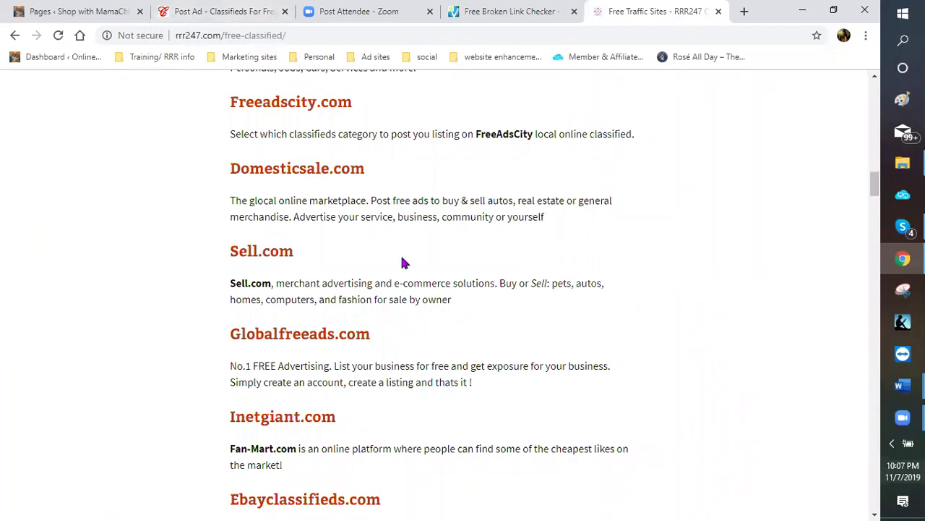
scroll(404, 264, down, 3)
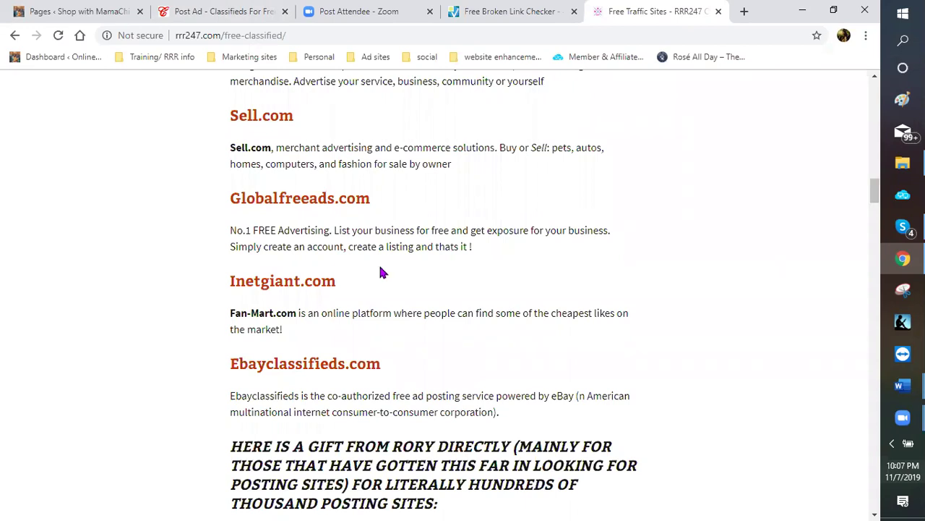
scroll(441, 229, up, 4)
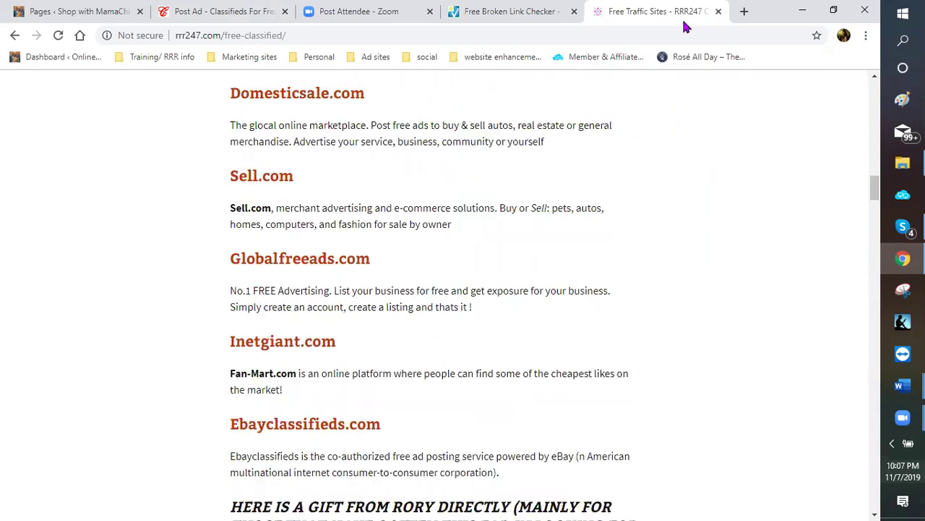
key(ctrl+w)
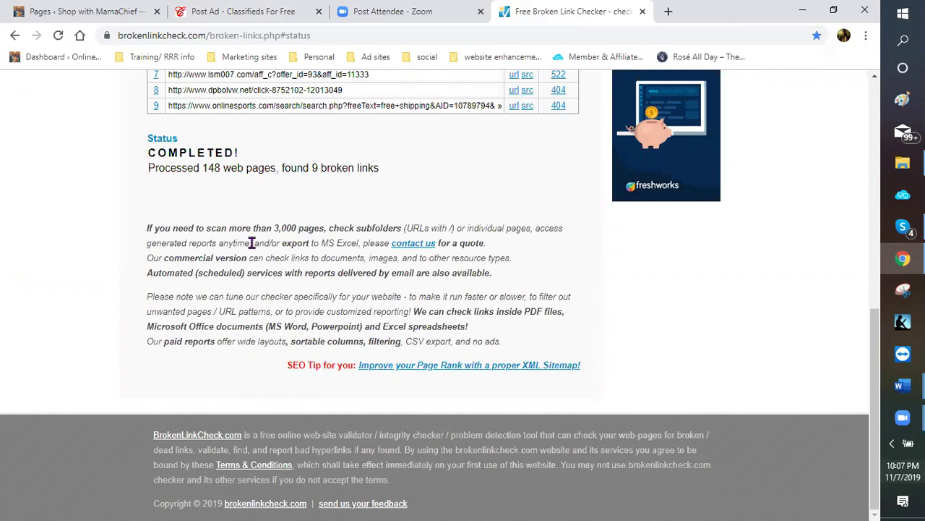
Open the 'Page where found' url for broken link 7, the lsm007.com affiliate link
scroll(260, 240, up, 2)
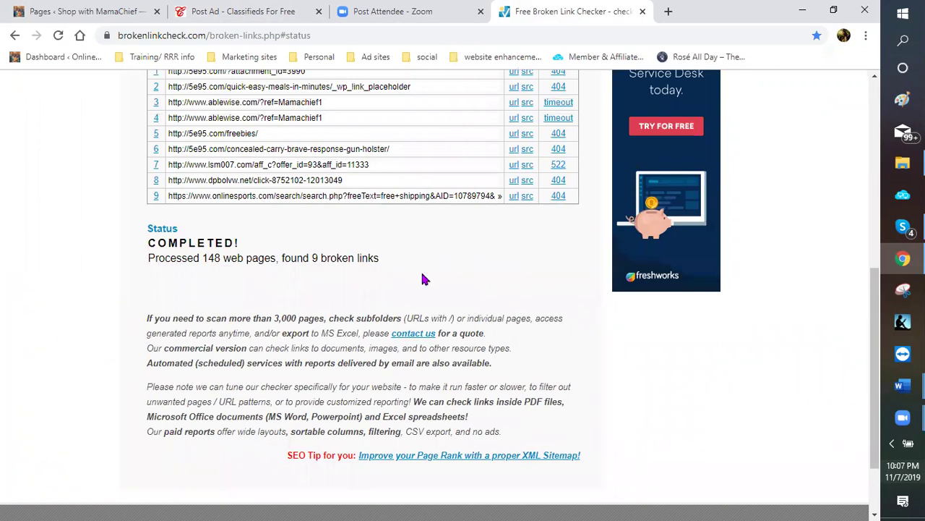
scroll(436, 258, up, 1)
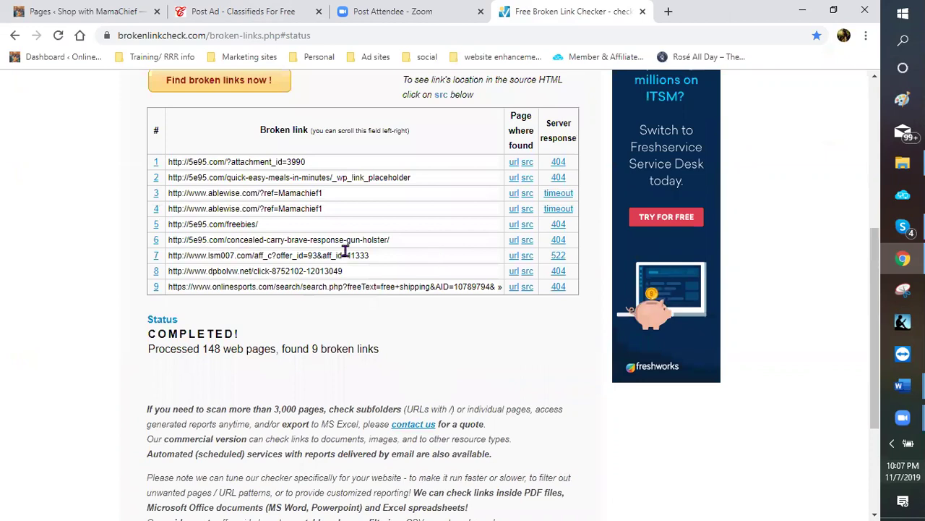
scroll(311, 242, up, 1)
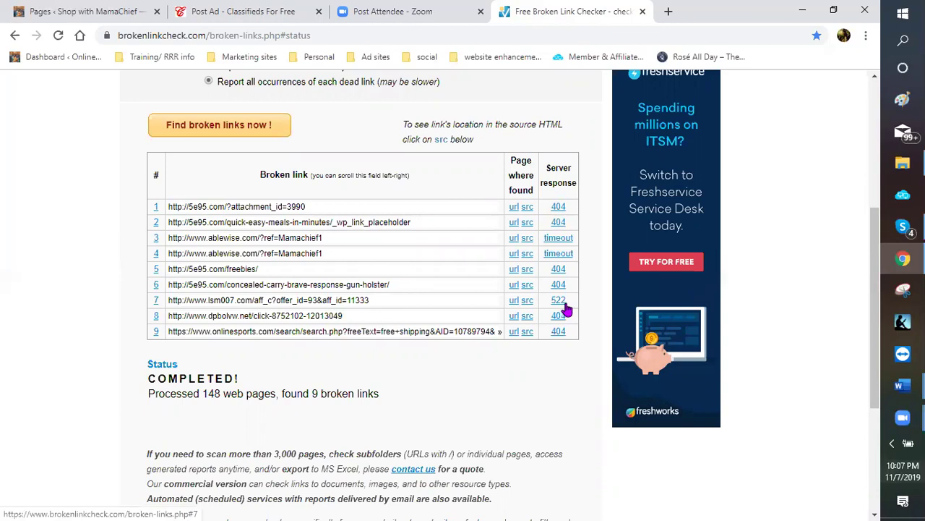
click(512, 303)
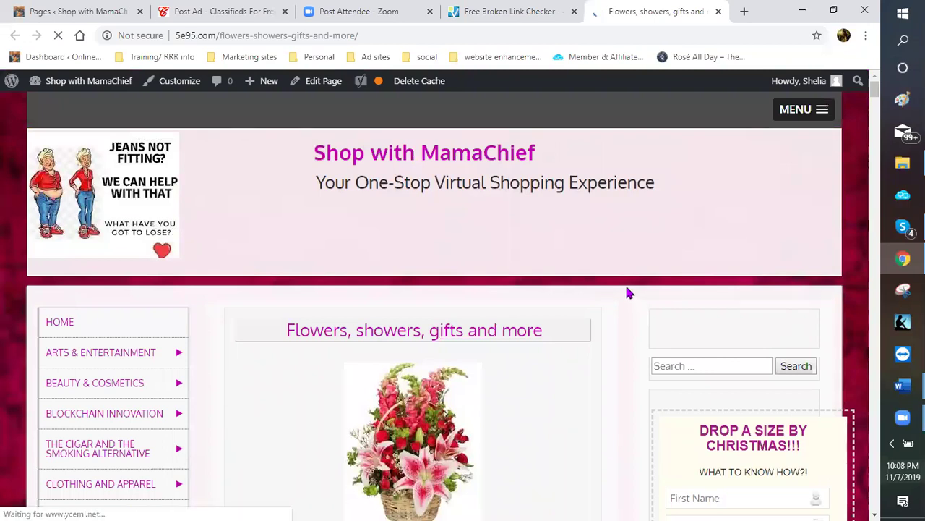
Back in the broken link results, view row 7's source to find the lsm007.com link at line 707
scroll(628, 292, down, 3)
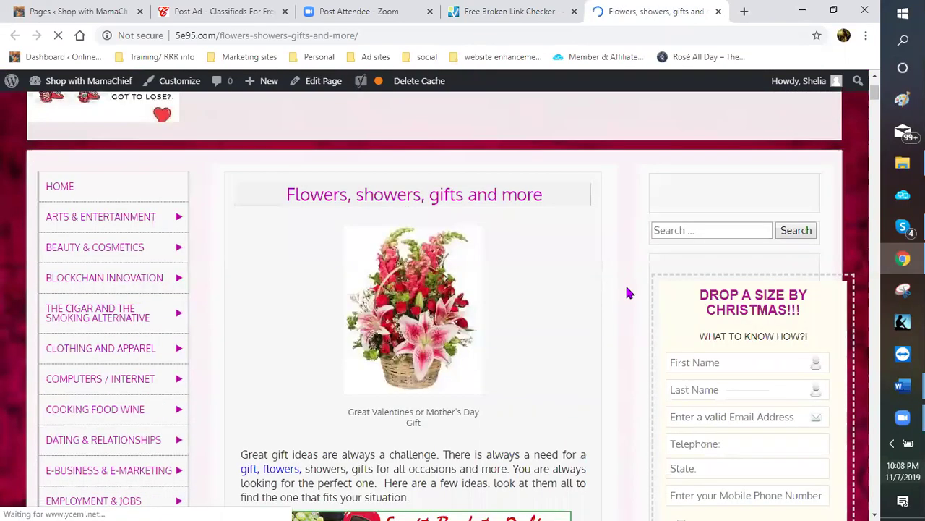
click(504, 18)
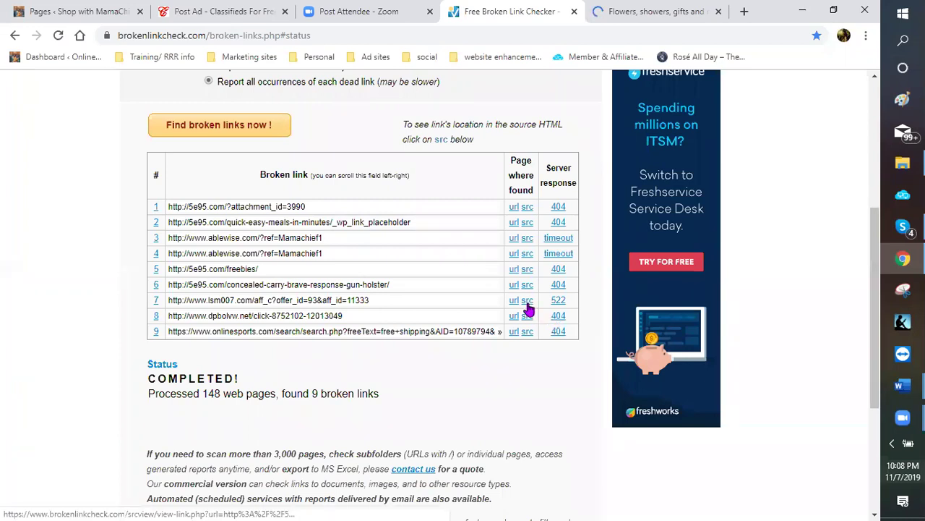
click(527, 304)
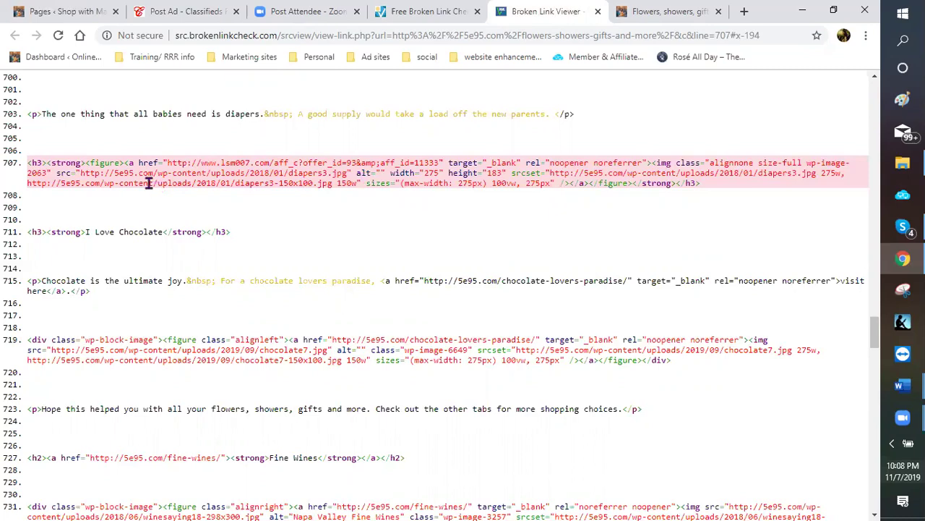
On the live Flowers page, scroll to the baby shower basket image and right-click it to check its link
click(658, 14)
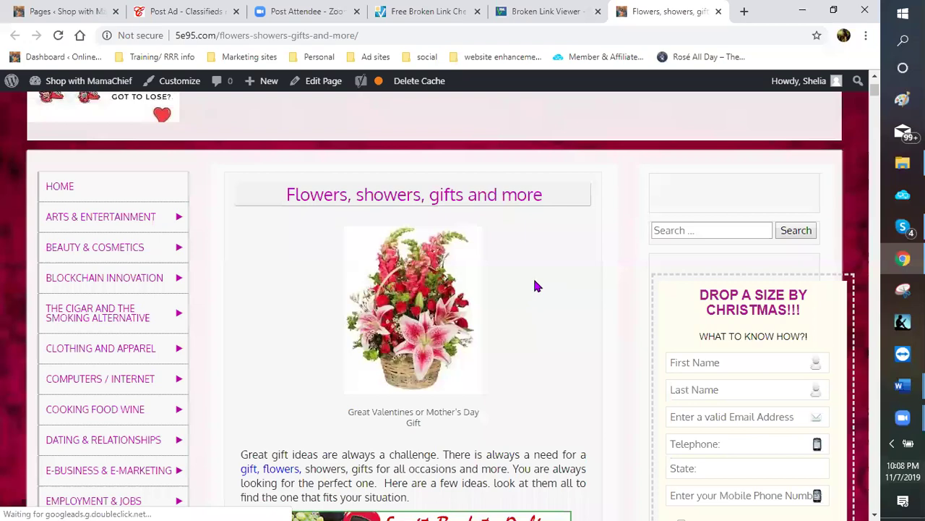
scroll(535, 278, down, 2)
scroll(536, 279, down, 2)
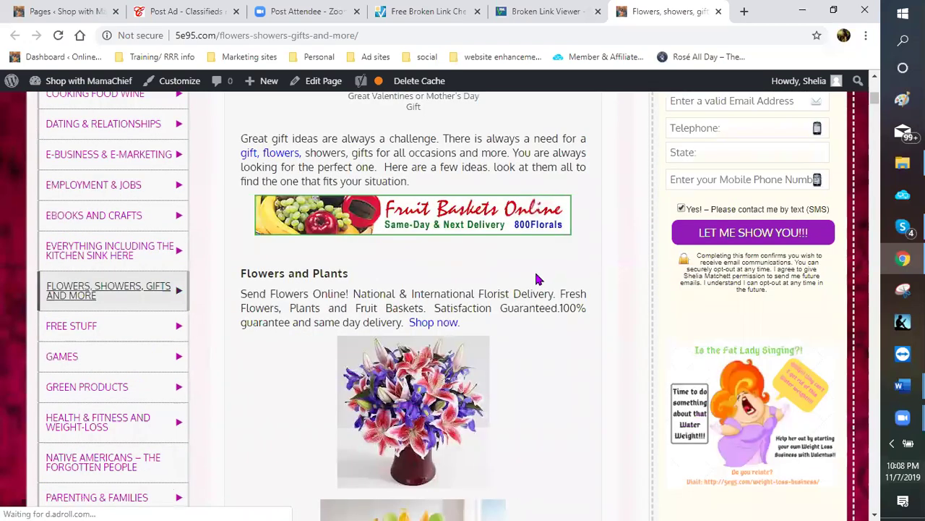
scroll(537, 278, down, 3)
scroll(537, 278, down, 4)
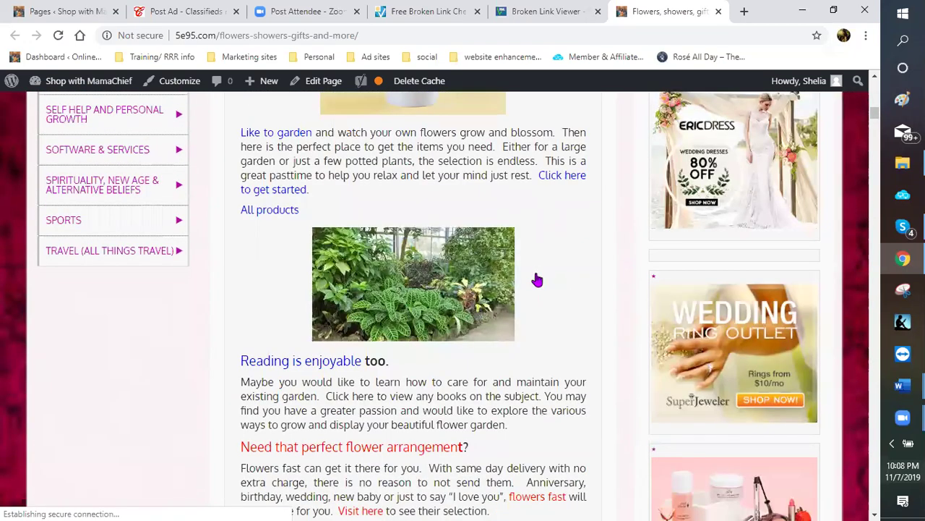
scroll(536, 274, down, 2)
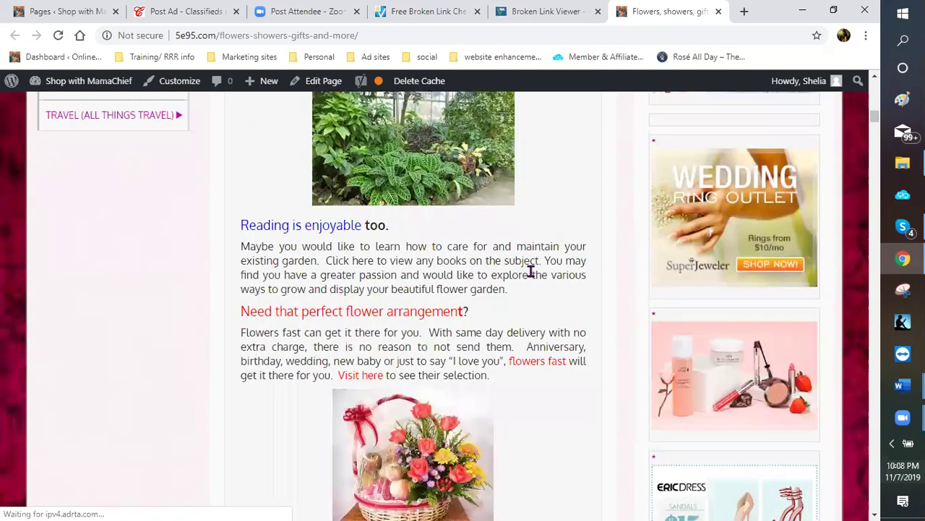
scroll(531, 272, down, 4)
scroll(526, 276, down, 4)
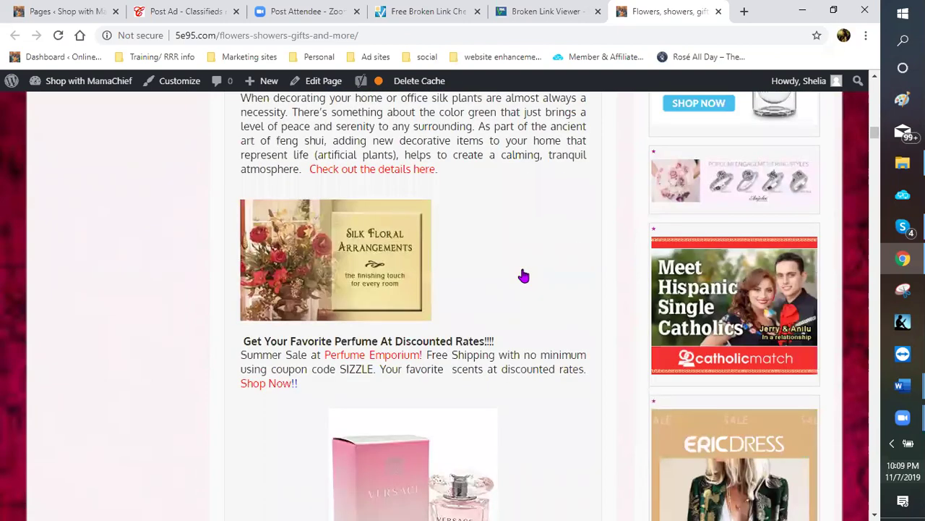
scroll(522, 272, down, 4)
scroll(517, 269, down, 4)
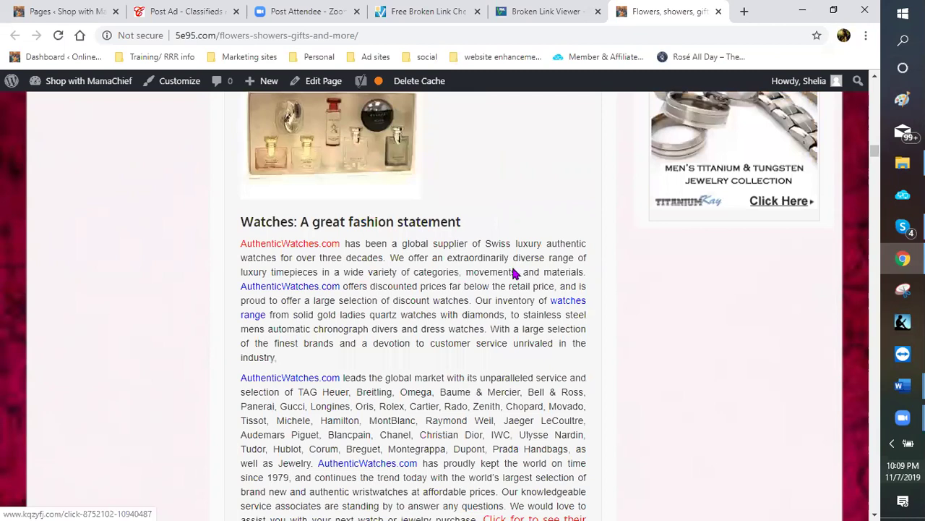
scroll(514, 271, down, 4)
scroll(513, 273, down, 5)
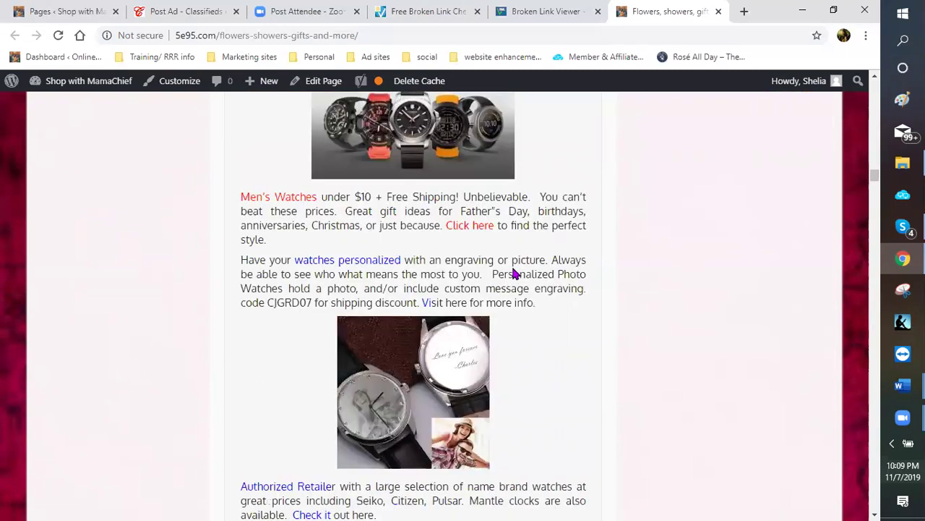
scroll(512, 273, down, 5)
scroll(513, 272, down, 4)
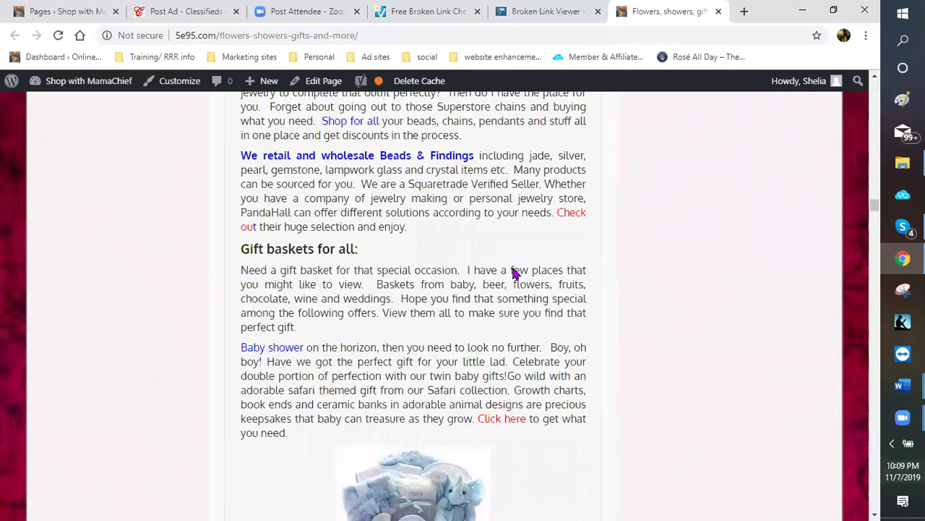
scroll(512, 273, down, 3)
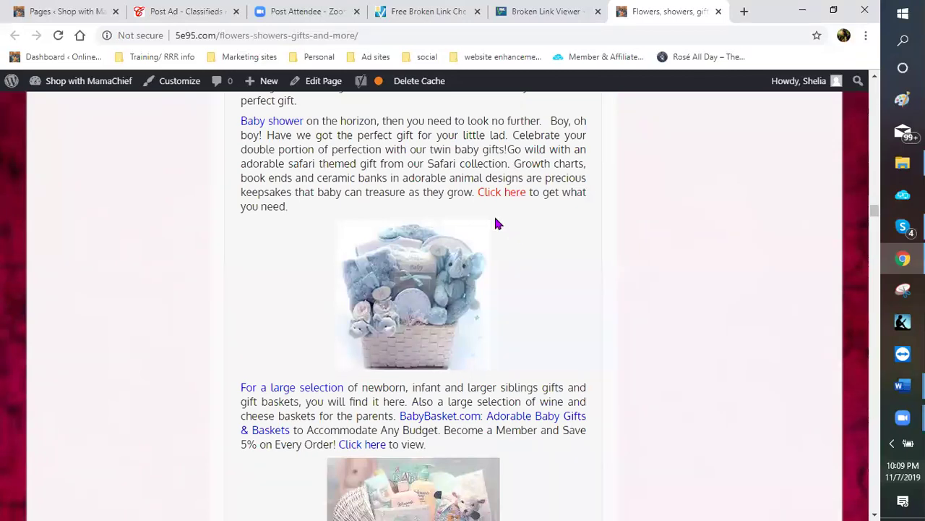
scroll(436, 251, down, 1)
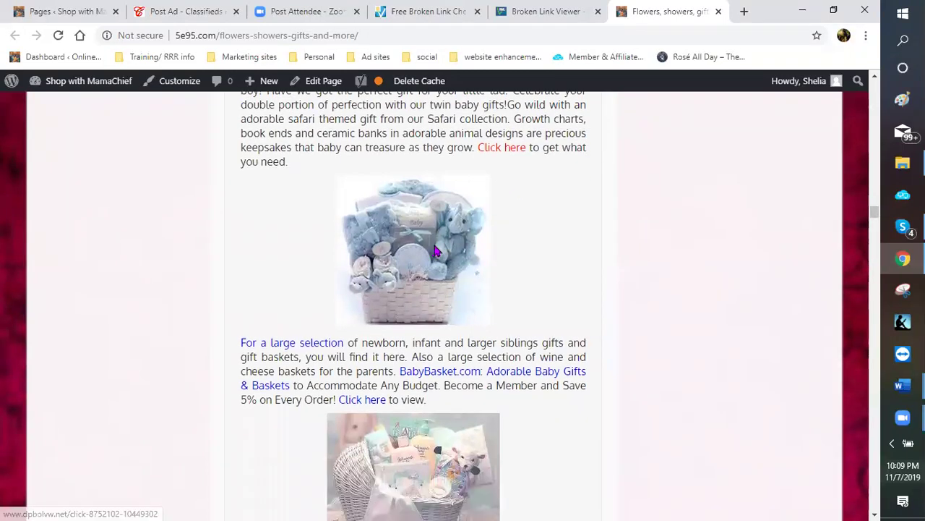
right_click(435, 247)
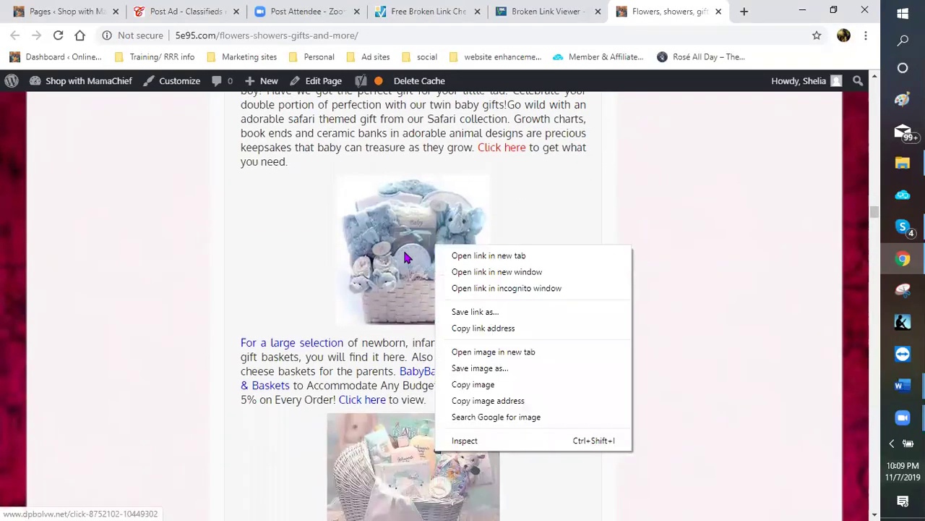
Open the Flowers page for editing, recheck the results and line 707 source, then return to the editor
click(320, 84)
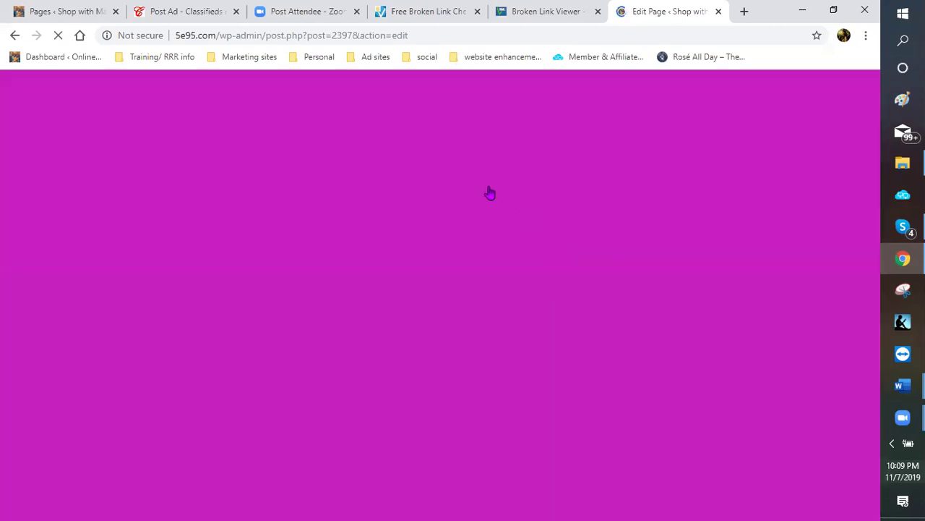
click(430, 14)
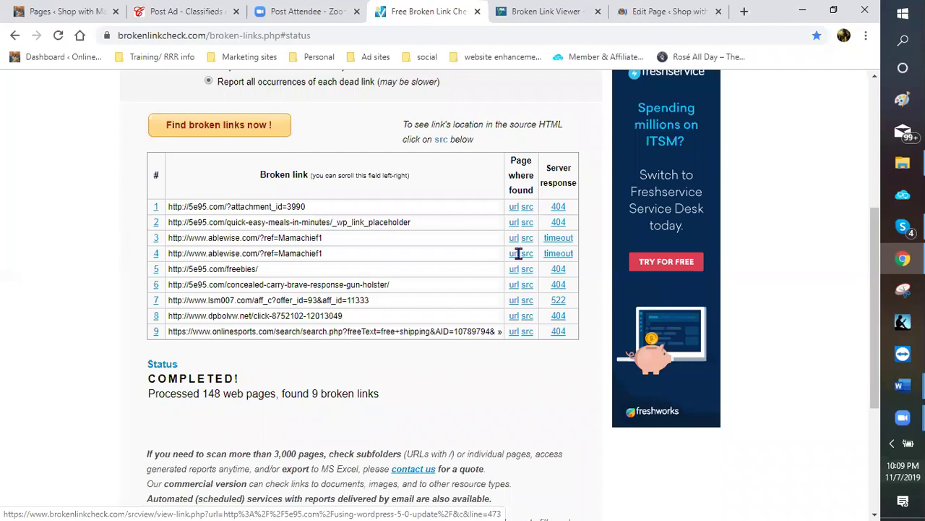
click(544, 14)
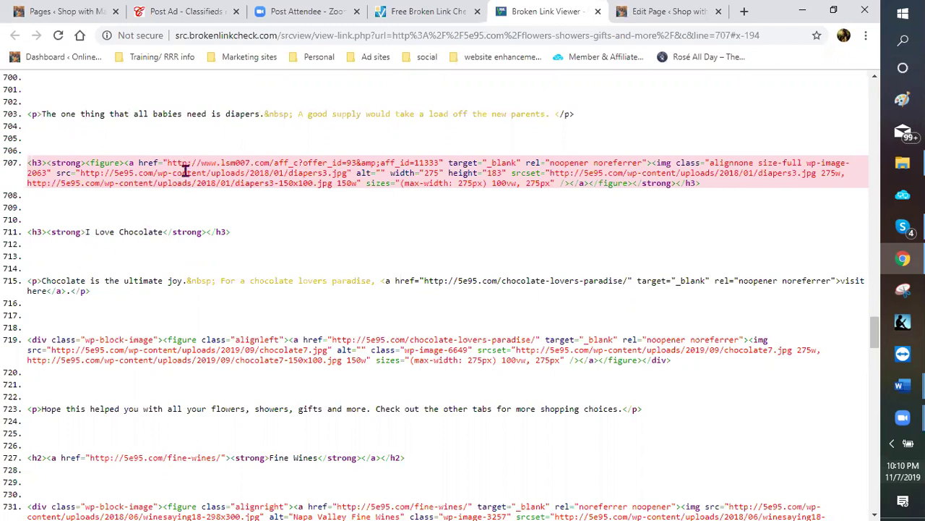
click(658, 14)
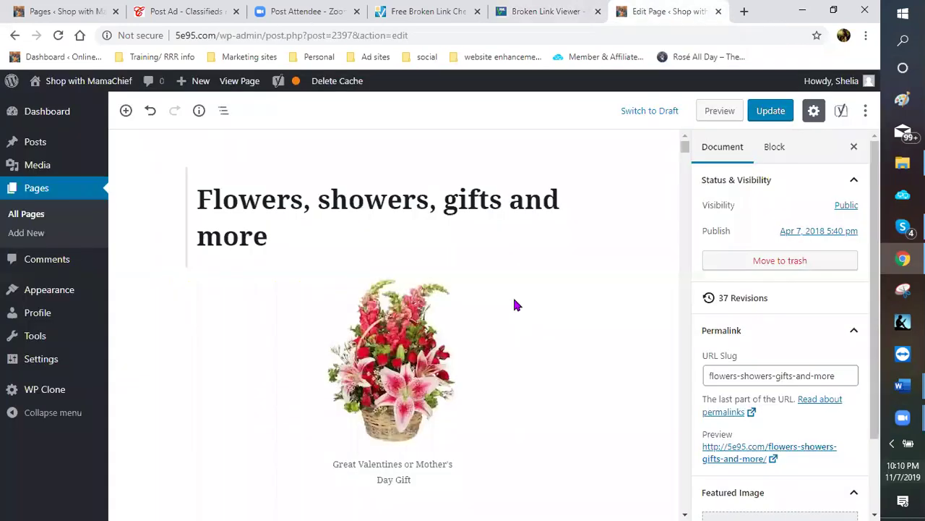
Scroll the block editor down to the diapers image just above the 'I Love Chocolate' heading
scroll(580, 209, down, 3)
scroll(579, 264, down, 5)
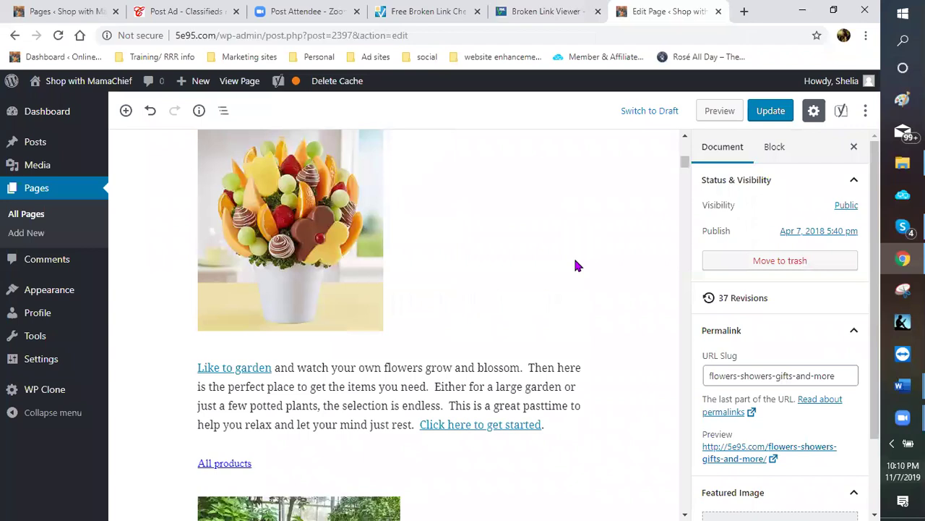
scroll(553, 264, down, 5)
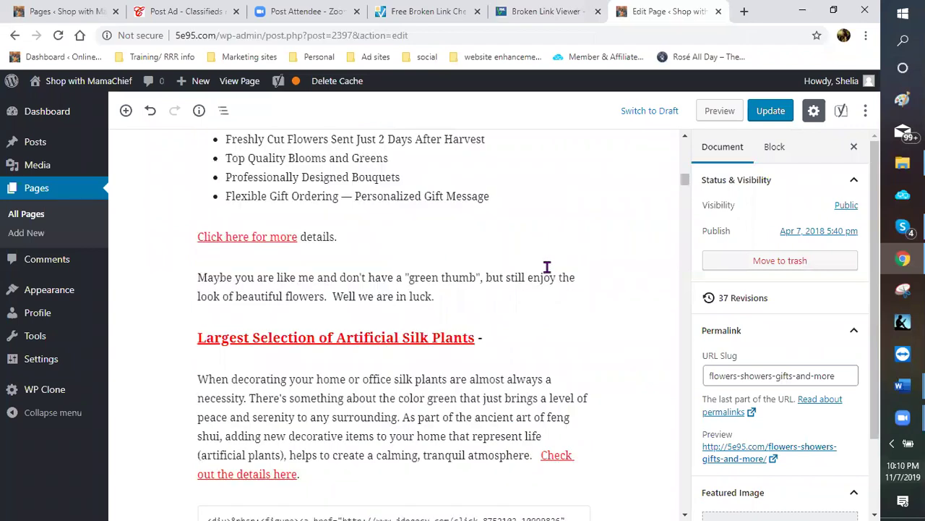
scroll(535, 275, down, 5)
scroll(514, 284, down, 5)
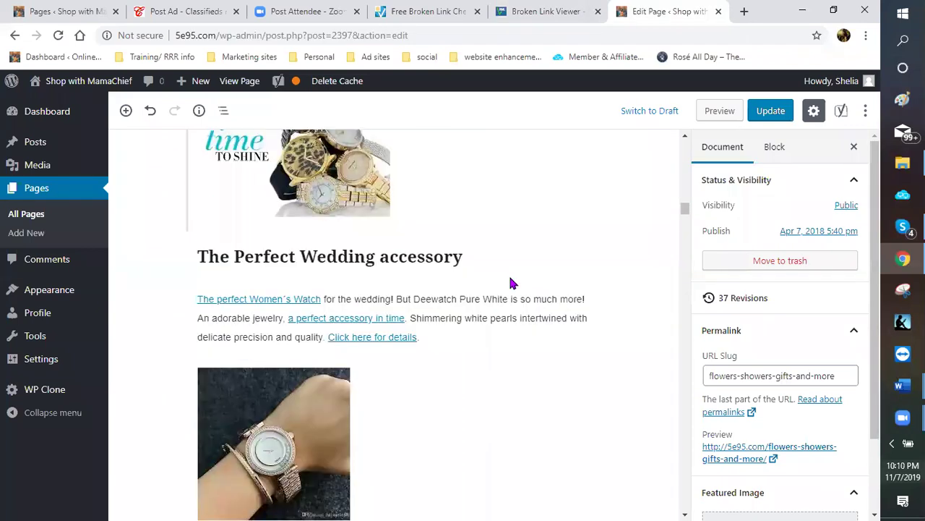
scroll(508, 282, down, 5)
scroll(506, 279, down, 5)
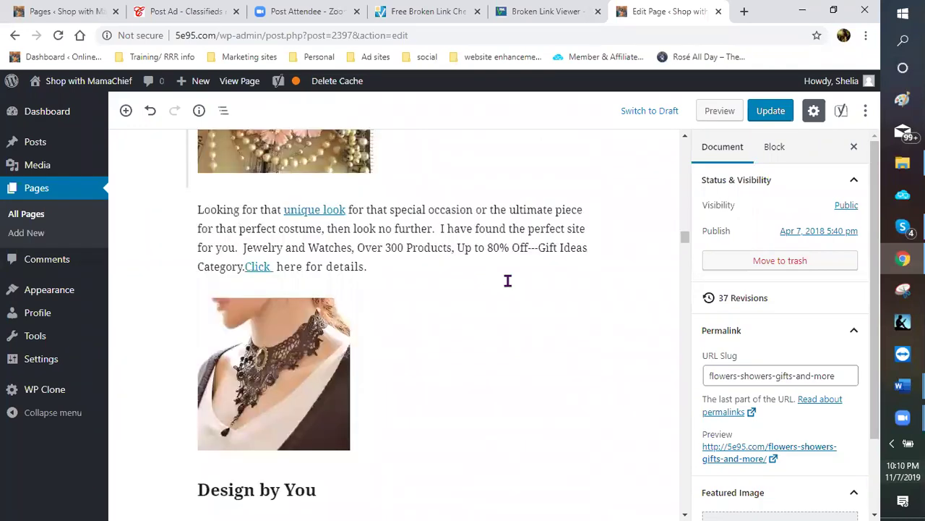
scroll(506, 279, down, 5)
scroll(508, 282, down, 5)
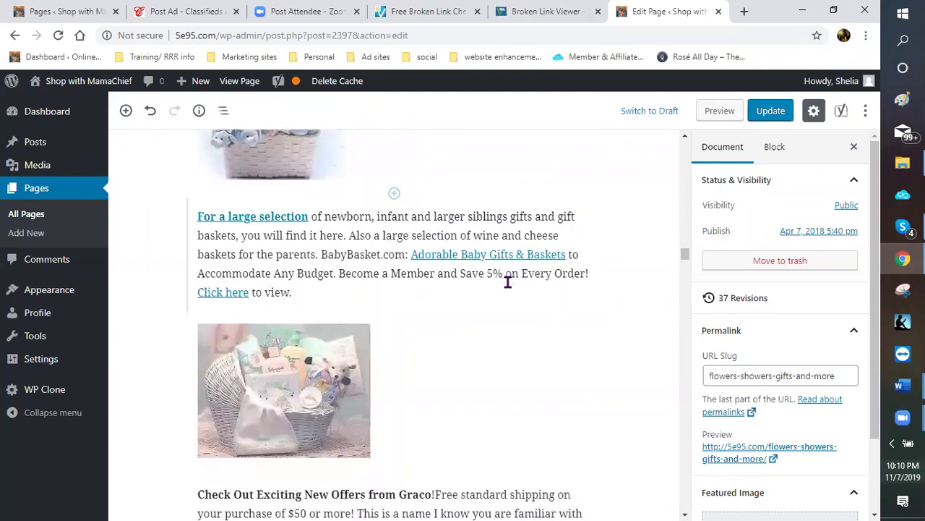
scroll(507, 282, down, 5)
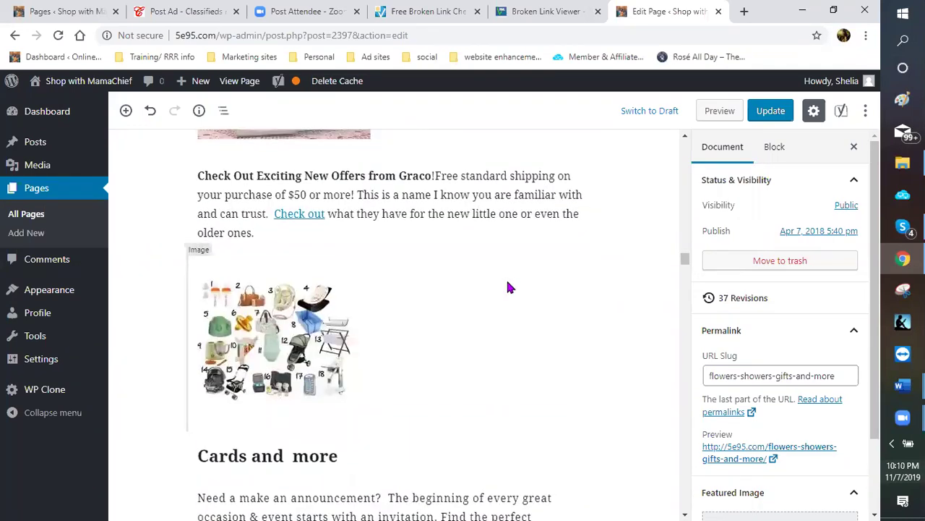
scroll(508, 287, down, 5)
scroll(508, 287, down, 5)
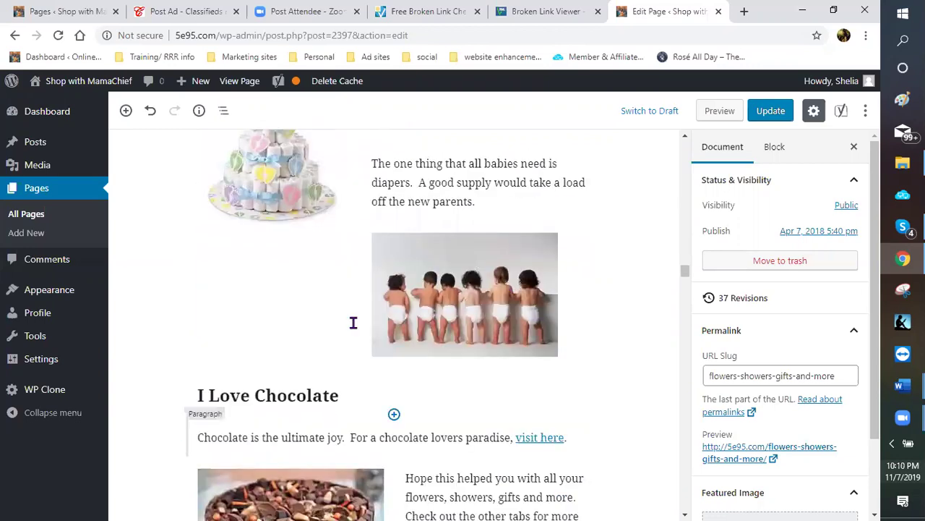
scroll(352, 326, up, 1)
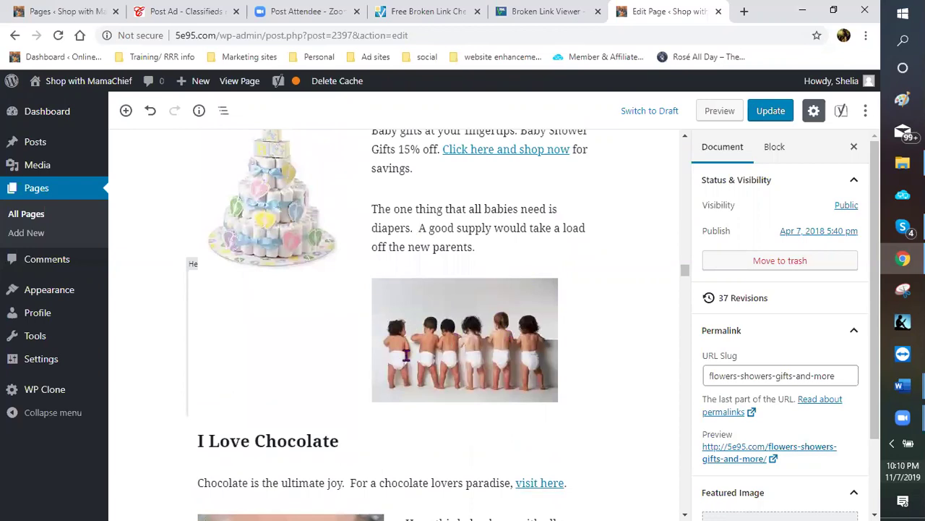
scroll(489, 290, down, 1)
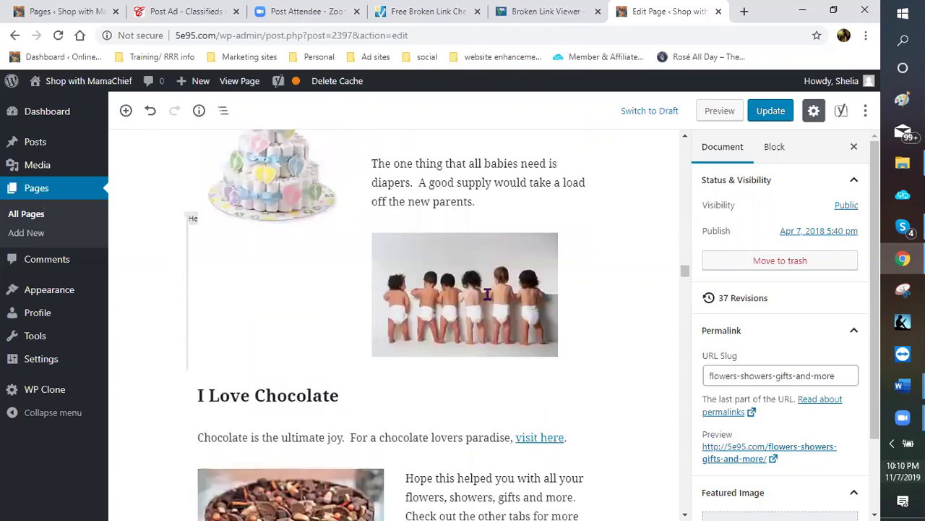
click(488, 293)
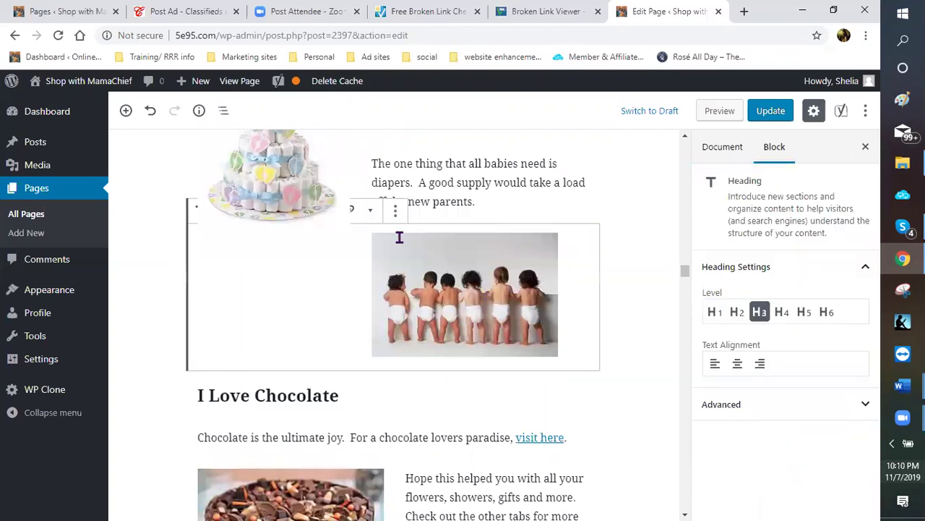
right_click(433, 287)
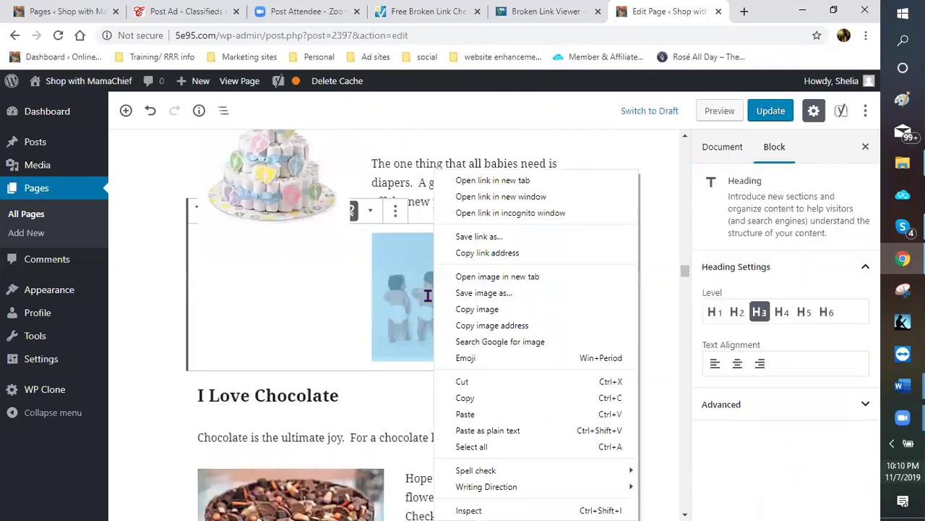
click(469, 397)
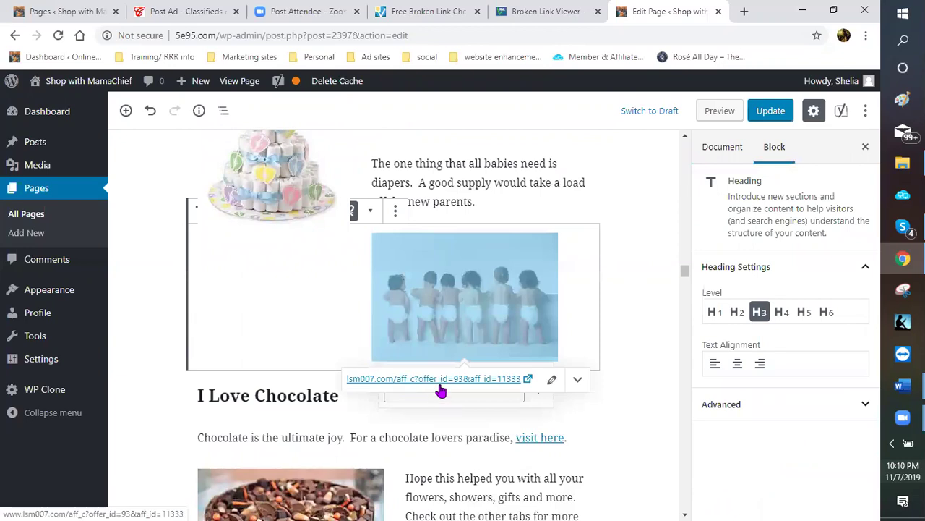
click(552, 380)
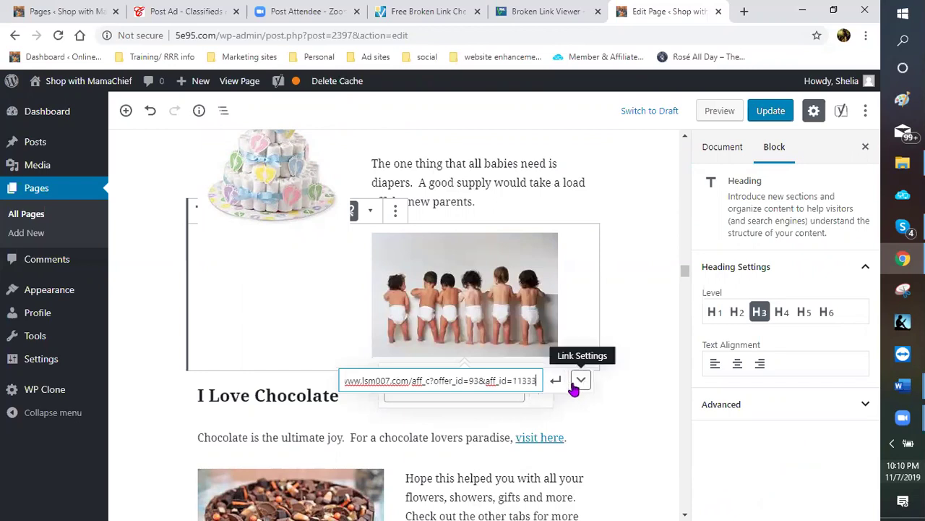
click(580, 382)
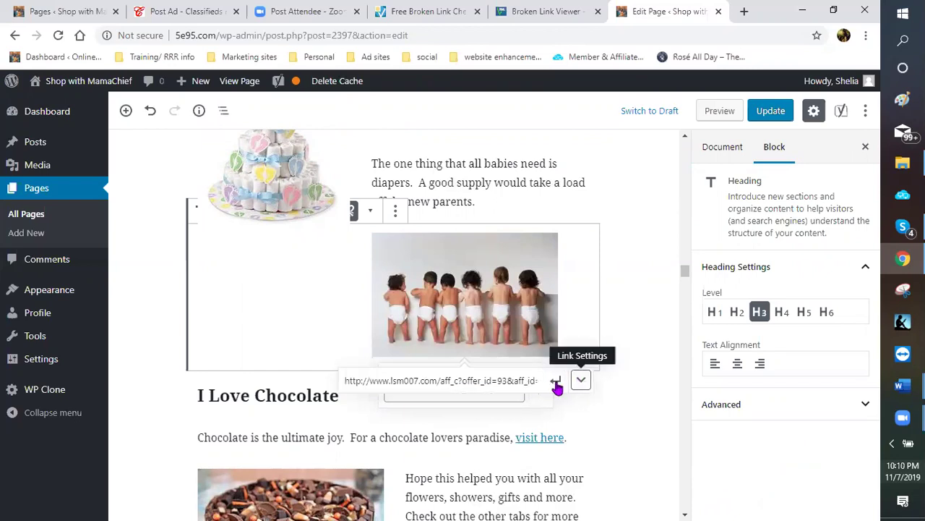
click(556, 381)
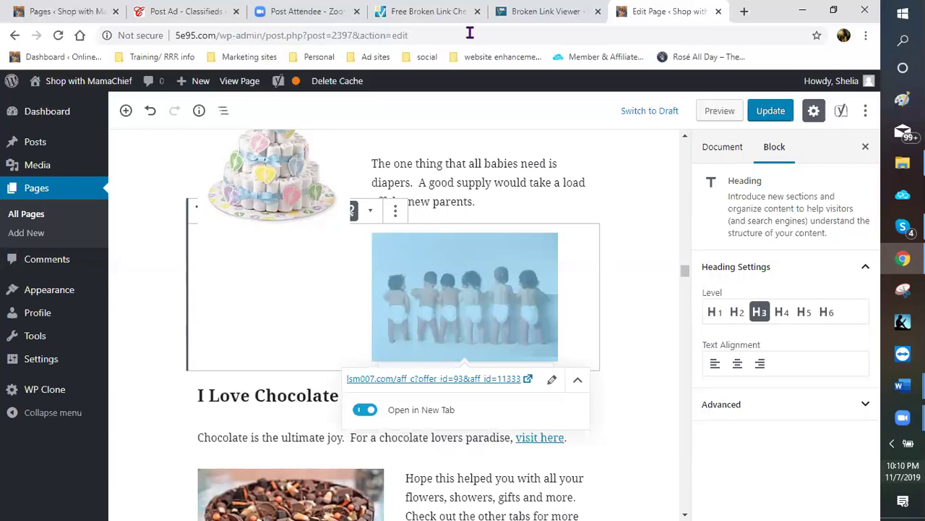
click(427, 12)
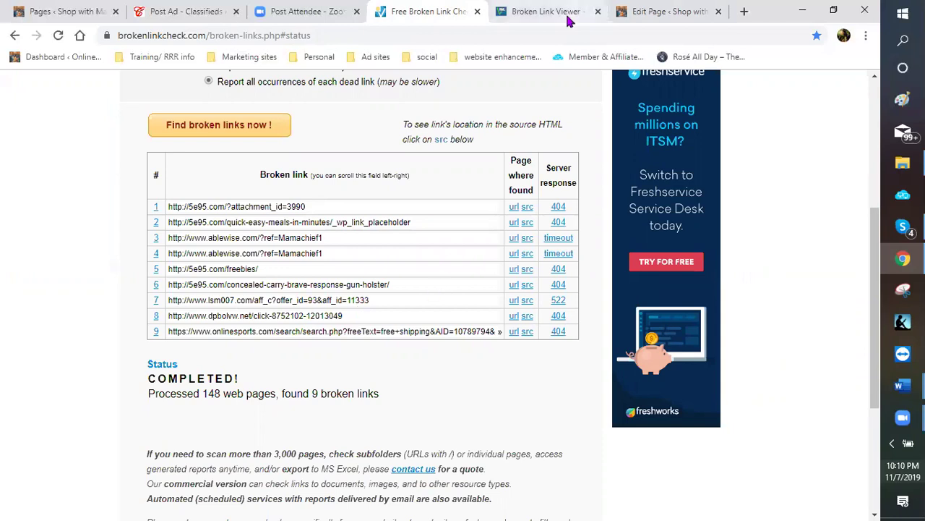
click(686, 12)
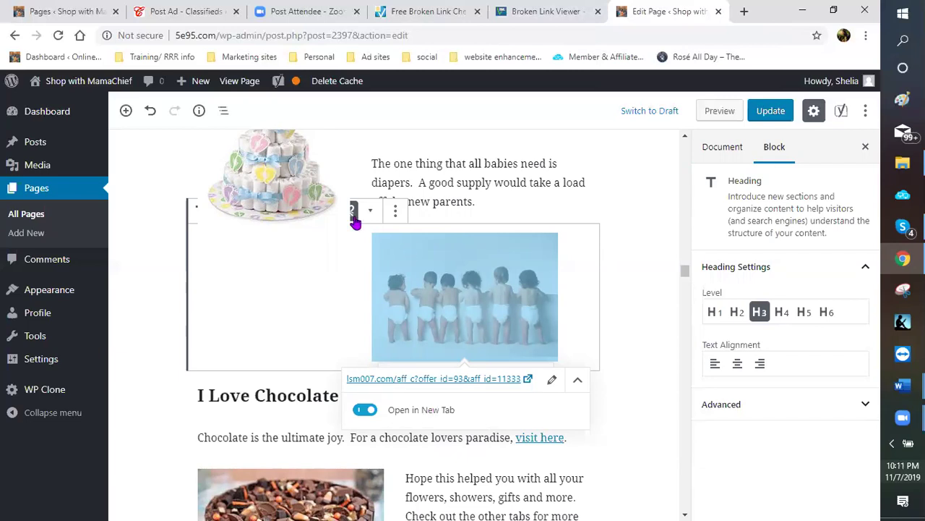
click(510, 404)
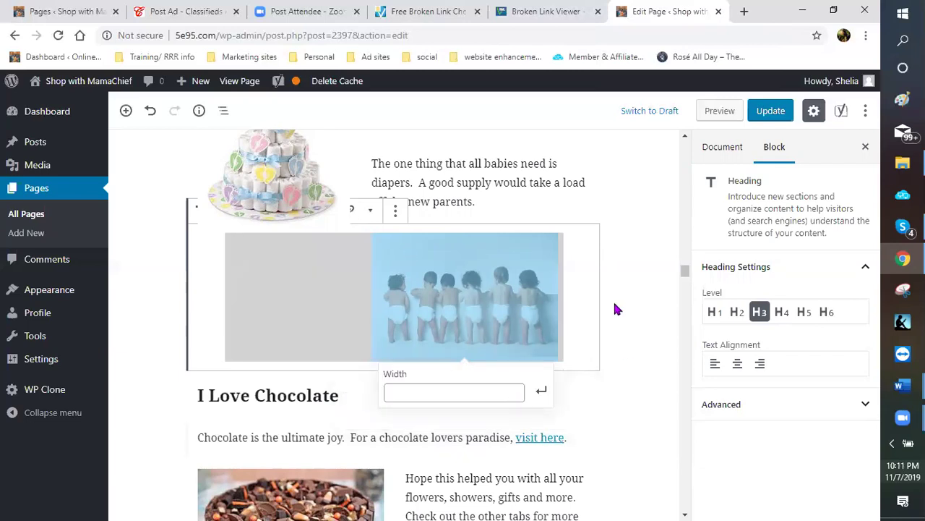
click(438, 264)
Select the cake image, review its Link Settings URL, and click Update to save the page
scroll(348, 277, up, 1)
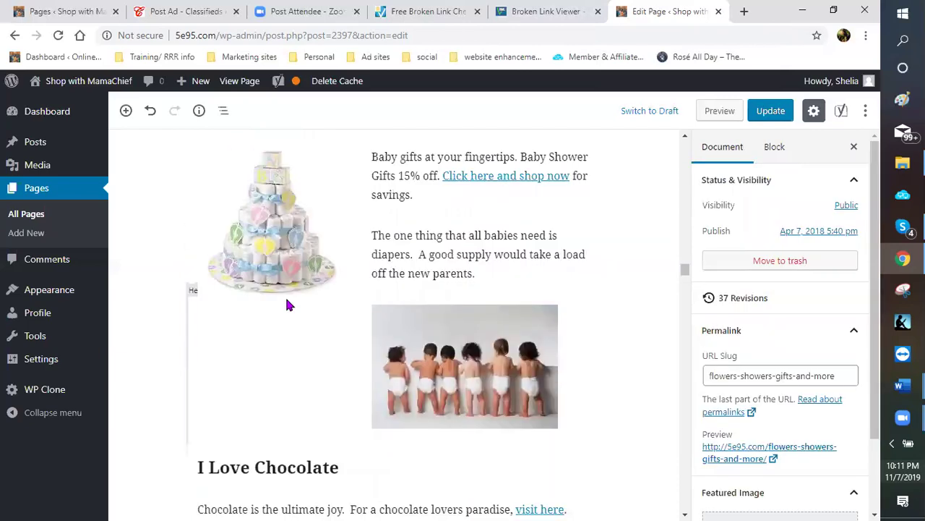
scroll(285, 305, up, 1)
click(304, 233)
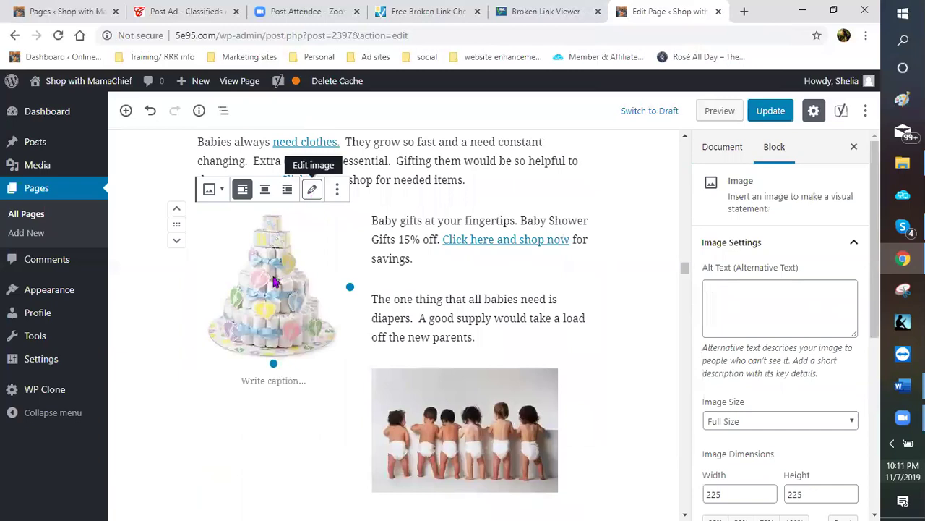
scroll(749, 311, down, 2)
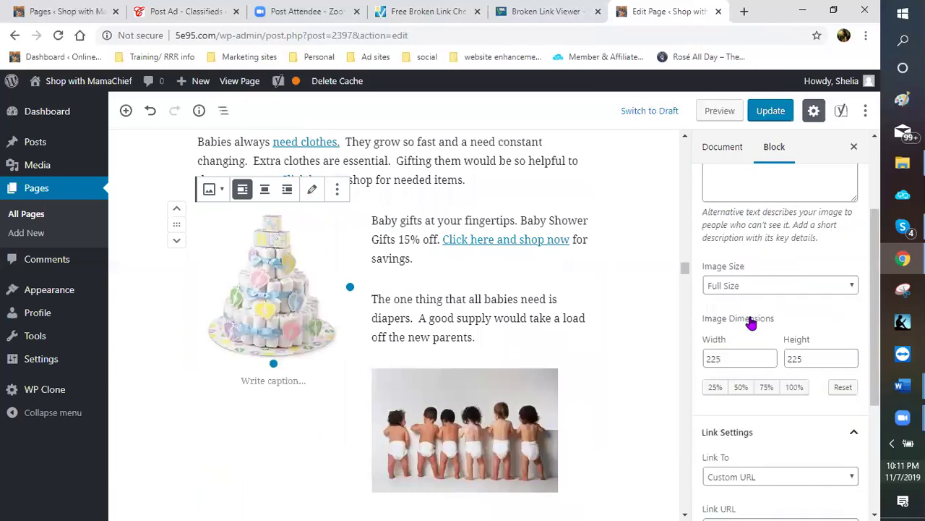
scroll(744, 388, down, 2)
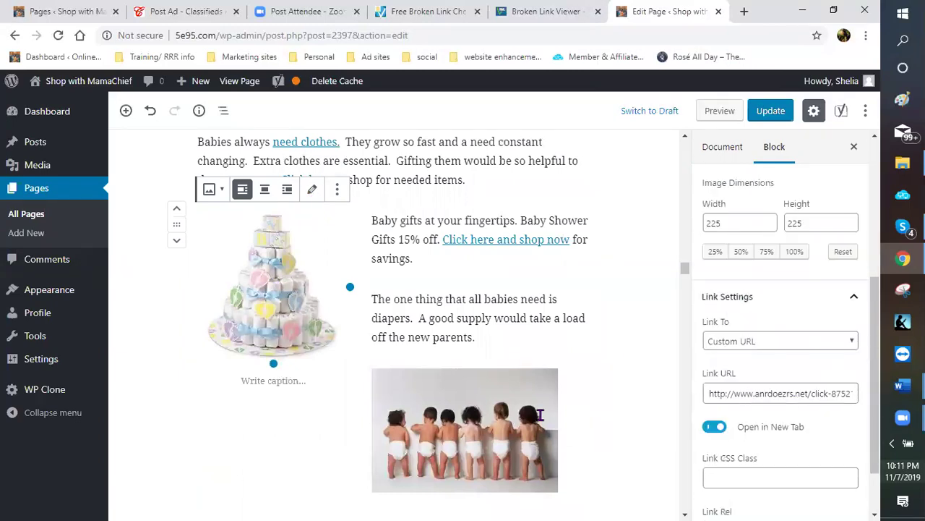
scroll(509, 335, down, 2)
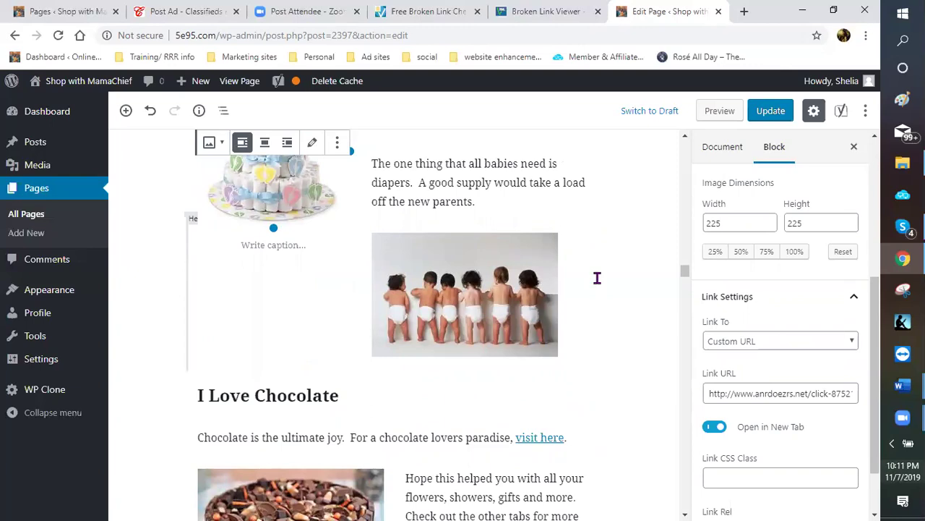
click(764, 122)
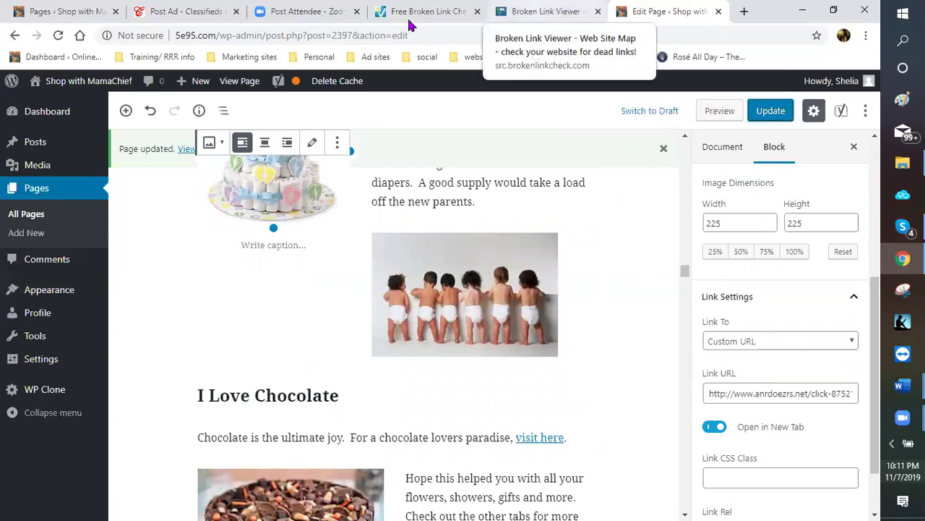
Switch to the broken-link results tab, then on to the source viewer at line 707
key(ctrl+4)
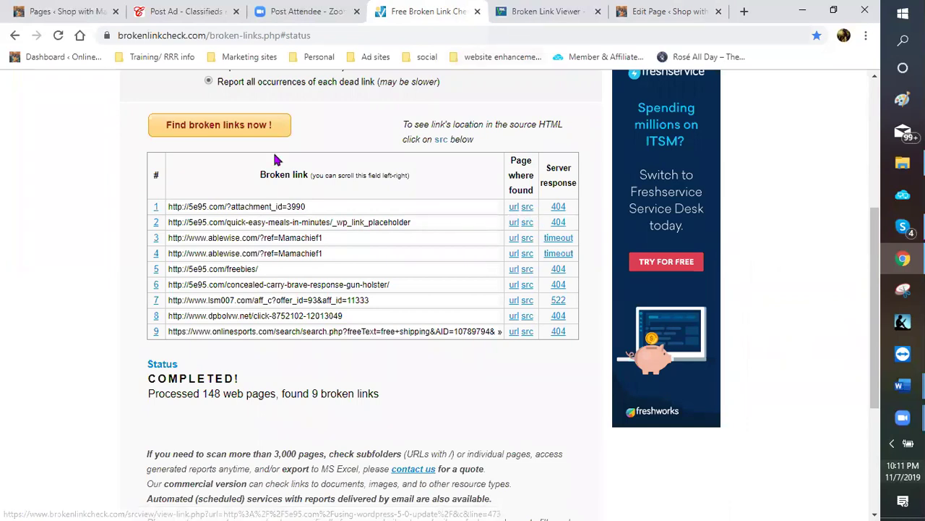
key(ctrl+Tab)
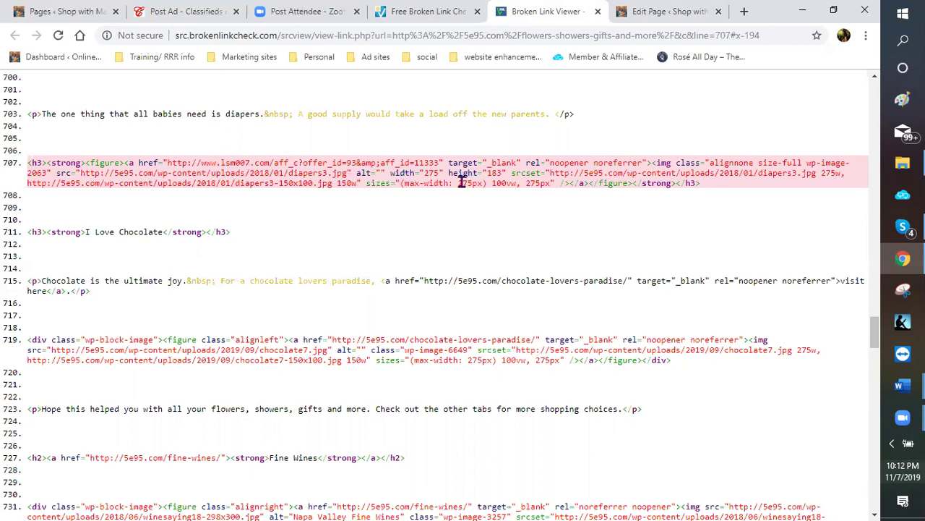
Close the broken-link viewer, WordPress page editor and broken-link checker tabs, leaving the Zoom page
click(598, 11)
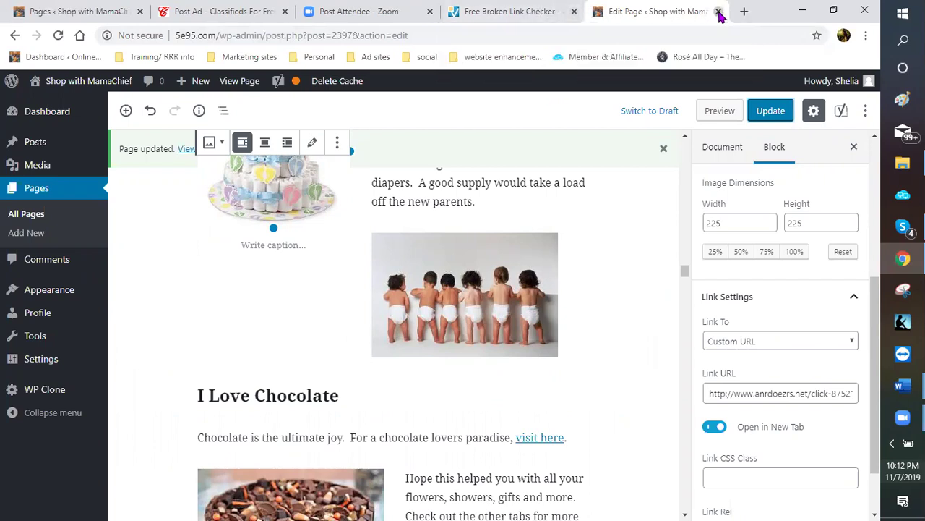
middle_click(666, 23)
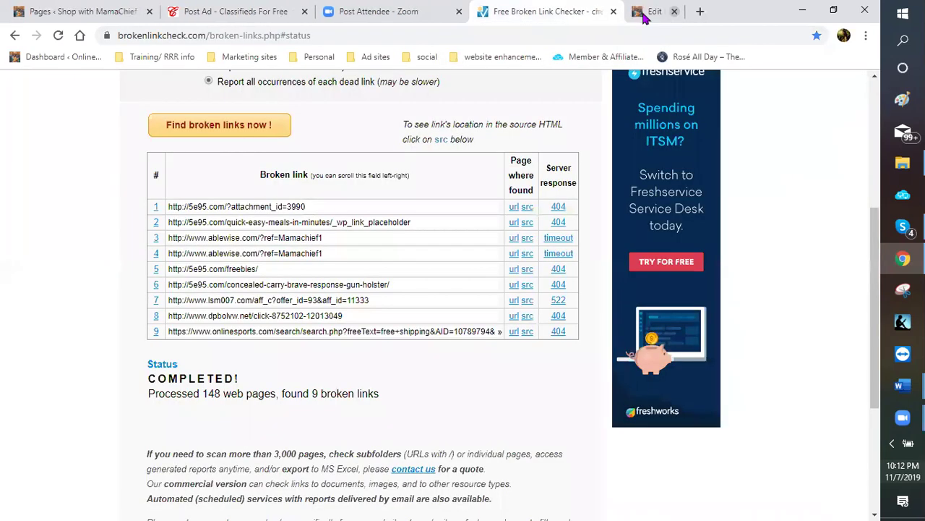
middle_click(505, 22)
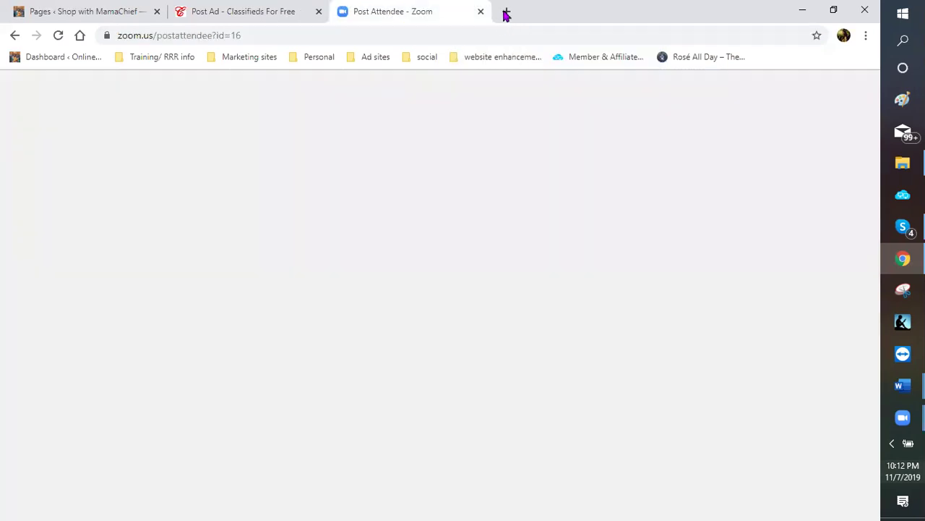
In a new tab, load the Response Magic control panel from the bookmarks
key(ctrl+t)
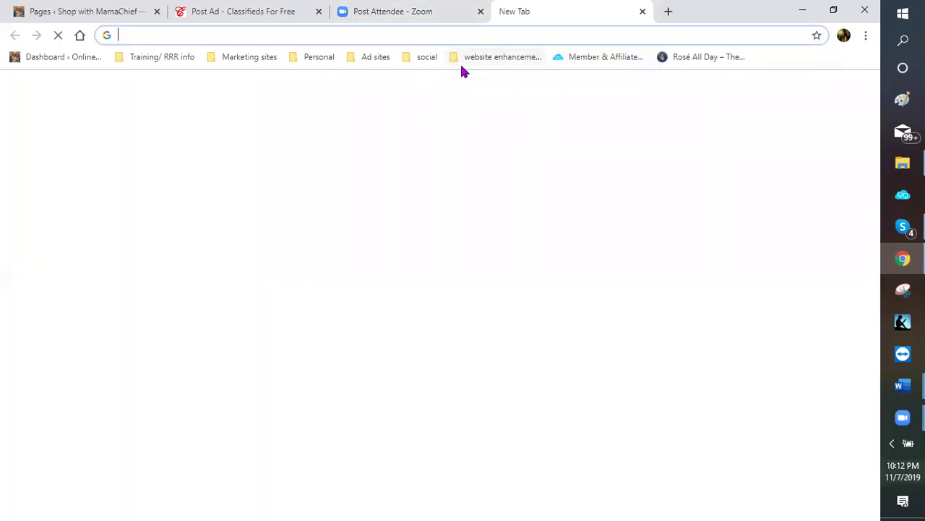
click(483, 59)
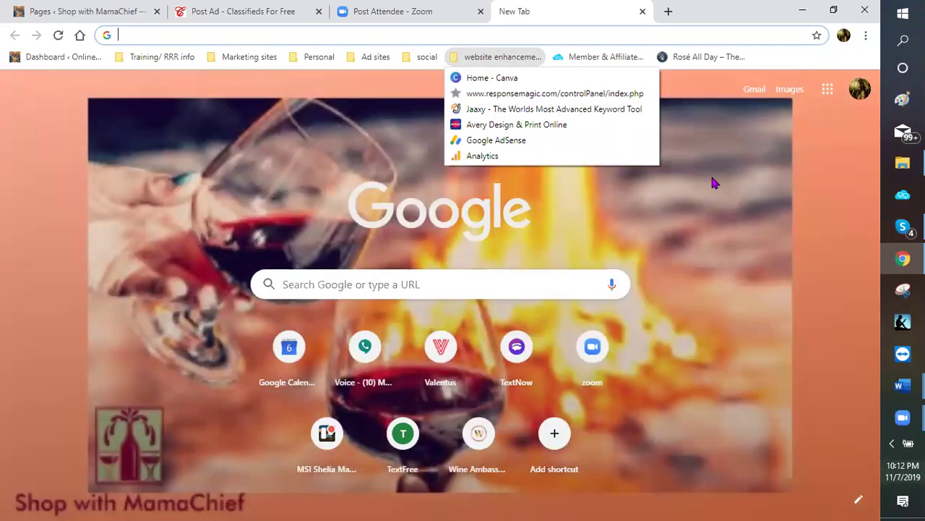
click(426, 64)
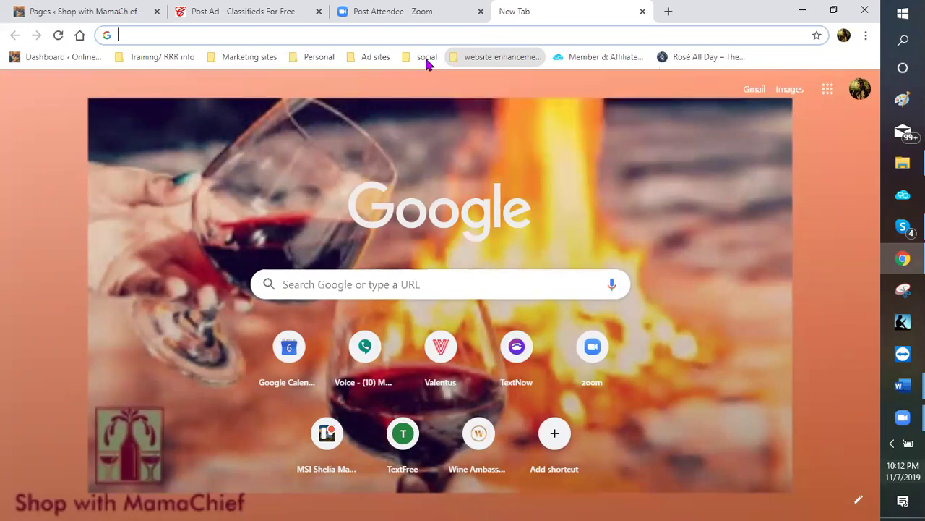
click(427, 58)
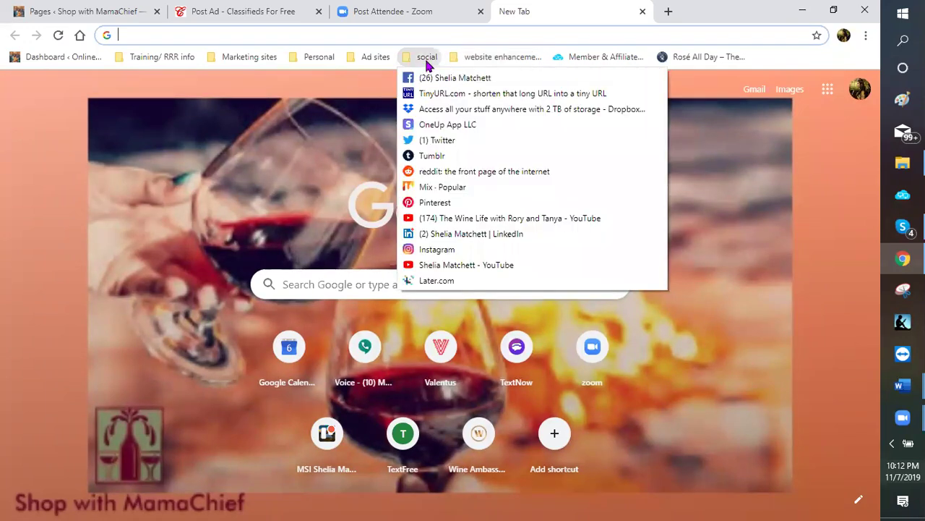
mouse_move(542, 56)
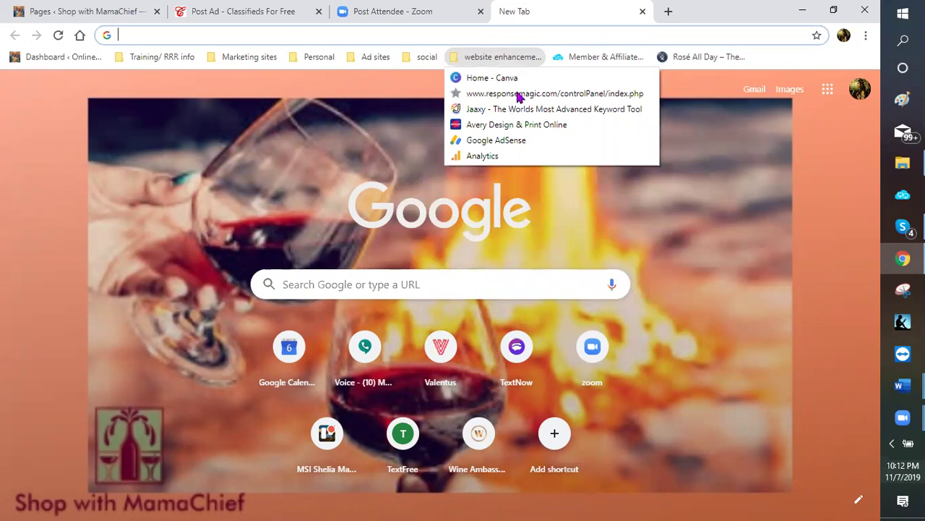
key(Return)
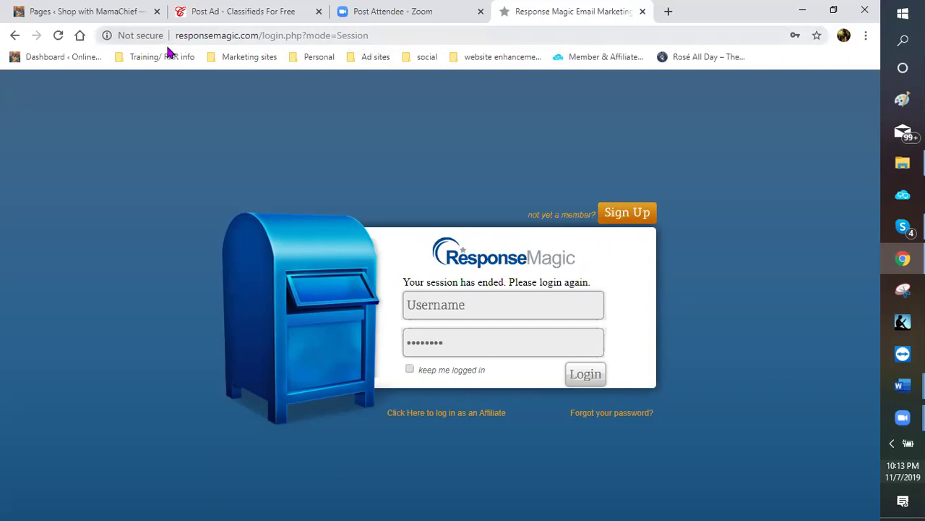
Log in to Response Magic with Chrome's saved login details
drag(492, 287, 490, 308)
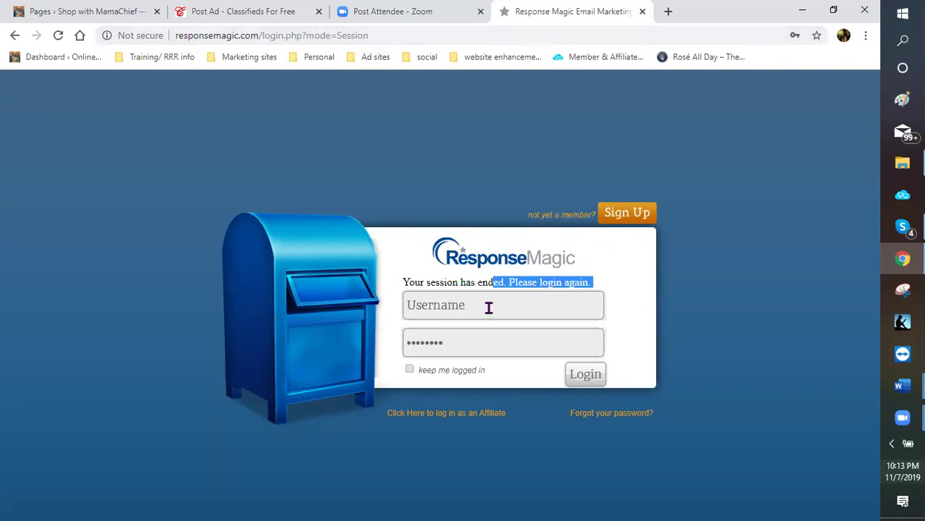
click(504, 299)
text(w)
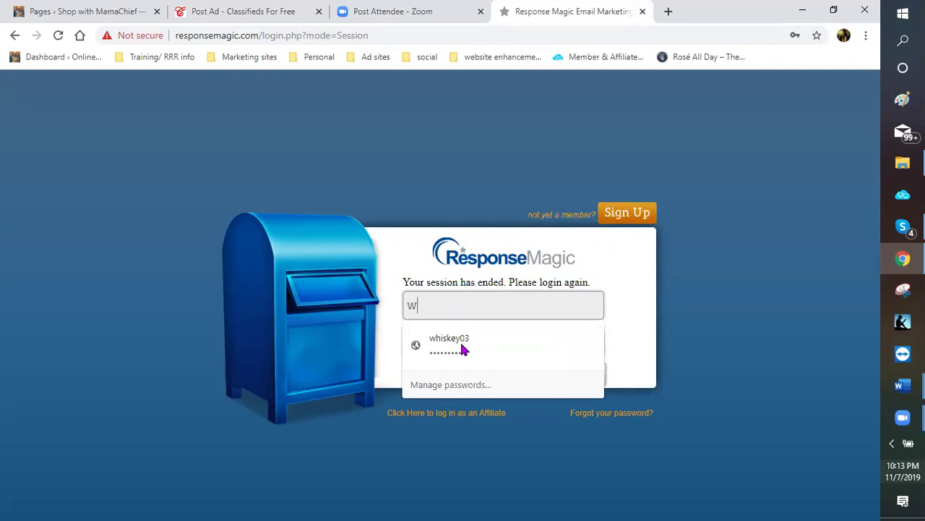
key(Down)
key(Tab)
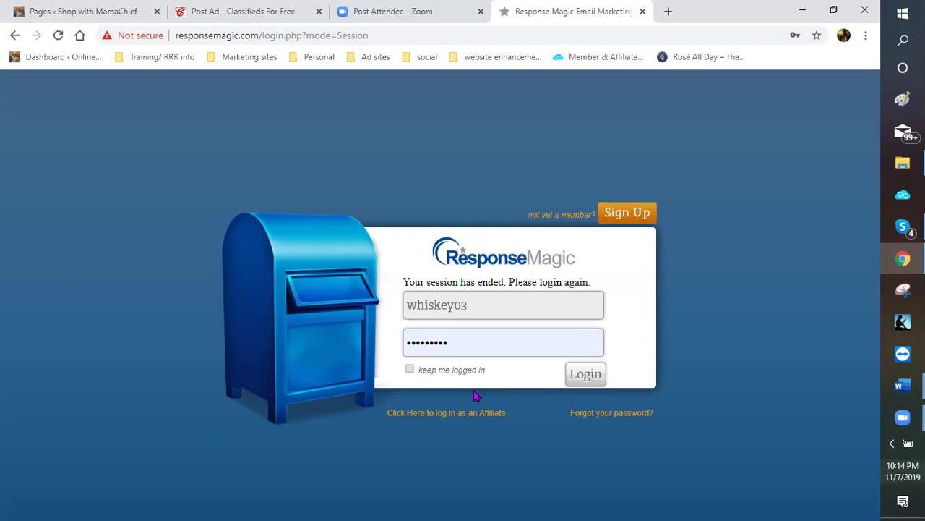
click(585, 376)
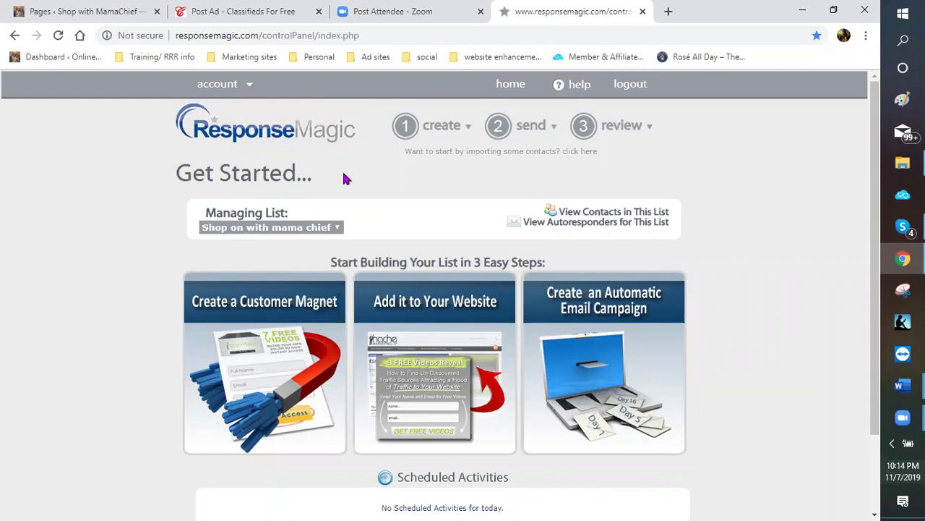
Choose Opt-In Form from the '1 create' menu
click(466, 125)
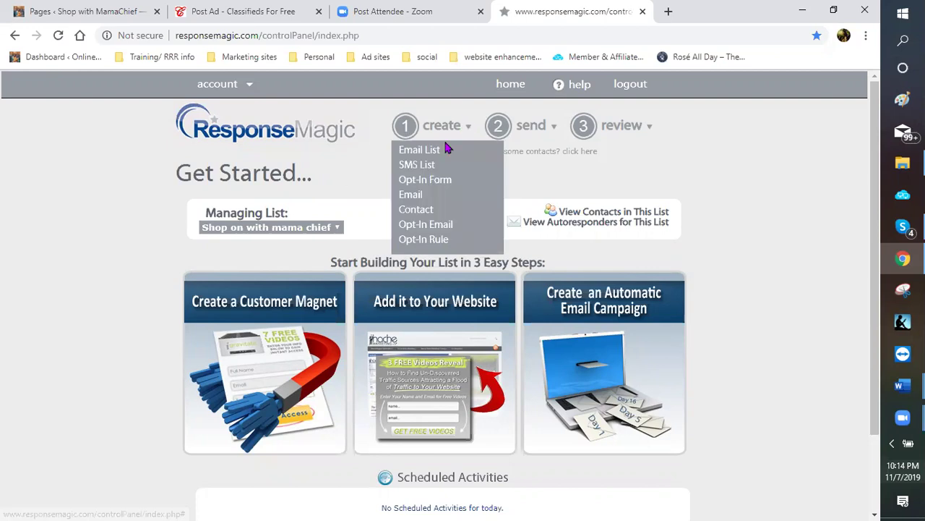
click(497, 181)
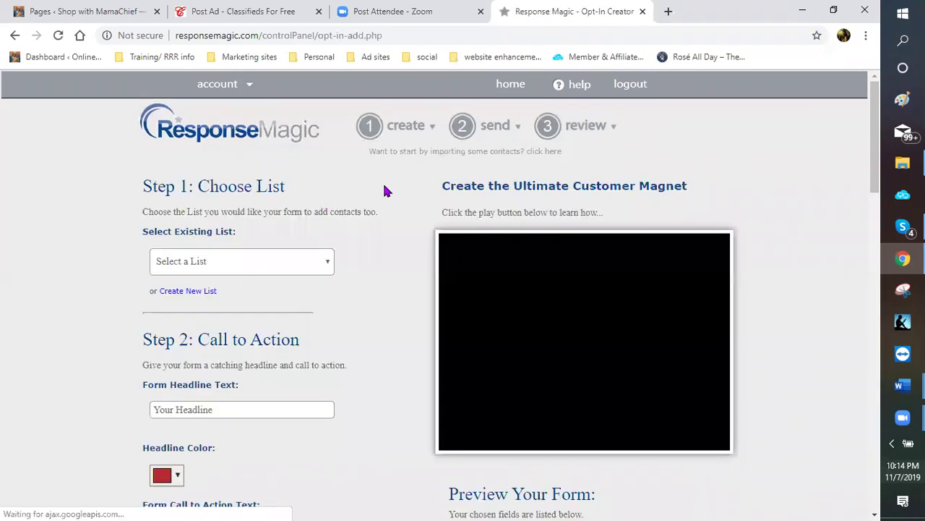
Select 'Mama Chief webpage' as the existing list that receives the form's contacts
scroll(385, 181, down, 1)
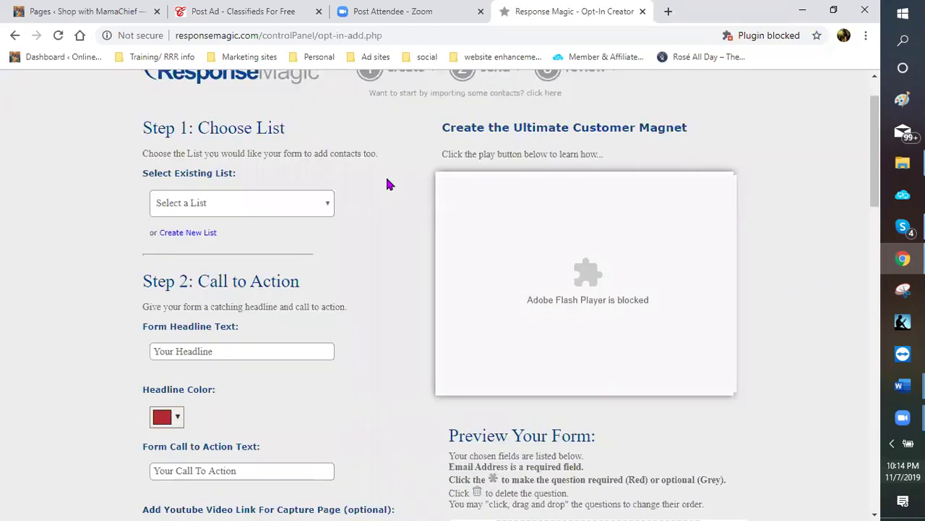
scroll(454, 231, up, 1)
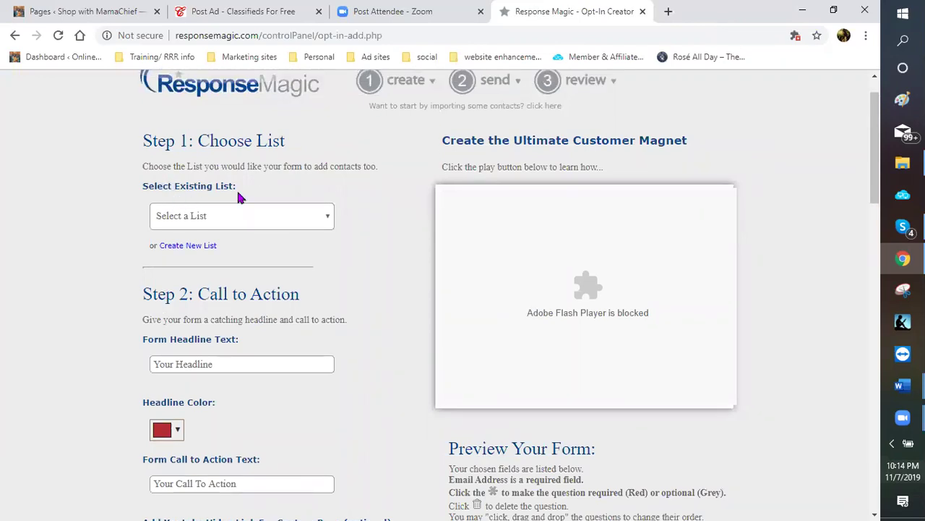
click(329, 219)
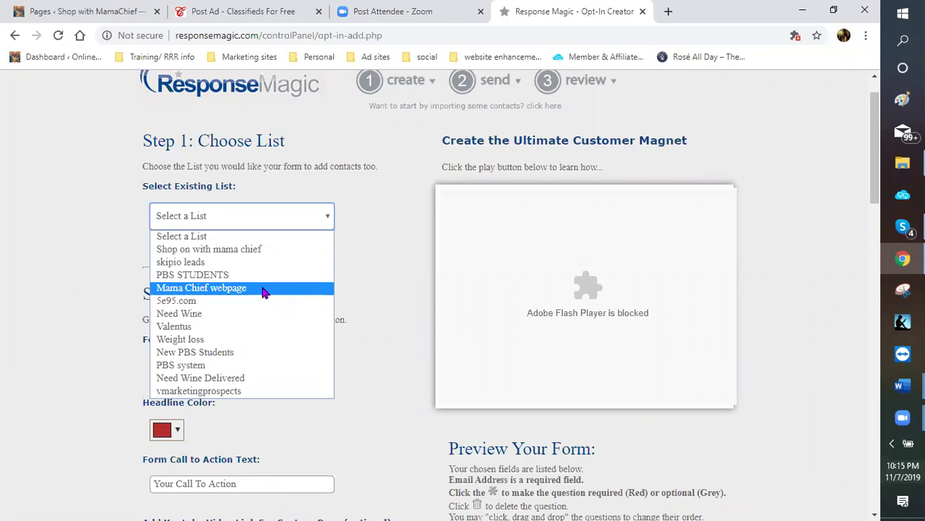
click(263, 287)
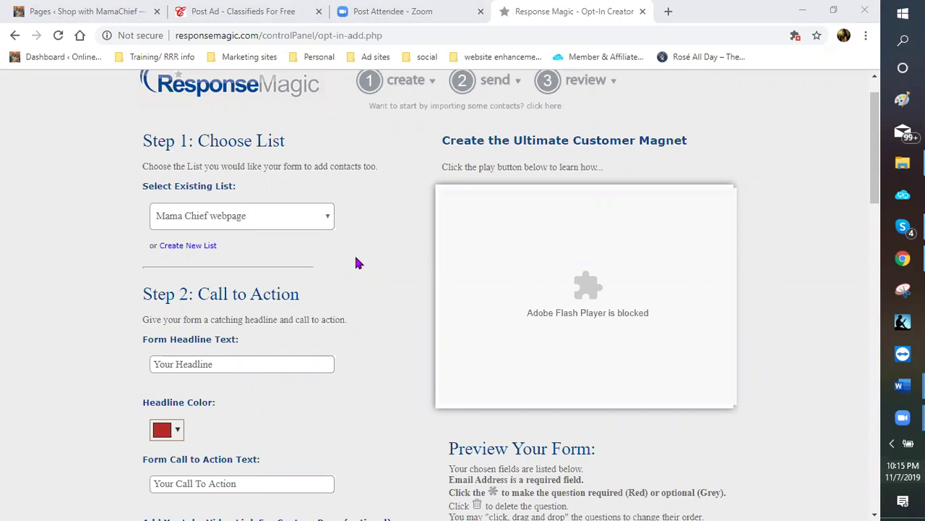
scroll(355, 260, down, 1)
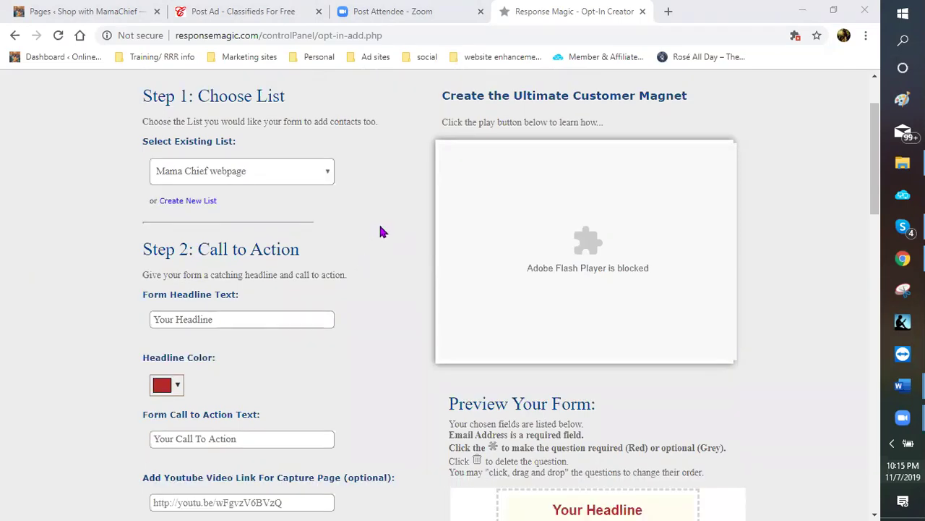
scroll(379, 222, up, 1)
scroll(275, 130, down, 1)
scroll(224, 265, down, 1)
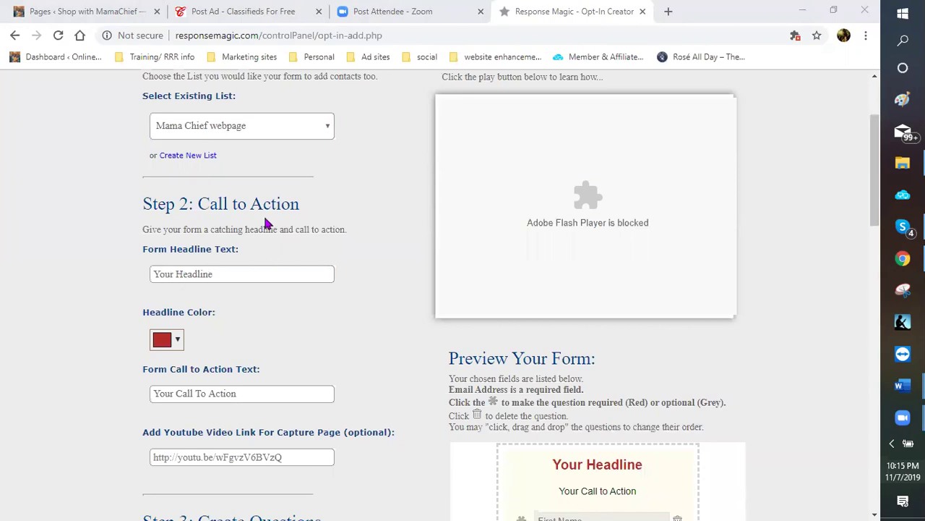
scroll(292, 211, down, 1)
scroll(514, 381, down, 2)
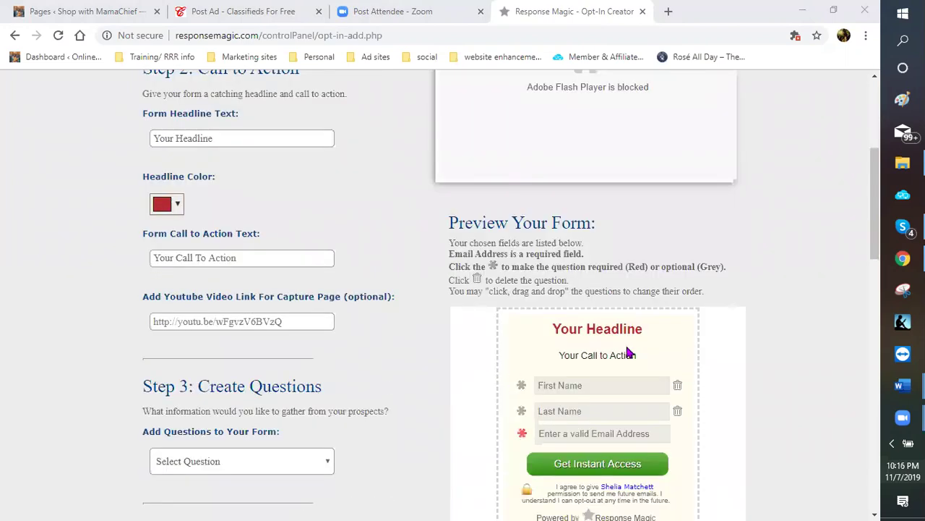
Enter 'HOLIDAY SHOPPING AT YOUR FINGERTIPS' in capitals as the form headline
click(224, 141)
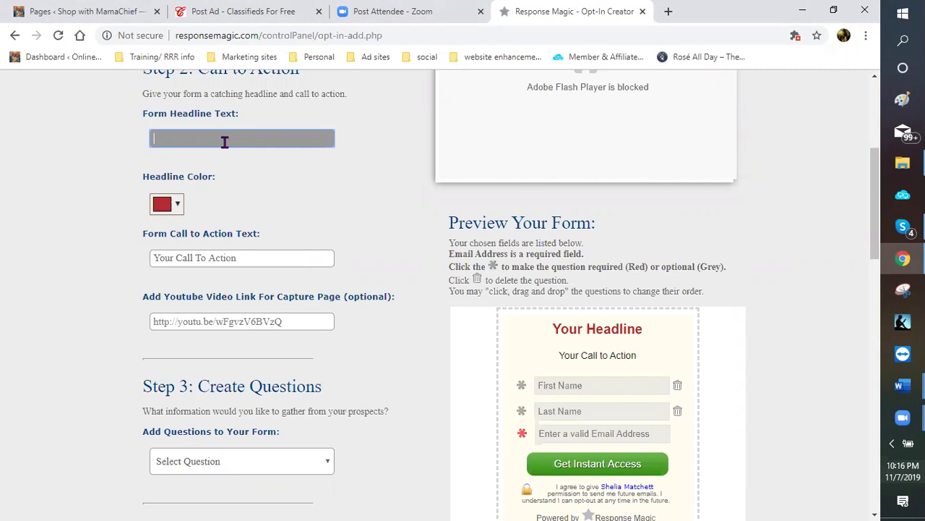
text(HOL)
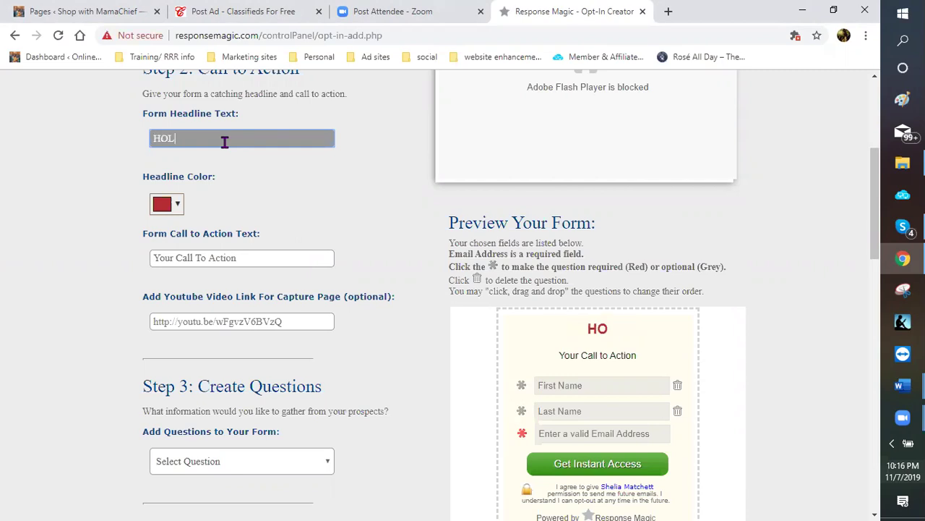
text(IDAY SHO)
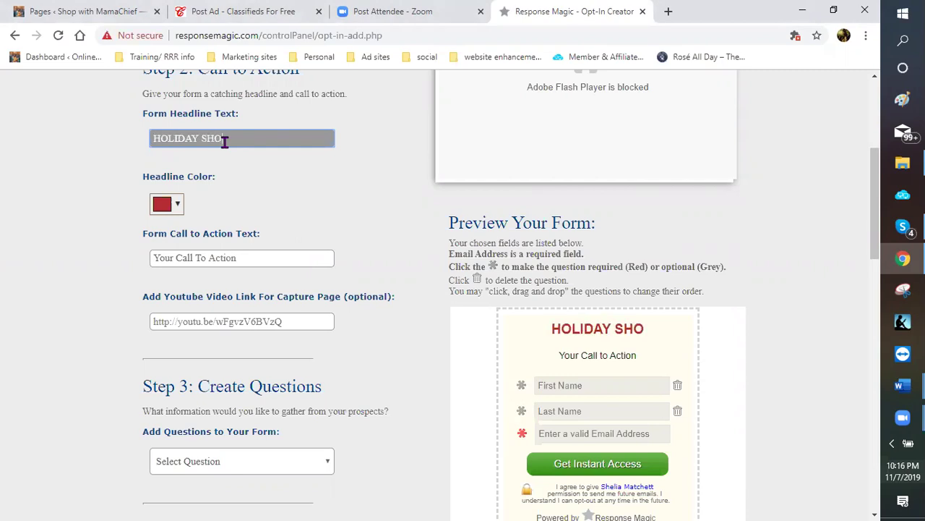
text(PPING )
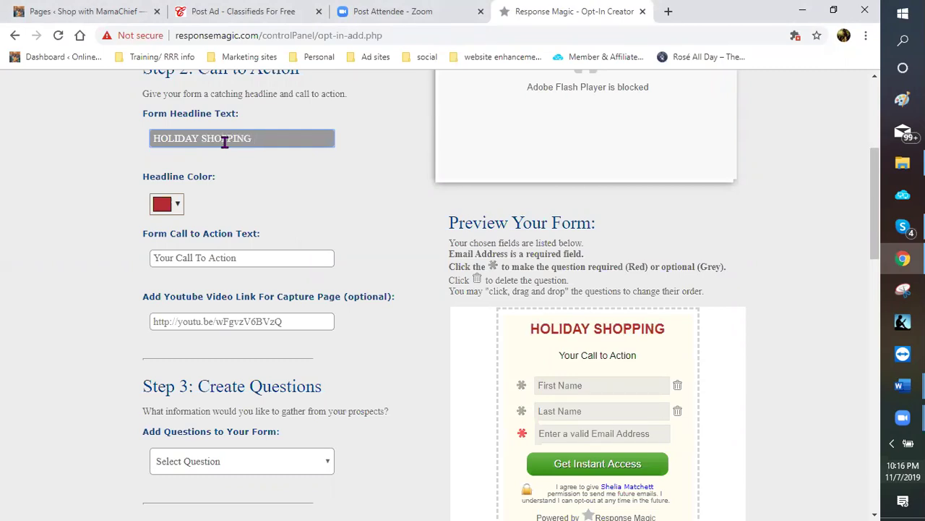
text(AT YOUR)
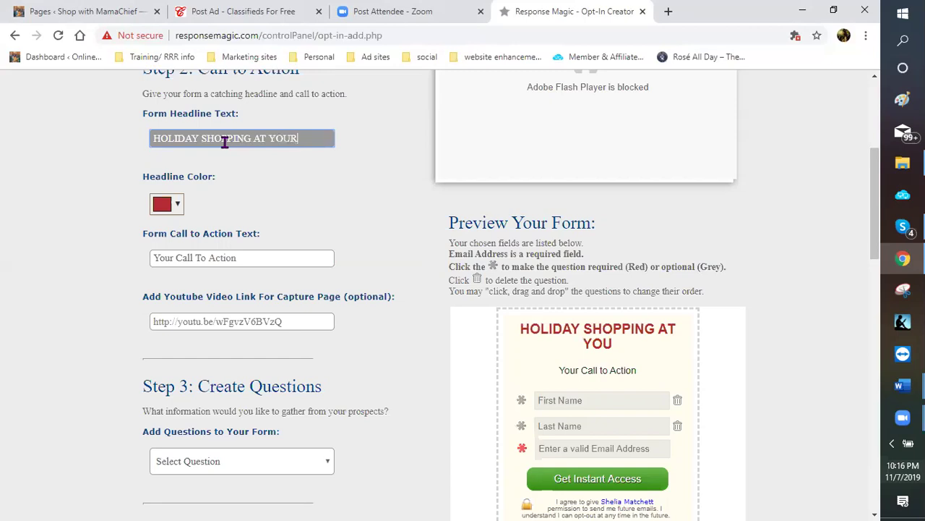
text( FINGERTIPS)
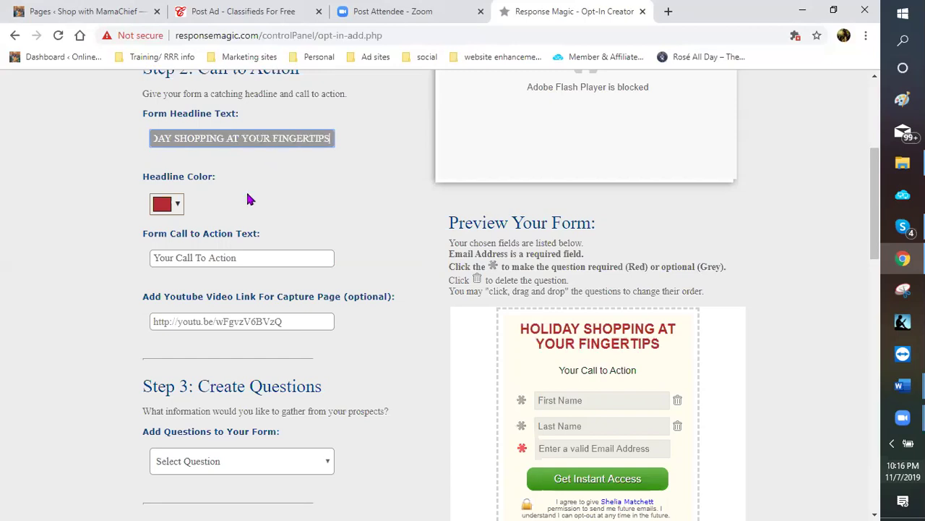
Set the headline colour to deep purple #750d9b
click(165, 197)
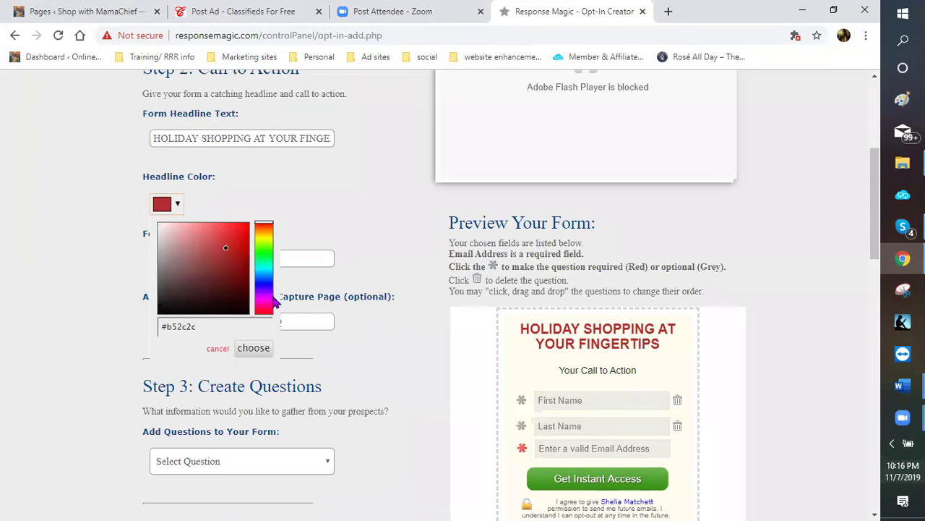
click(266, 296)
click(232, 245)
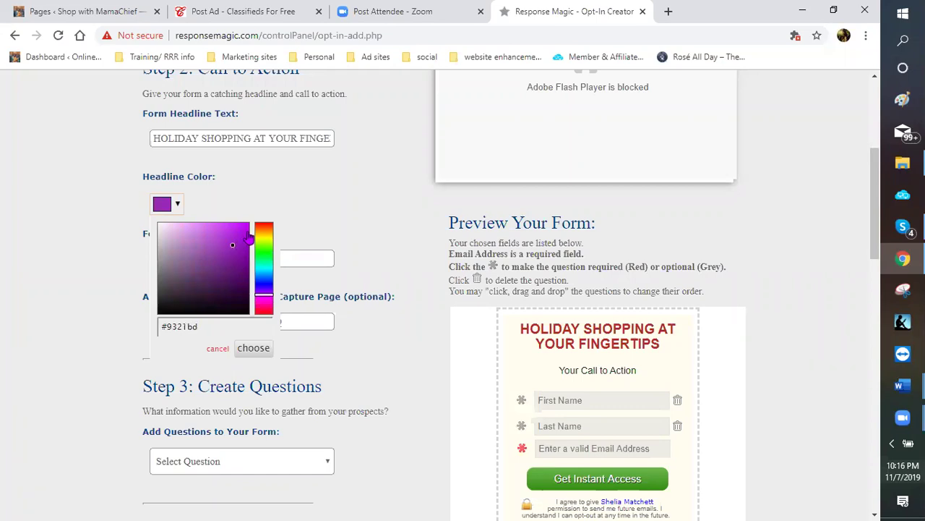
drag(237, 250, 237, 259)
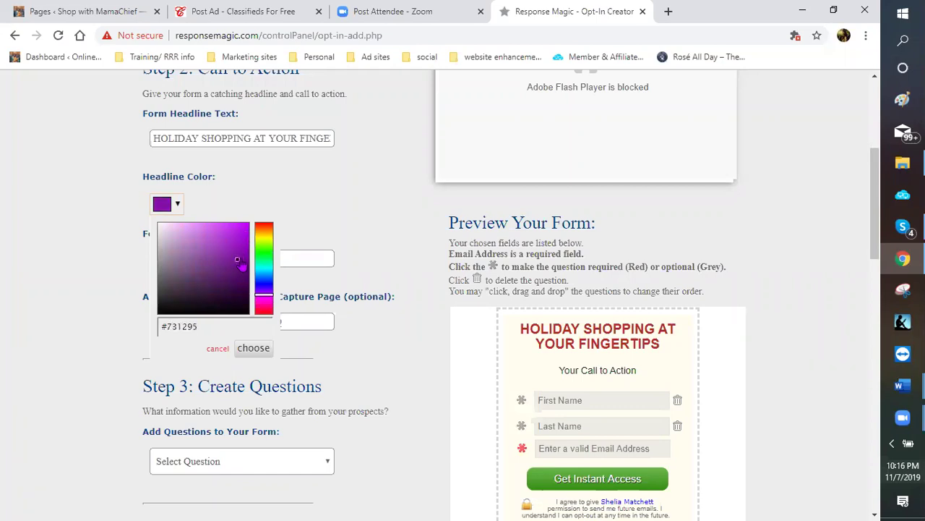
click(240, 251)
click(241, 262)
click(242, 266)
click(240, 258)
right_click(240, 257)
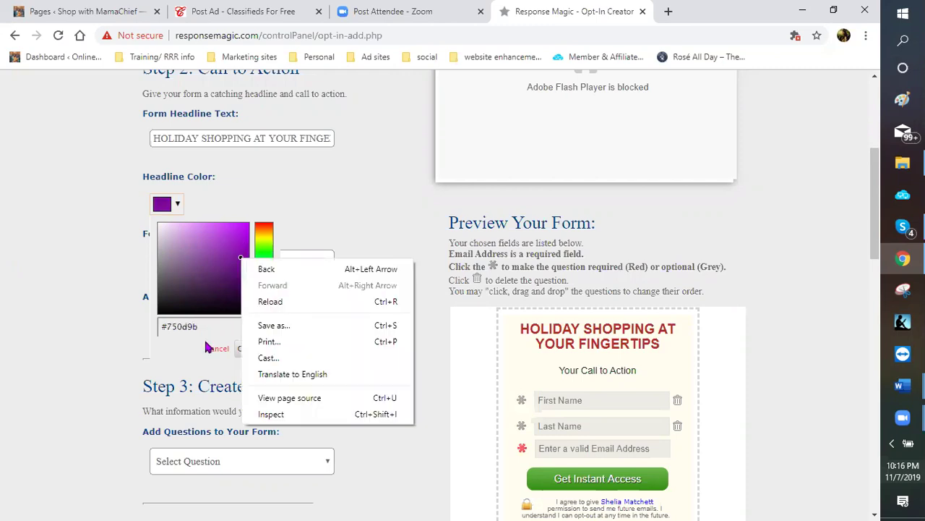
key(Escape)
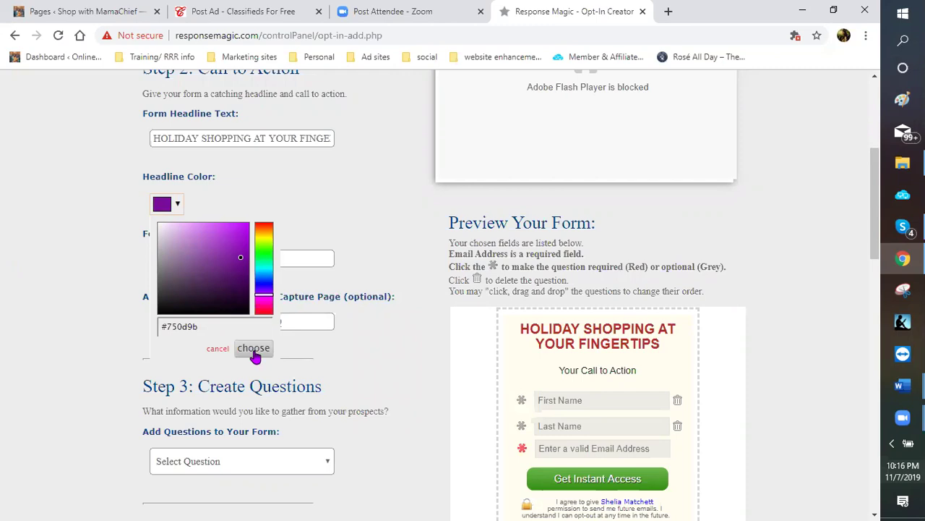
click(253, 348)
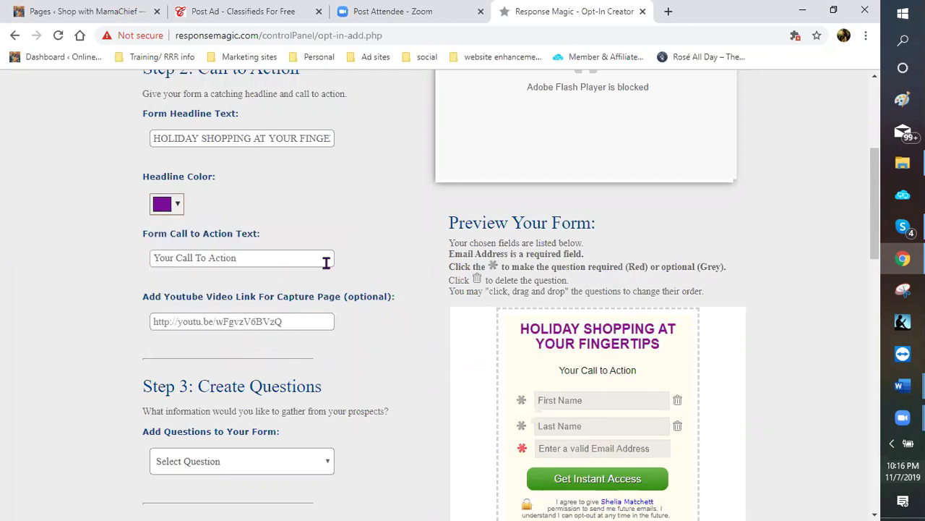
Replace the call-to-action text with 'SHOP FROM YOUR RECLINER', fixing the typo
click(257, 261)
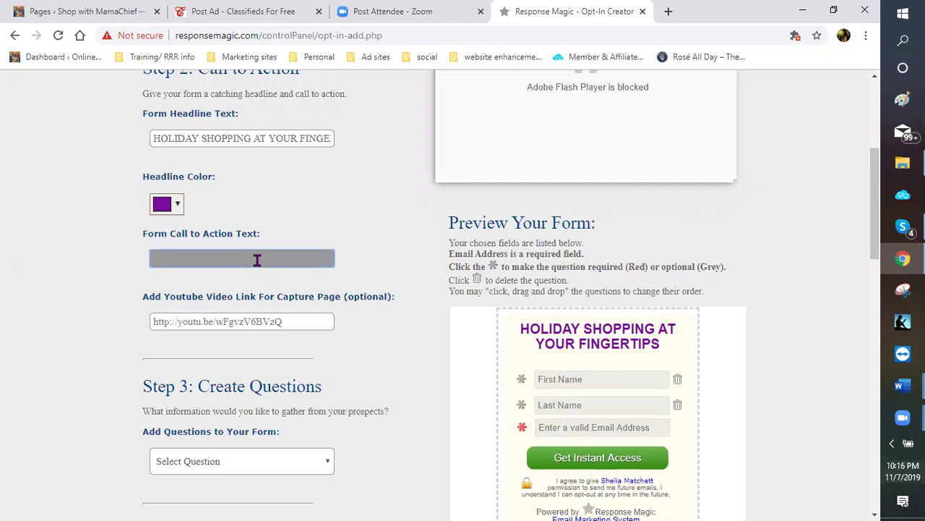
text(SHOP FROM)
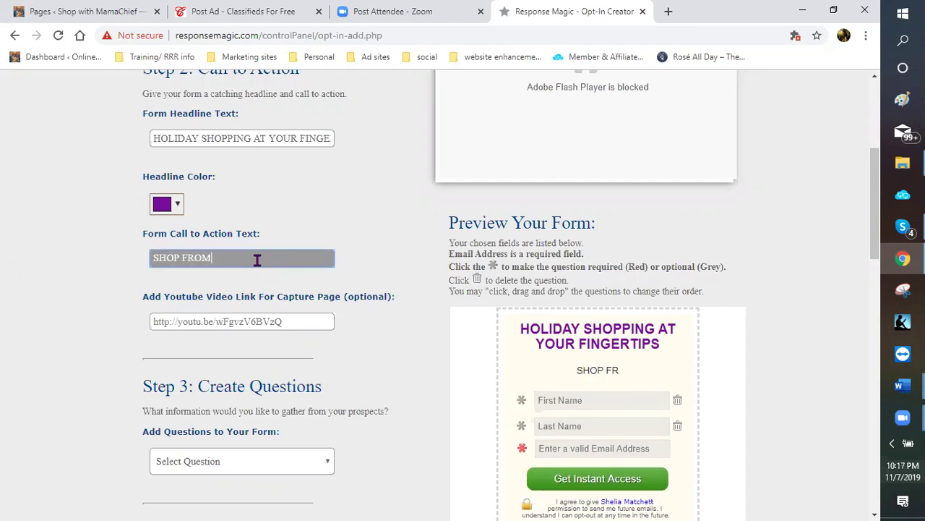
text( YOUR RECL)
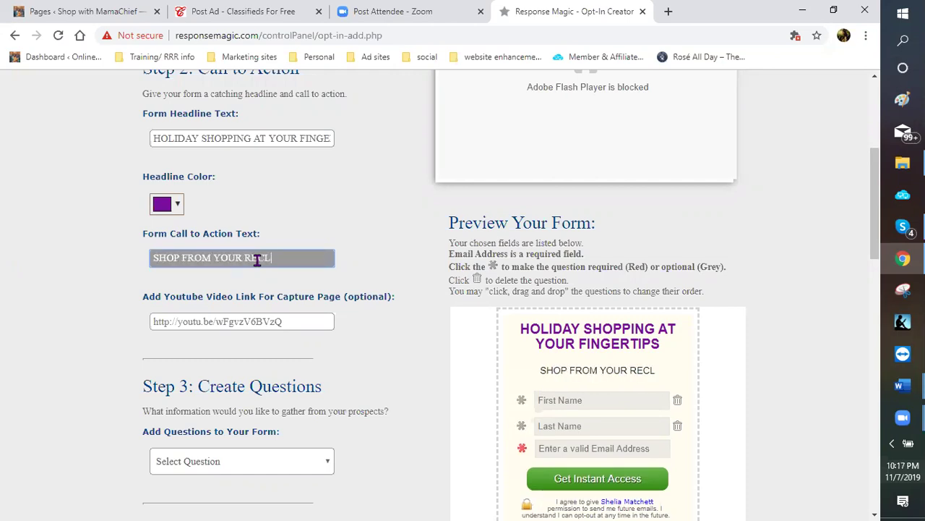
text(Y)
key(BackSpace)
key(BackSpace)
text(Y)
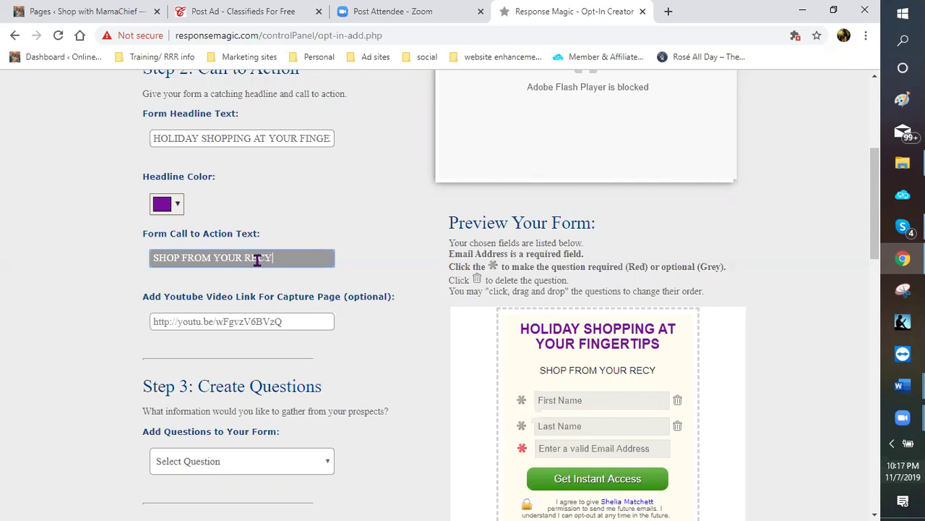
key(BackSpace)
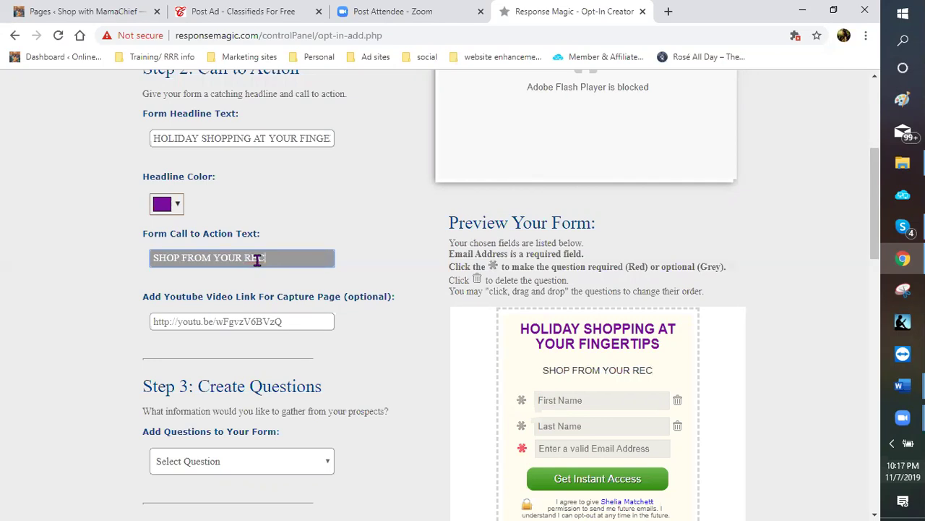
text(LINER)
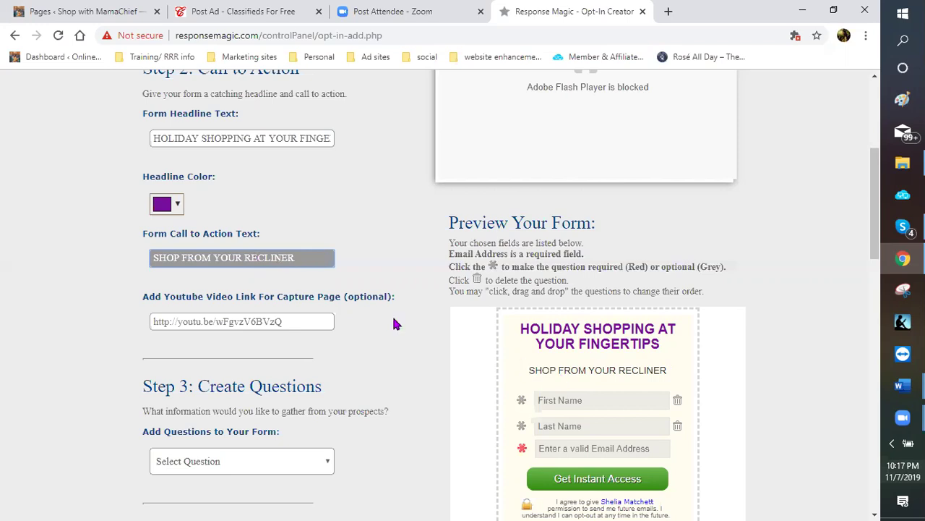
scroll(381, 327, down, 1)
scroll(423, 248, down, 2)
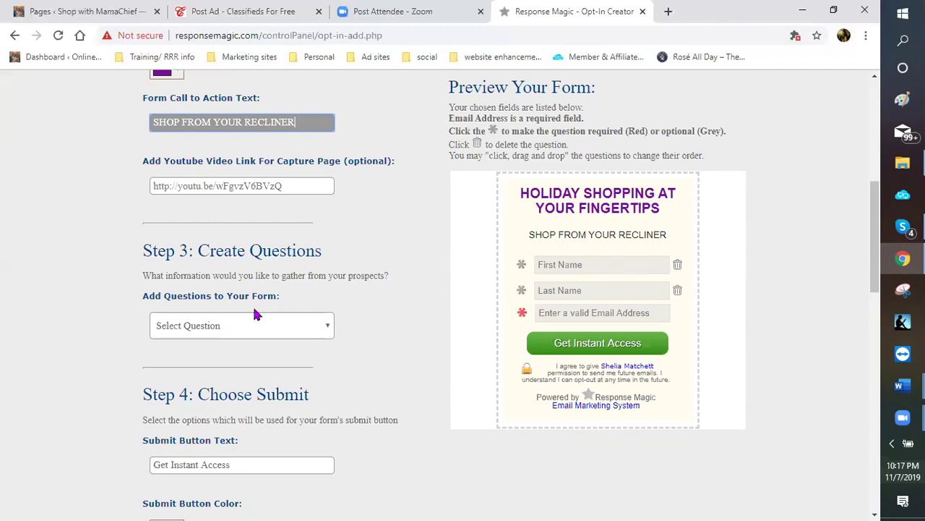
Make the First Name and Last Name fields required
scroll(293, 293, down, 1)
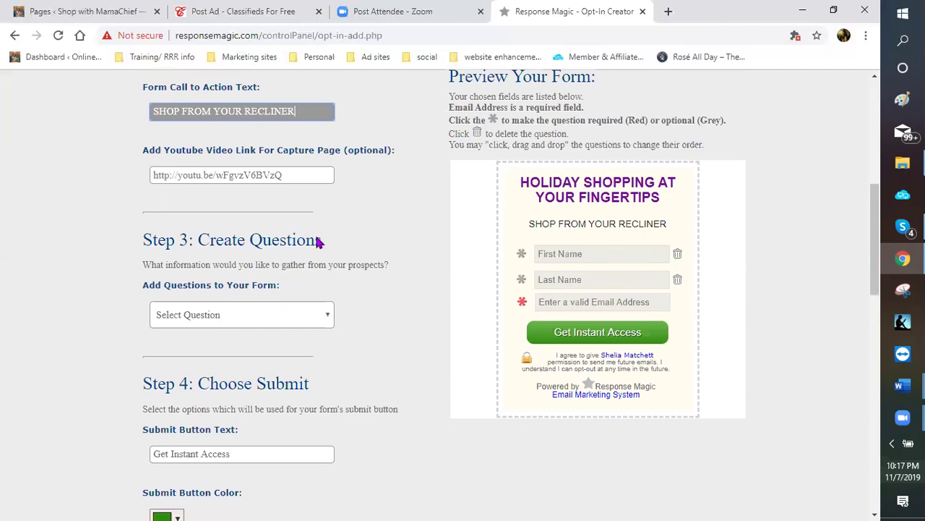
scroll(345, 219, down, 1)
scroll(353, 190, down, 1)
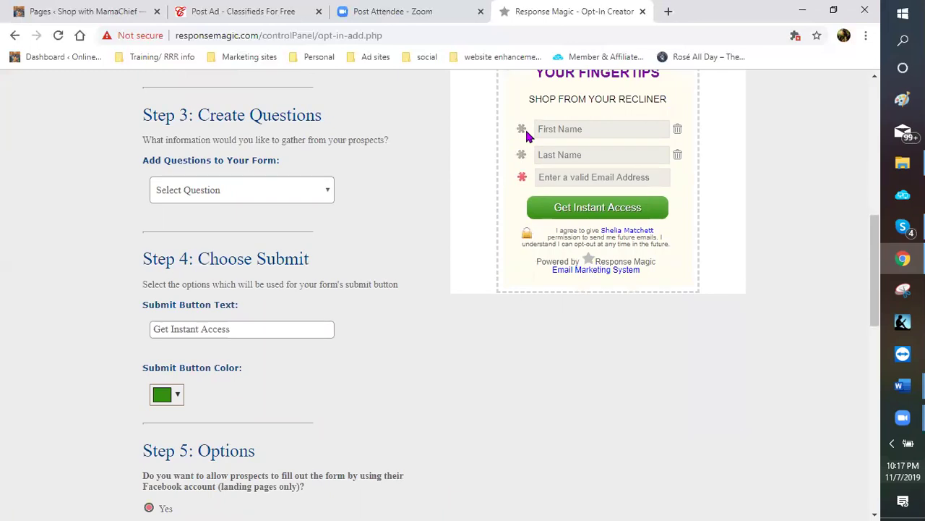
click(522, 132)
click(520, 155)
click(521, 129)
click(521, 155)
click(522, 154)
click(521, 130)
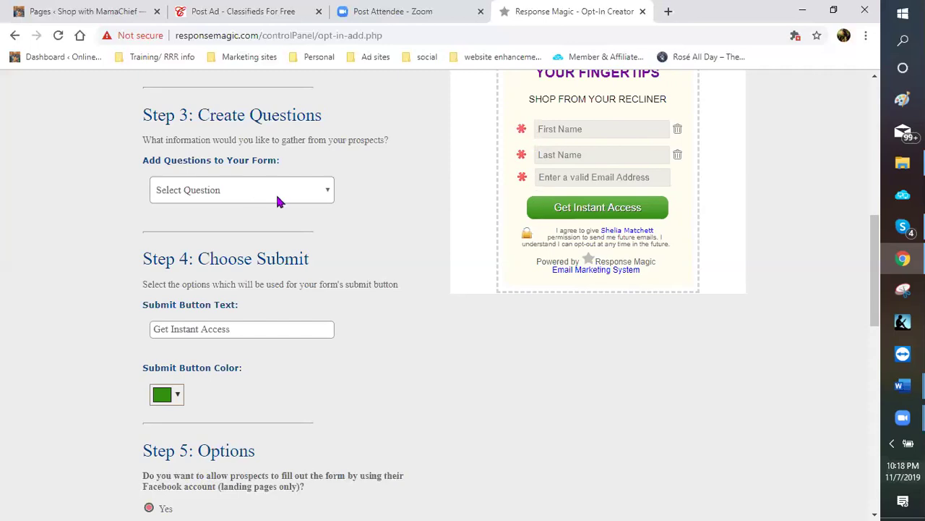
Add a State question to the form and mark it required
click(328, 192)
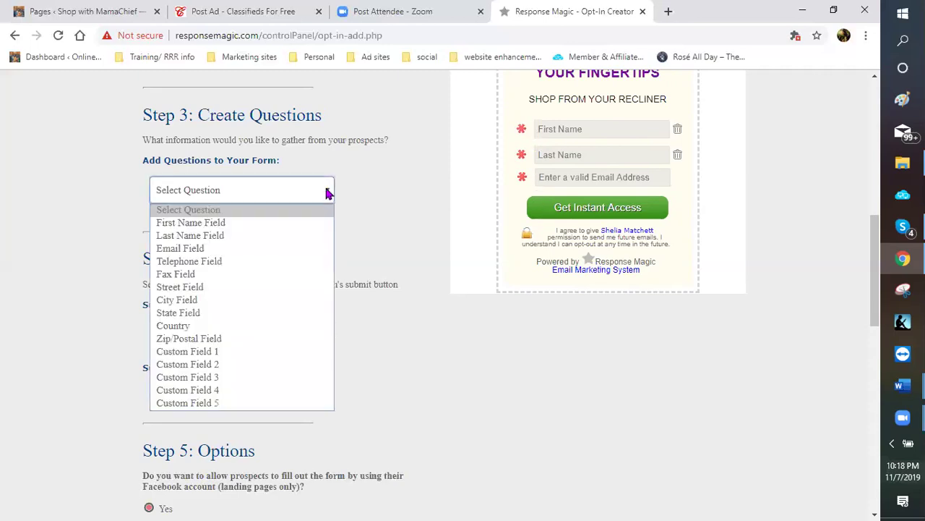
scroll(323, 193, down, 1)
click(328, 105)
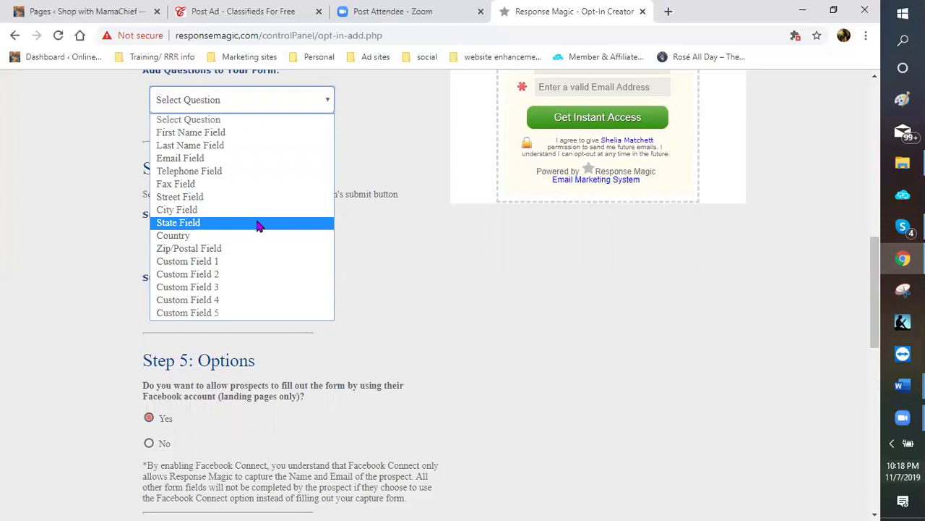
click(258, 225)
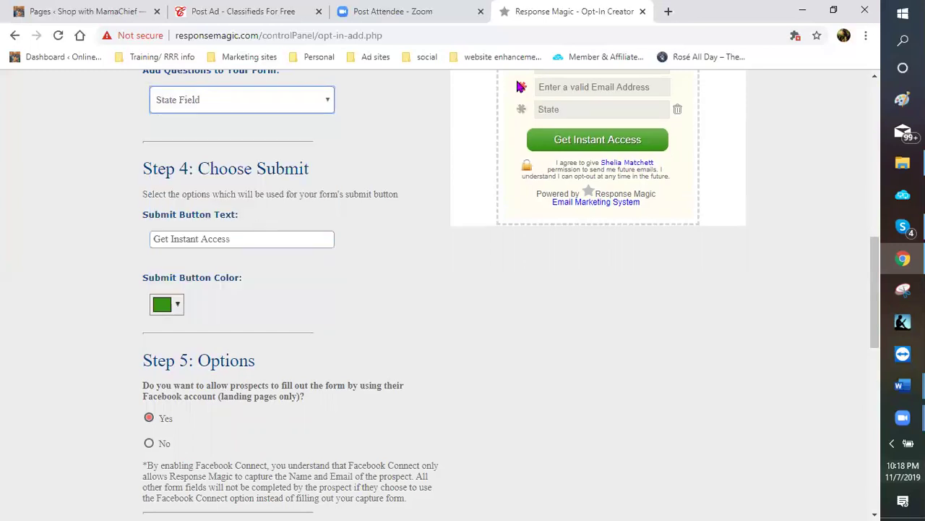
click(524, 110)
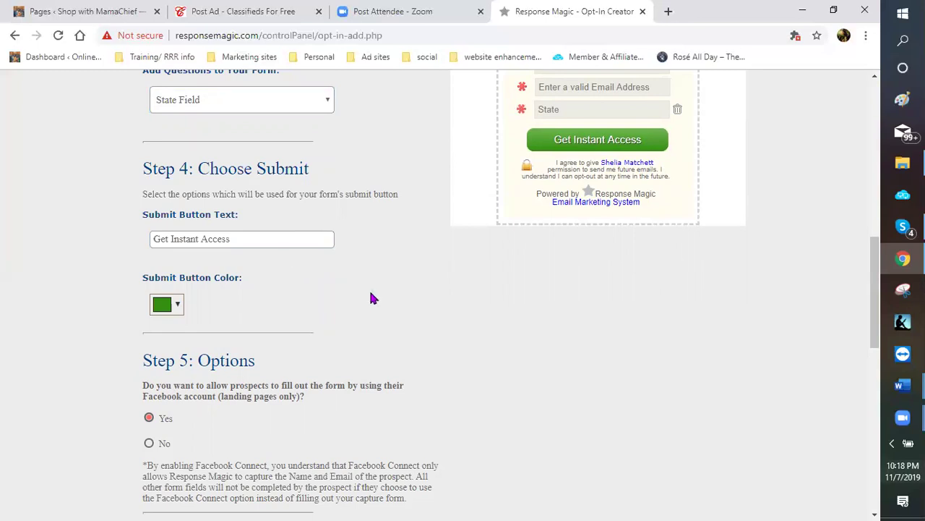
scroll(202, 354, down, 1)
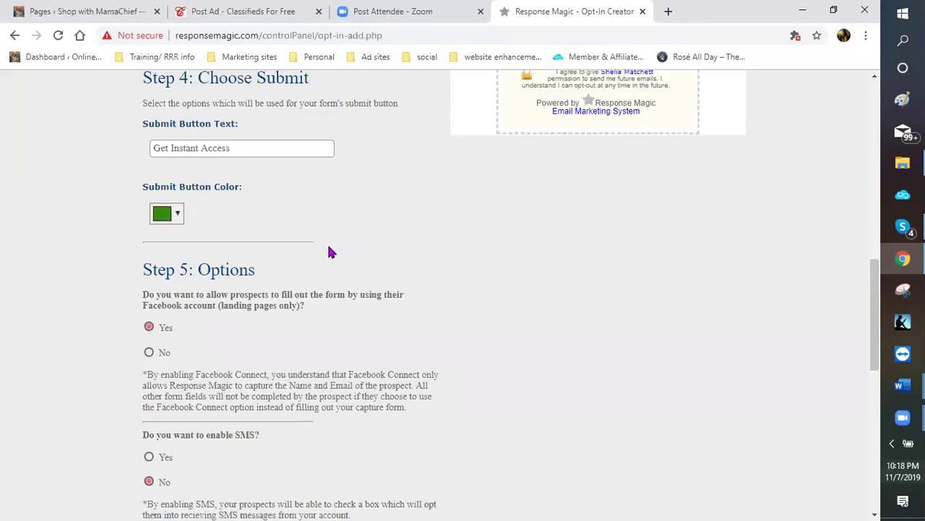
scroll(251, 247, up, 1)
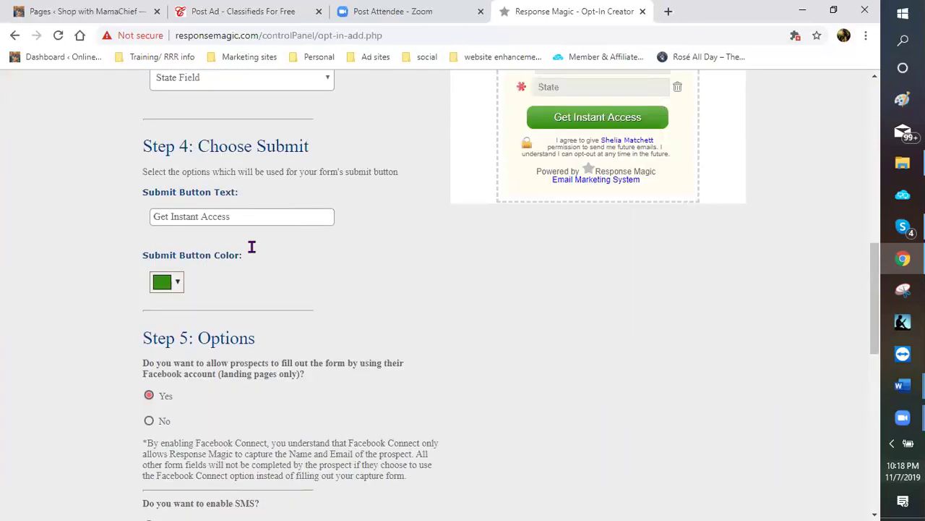
scroll(477, 221, up, 2)
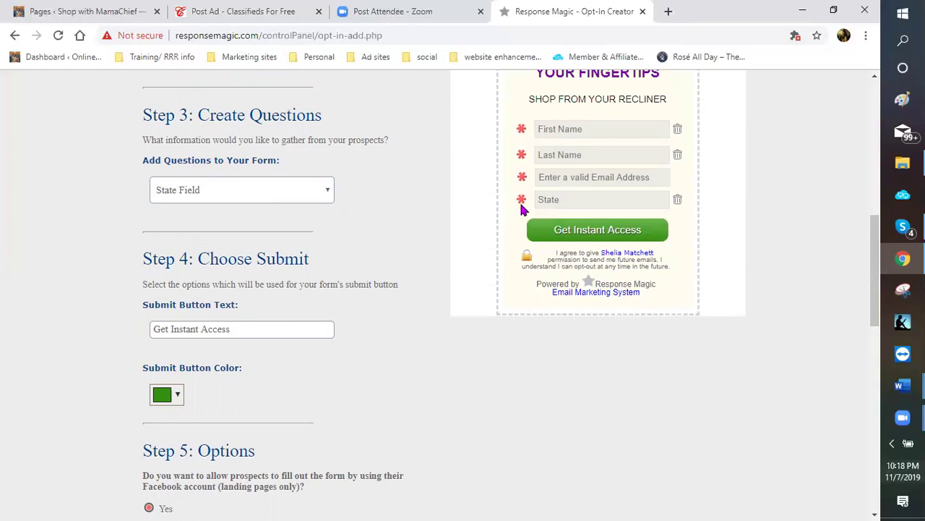
scroll(358, 240, down, 1)
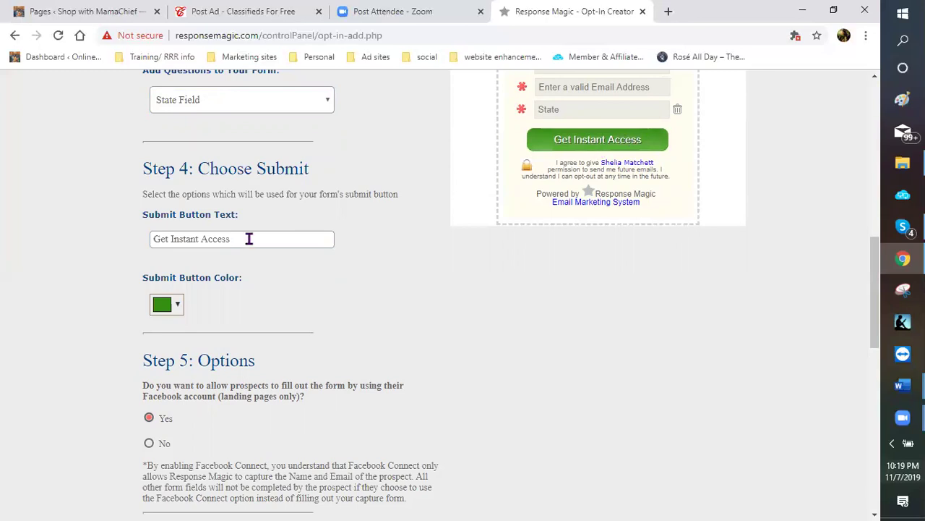
Change the submit button text to 'START SHOPPING!!!'
triple_click(202, 242)
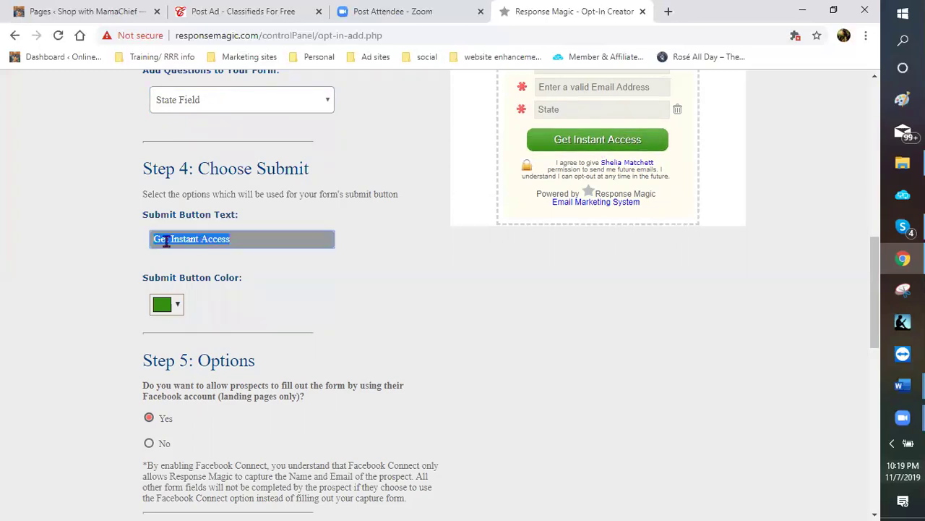
text(ST)
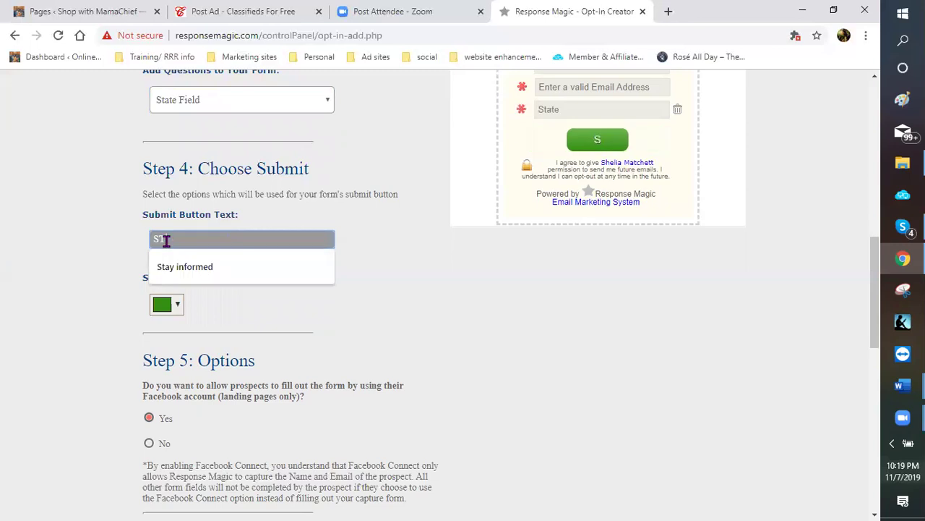
text(ART)
text(S)
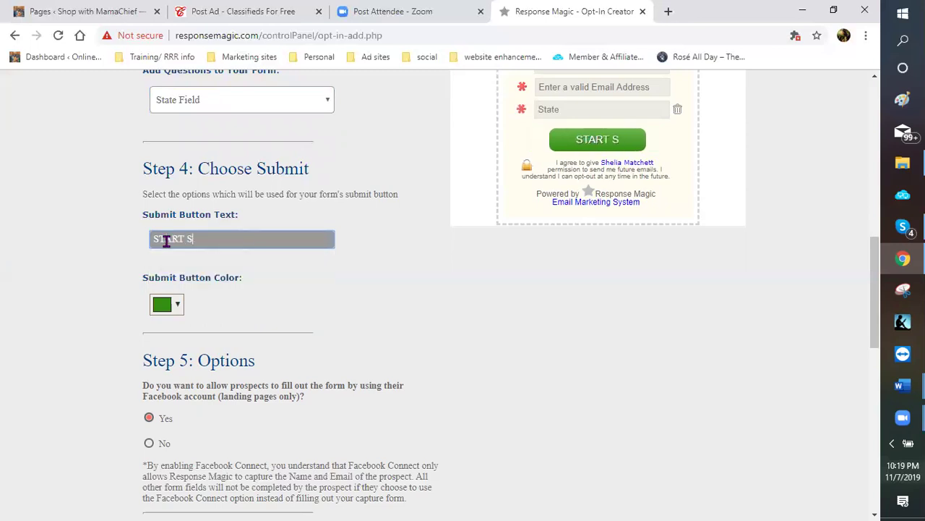
text(HOPING)
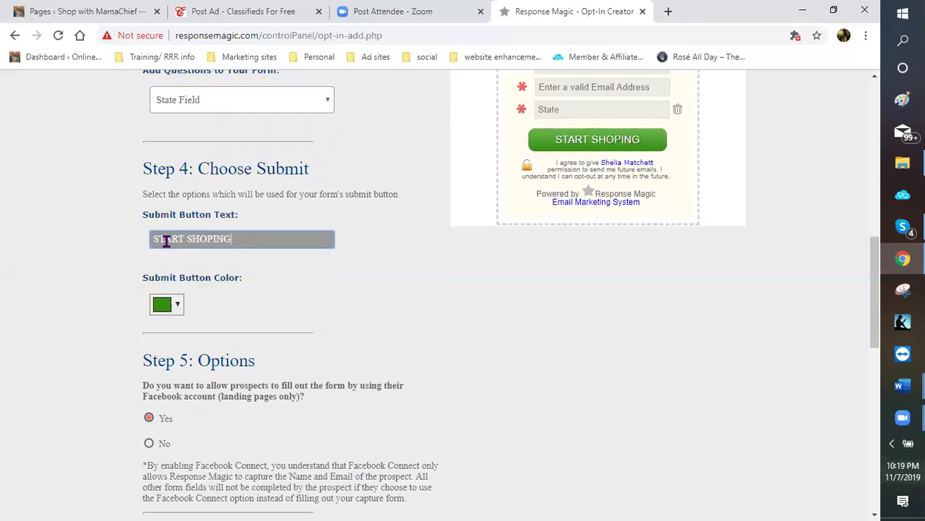
key(BackSpace)
key(BackSpace)
key(BackSpace)
text(P)
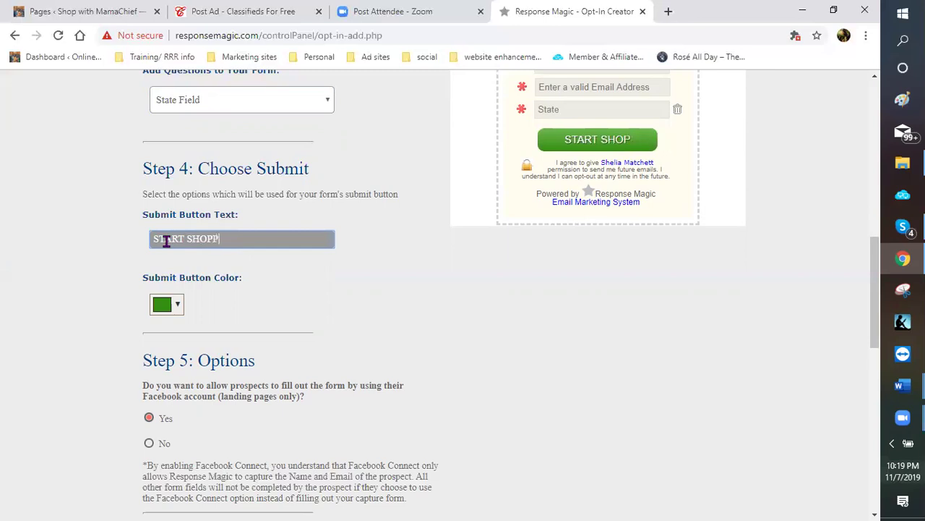
text(ING)
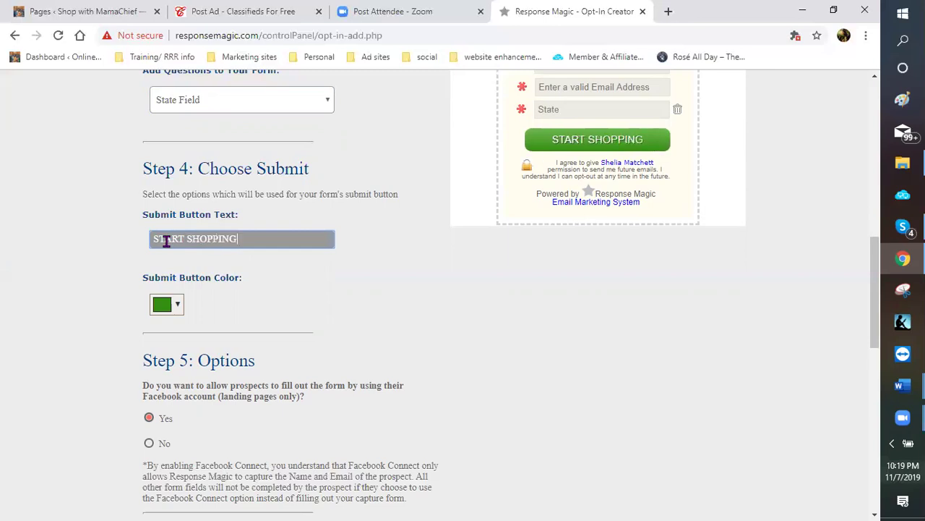
text(!!!)
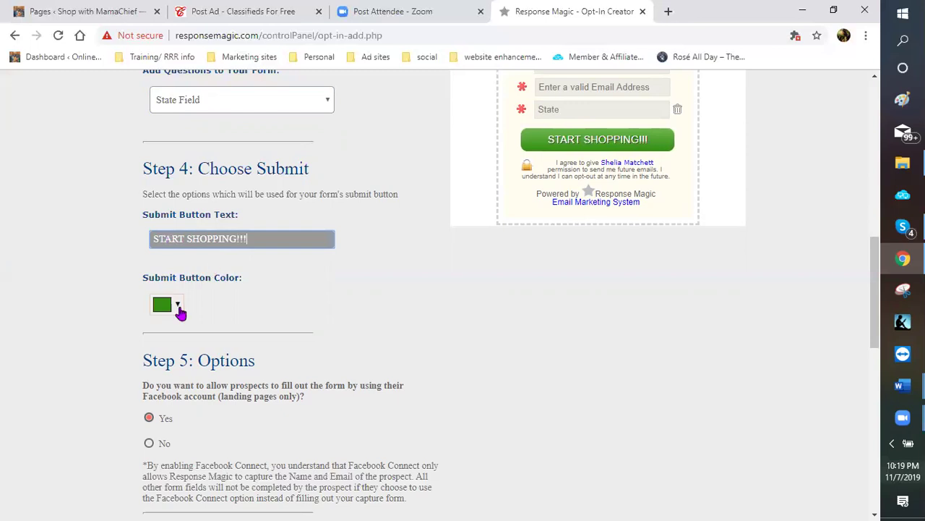
Set the submit button colour to red #e10e0e
click(178, 306)
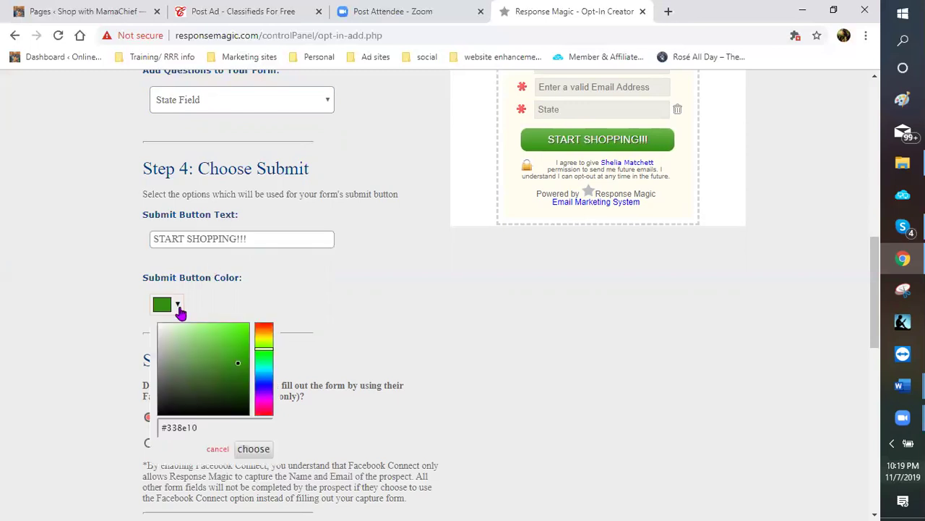
click(265, 414)
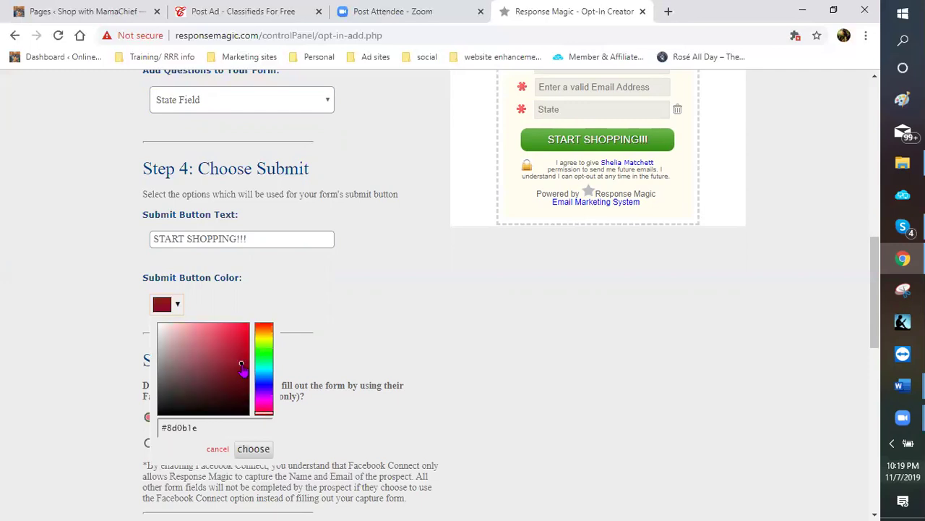
click(244, 343)
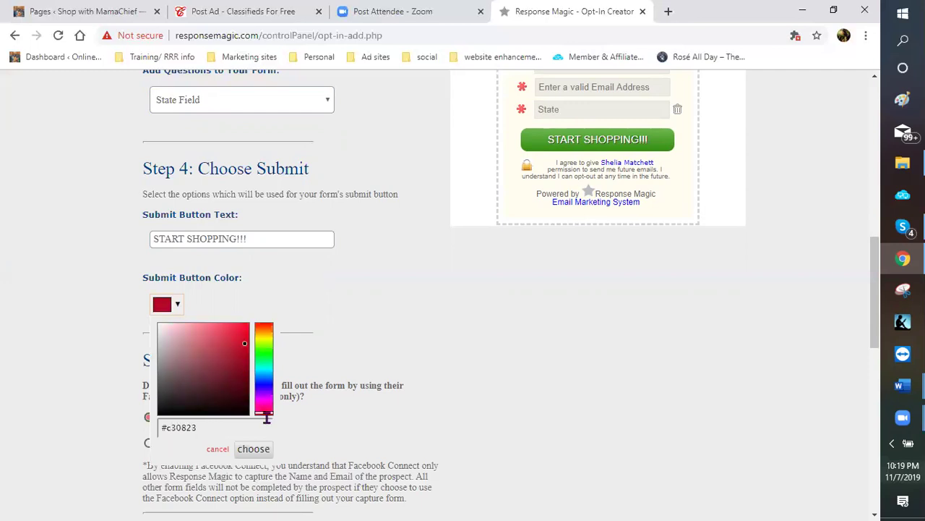
click(266, 416)
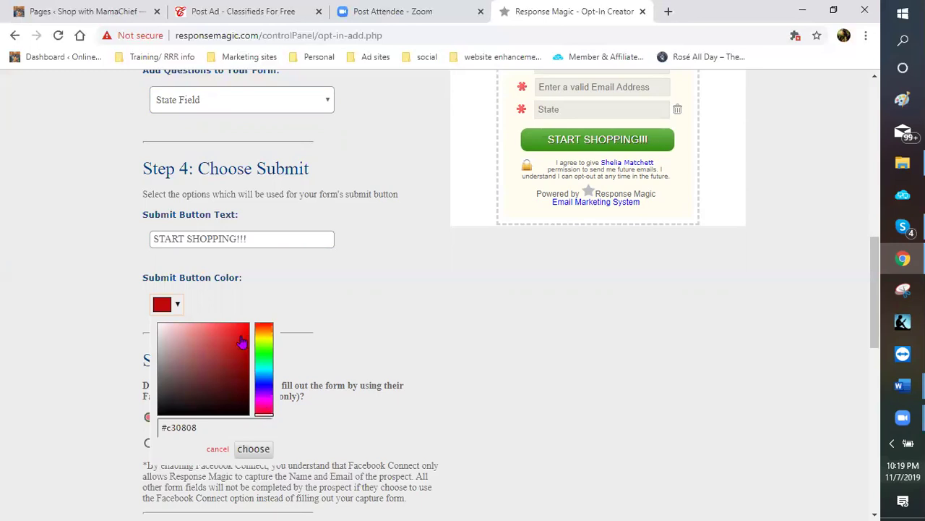
drag(248, 345, 243, 332)
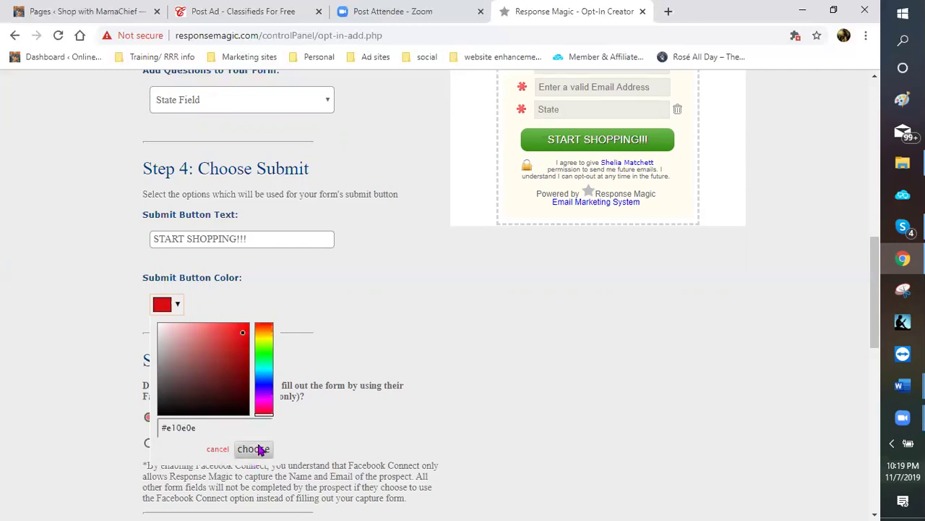
click(403, 377)
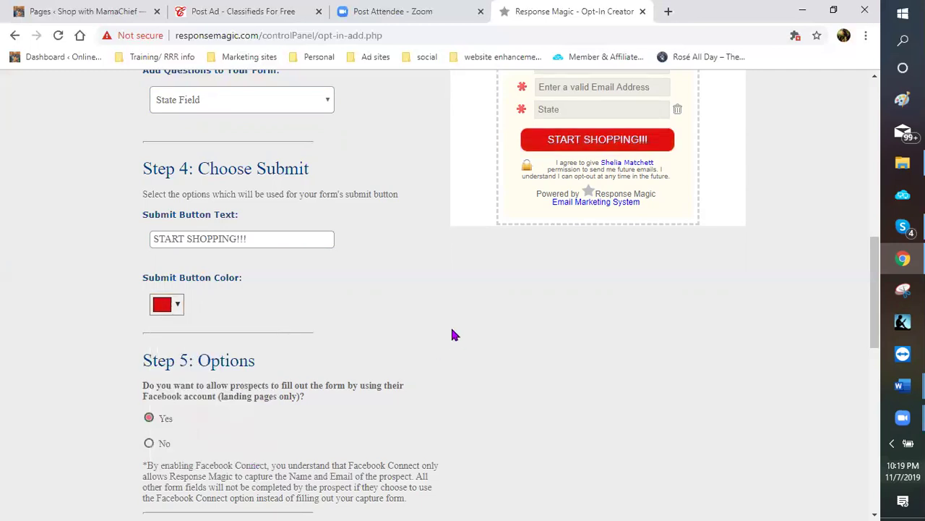
Set Facebook Connect to No and enable SMS opt-in on the vmarketingprospects list
scroll(400, 290, down, 3)
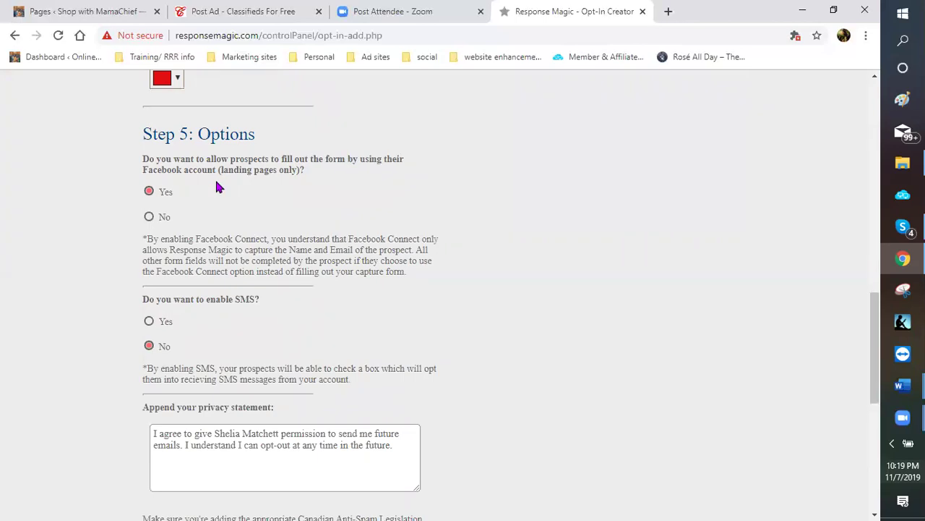
click(149, 217)
scroll(217, 234, down, 1)
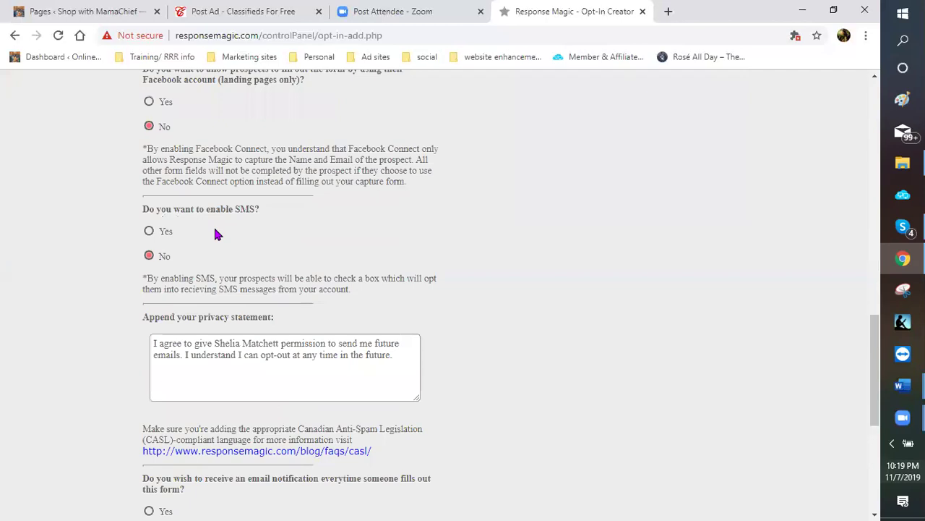
click(148, 232)
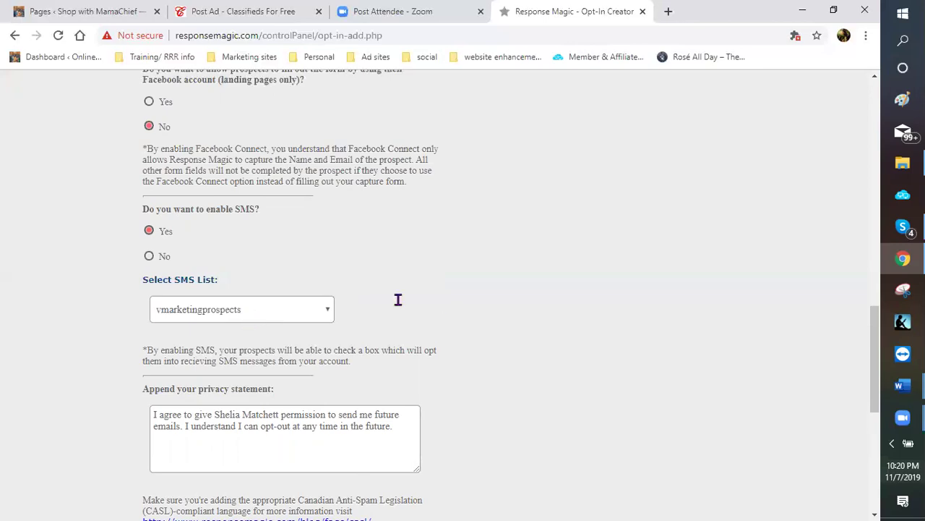
scroll(444, 275, down, 1)
scroll(440, 277, down, 1)
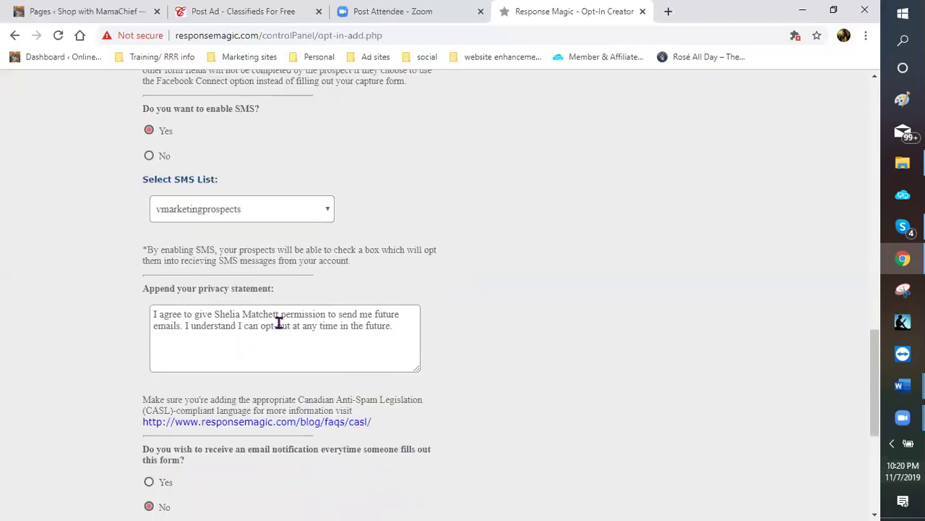
scroll(258, 314, down, 1)
scroll(190, 262, down, 2)
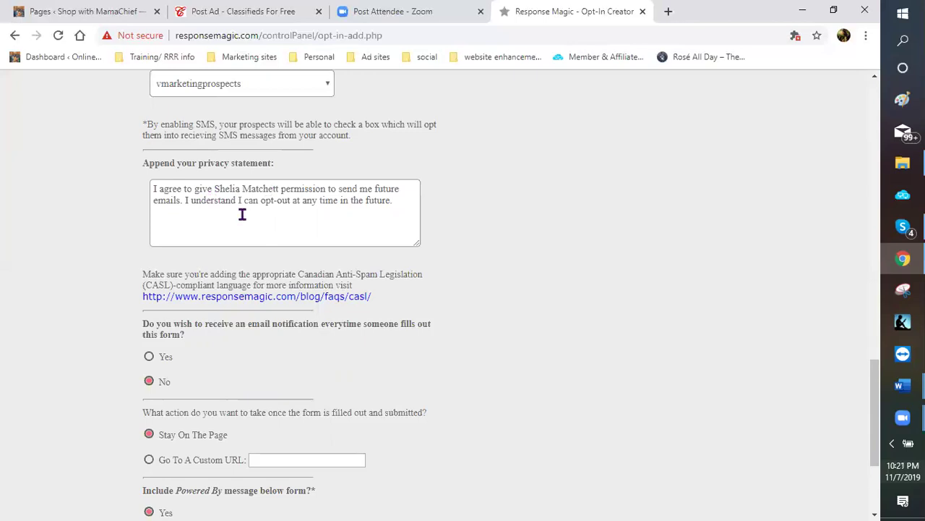
Turn on email notification for every sign-up and redirect submitters to a custom URL
scroll(217, 228, down, 3)
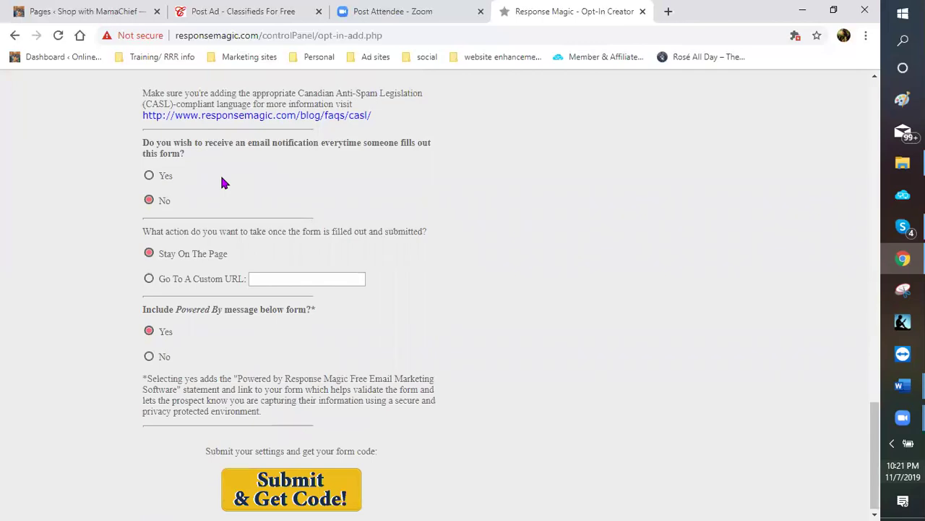
click(160, 177)
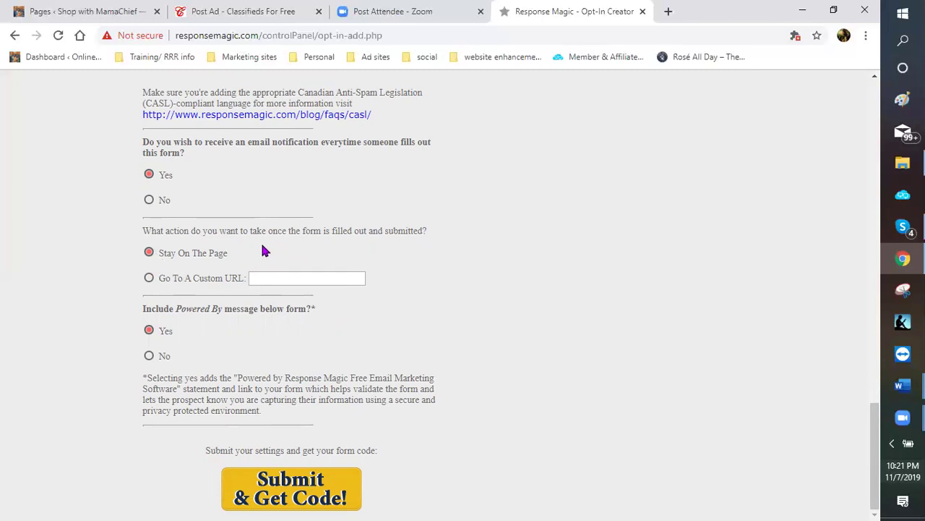
click(150, 279)
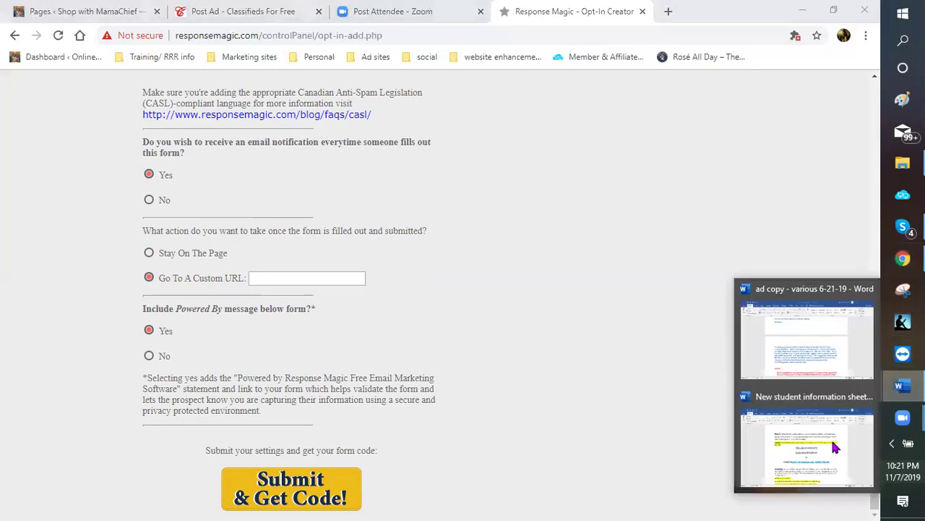
Bring the ad copy document to the front in Word
mouse_move(833, 444)
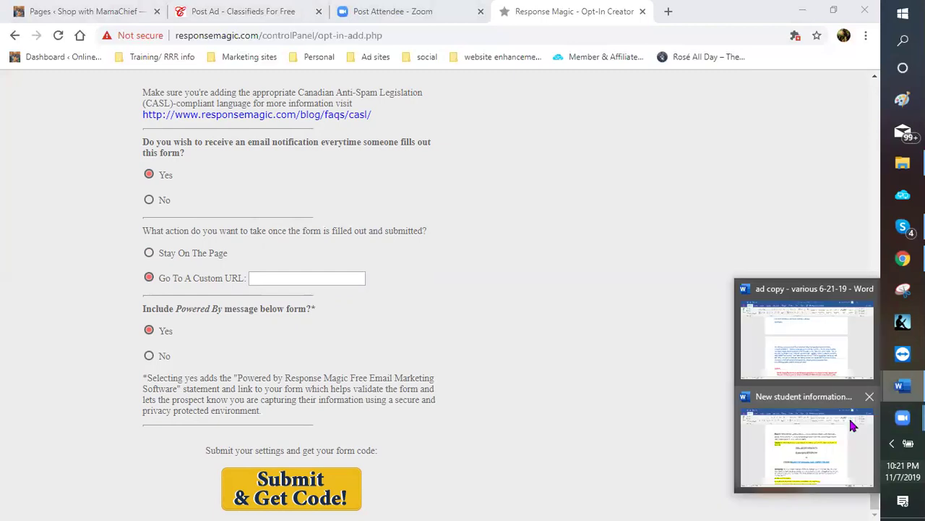
mouse_move(828, 417)
click(824, 357)
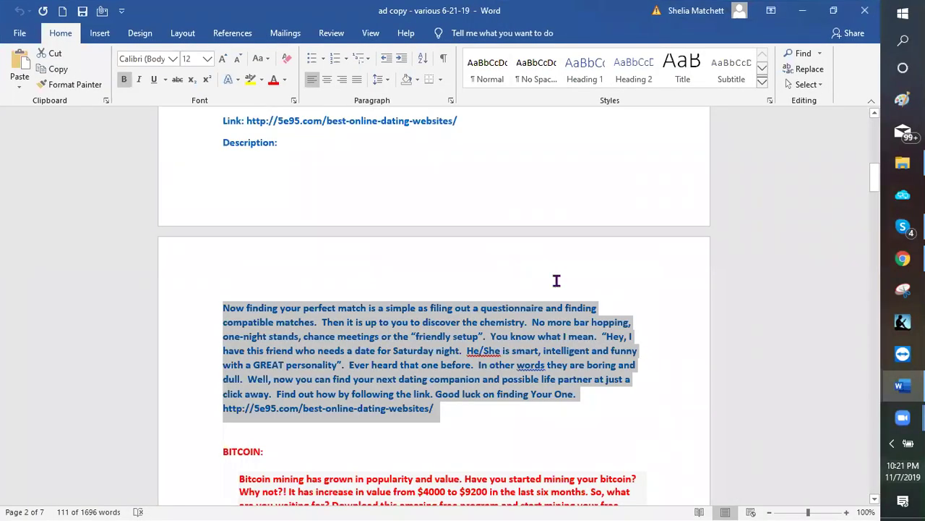
Deselect the paragraph and scroll the ad copy to the Wine links section
click(557, 281)
scroll(556, 280, up, 5)
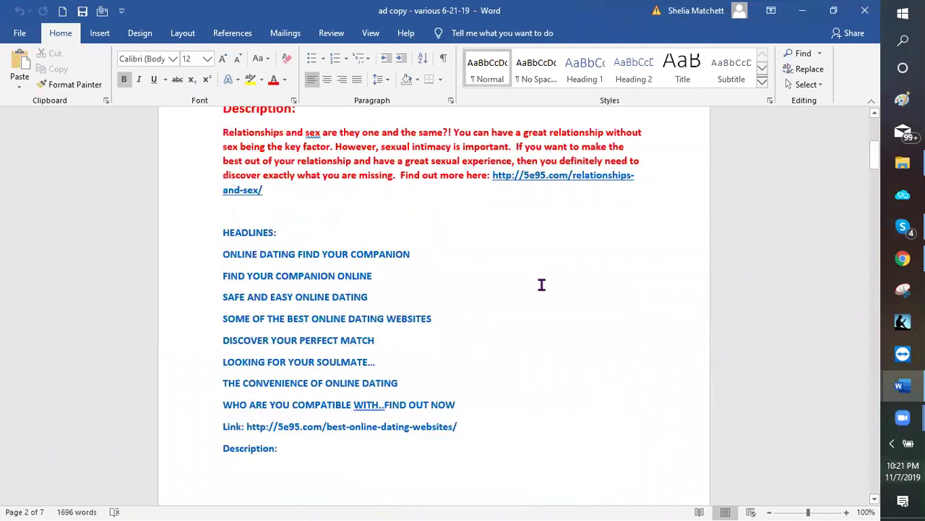
scroll(528, 312, up, 3)
scroll(518, 320, down, 1)
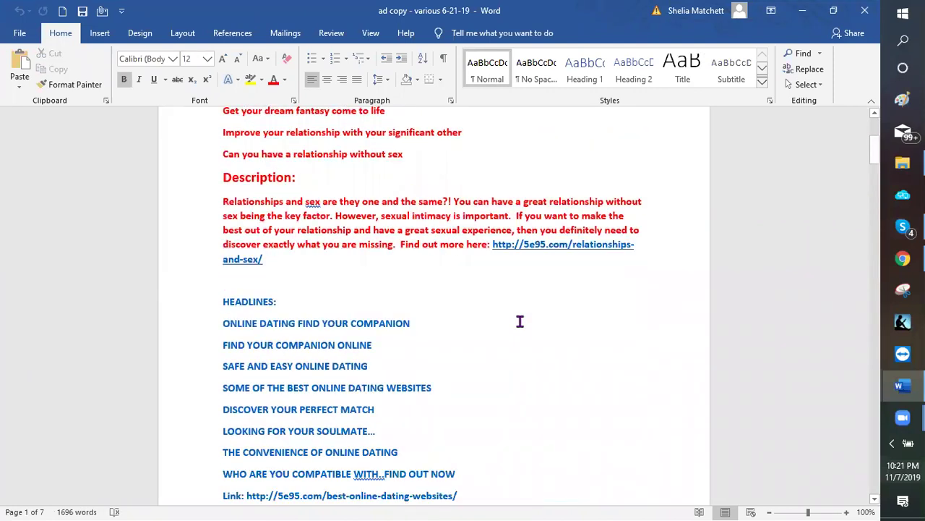
scroll(514, 315, down, 10)
scroll(511, 309, down, 5)
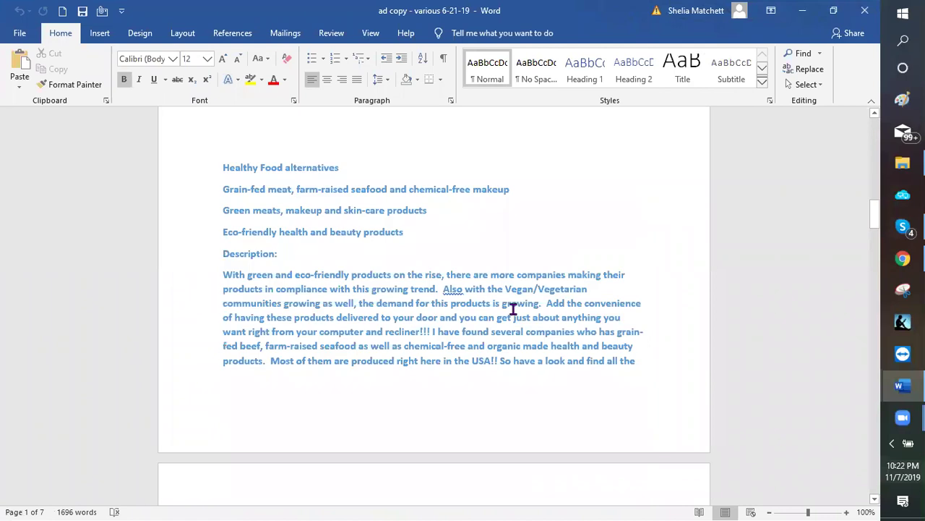
scroll(508, 309, down, 15)
scroll(508, 308, down, 8)
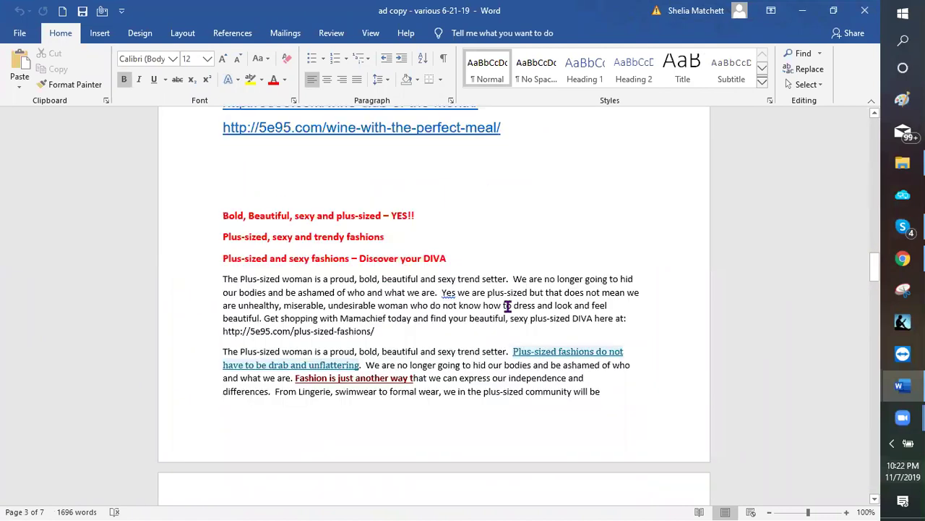
scroll(510, 303, down, 3)
scroll(412, 291, down, 2)
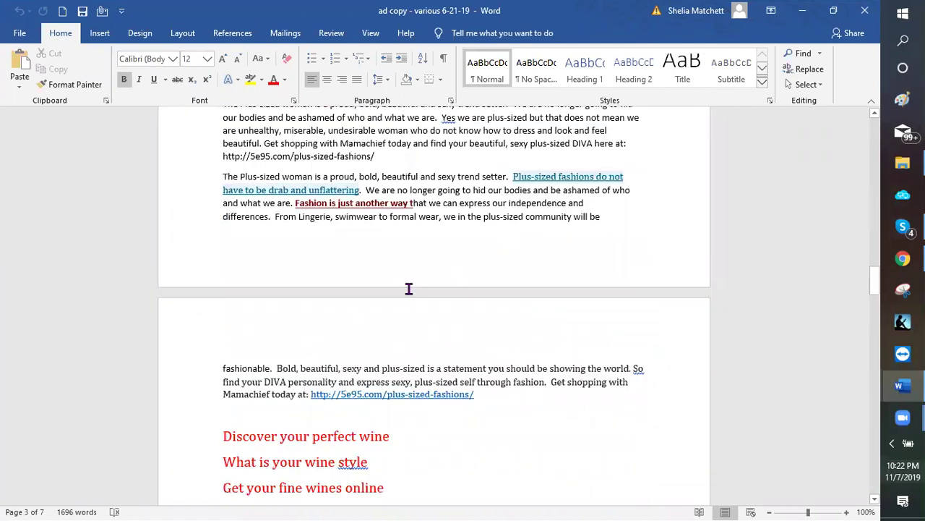
scroll(405, 279, up, 1)
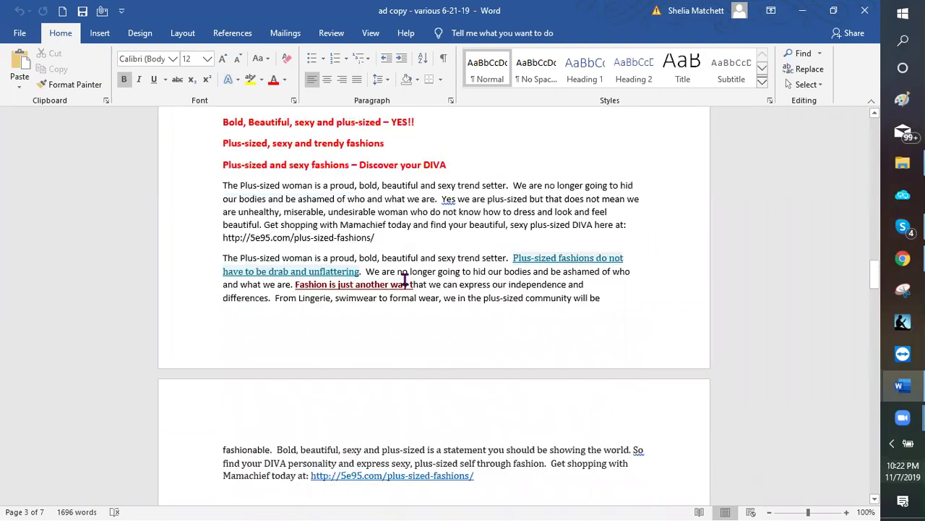
scroll(405, 280, down, 3)
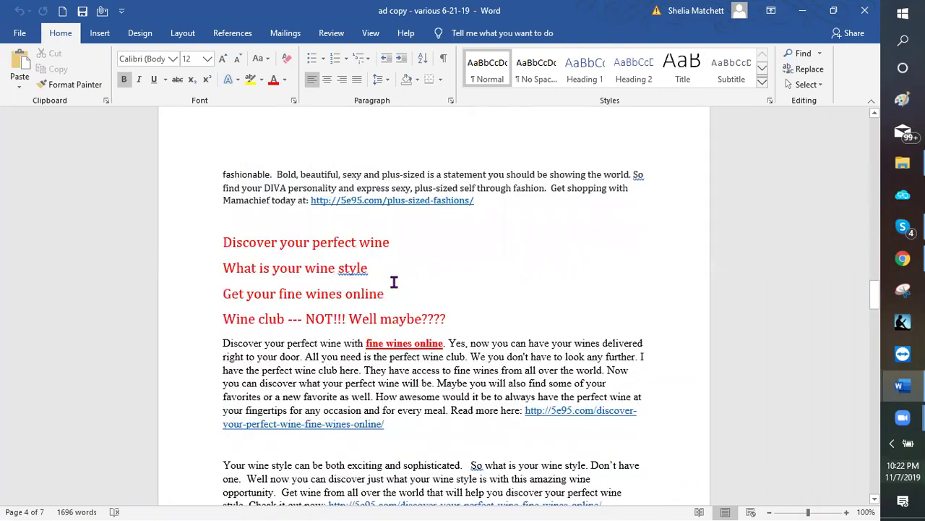
scroll(394, 283, down, 1)
scroll(371, 344, down, 1)
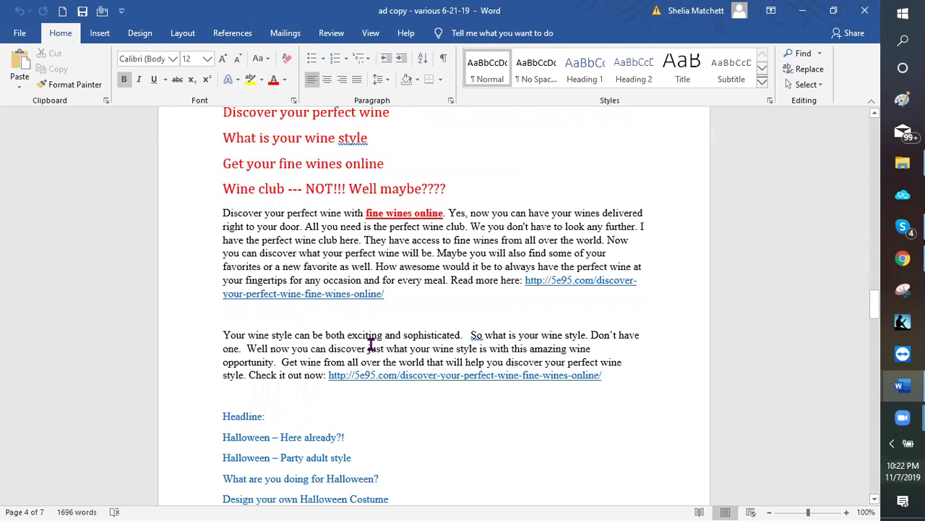
scroll(369, 341, up, 1)
scroll(368, 337, up, 4)
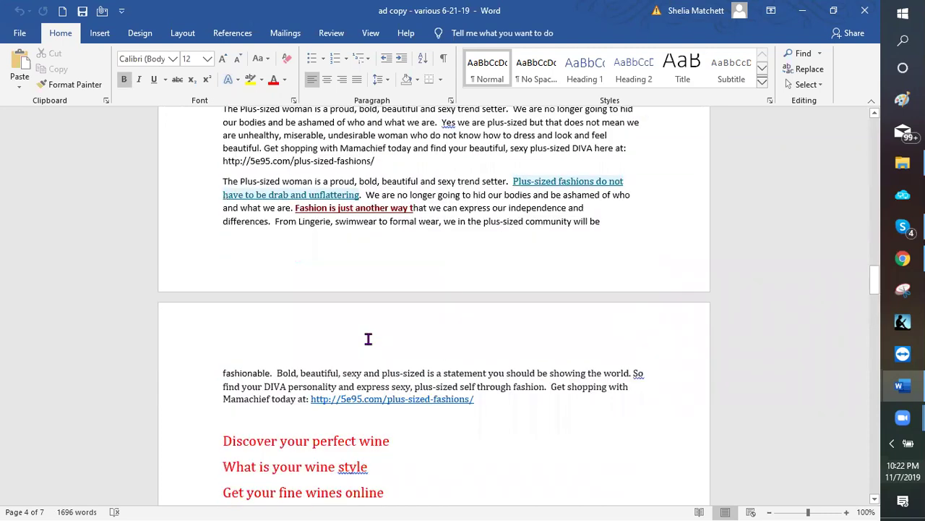
scroll(367, 336, up, 4)
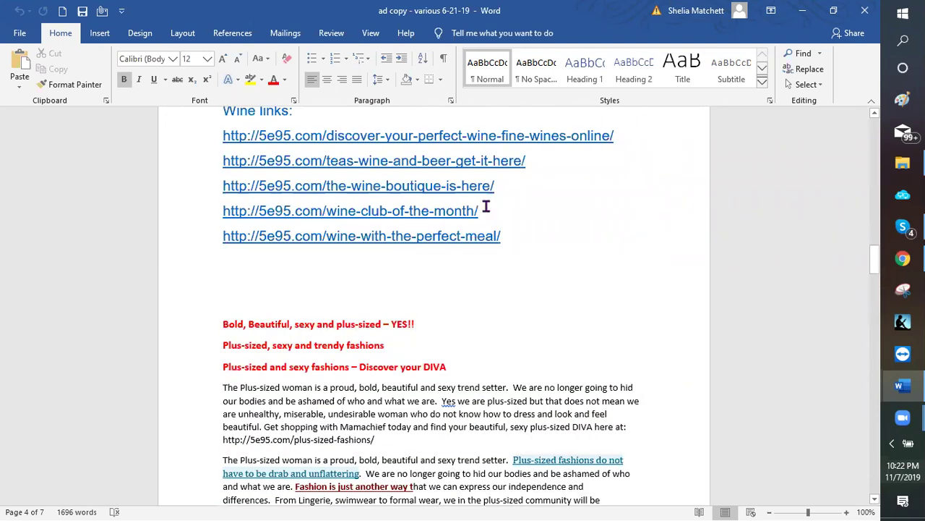
click(220, 210)
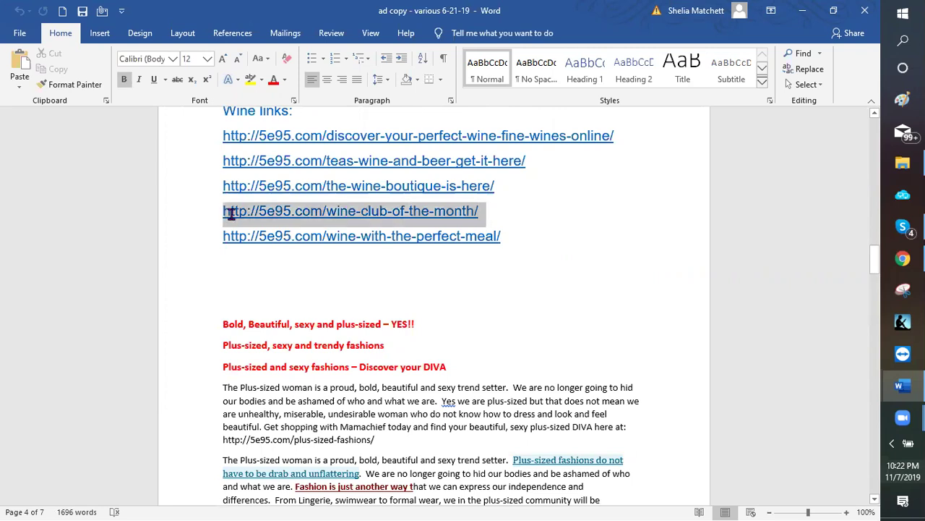
right_click(264, 246)
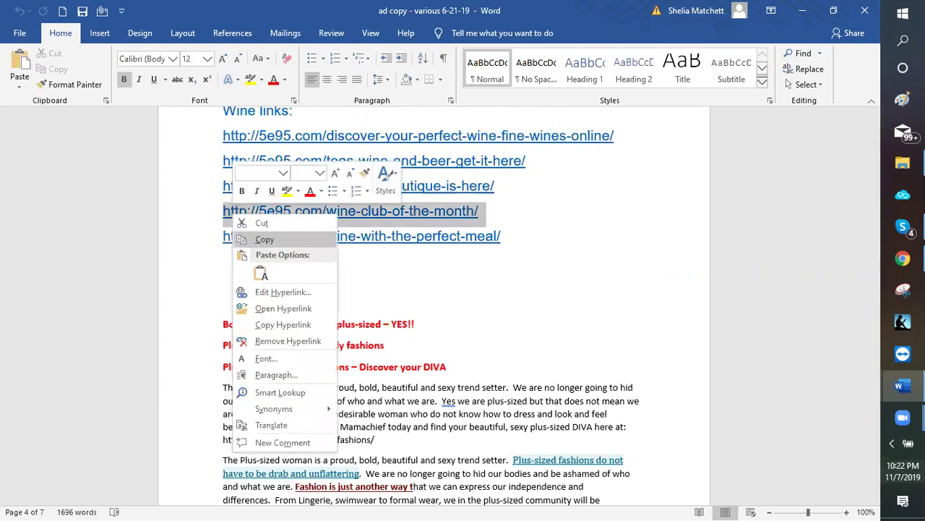
click(264, 239)
click(903, 258)
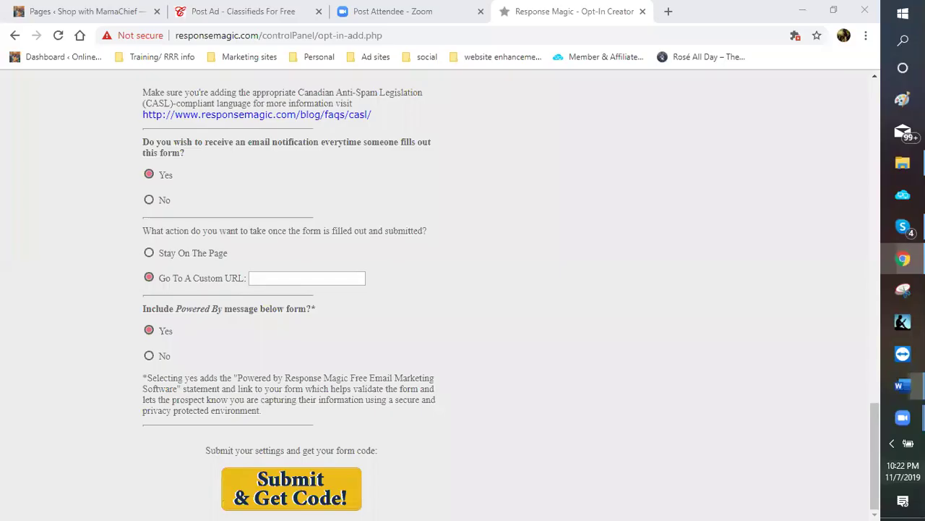
Paste the wine-club-of-the-month link into the custom URL field
click(256, 277)
right_click(251, 279)
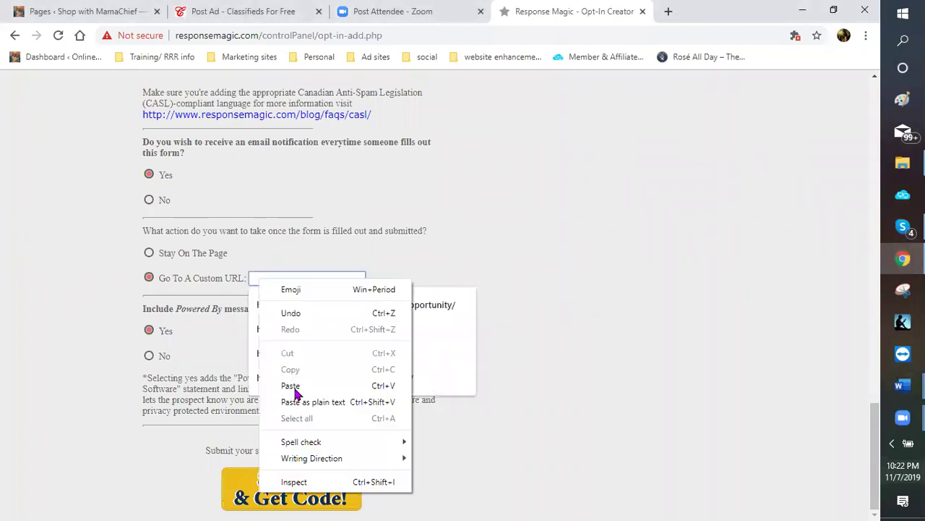
click(291, 384)
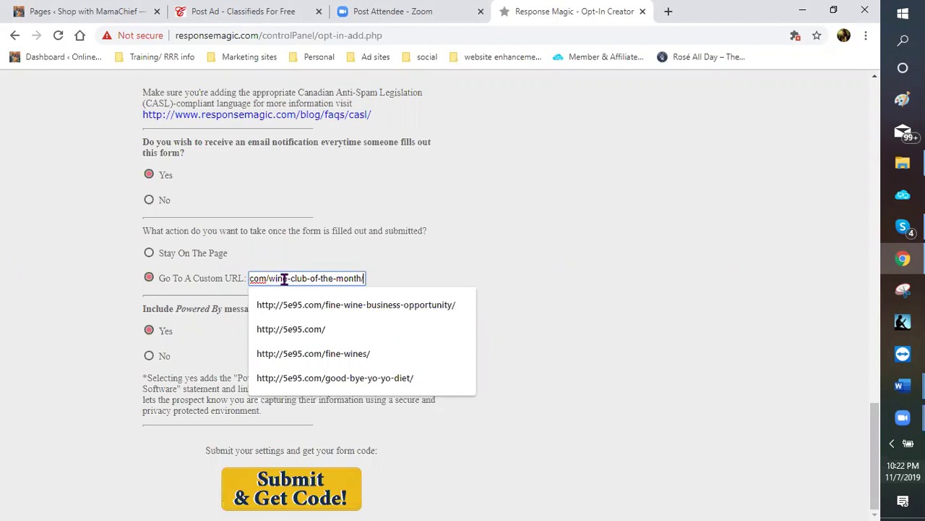
click(572, 283)
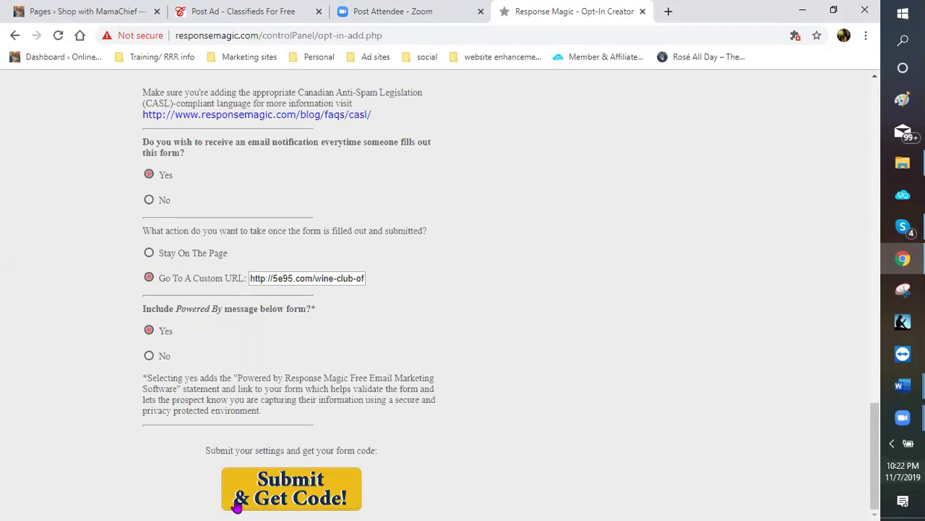
Review the form settings and submit them with Submit & Get Code
scroll(572, 392, up, 5)
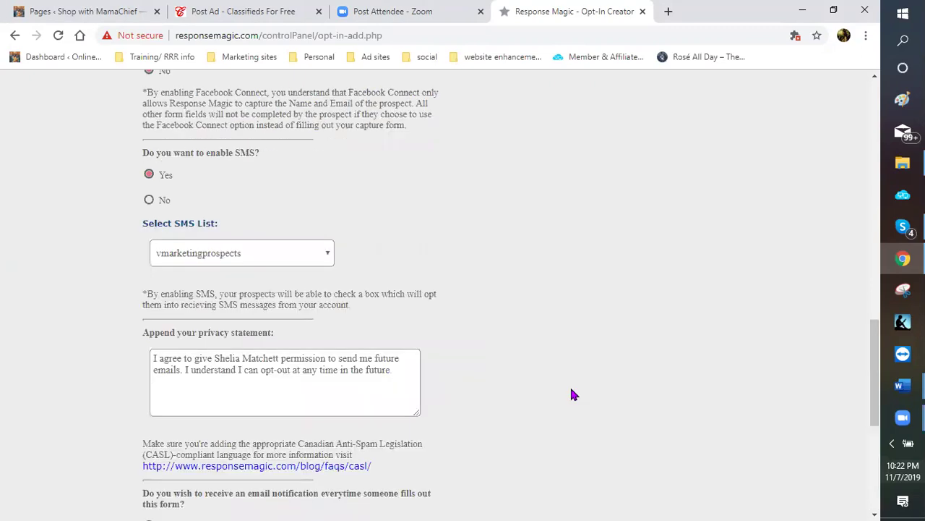
scroll(587, 369, up, 6)
scroll(459, 390, up, 1)
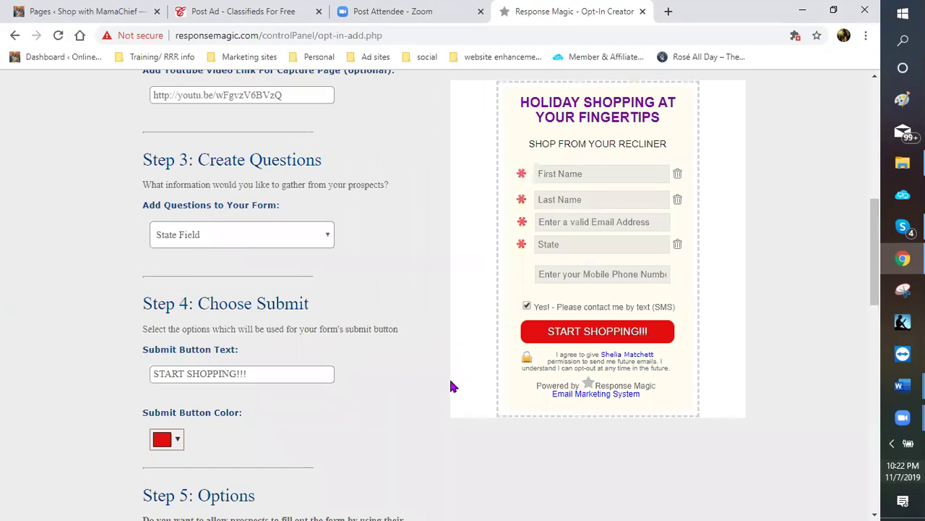
scroll(524, 191, up, 1)
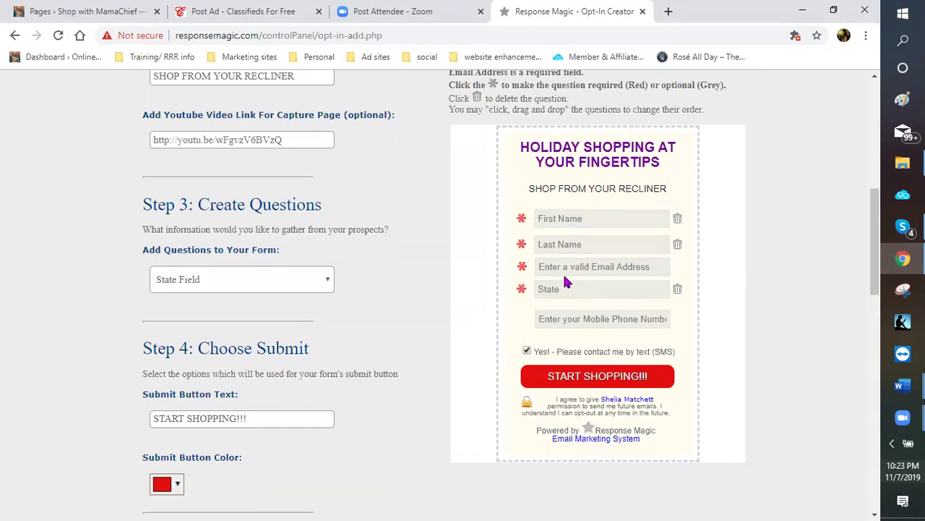
scroll(556, 280, down, 1)
scroll(514, 260, down, 2)
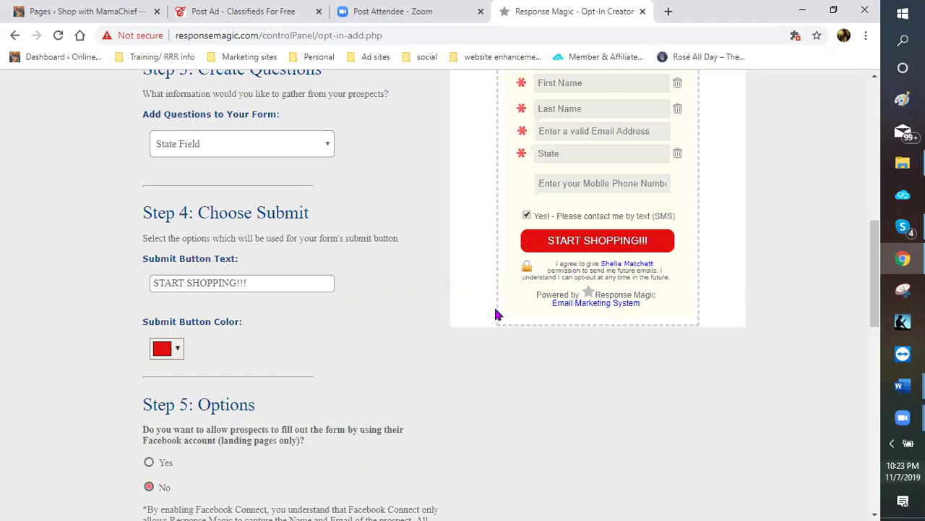
scroll(488, 304, down, 3)
scroll(481, 303, down, 5)
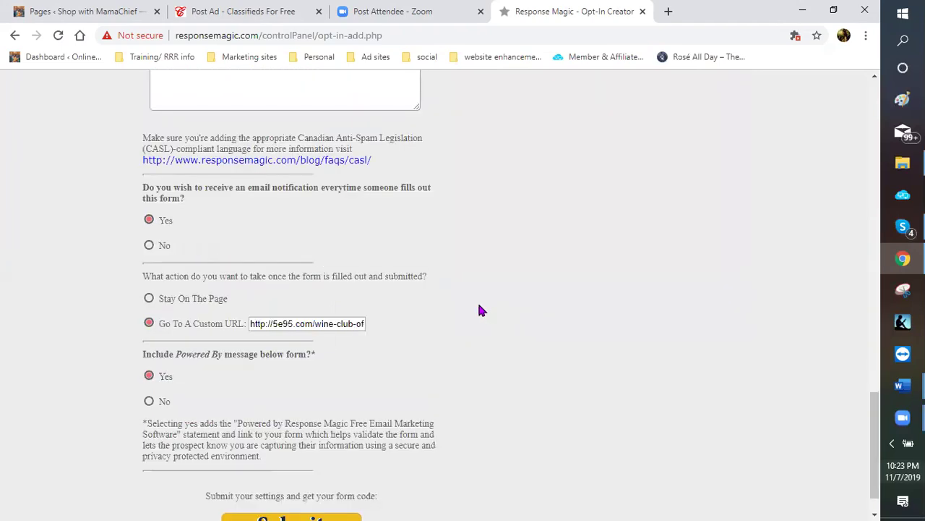
scroll(207, 484, down, 1)
click(242, 498)
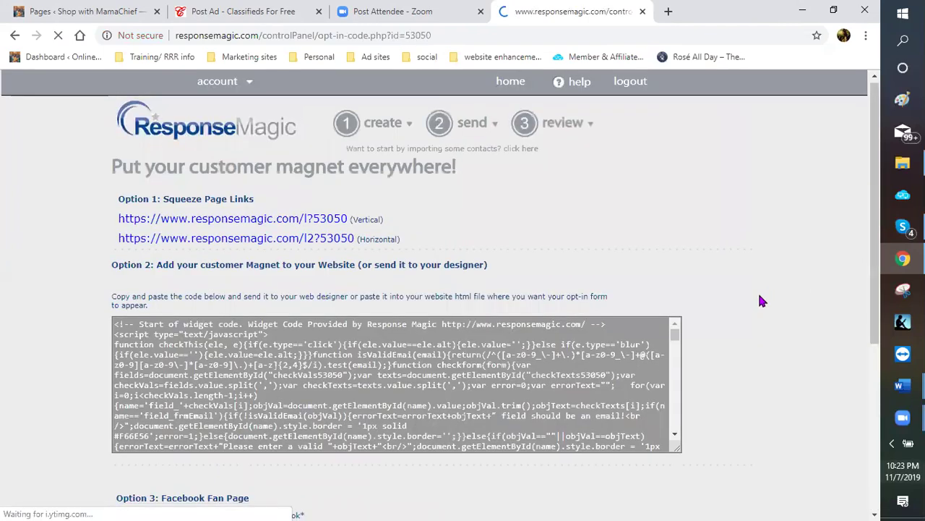
Preview the vertical and horizontal squeeze pages in new tabs, closing the horizontal one
scroll(762, 284, down, 1)
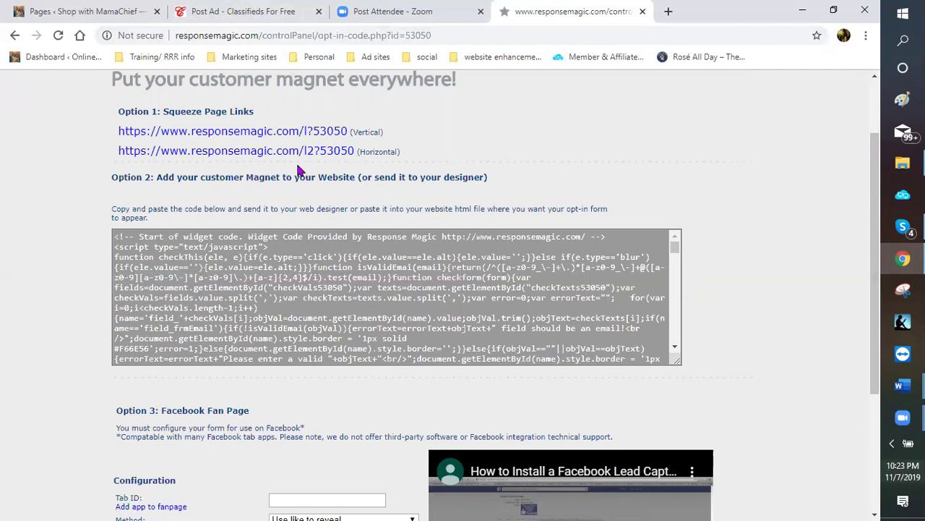
click(228, 137)
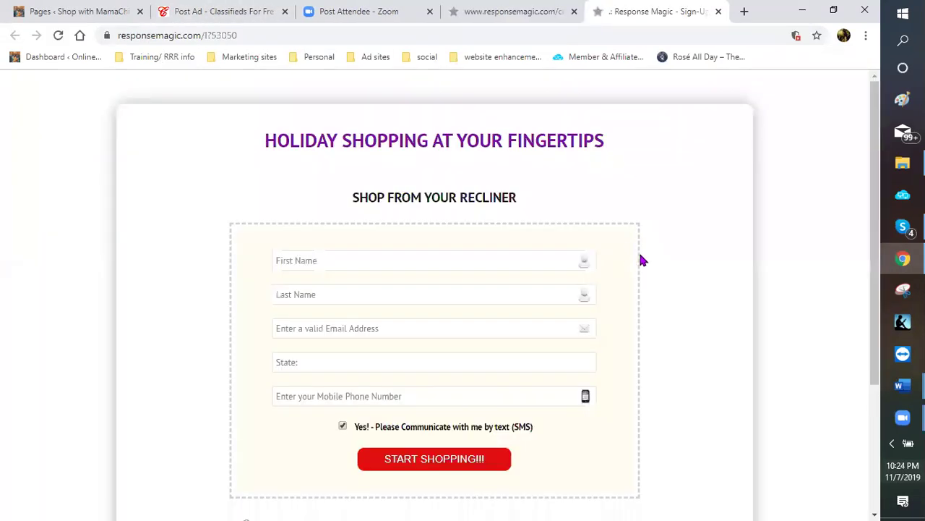
scroll(647, 263, down, 2)
scroll(646, 262, up, 1)
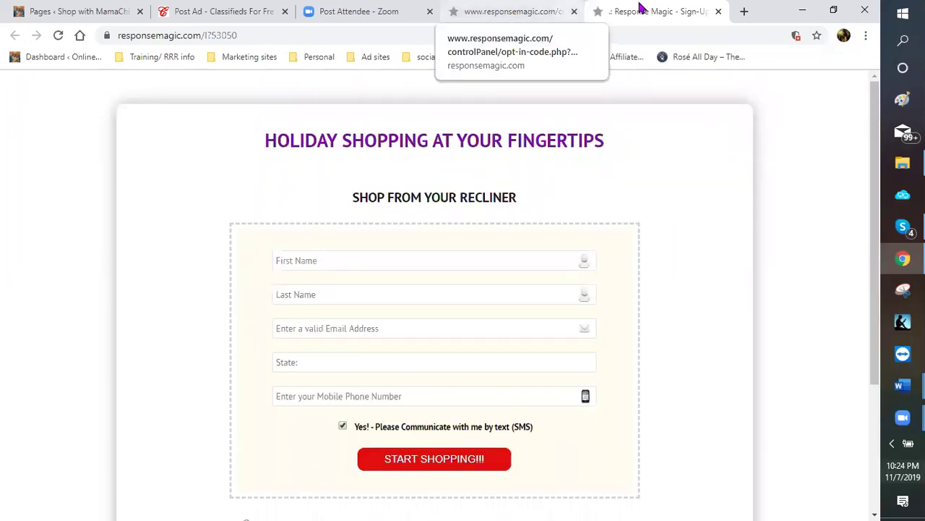
key(ctrl+shift+Tab)
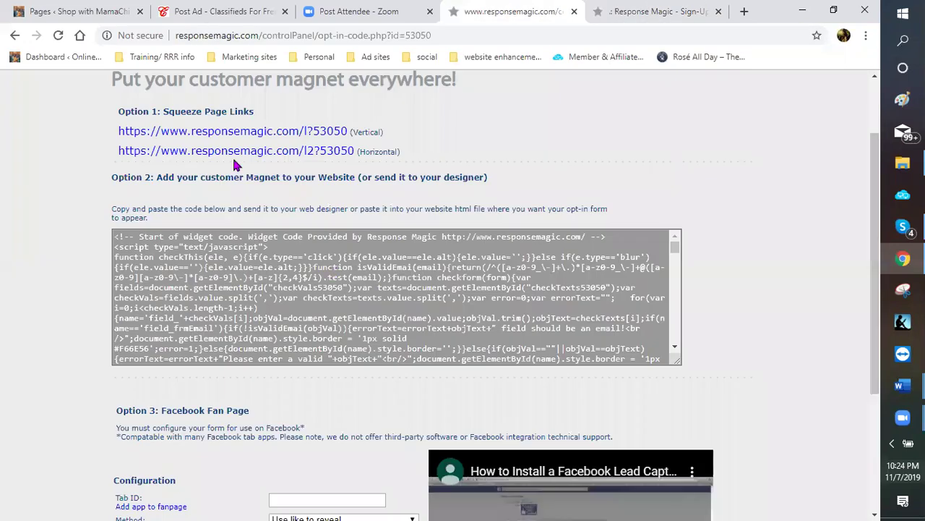
click(239, 155)
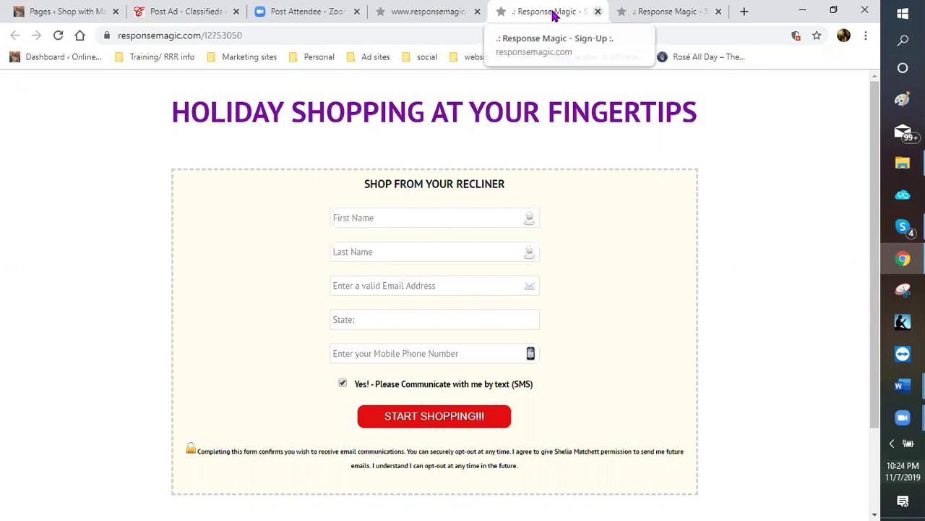
click(597, 15)
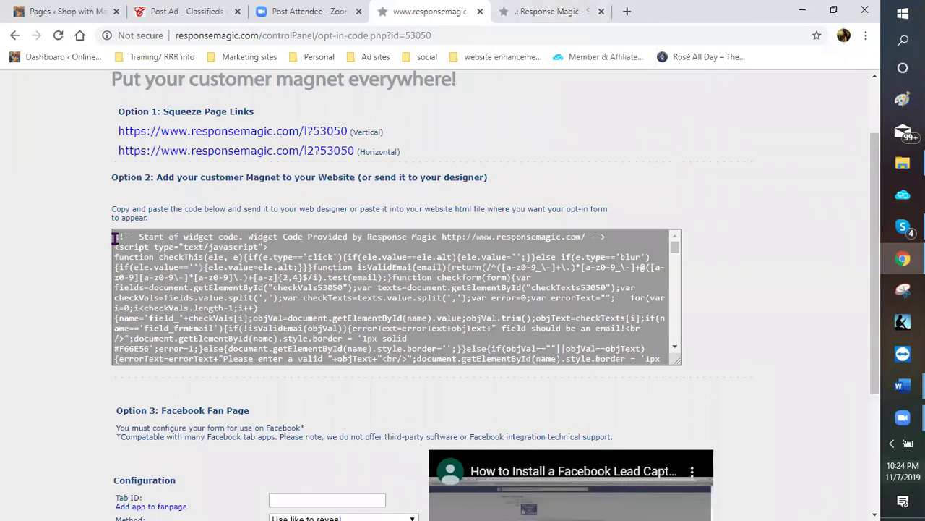
Select all the Option 2 widget code with Ctrl+A and copy it
click(151, 260)
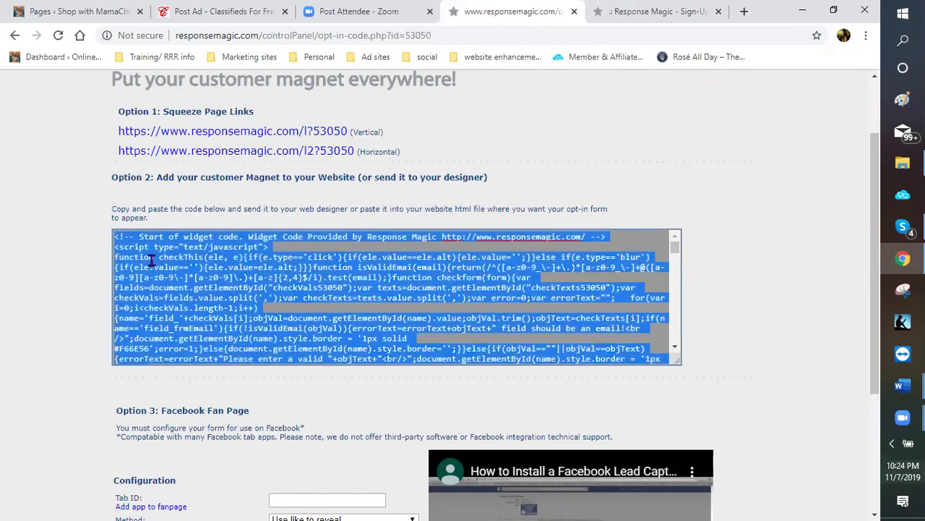
click(115, 237)
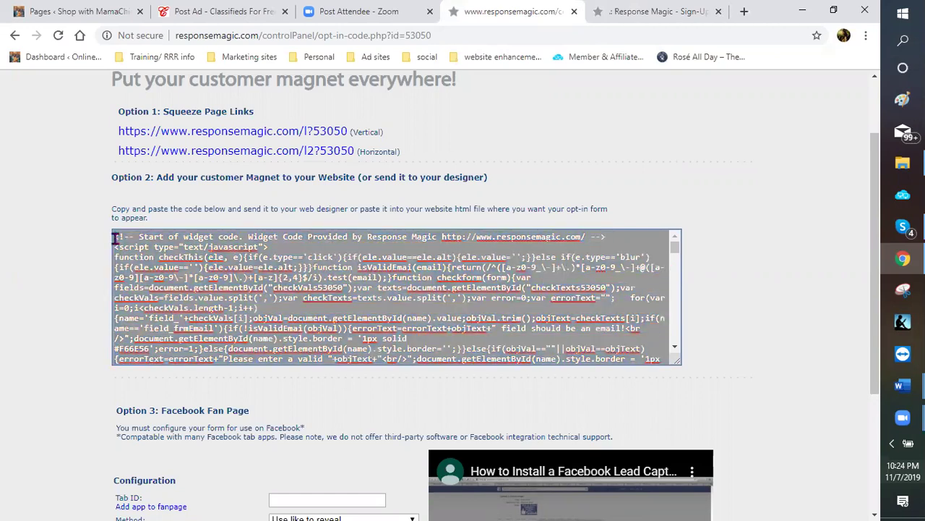
click(115, 237)
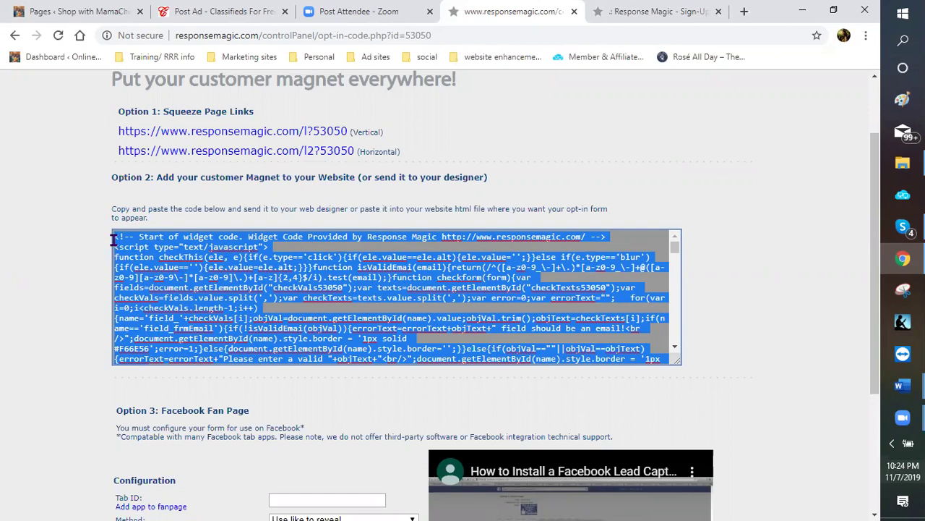
click(115, 249)
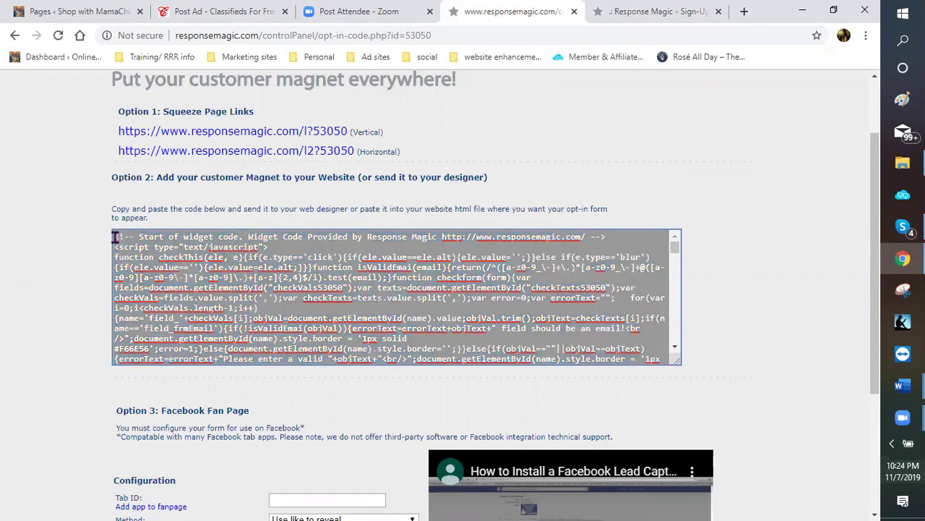
key(ctrl+a)
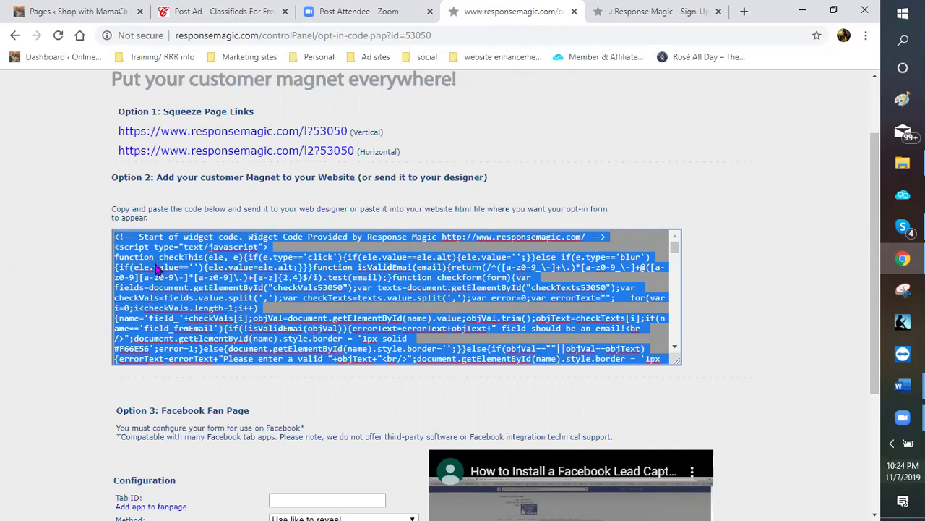
right_click(192, 330)
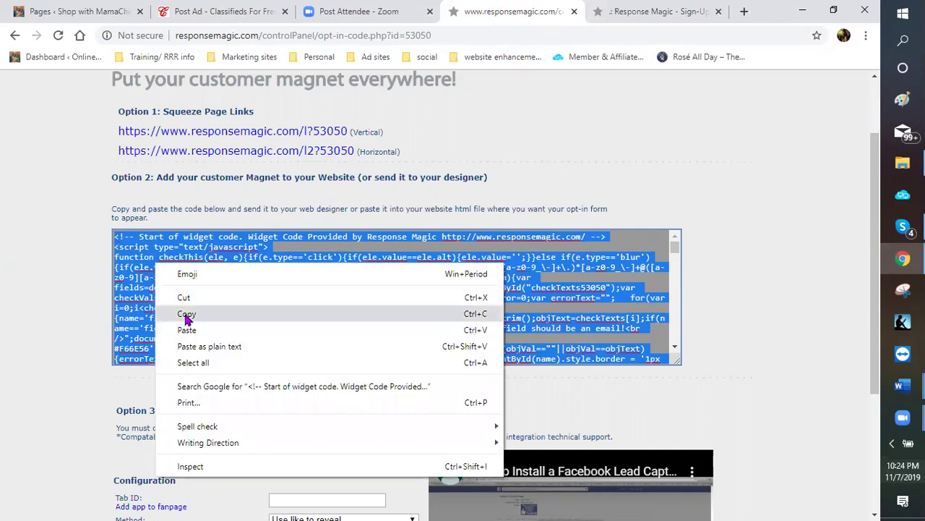
click(185, 314)
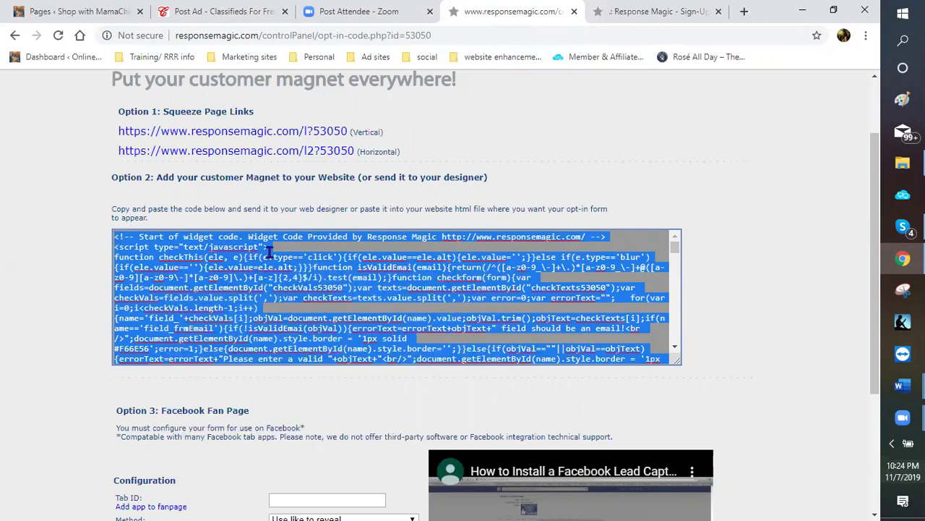
Go to the WordPress Appearance > Widgets page
click(61, 14)
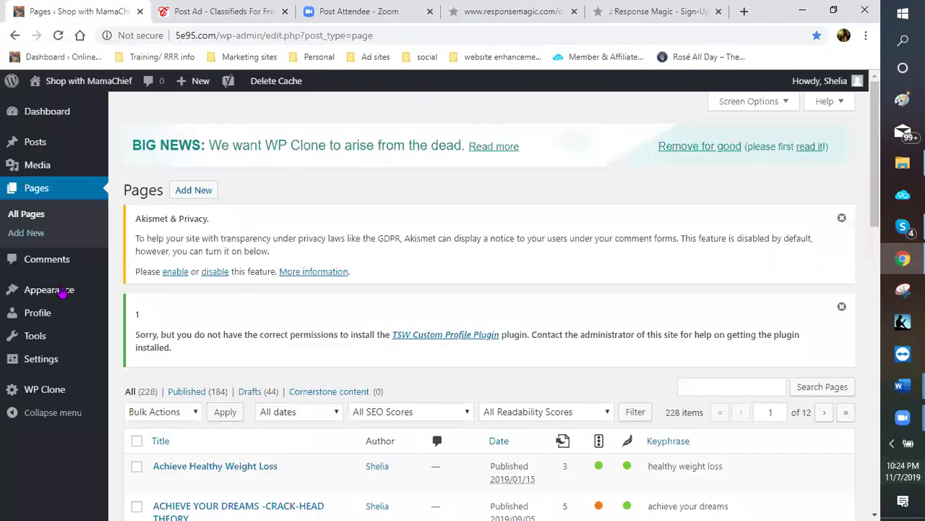
mouse_move(63, 289)
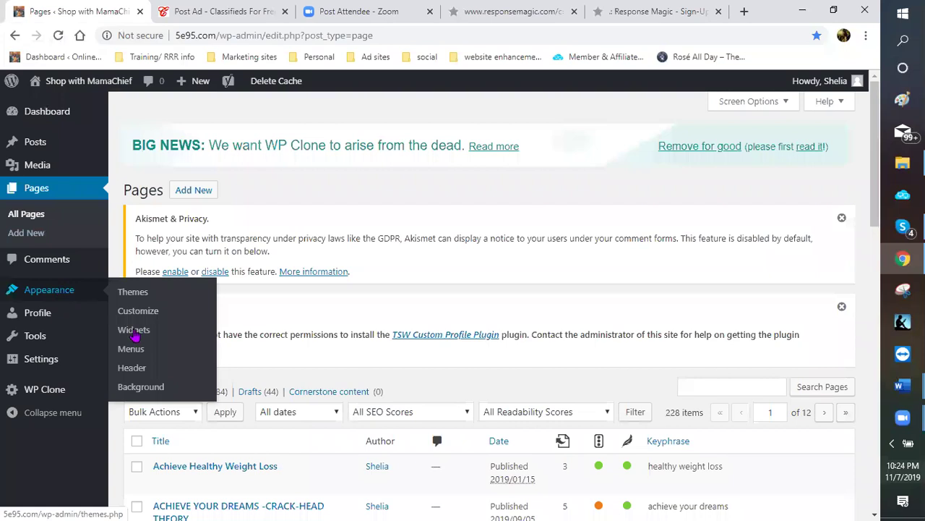
click(137, 328)
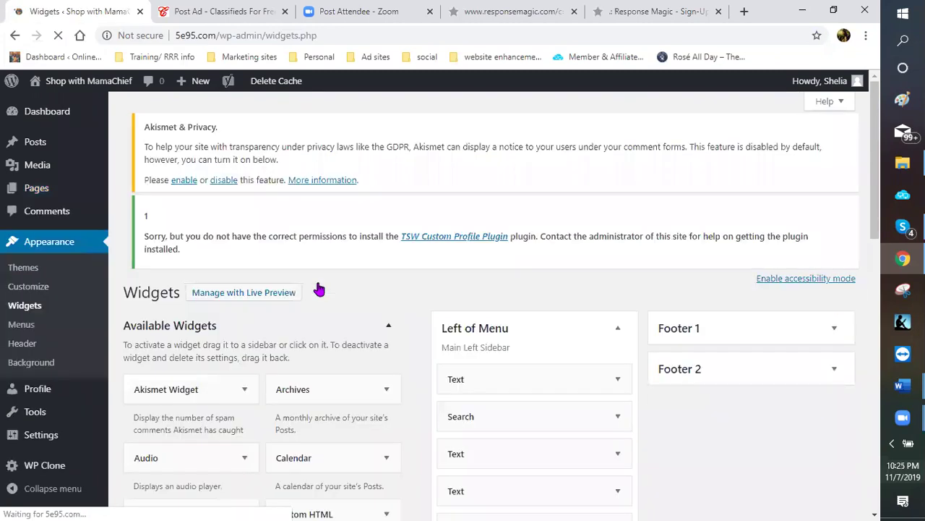
scroll(531, 270, down, 3)
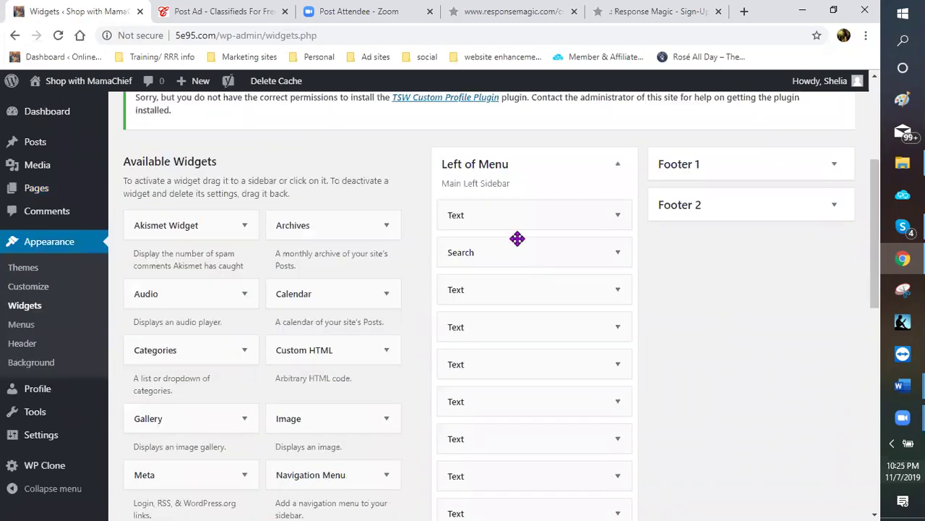
scroll(527, 267, down, 4)
scroll(578, 265, down, 3)
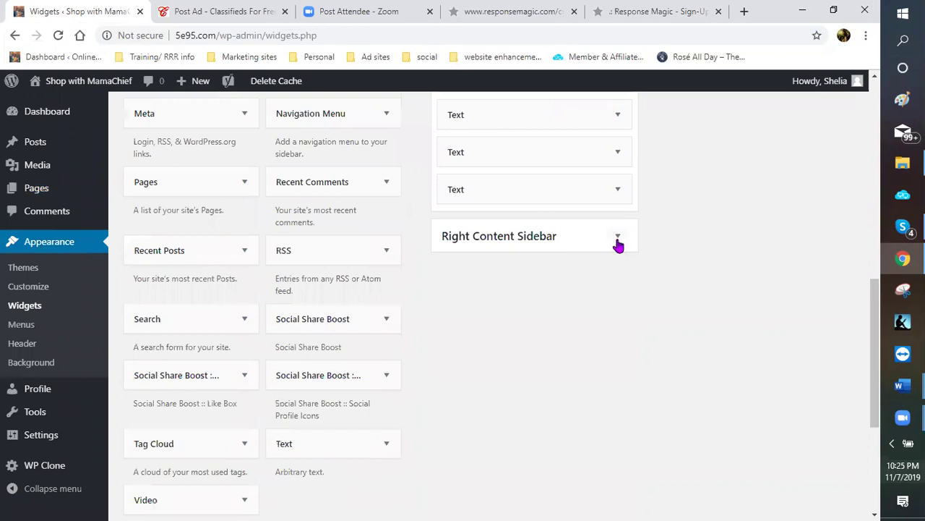
Delete the third Text widget, DROP A SIZE BY CHRISTMAS!!!, from Right Content Sidebar
click(587, 245)
scroll(556, 227, down, 2)
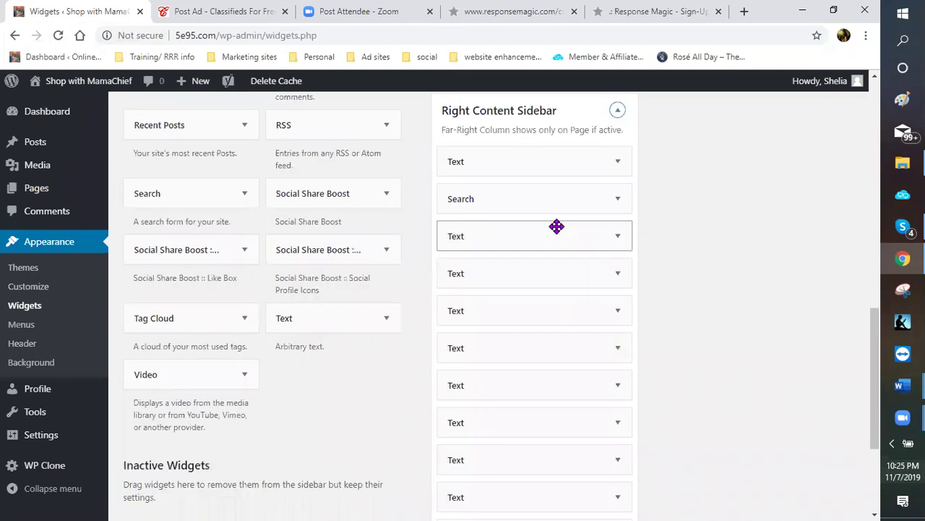
click(619, 228)
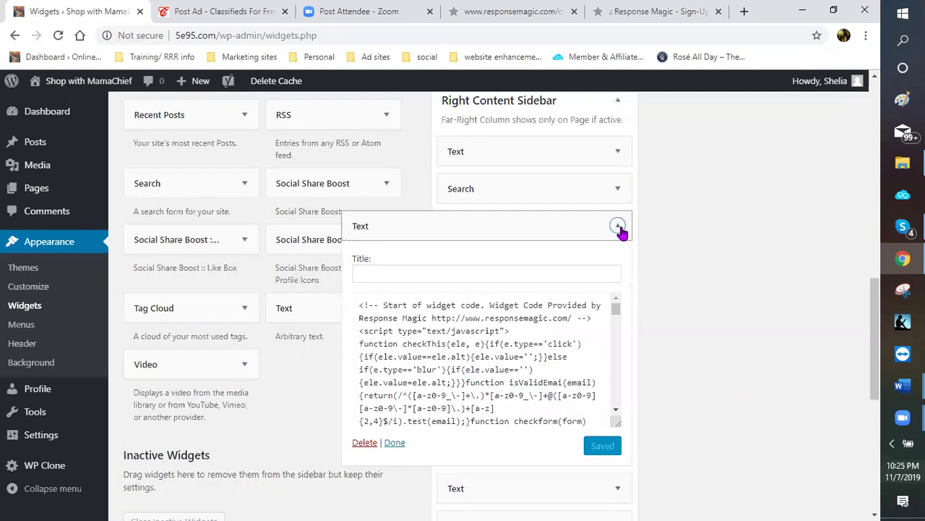
scroll(562, 219, down, 1)
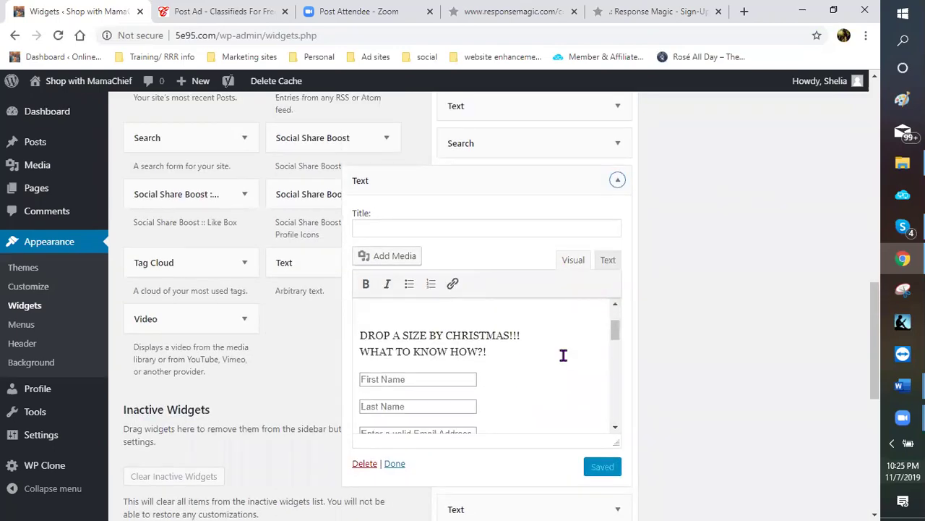
scroll(708, 266, down, 1)
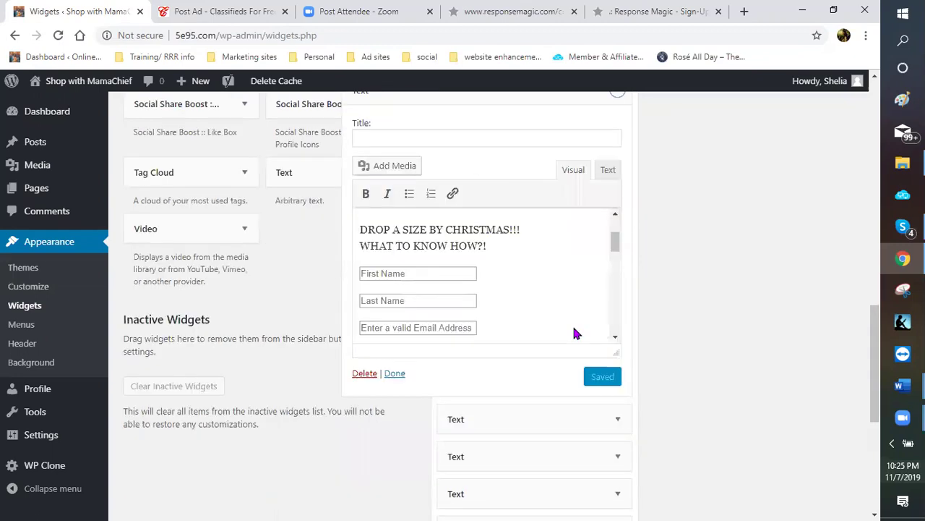
scroll(362, 339, down, 1)
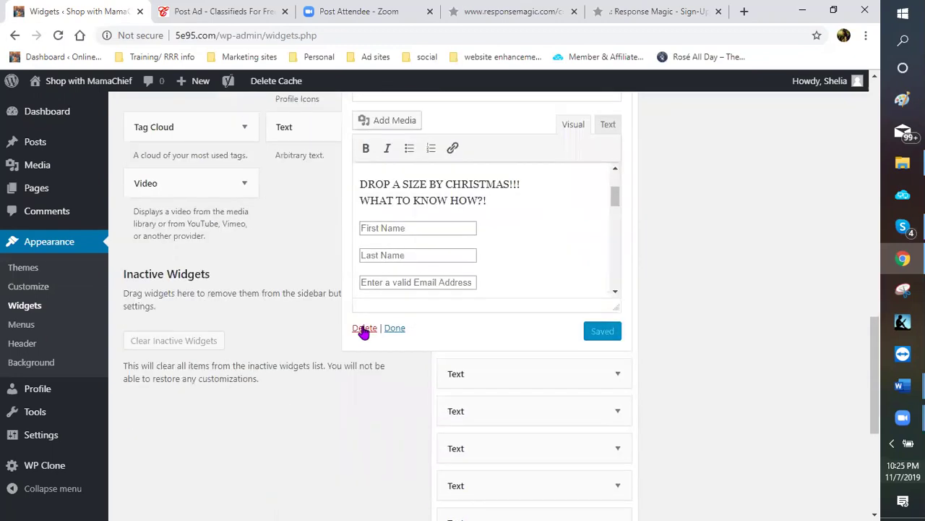
click(364, 330)
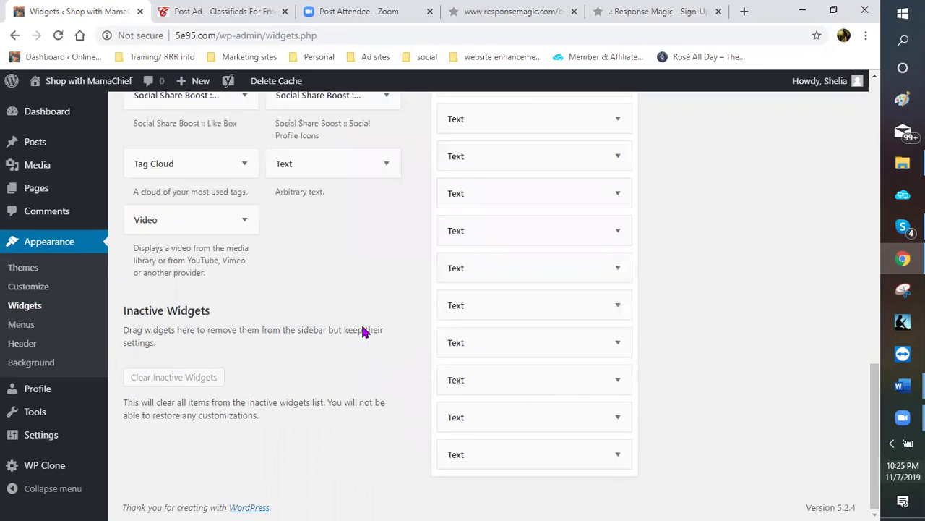
scroll(383, 258, up, 1)
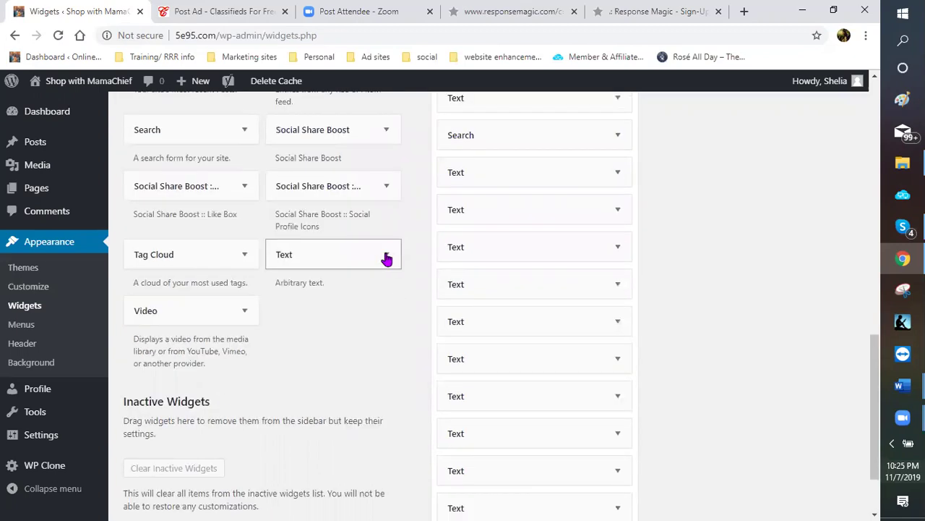
Paste the Response Magic opt-in code into a new sidebar Text widget's Text tab and save it
click(386, 257)
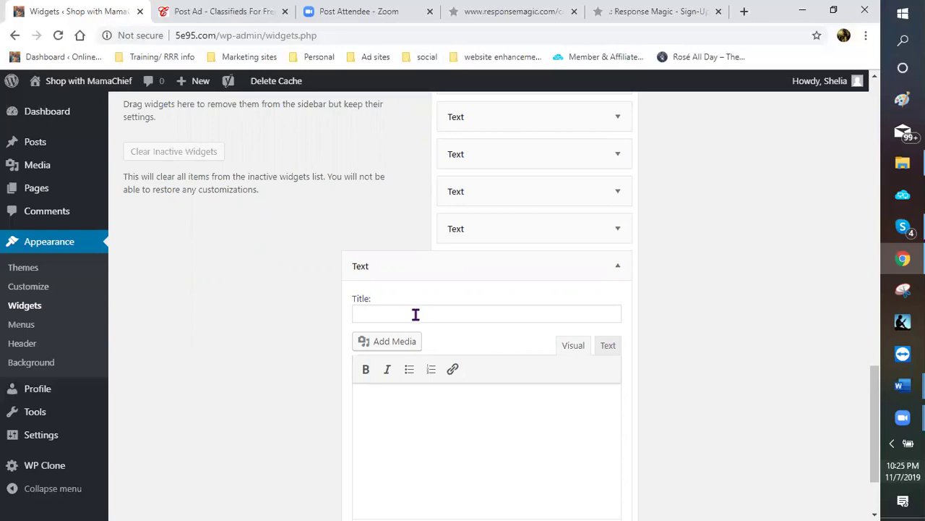
click(609, 352)
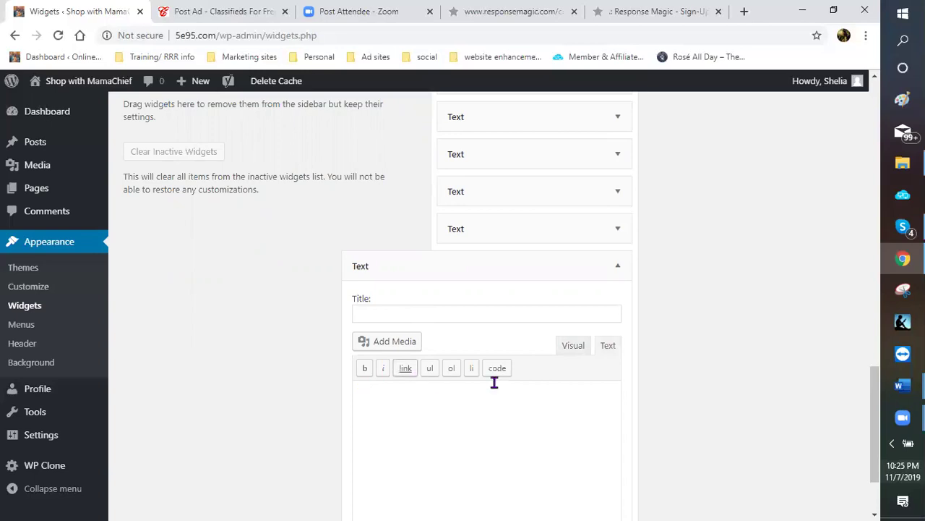
scroll(382, 304, down, 2)
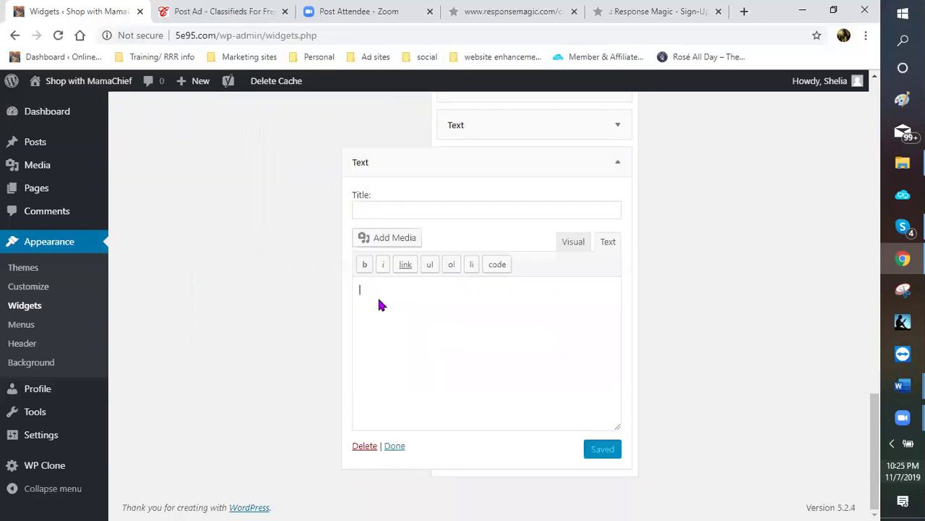
right_click(412, 407)
click(427, 406)
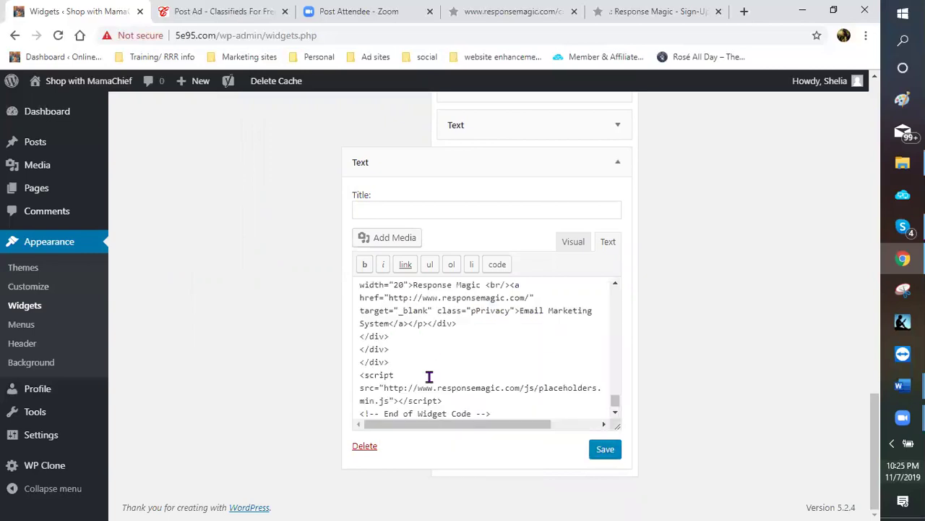
scroll(411, 336, up, 1)
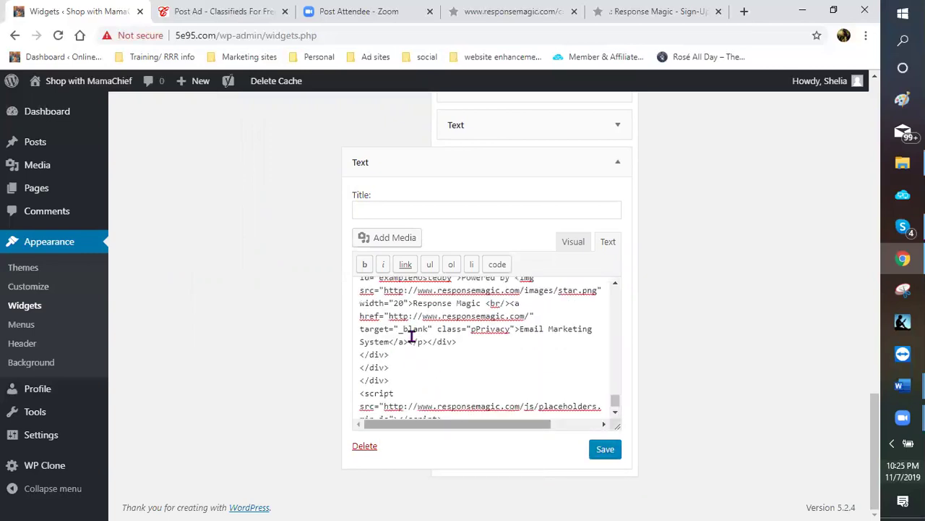
click(613, 449)
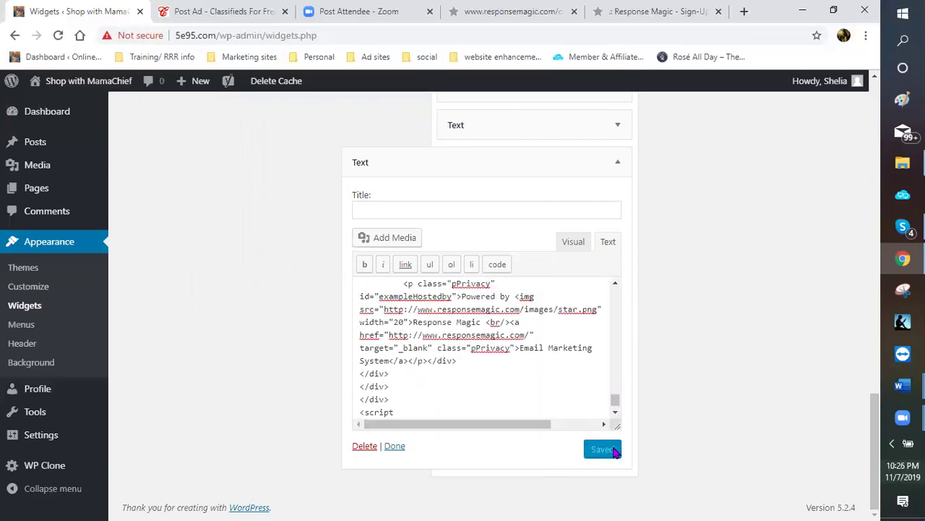
click(395, 447)
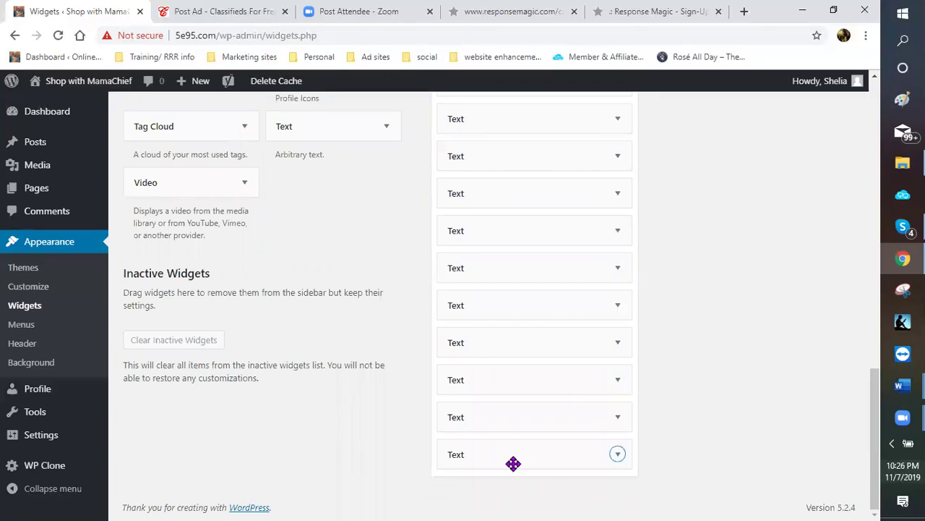
Move the holiday shopping Text widget up Right Content Sidebar, checking the form in Visual view
drag(529, 439, 530, 94)
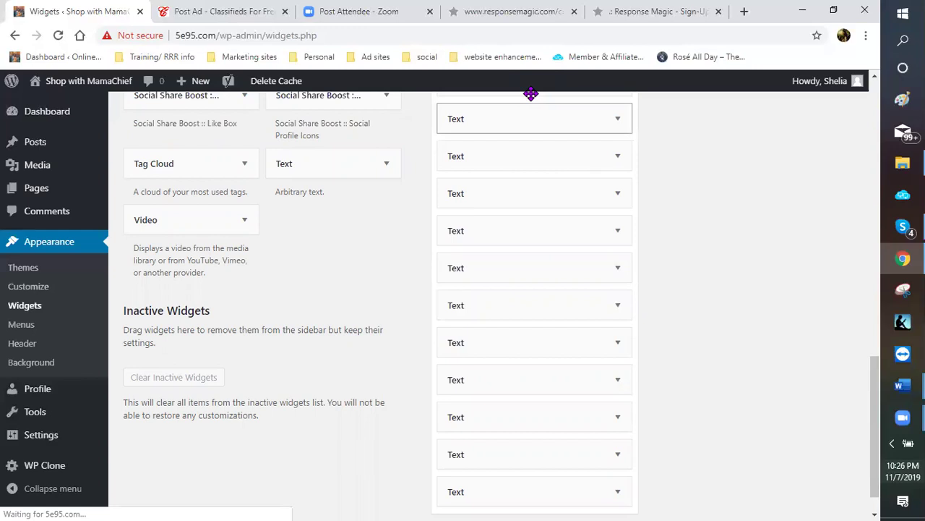
scroll(541, 306, up, 3)
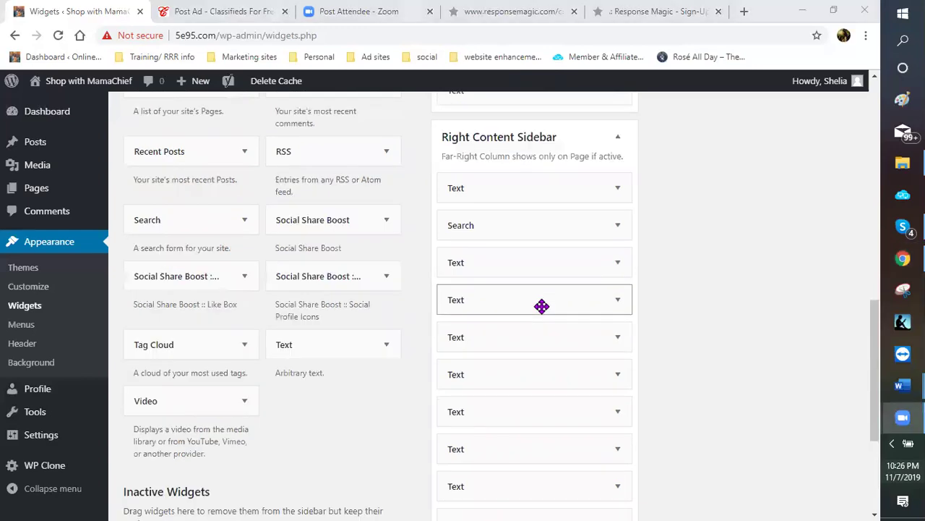
drag(542, 306, 619, 307)
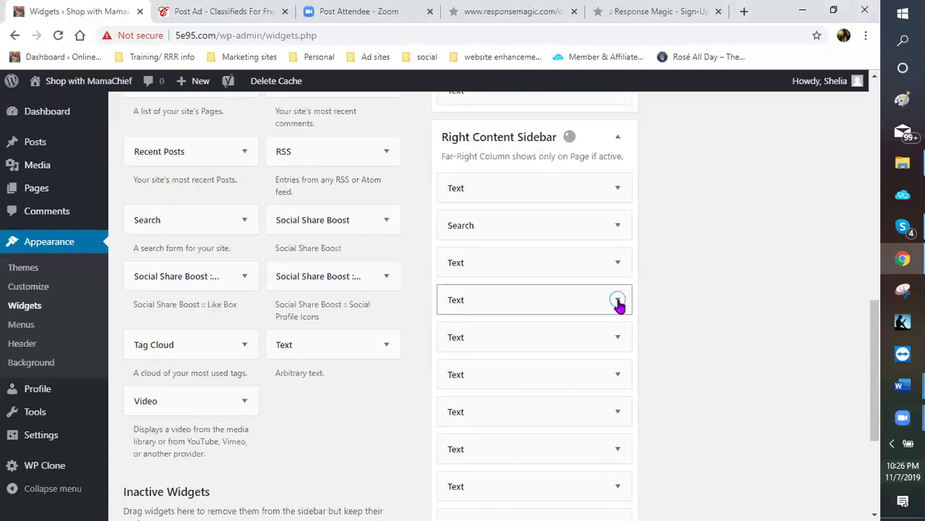
click(578, 309)
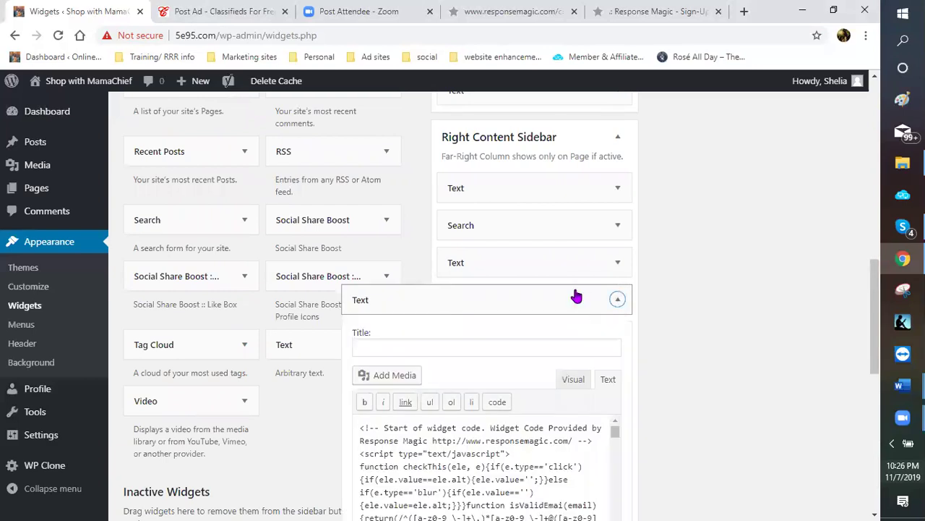
scroll(564, 315, down, 1)
click(573, 288)
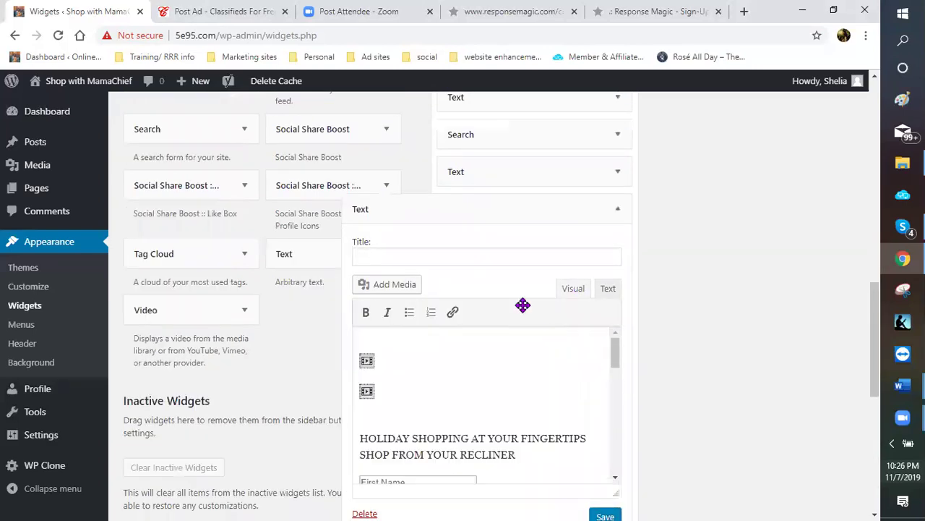
scroll(558, 300, up, 1)
click(564, 308)
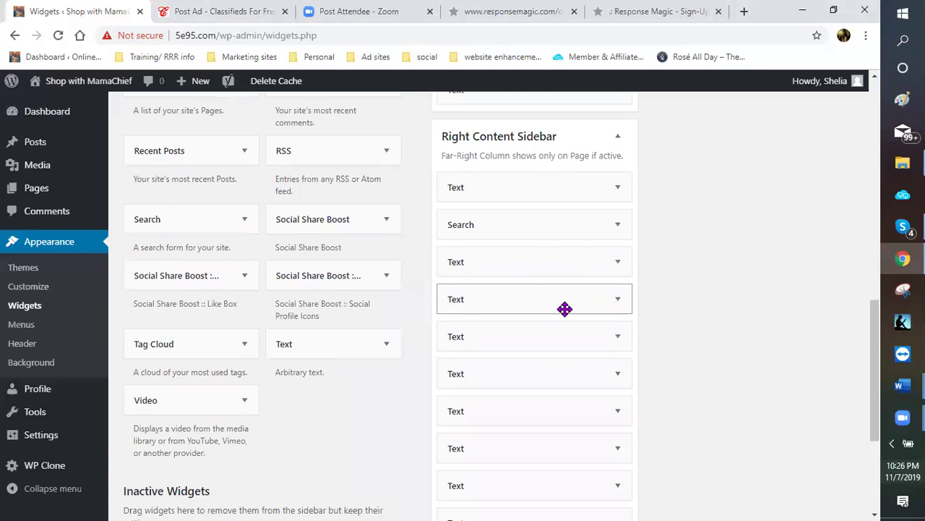
drag(564, 297, 565, 271)
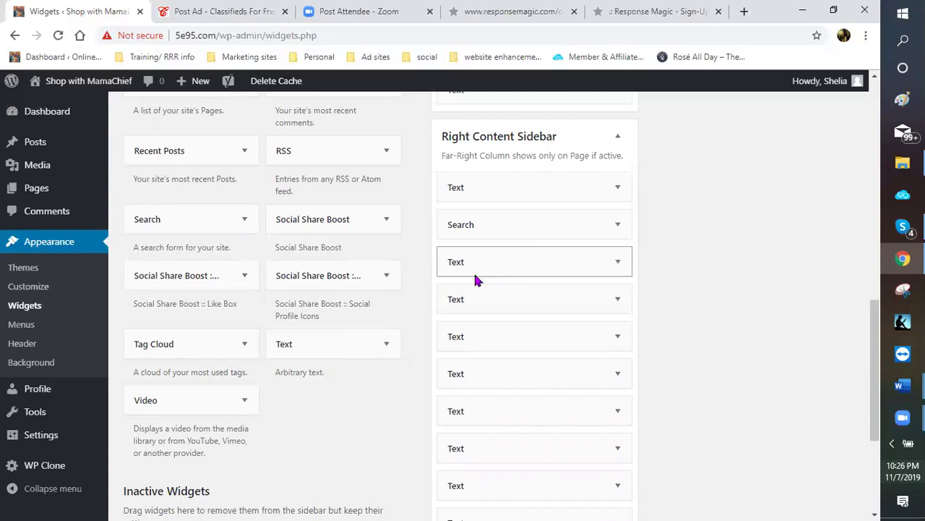
Stay on the page at the unsaved-changes warning, then save the HOLIDAY SHOPPING widget
scroll(472, 273, down, 1)
scroll(473, 276, up, 4)
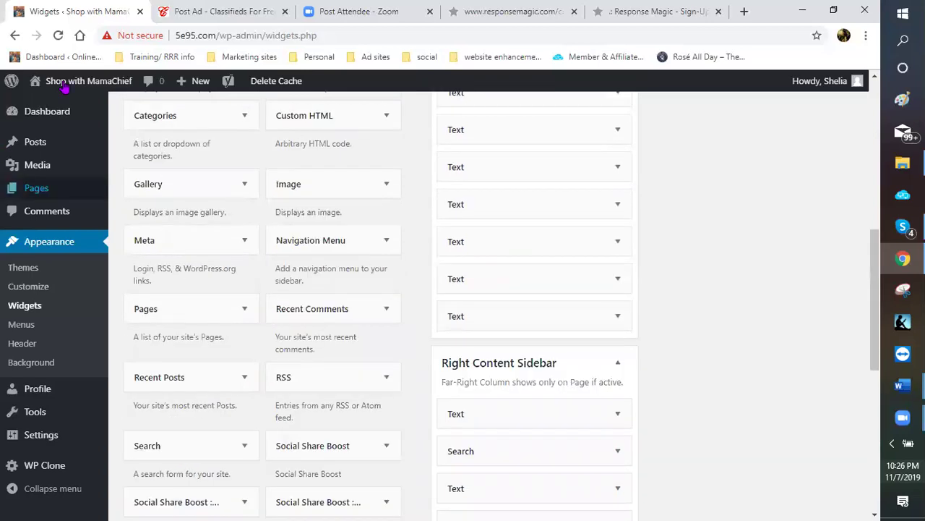
click(57, 102)
click(558, 118)
scroll(695, 311, down, 6)
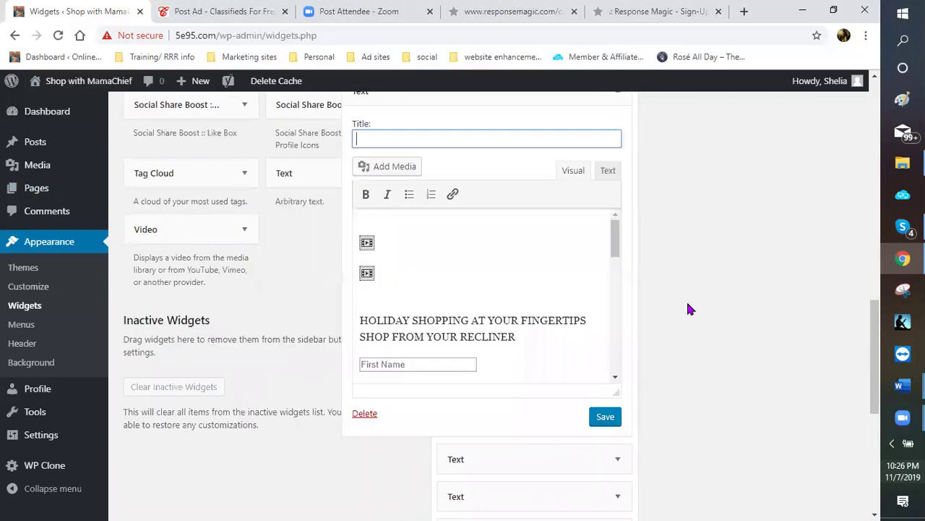
scroll(629, 315, down, 2)
click(602, 318)
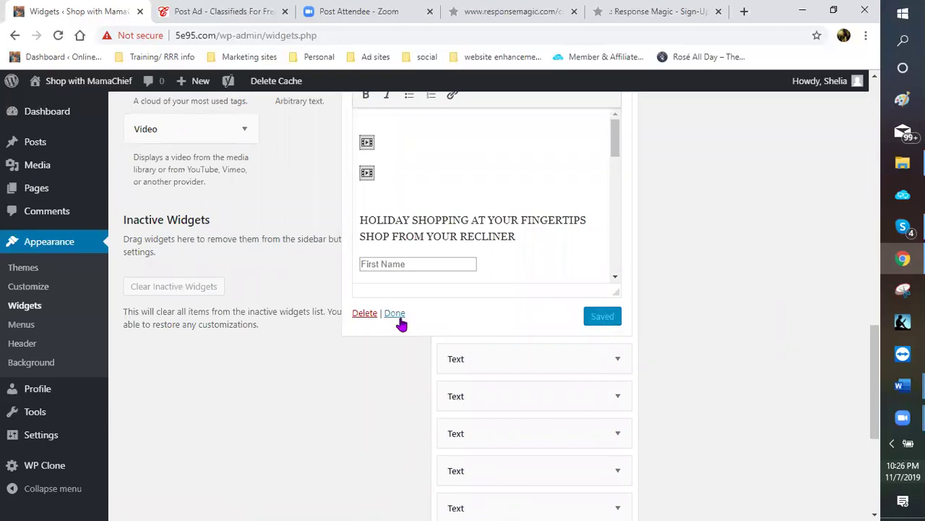
click(397, 315)
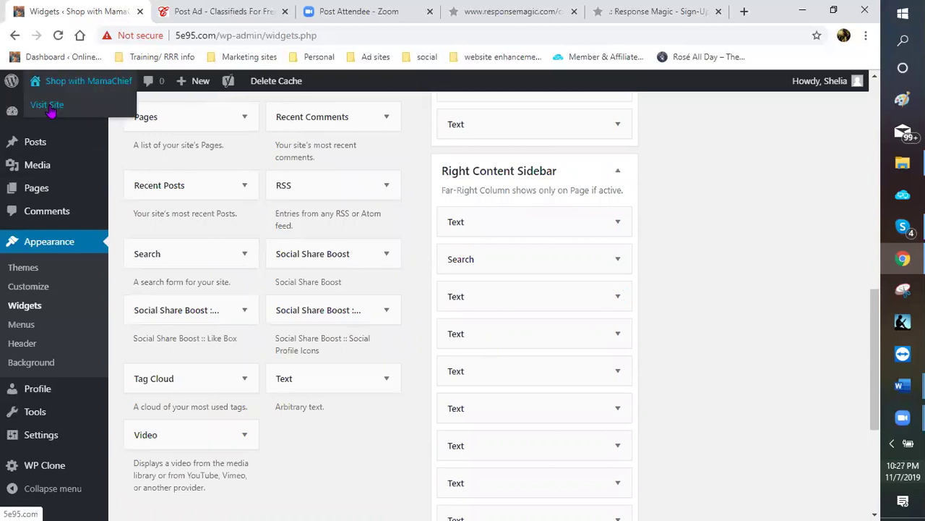
Visit the live Shop with MamaChief site and scroll the homepage to check the sidebars
click(49, 107)
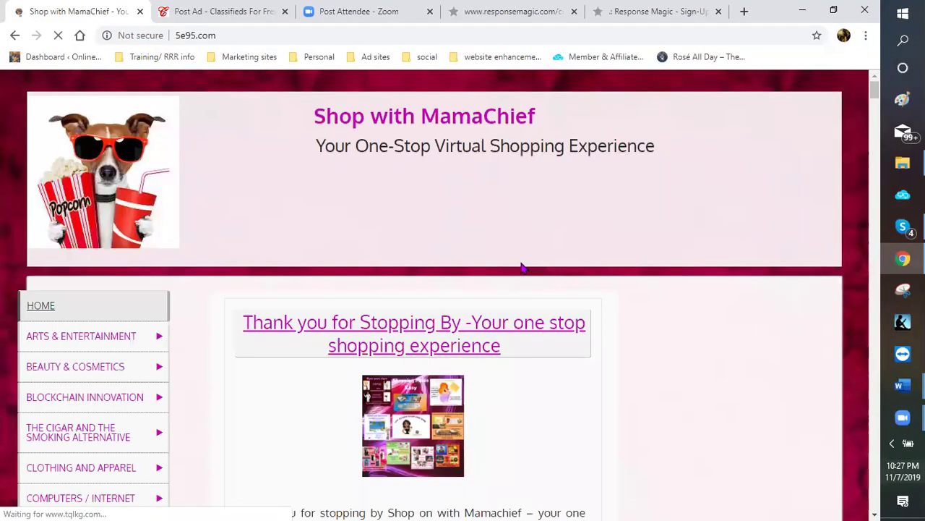
scroll(538, 261, down, 3)
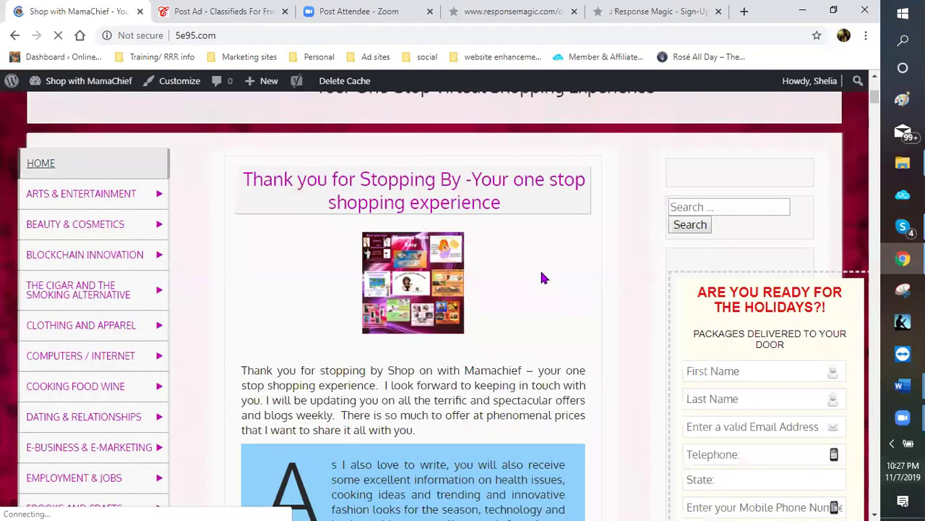
scroll(730, 254, down, 1)
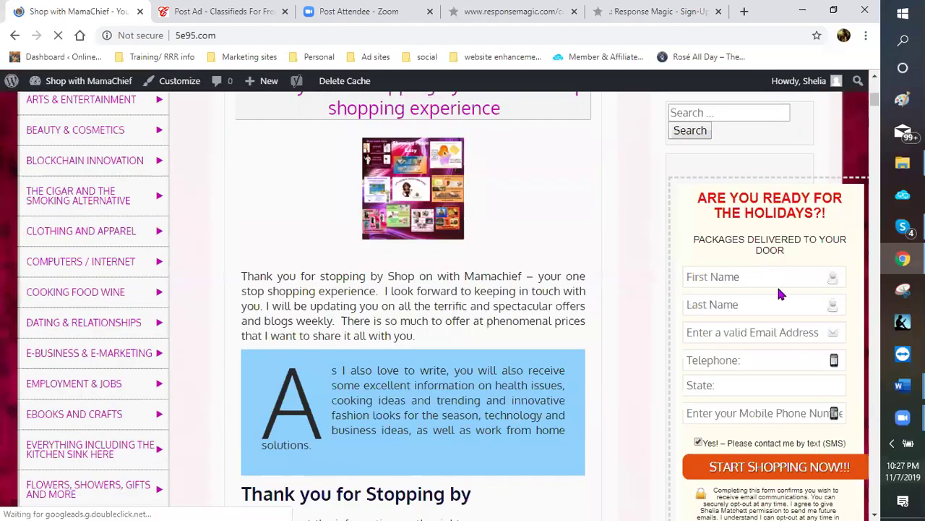
scroll(48, 145, down, 4)
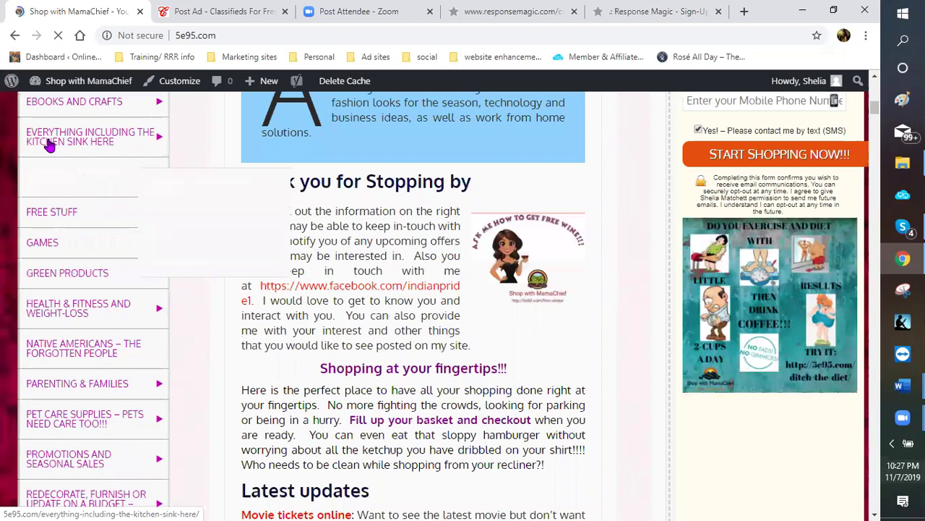
scroll(402, 177, up, 1)
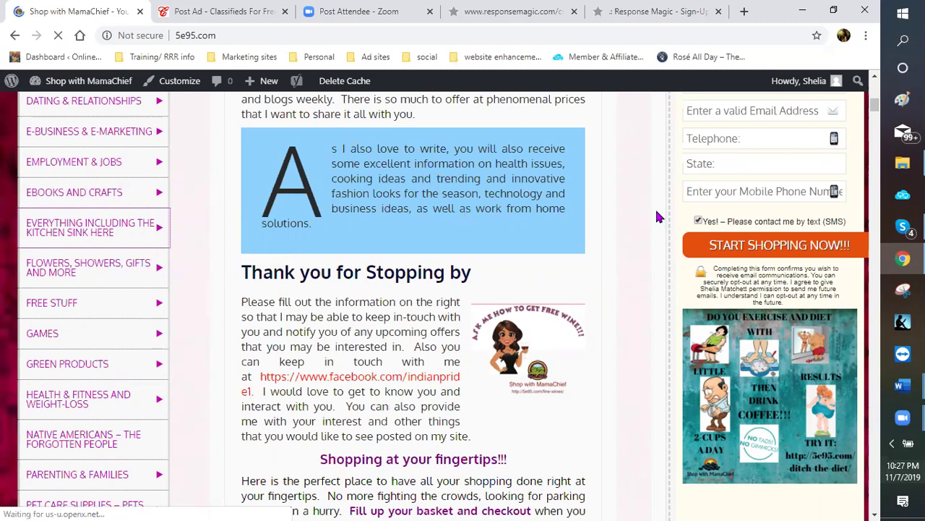
scroll(646, 217, up, 2)
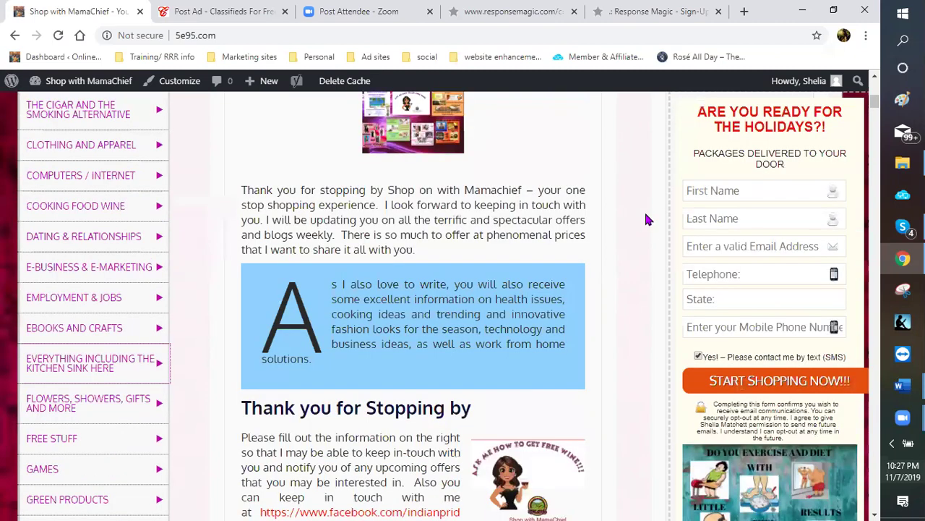
scroll(29, 188, up, 1)
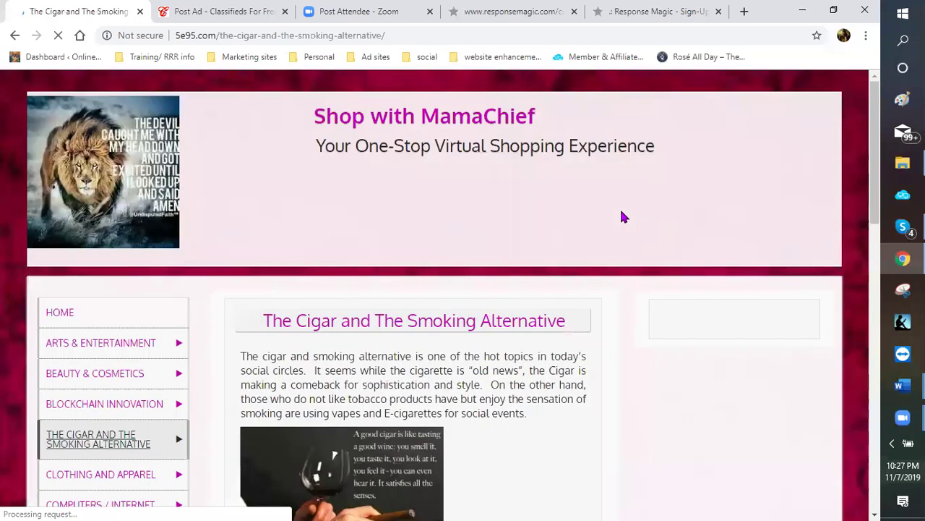
Scroll the cigar page to check the holiday shopping sign-up form in its sidebar
scroll(600, 231, down, 1)
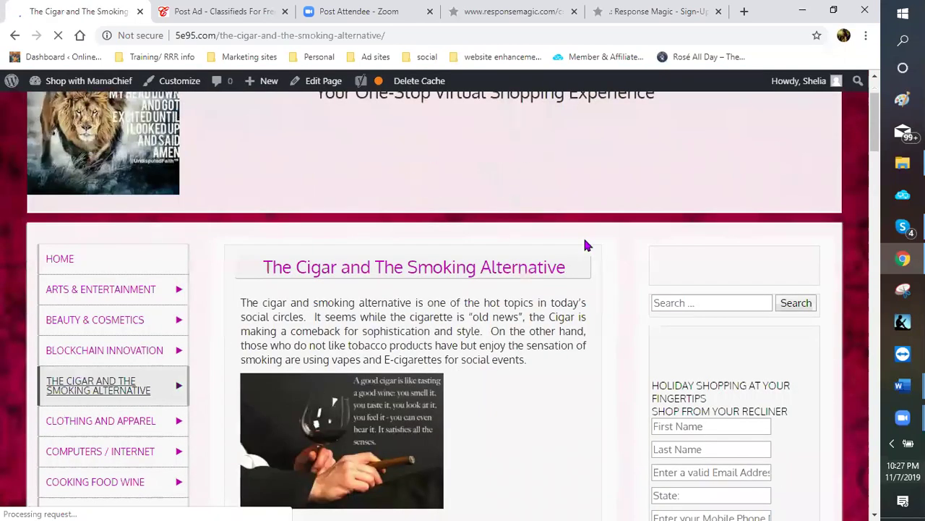
scroll(600, 254, down, 1)
scroll(723, 347, down, 3)
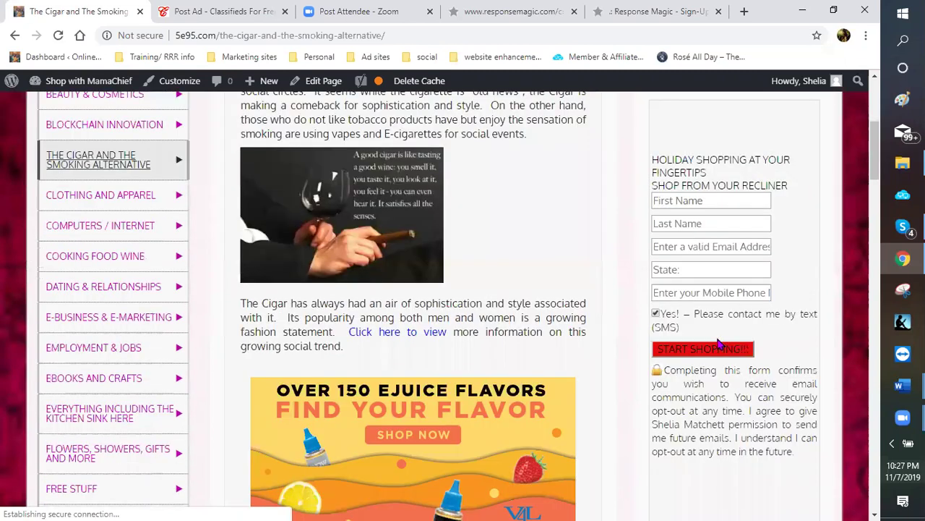
scroll(701, 261, up, 1)
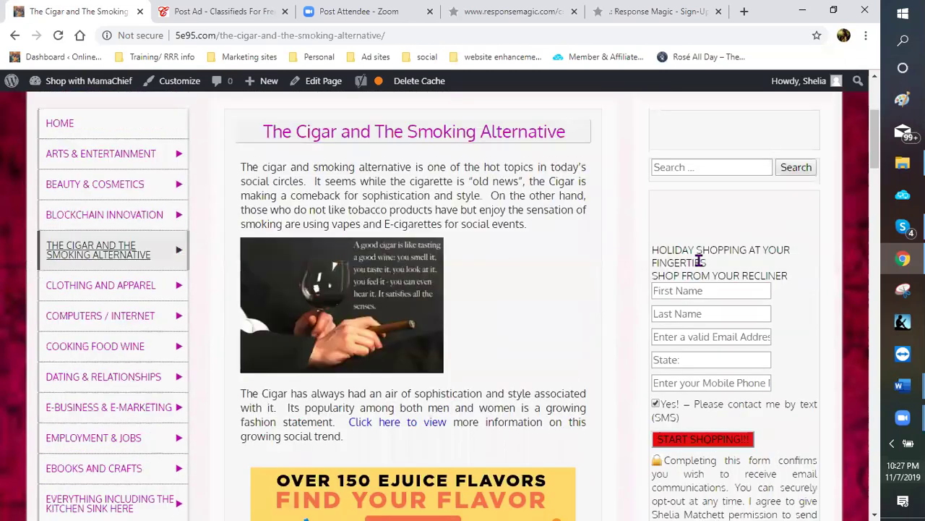
scroll(699, 260, down, 1)
scroll(701, 264, down, 1)
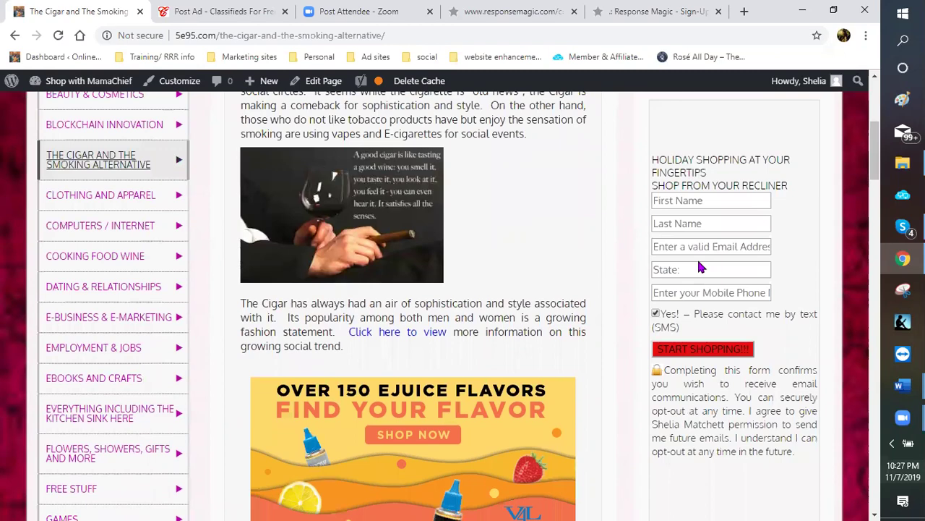
scroll(698, 268, down, 1)
scroll(699, 268, up, 1)
scroll(698, 260, down, 2)
scroll(698, 260, down, 2)
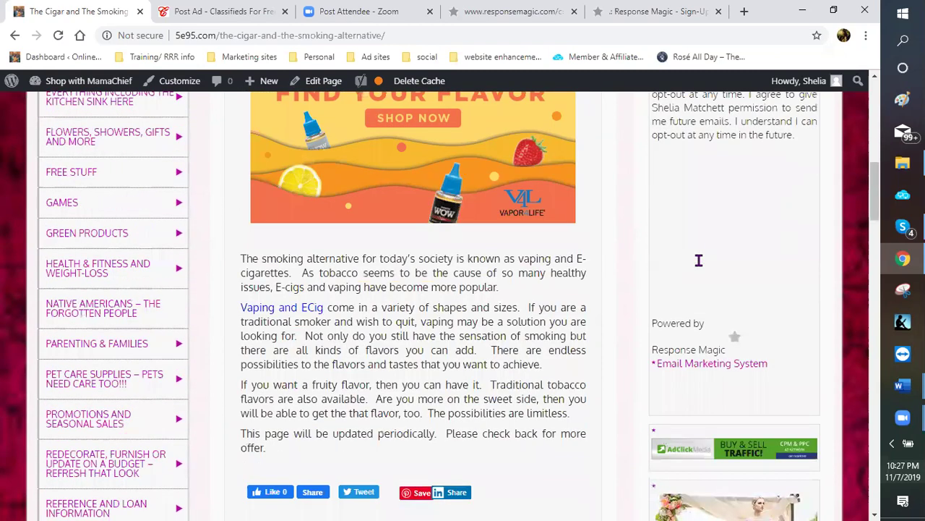
scroll(698, 268, up, 3)
scroll(666, 265, up, 2)
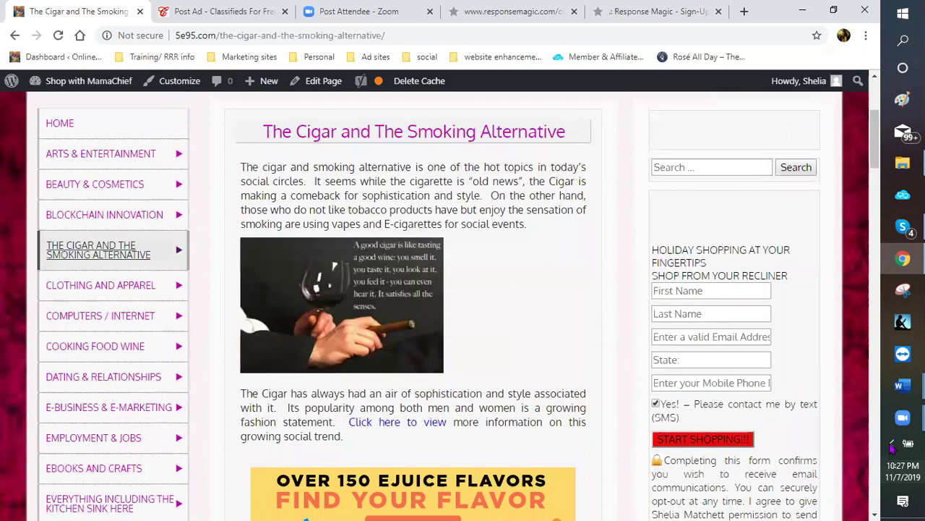
Open the BEAUTY & COSMETICS page, check its sidebar, then go to Response Magic
click(76, 190)
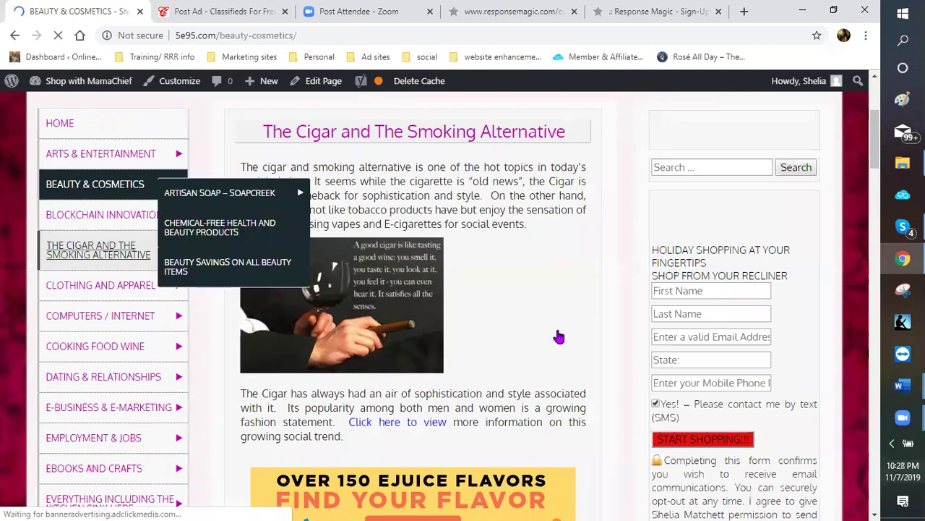
scroll(661, 346, down, 3)
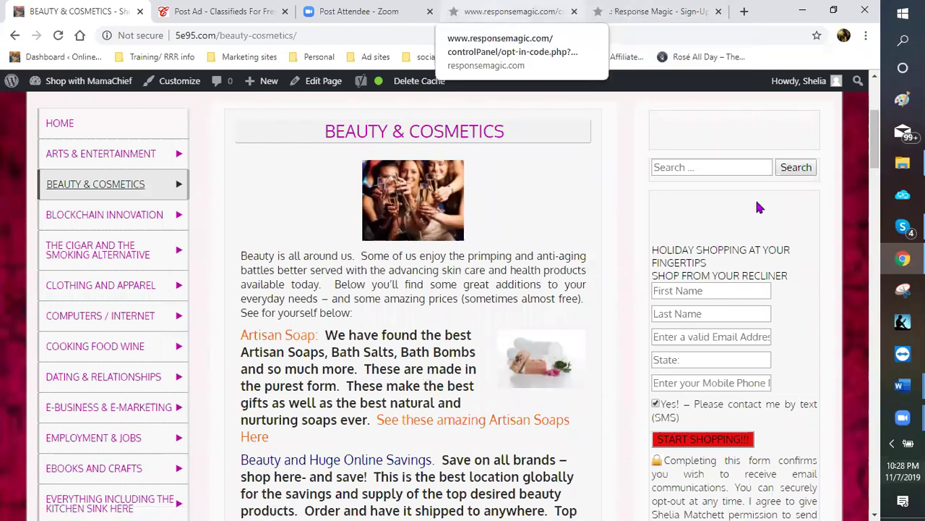
key(ctrl+4)
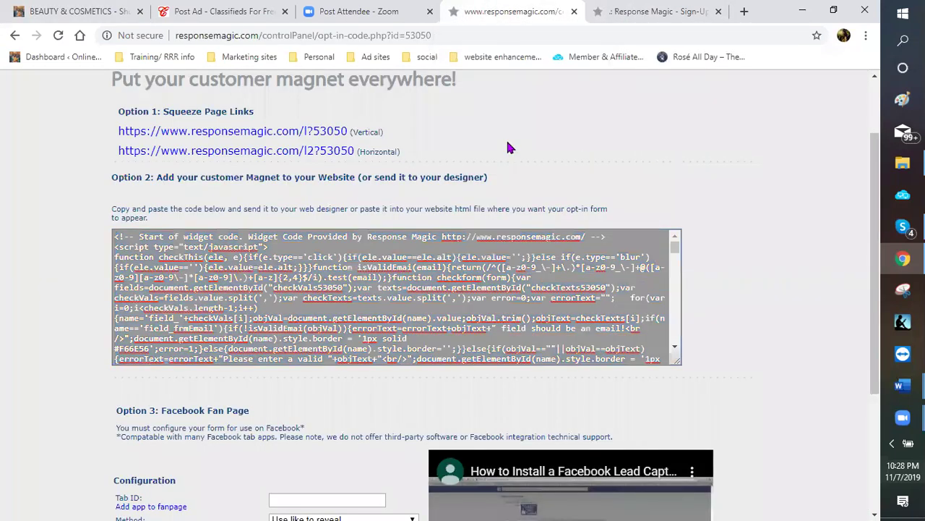
Copy the HOLIDAY SHOPPING AT YOUR FINGERTIPS widget code from Customer Magnets row 14
scroll(589, 185, up, 2)
click(571, 130)
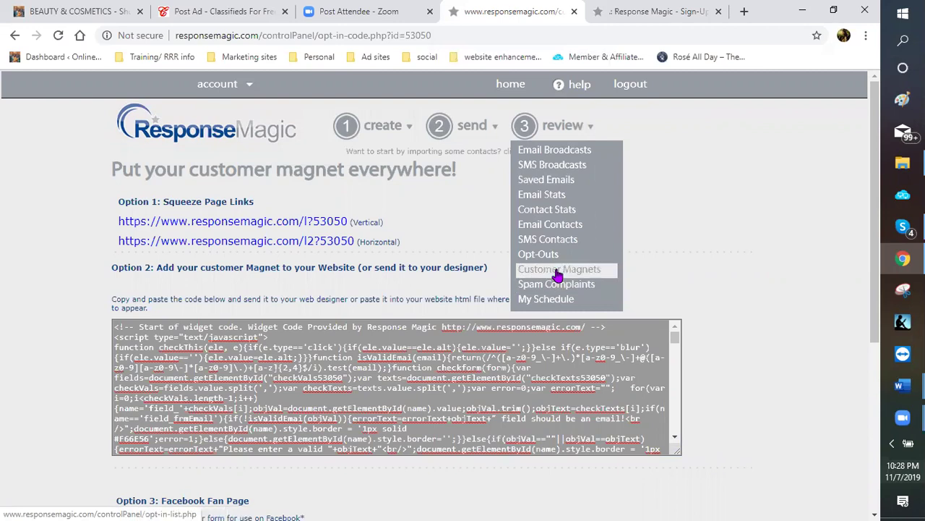
click(558, 272)
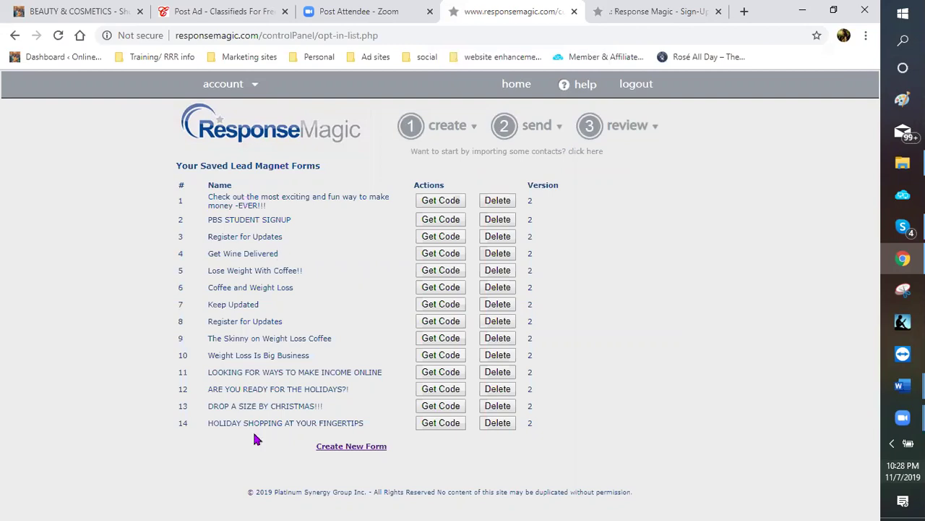
click(441, 425)
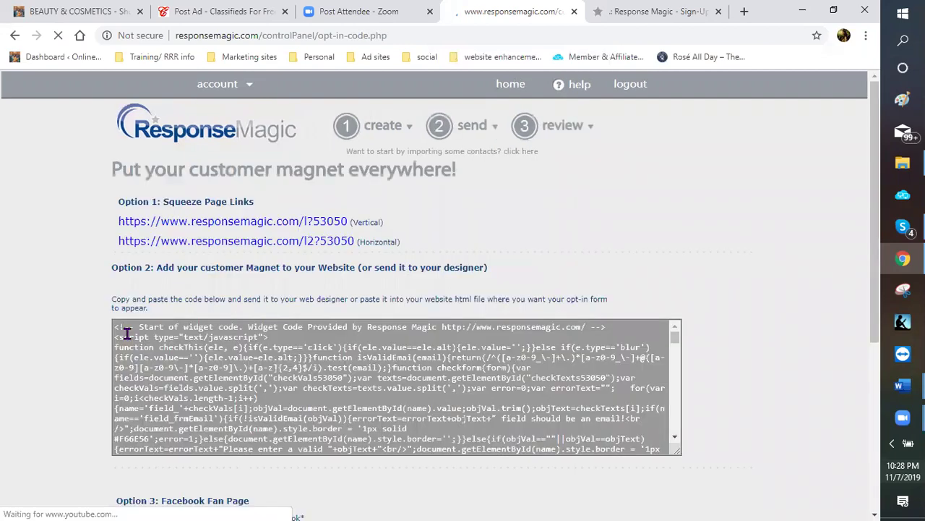
click(116, 328)
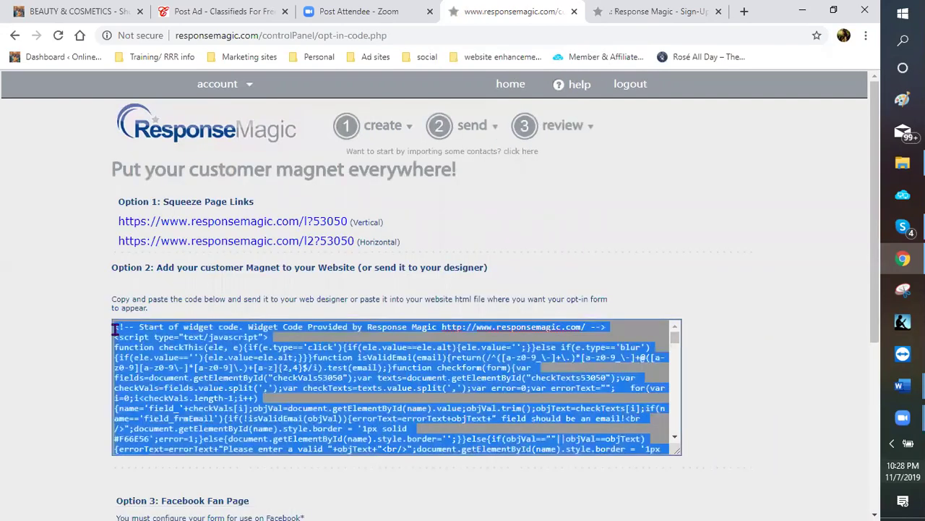
right_click(116, 336)
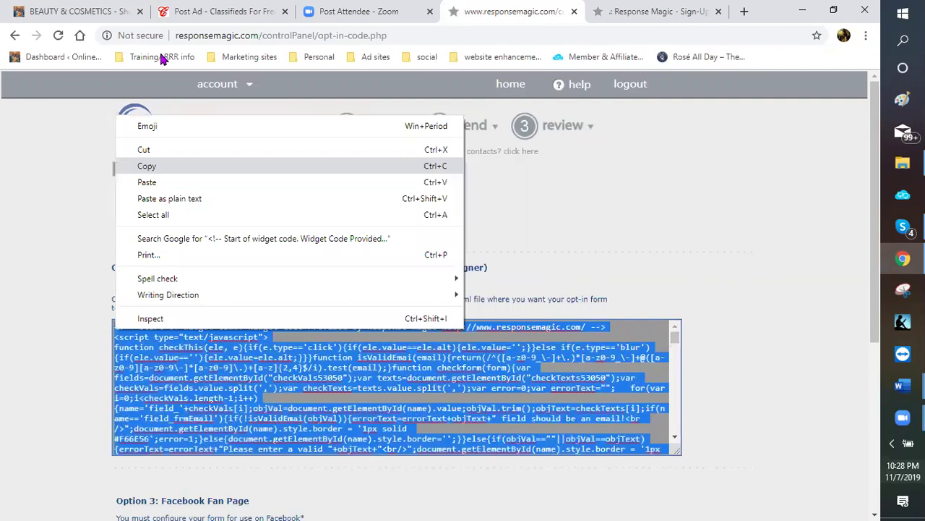
click(78, 14)
click(79, 13)
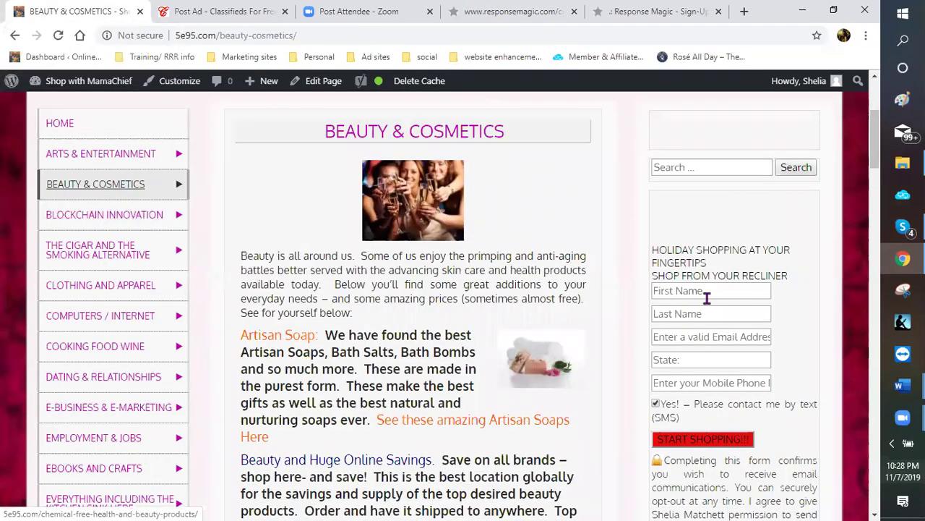
Go from the Beauty & Cosmetics page to the admin dashboard's Appearance > Widgets page
scroll(690, 324, down, 3)
scroll(690, 322, down, 7)
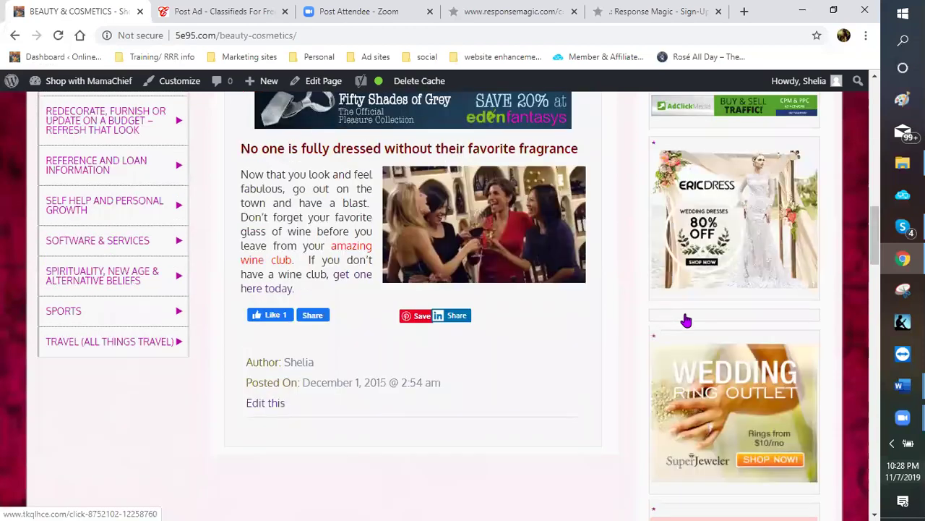
scroll(685, 320, down, 5)
scroll(615, 303, down, 5)
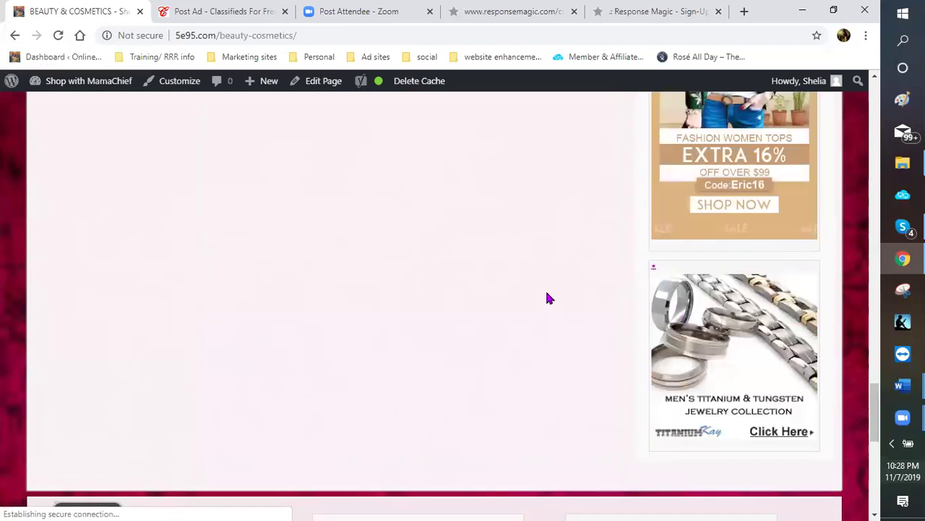
scroll(547, 298, up, 4)
scroll(548, 298, up, 6)
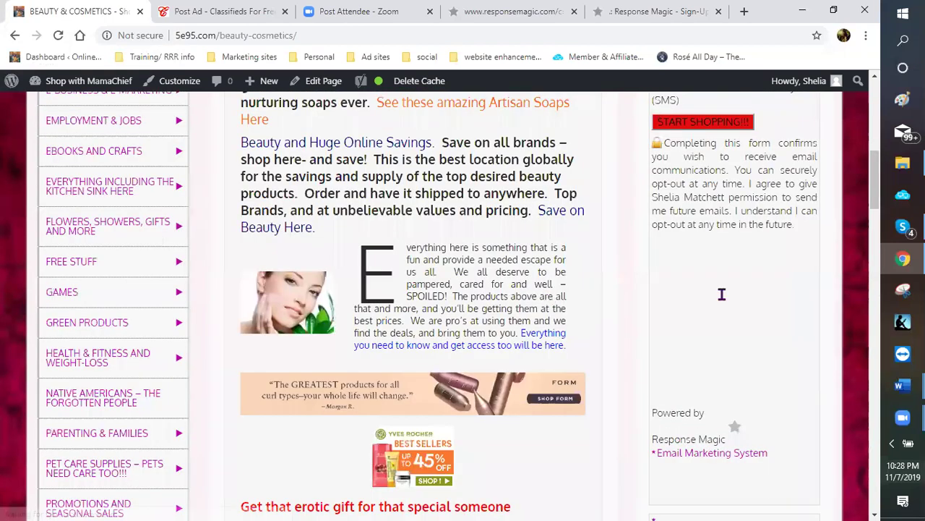
scroll(722, 294, up, 5)
mouse_move(81, 83)
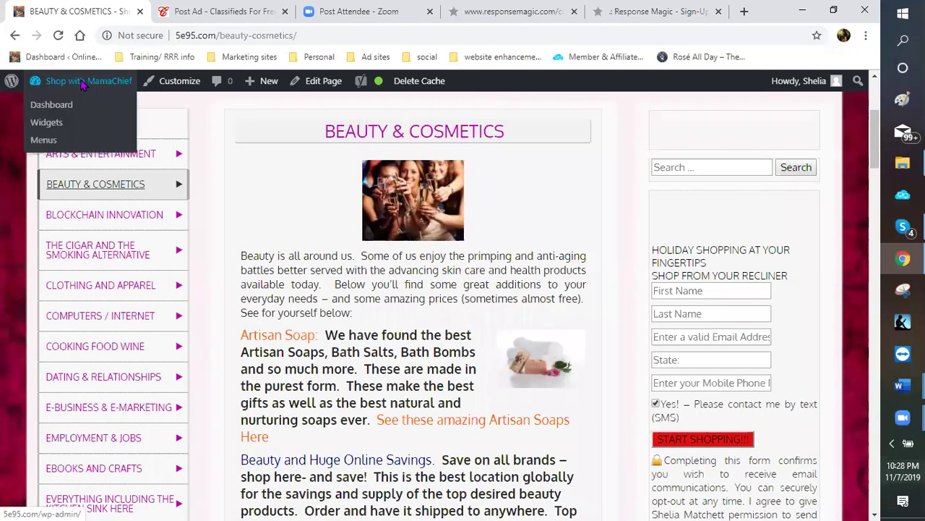
click(68, 110)
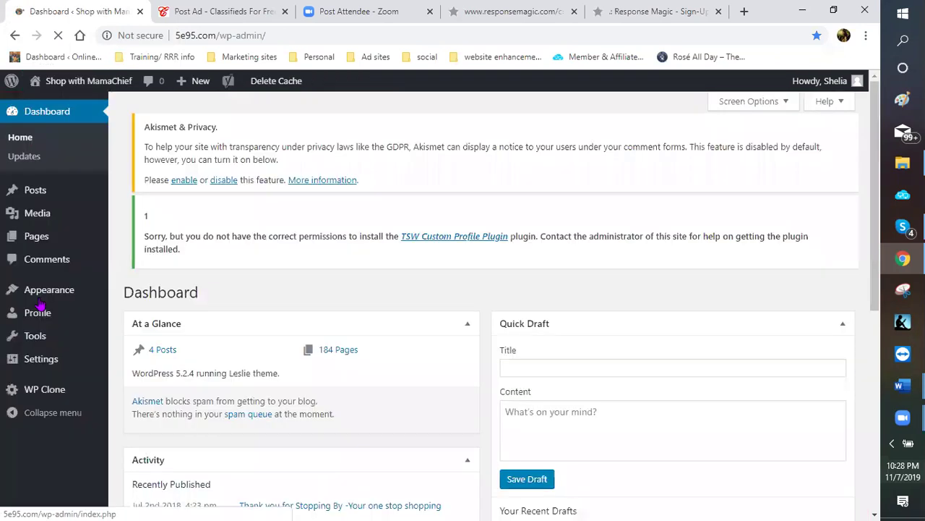
mouse_move(49, 300)
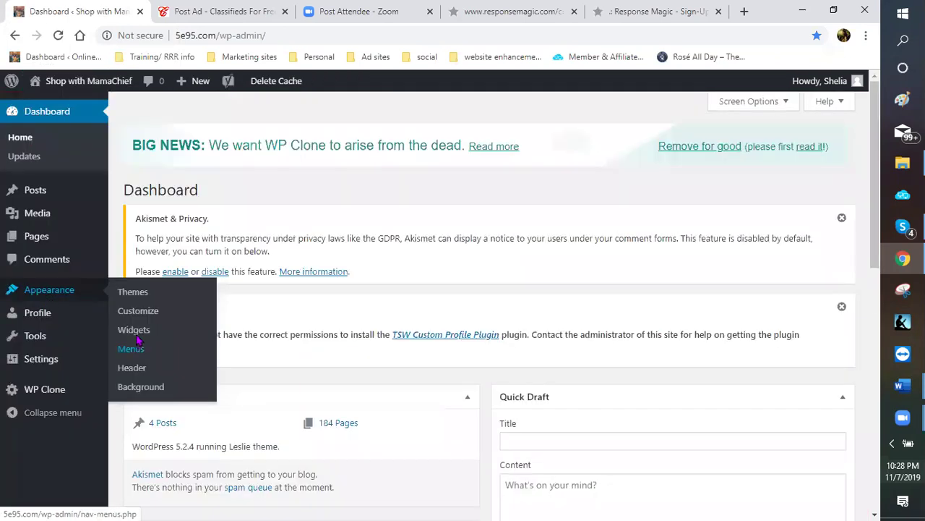
click(135, 334)
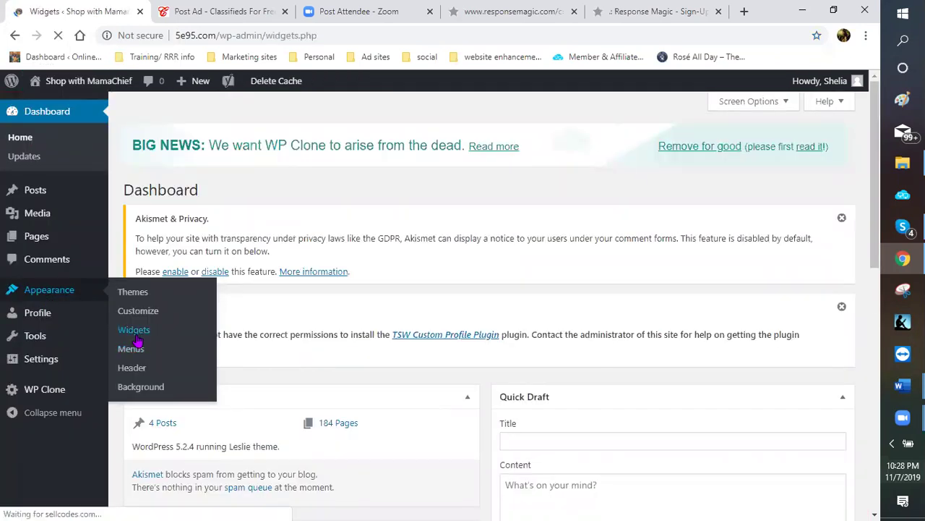
Paste the new form code over the Right Content Sidebar Text widget's code and save it
scroll(555, 333, down, 4)
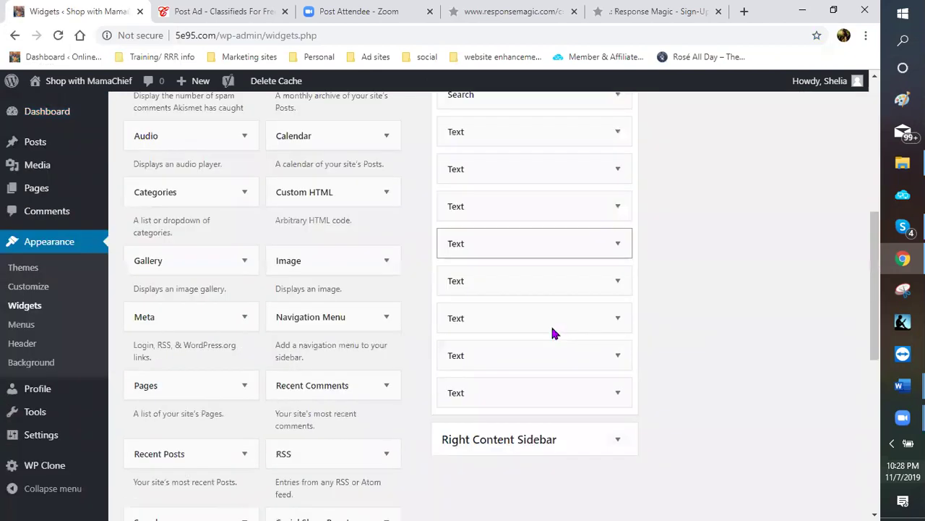
scroll(599, 321, down, 2)
click(614, 293)
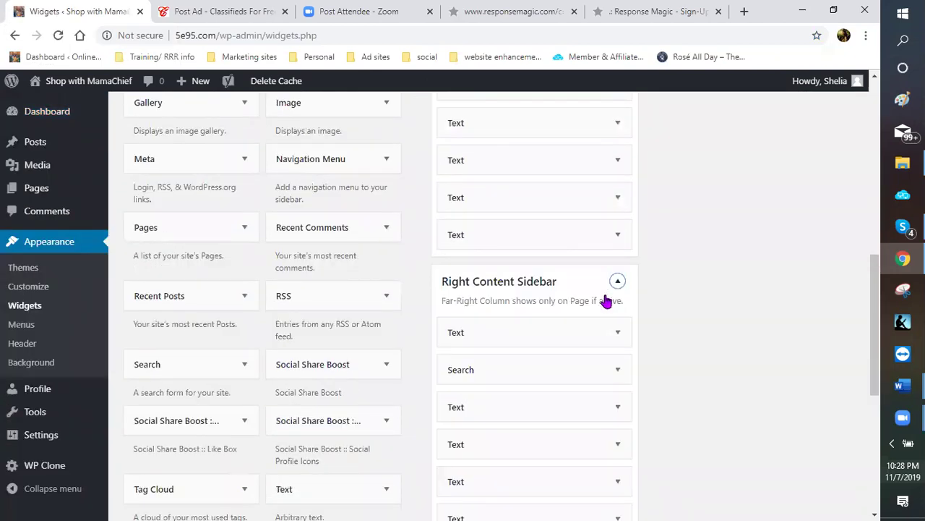
scroll(606, 301, down, 3)
drag(615, 229, 619, 227)
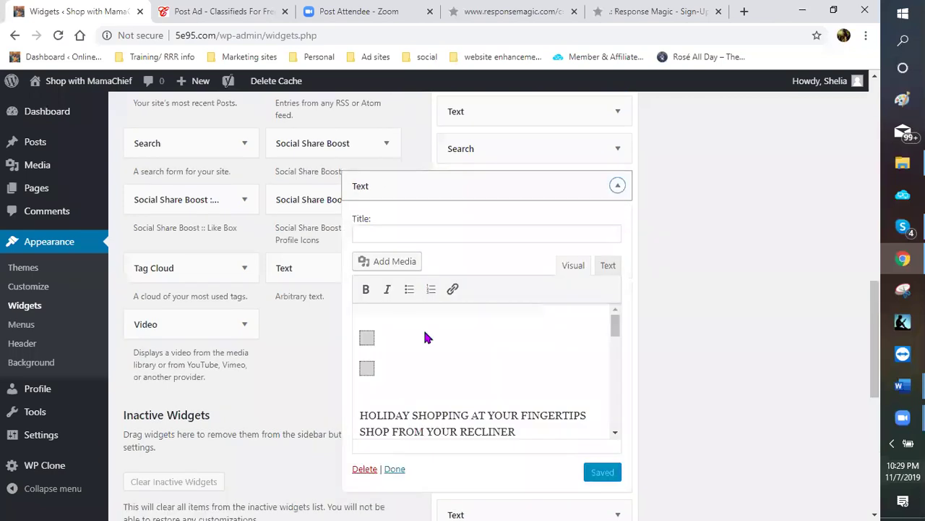
scroll(330, 337, down, 2)
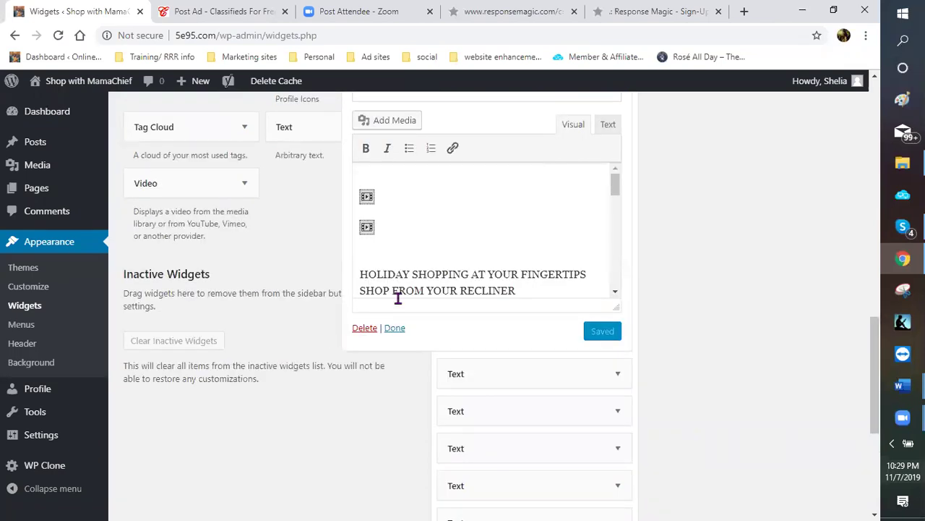
click(607, 128)
drag(387, 237, 450, 305)
right_click(442, 292)
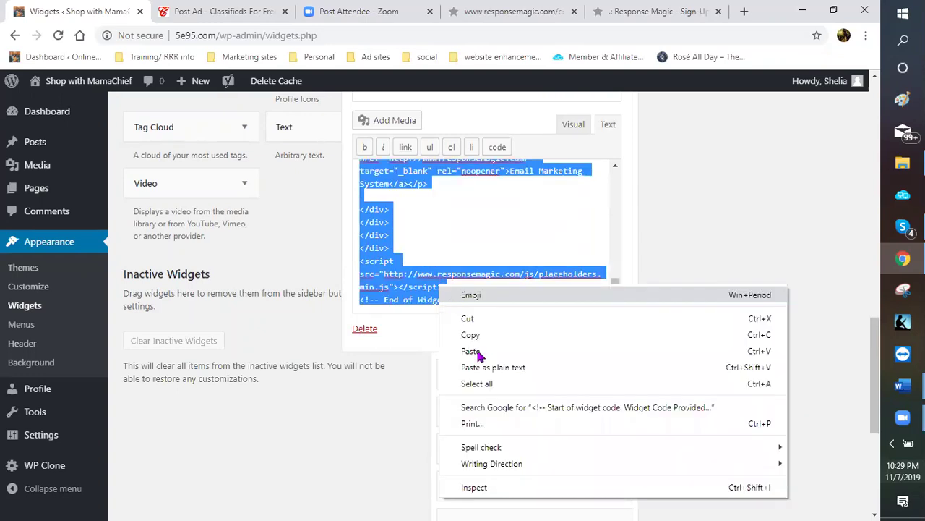
click(481, 351)
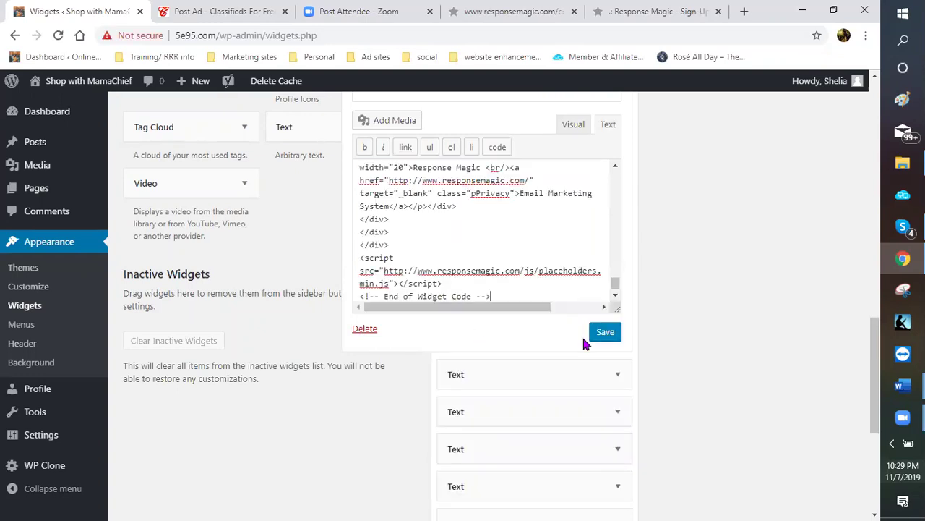
click(606, 337)
click(396, 329)
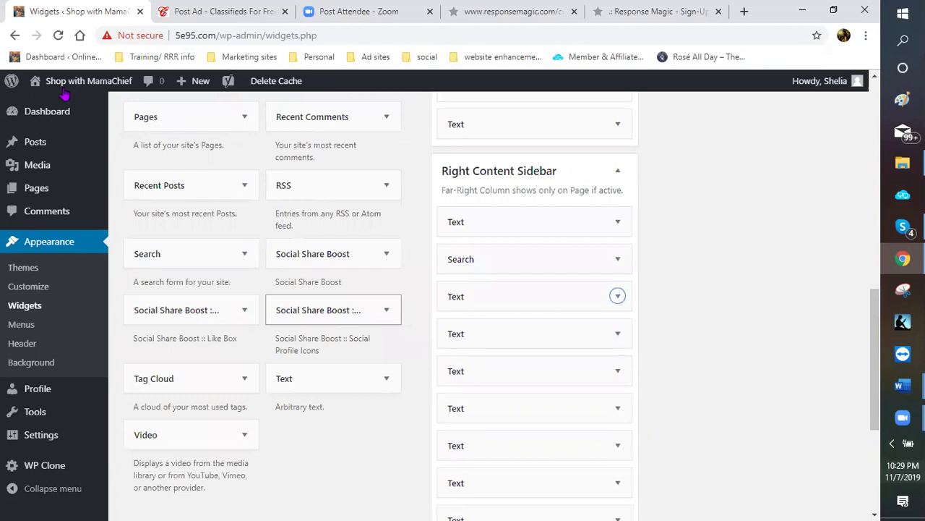
Visit the live site from the admin bar and scroll its page
click(48, 105)
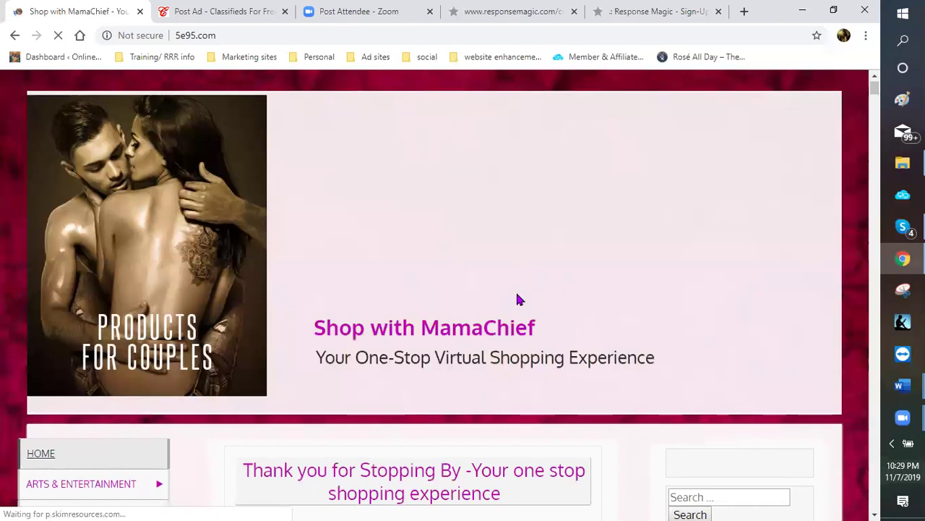
scroll(518, 297, down, 1)
scroll(56, 299, down, 2)
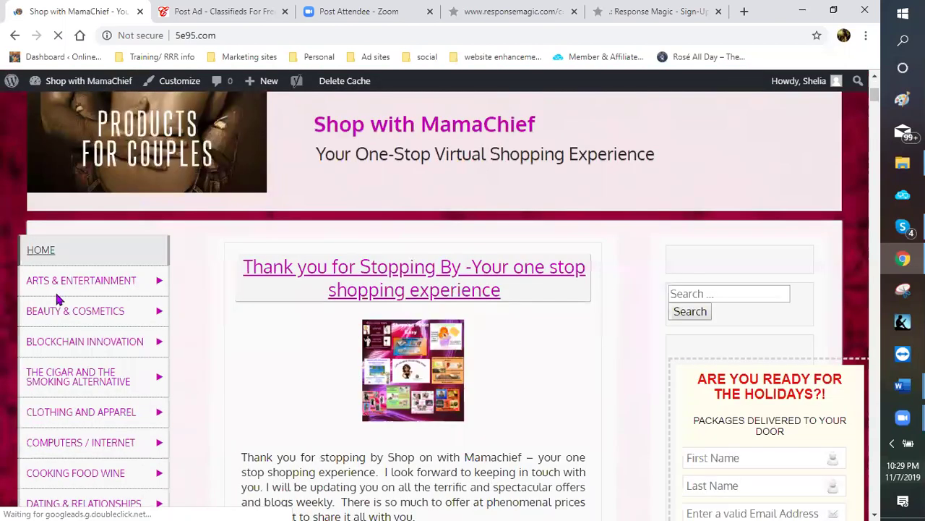
scroll(57, 188, down, 2)
Open ARTS & ENTERTAINMENT and view the sidebar holiday form ending with START SHOPPING!!!
mouse_move(63, 173)
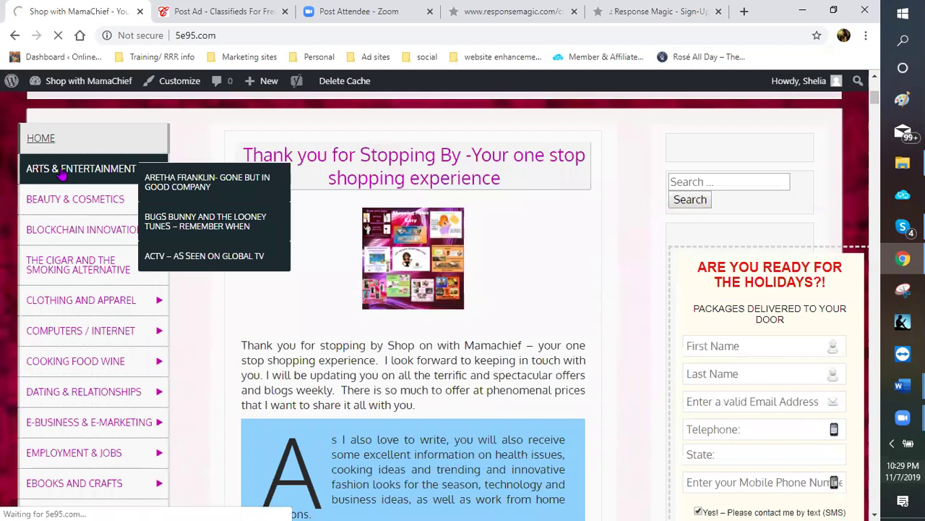
click(63, 173)
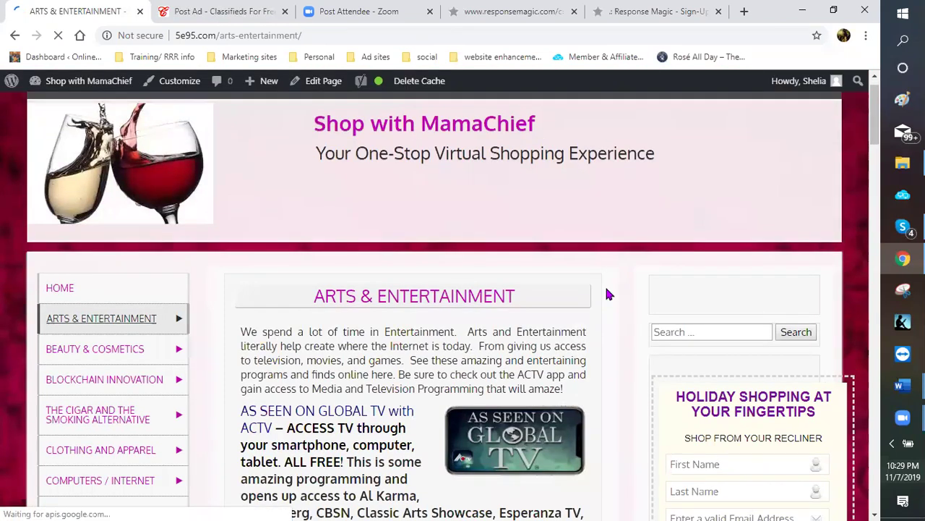
scroll(592, 236, down, 3)
scroll(620, 200, down, 1)
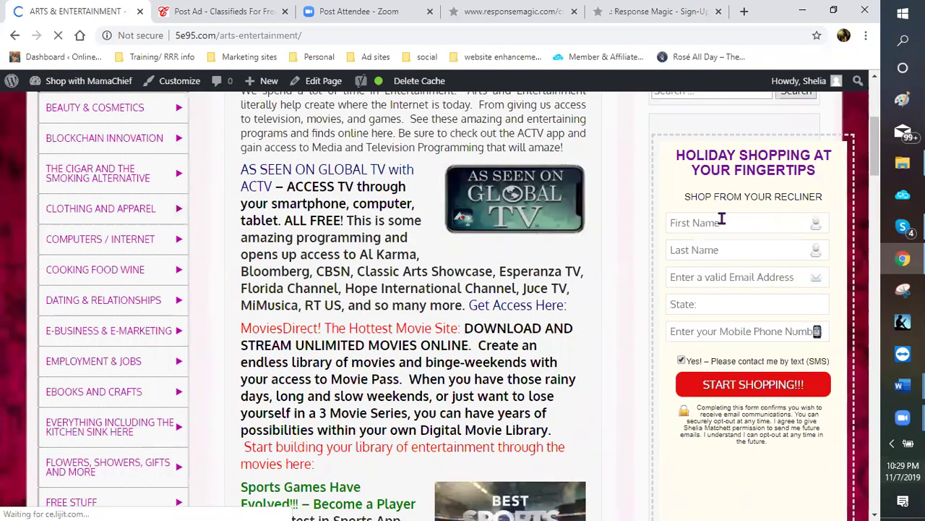
scroll(745, 149, down, 1)
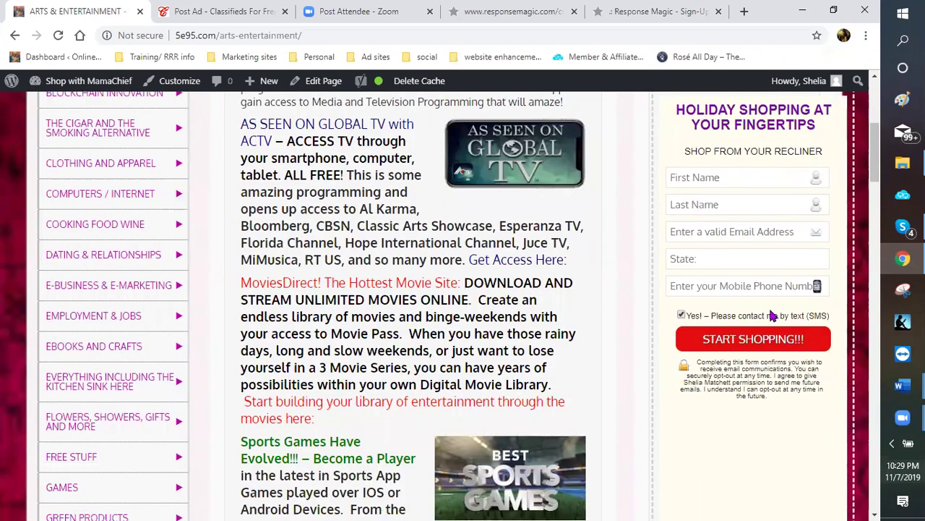
scroll(723, 259, down, 3)
scroll(706, 246, down, 2)
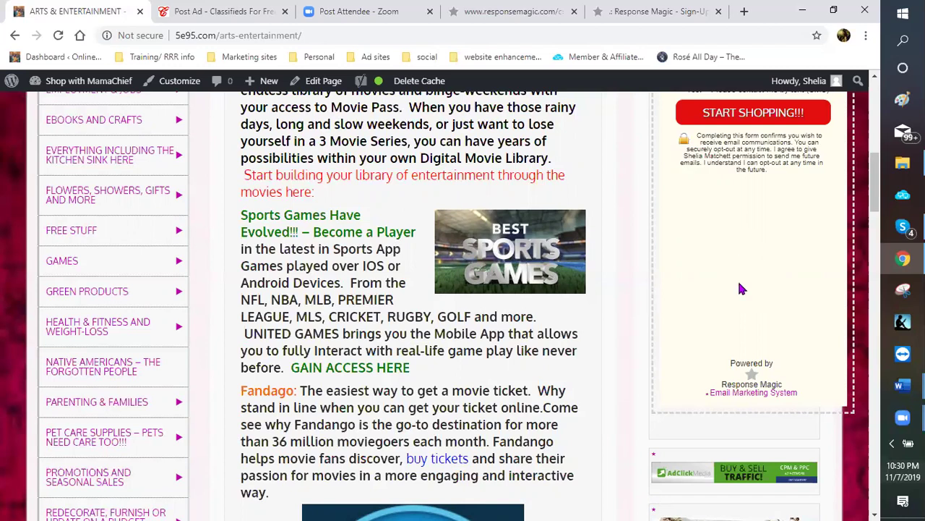
scroll(739, 287, down, 2)
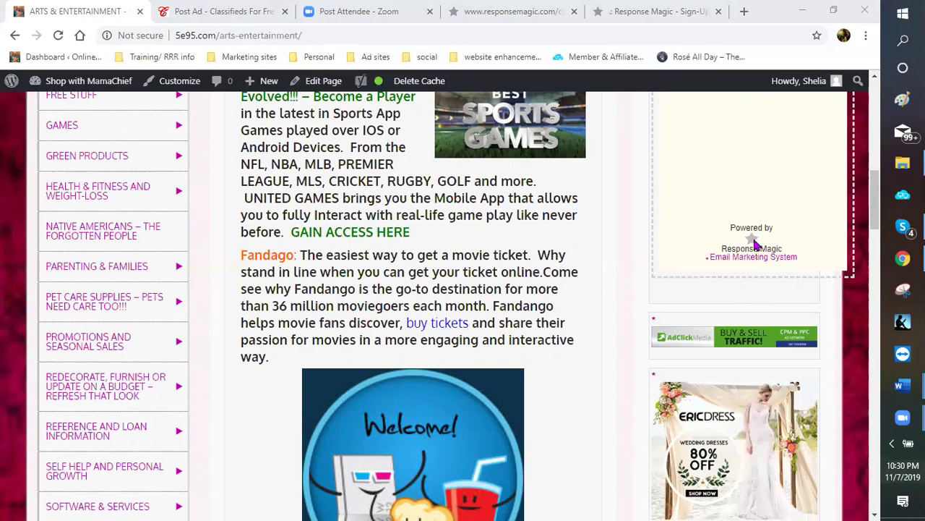
scroll(707, 222, up, 2)
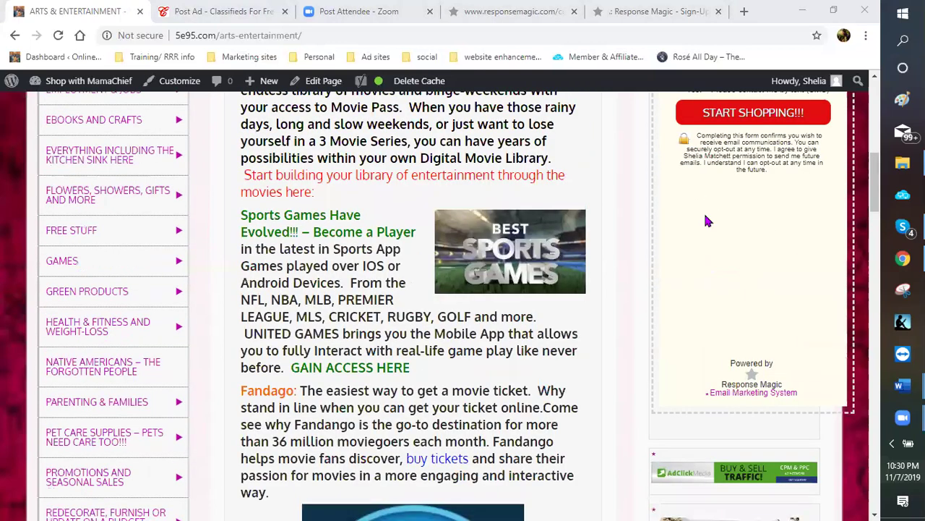